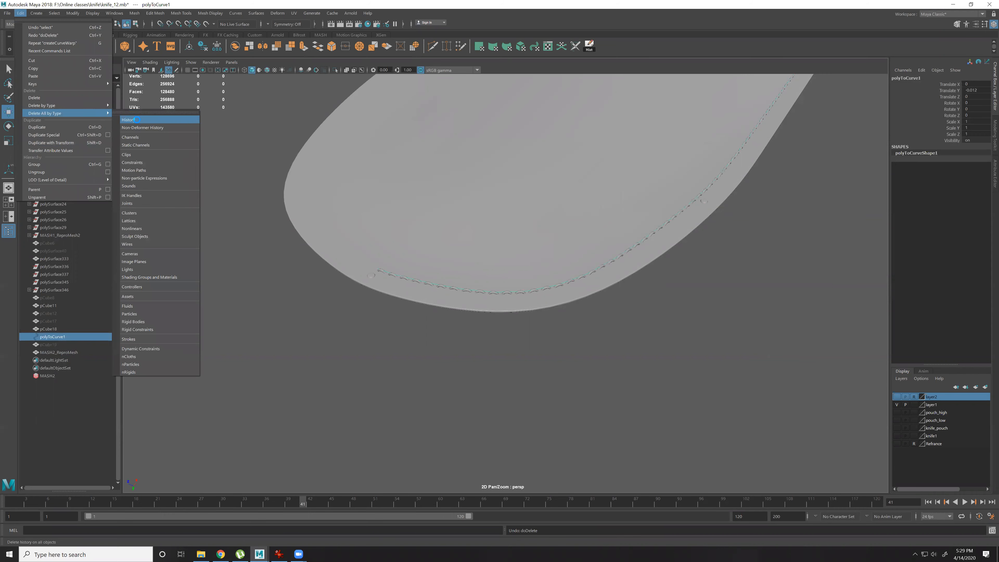
Delete the leftover converted curve and turn on smooth preview for the MASH2 stitch mesh.
key("Delete")
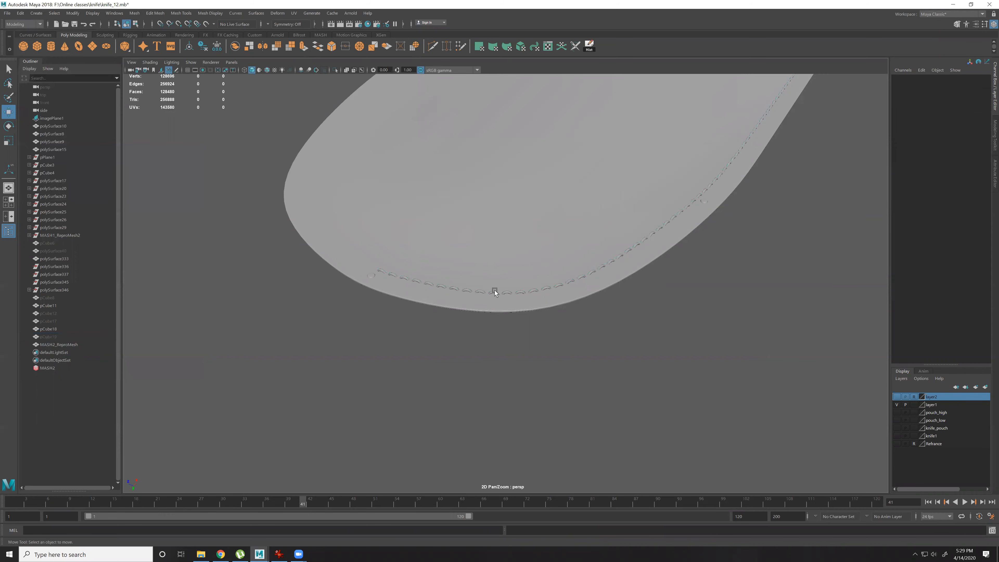
left_click(495, 291)
scroll(594, 364, "up", 10)
key("3")
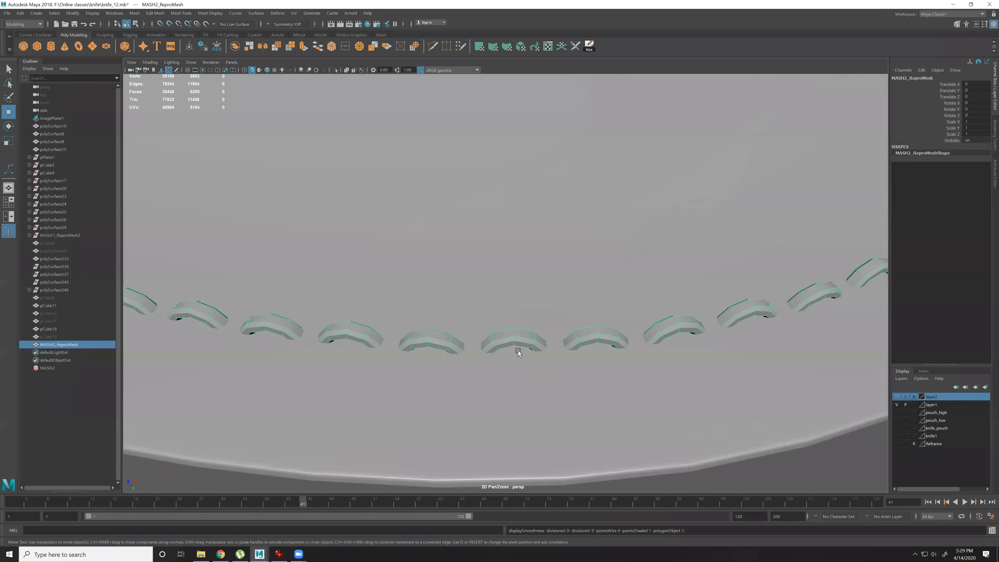
scroll(573, 399, "down", 10)
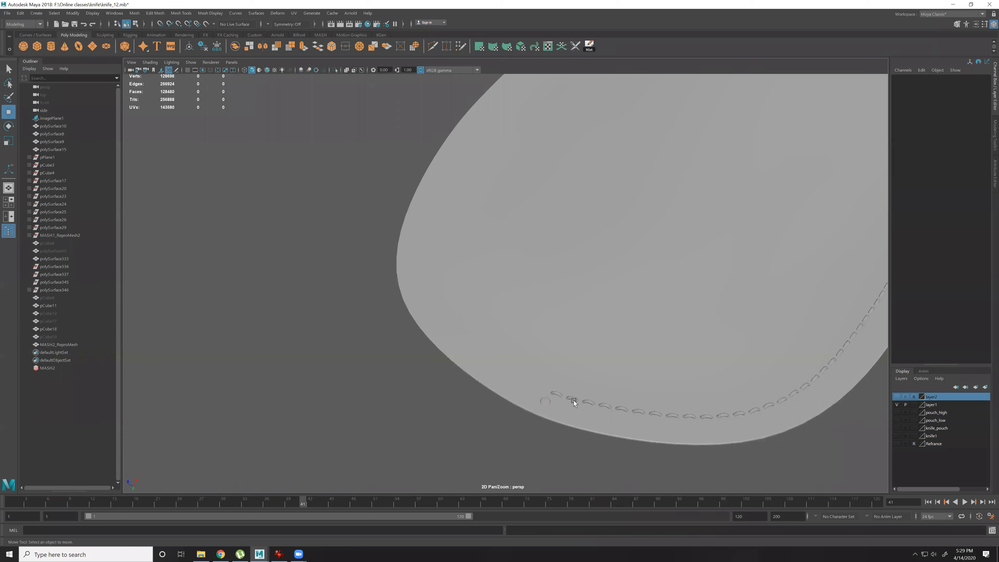
Turn off smooth preview on the pCube18 sheath mesh.
left_click_drag(573, 399, 600, 389, "alt")
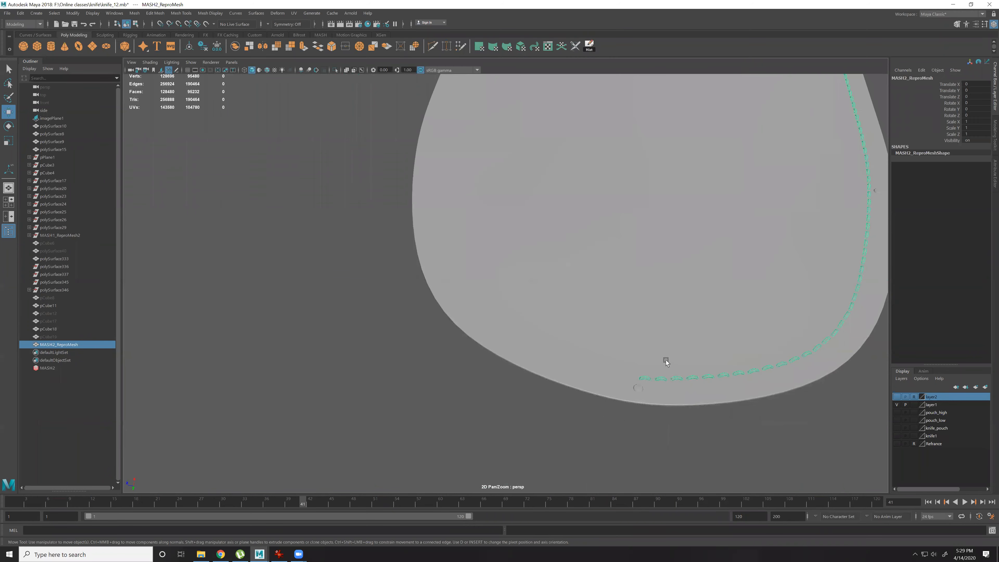
left_click(666, 360)
key("1")
scroll(690, 414, "down", 1)
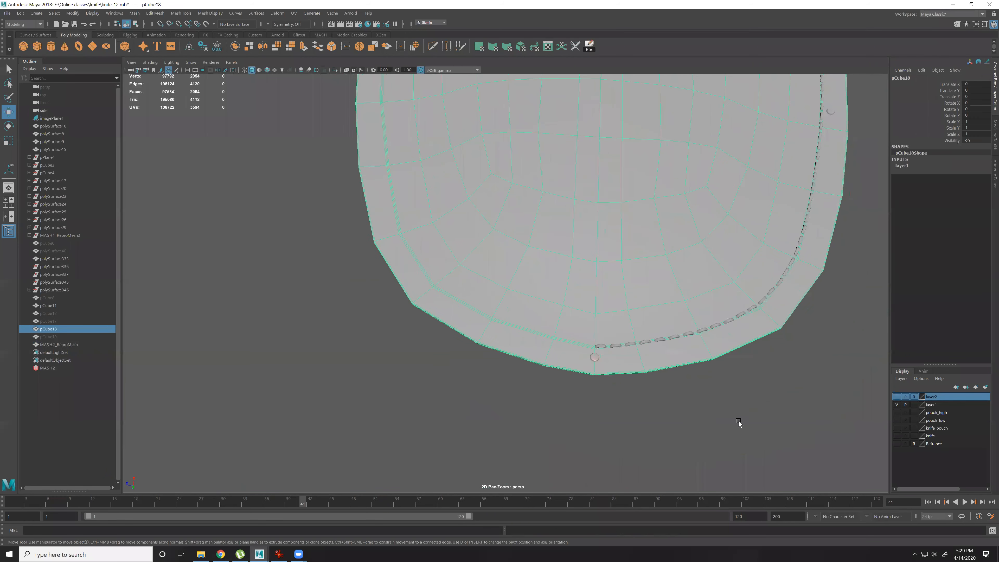
scroll(738, 421, "up", 6)
key("d")
left_click(651, 363)
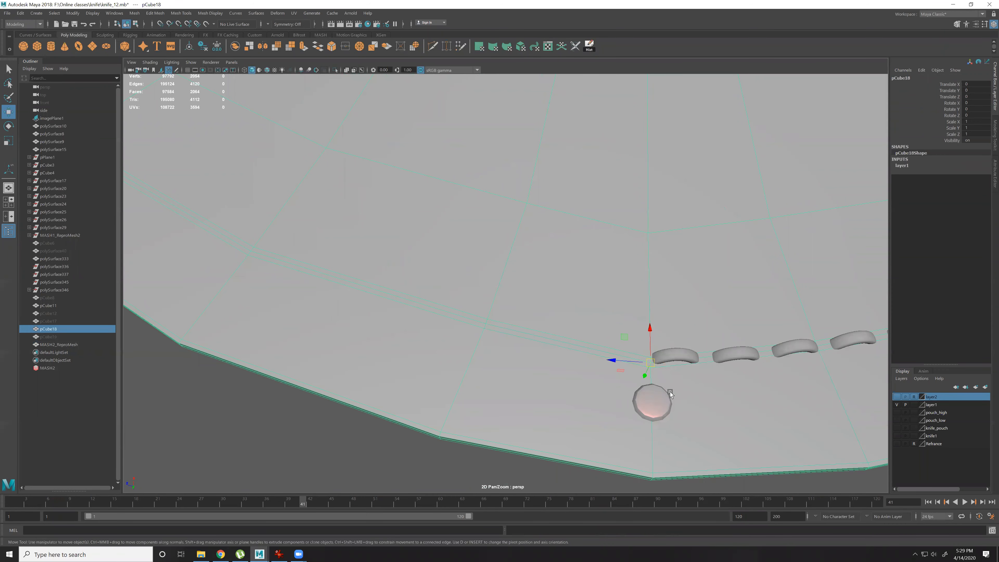
key("f")
left_click_drag(632, 383, 563, 387, "alt")
scroll(625, 282, "up", 5)
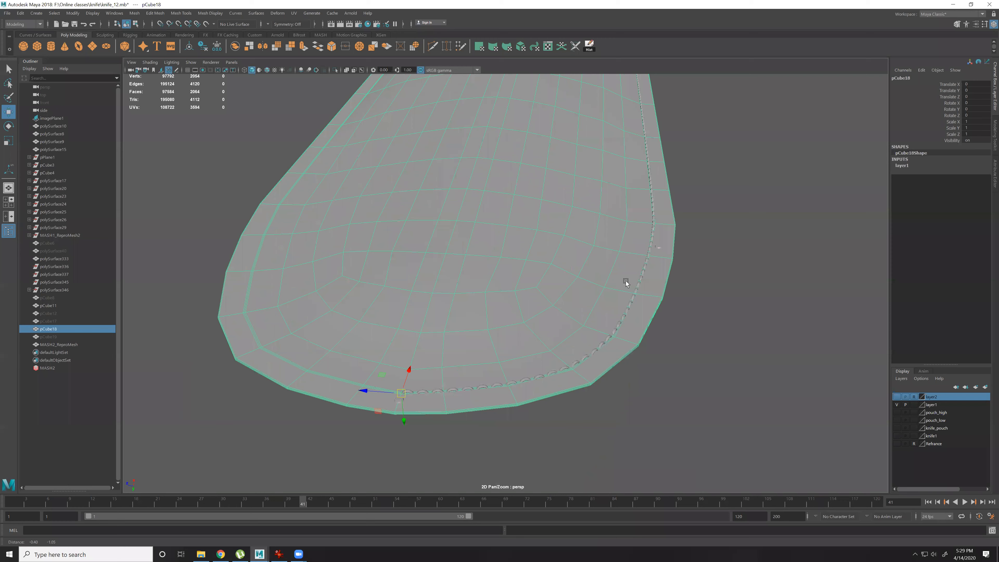
key("ctrl+z")
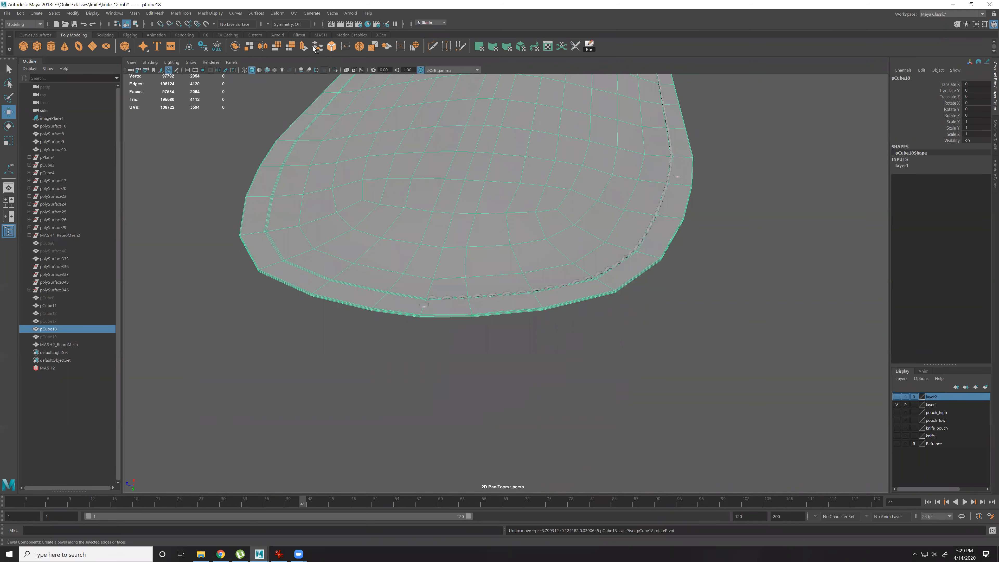
Display wireframe on shaded and snap the stitch mesh's pivot to the sheath's centre vertex beside the first stitch.
left_click(267, 70)
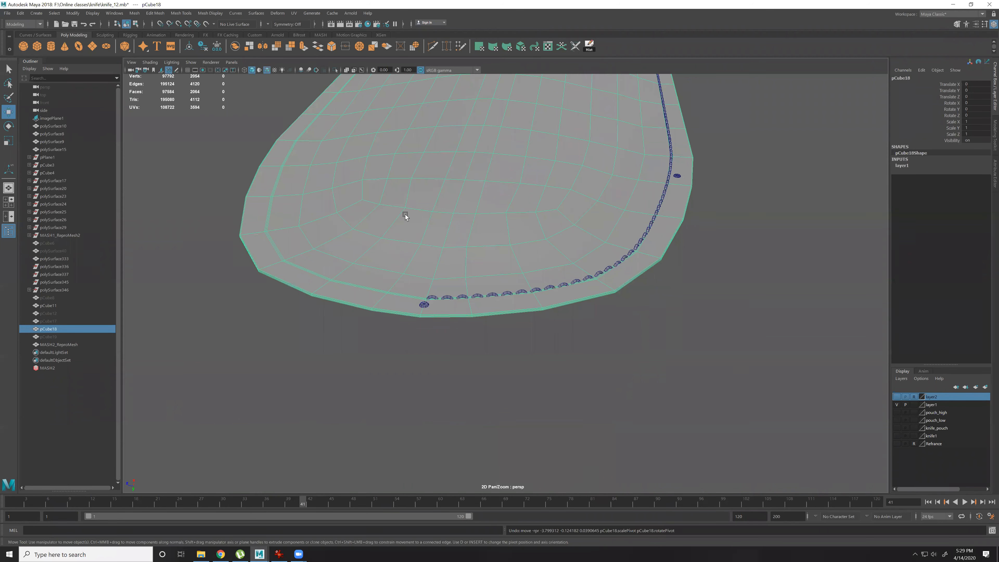
scroll(406, 220, "up", 10)
left_click(391, 386)
mouse_move(354, 377)
middle_mouse_down("alt")
mouse_move(392, 372)
mouse_move(583, 389)
mouse_move(535, 354)
mouse_move(406, 363)
middle_mouse_up("alt")
scroll(587, 387, "down", 5)
scroll(465, 360, "up", 3)
key("d")
key("v")
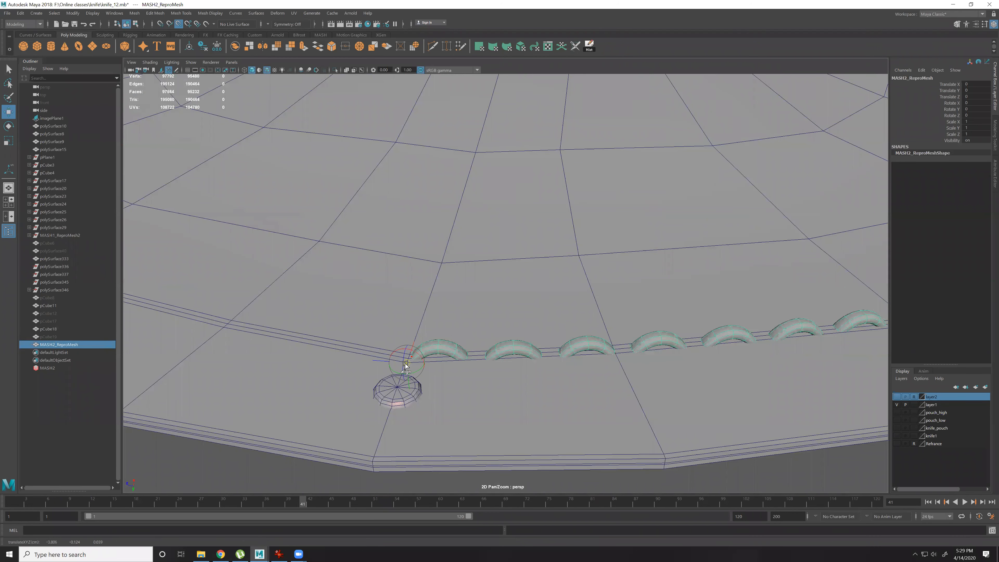
Duplicate the stitch row and mirror the copy to the other side of the sheath with Scale Z -1.
scroll(495, 349, "down", 10)
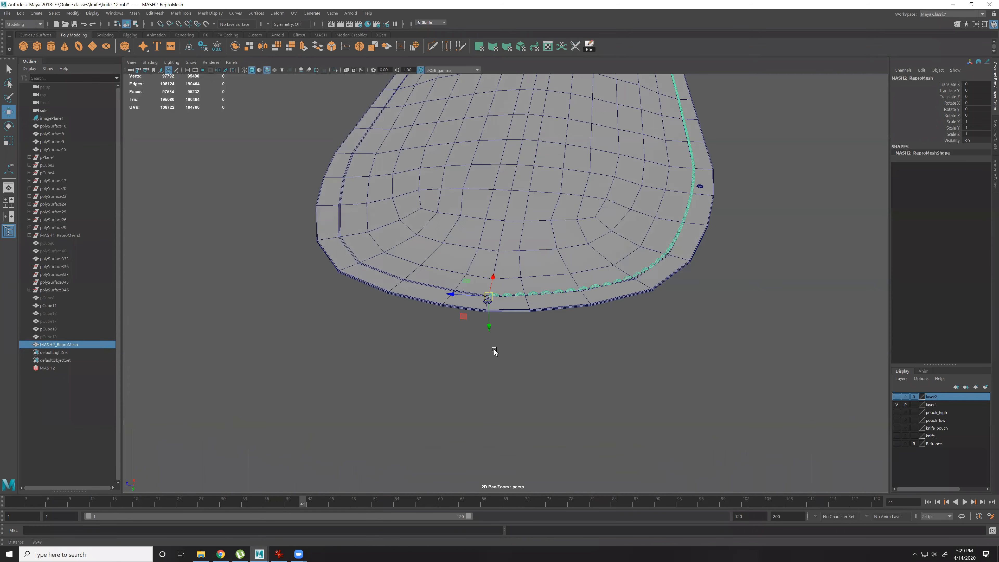
left_click_drag(519, 357, 547, 351, "alt")
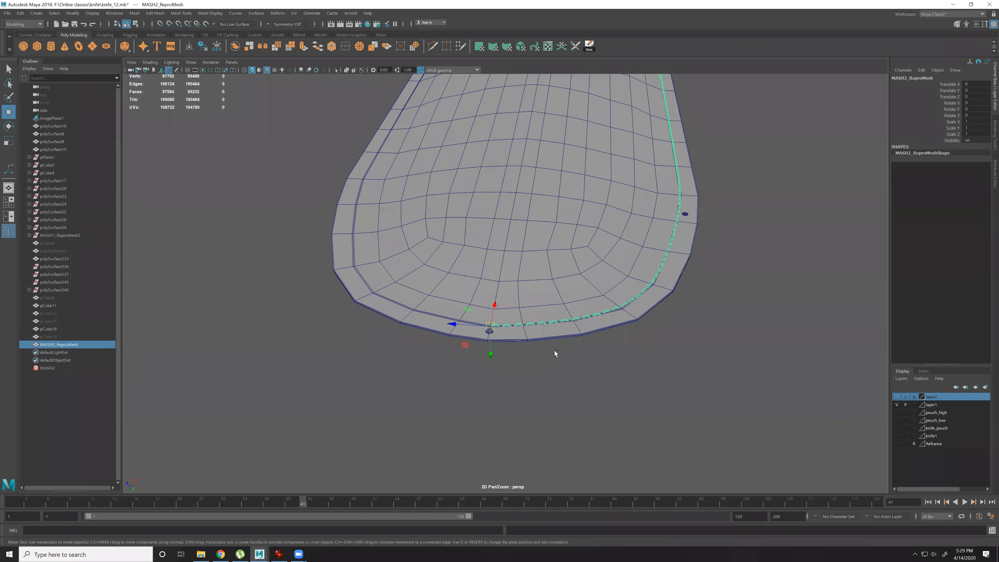
key("ctrl+d")
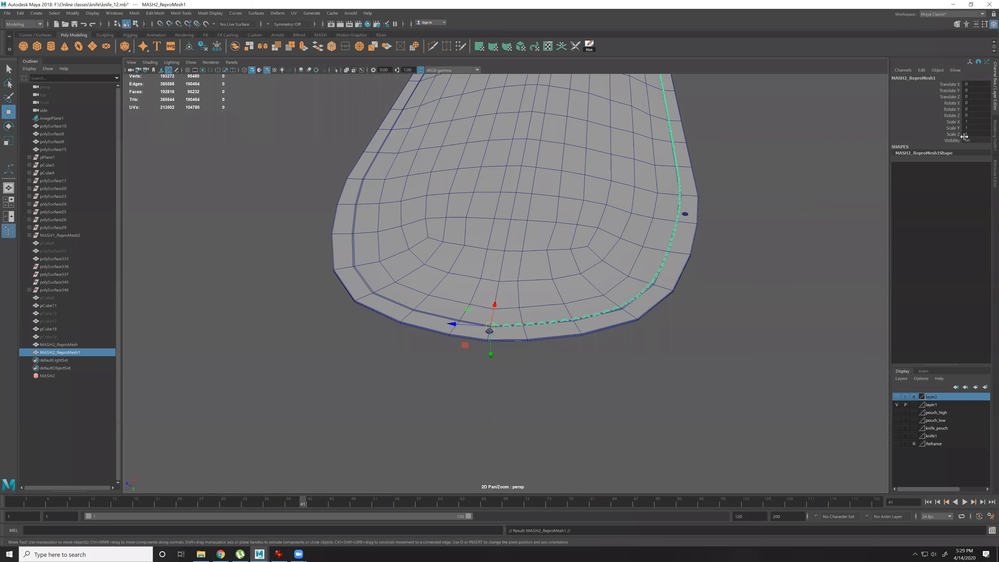
double_click(964, 135)
type("-1")
key("Return")
left_click(744, 327)
scroll(516, 365, "up", 4)
scroll(517, 364, "up", 2)
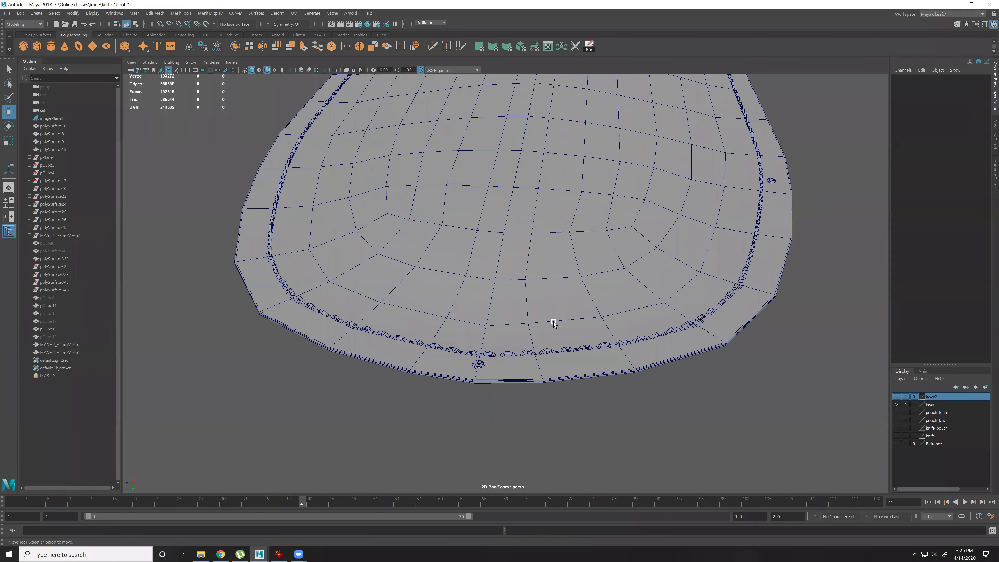
Select all faces of the mirrored row's stitch nearest the centre and move it slightly away from the centre.
scroll(597, 356, "up", 3)
scroll(630, 322, "up", 4)
left_click(643, 352)
left_click(669, 352)
left_click(628, 349)
left_click(622, 339, "shift")
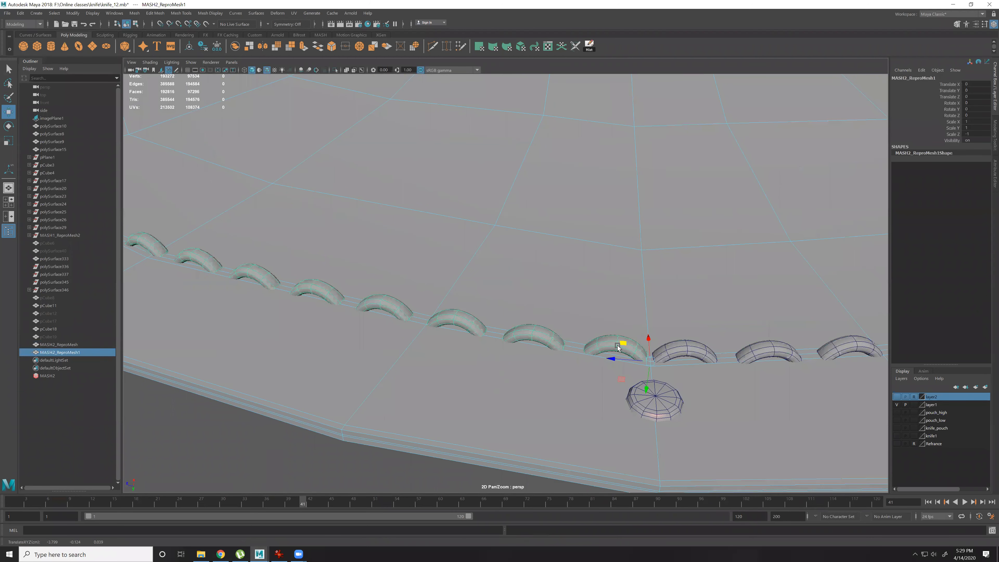
left_click(617, 342)
key("F11")
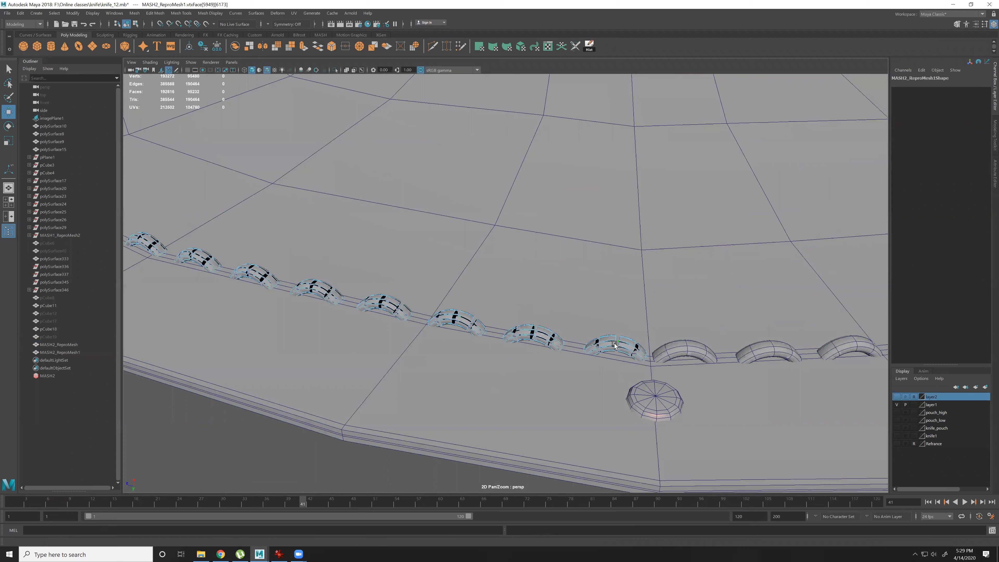
double_click(614, 346)
left_click_drag(587, 347, 584, 346)
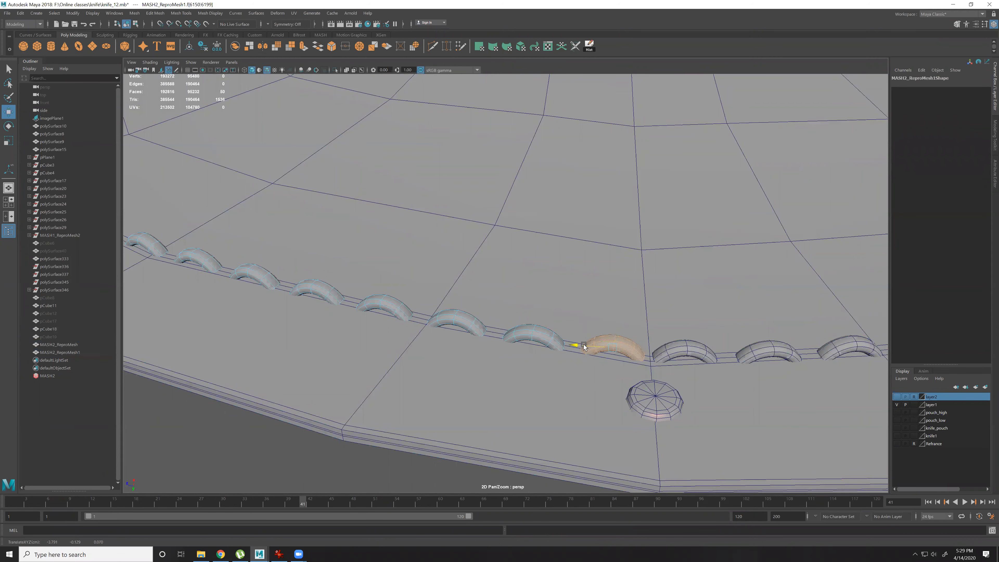
Select all faces of the original row's first stitch and shift it slightly along the seam away from the centre.
right_click_drag(680, 340, 685, 366)
left_click(678, 347)
double_click(677, 349)
left_click_drag(653, 351, 657, 350)
right_click_drag(686, 341, 733, 293)
Turn on smooth preview for the pCube18 sheath mesh and check the stitches along its edges.
scroll(703, 334, "down", 5)
left_click(593, 300)
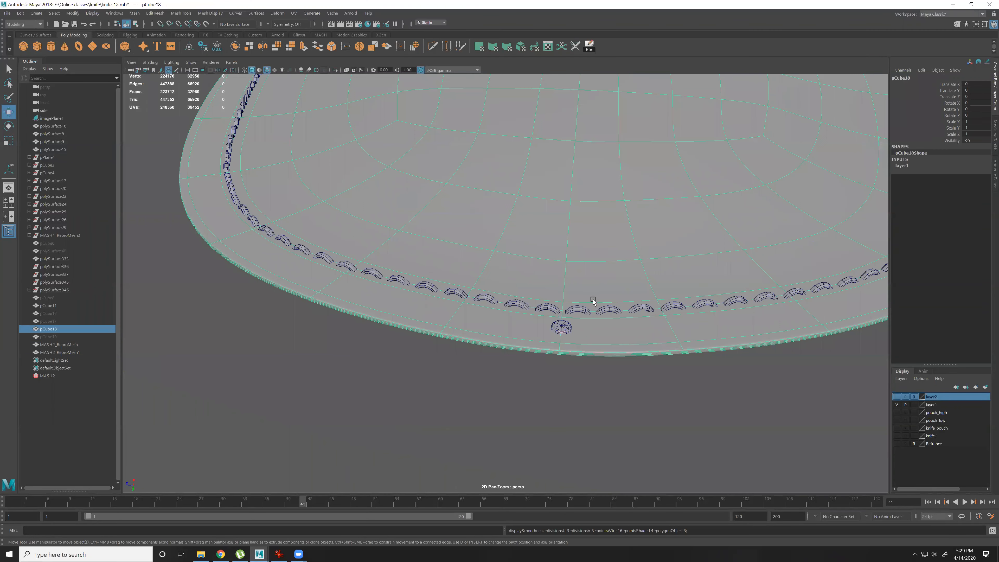
scroll(658, 310, "down", 8)
left_click(570, 284)
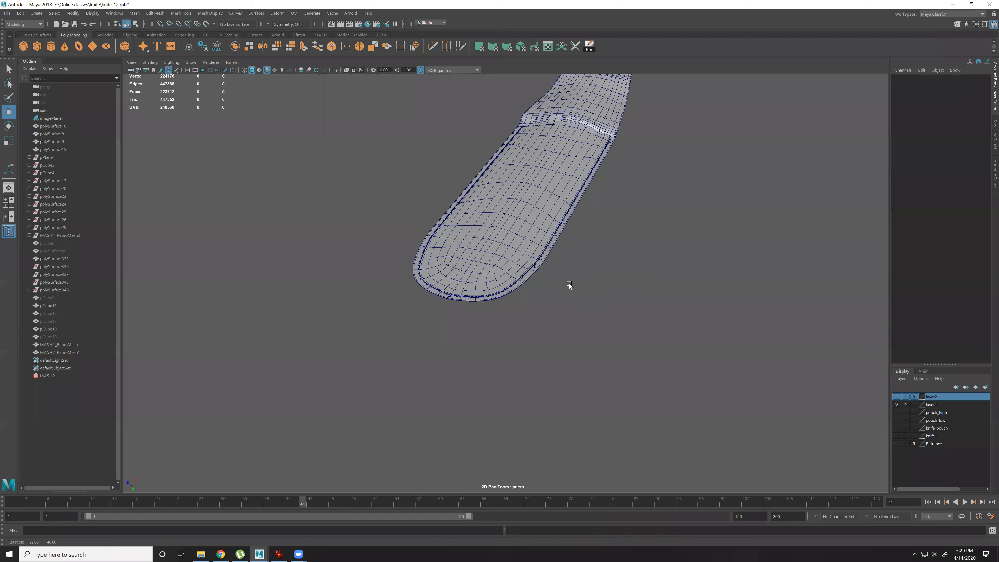
left_click_drag(569, 284, 587, 333, "alt")
left_click_drag(599, 373, 738, 336, "alt")
scroll(737, 337, "up", 5)
left_click_drag(551, 226, 699, 336, "alt")
middle_click_drag(739, 445, 757, 359, "alt")
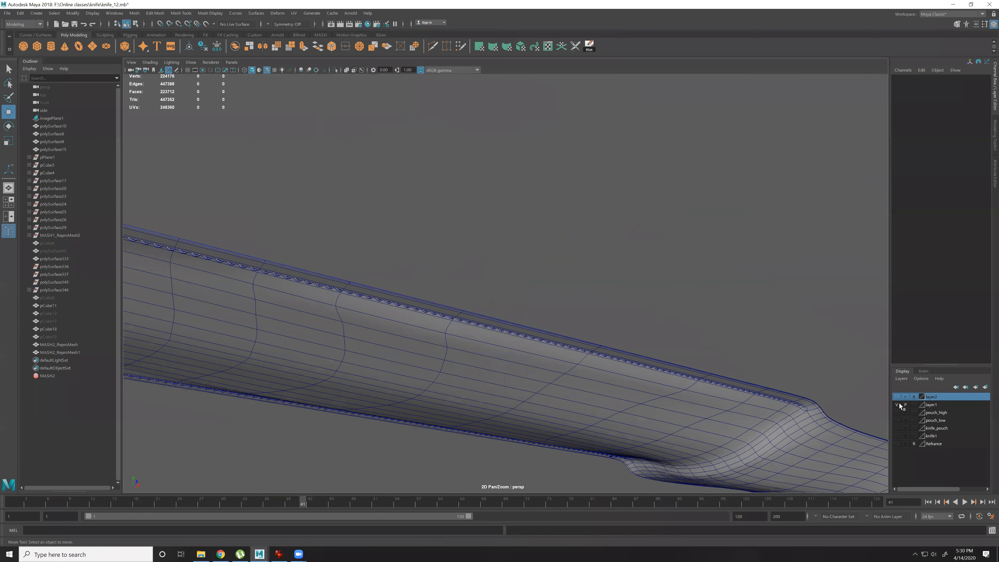
Hide layer1, show layer2, and examine how both stitch rows follow the border of the pCube11 sheath mesh.
left_click(898, 404)
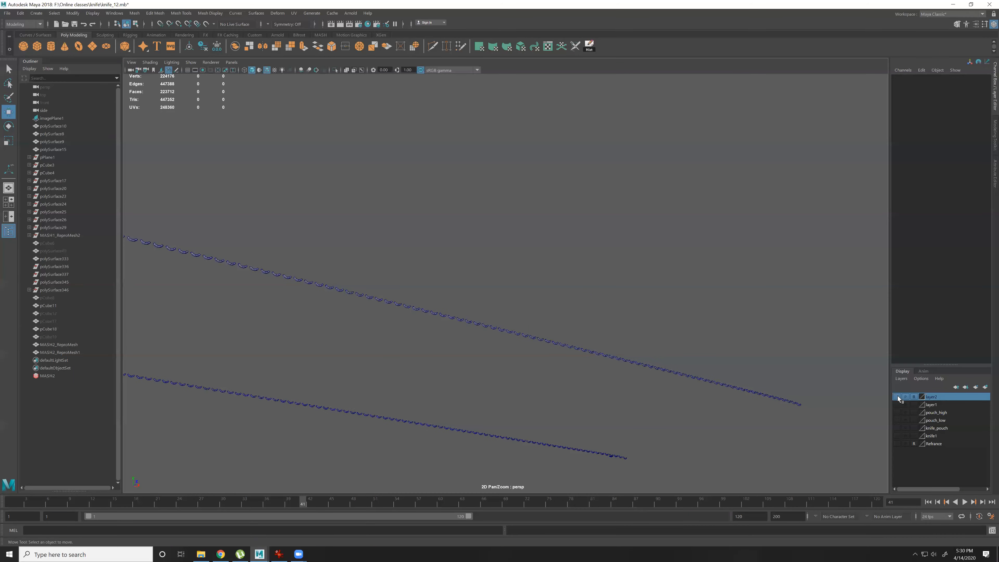
left_click(897, 397)
left_click_drag(663, 398, 681, 330, "alt")
middle_click_drag(550, 300, 593, 299, "alt")
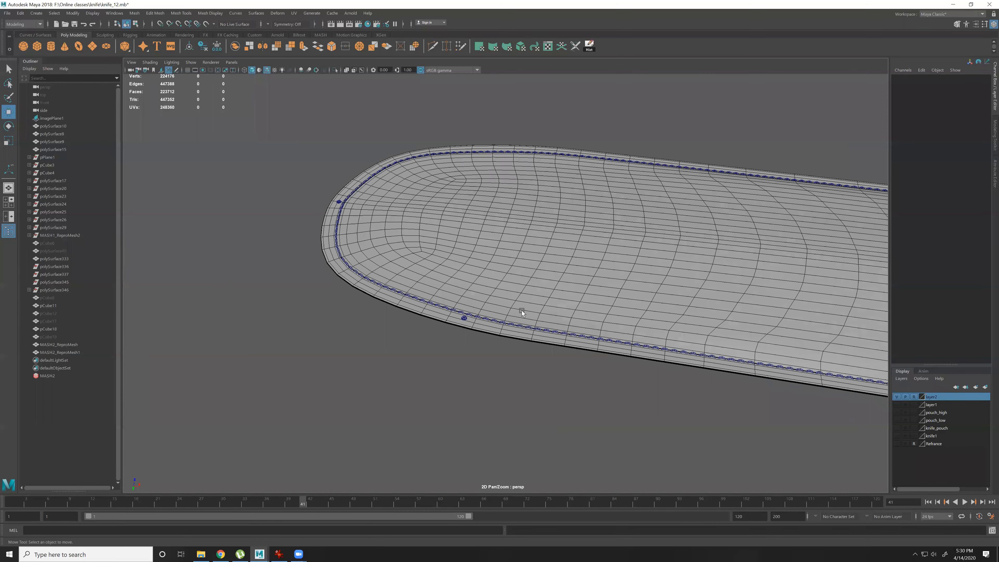
middle_click_drag(877, 368, 662, 345, "alt")
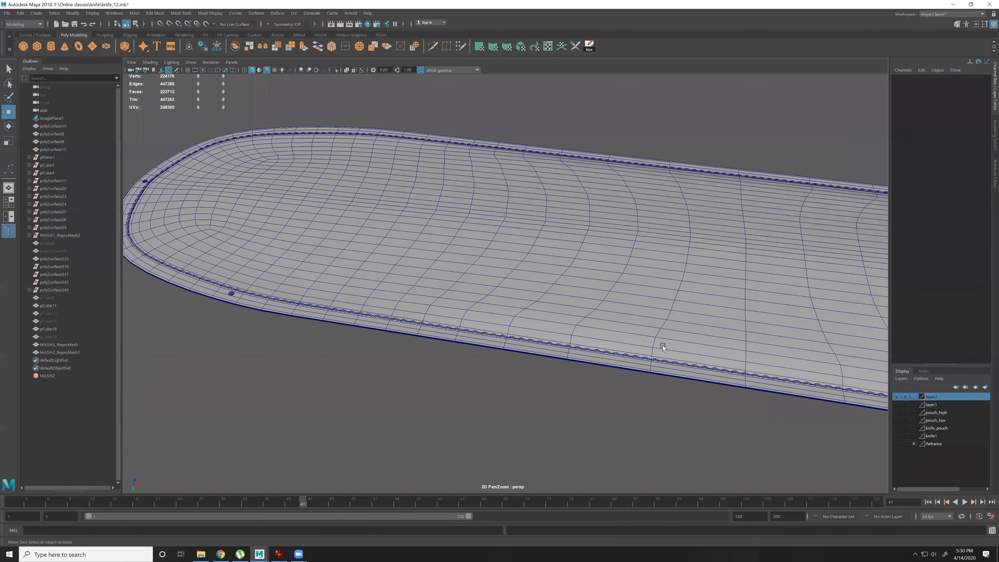
left_click(575, 241)
scroll(575, 241, "down", 5)
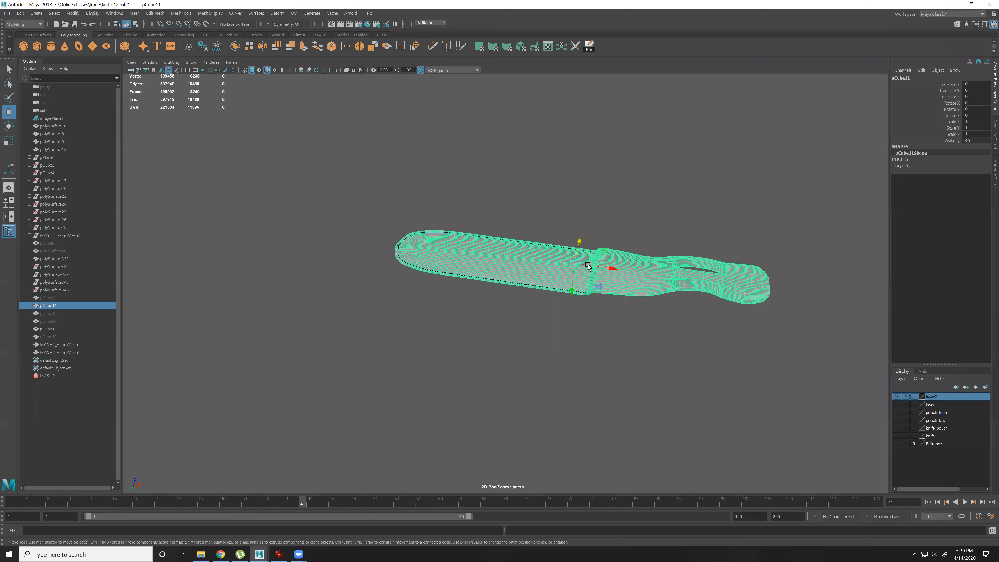
Hide layer2 to isolate the stitches, then hide both stitch rows.
left_click(897, 397)
left_click(896, 404)
left_click(896, 405)
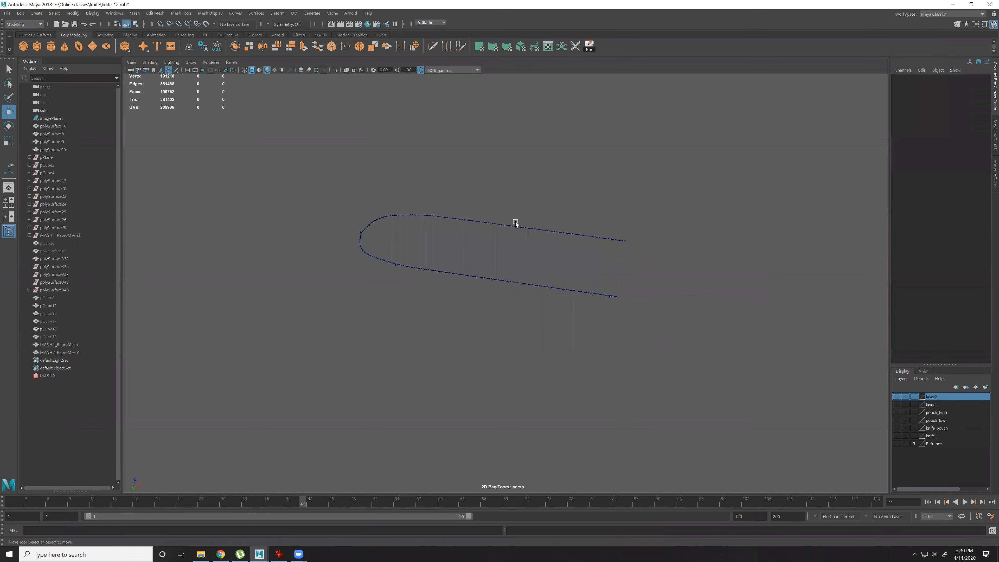
left_click_drag(515, 221, 533, 324)
key("ctrl+h")
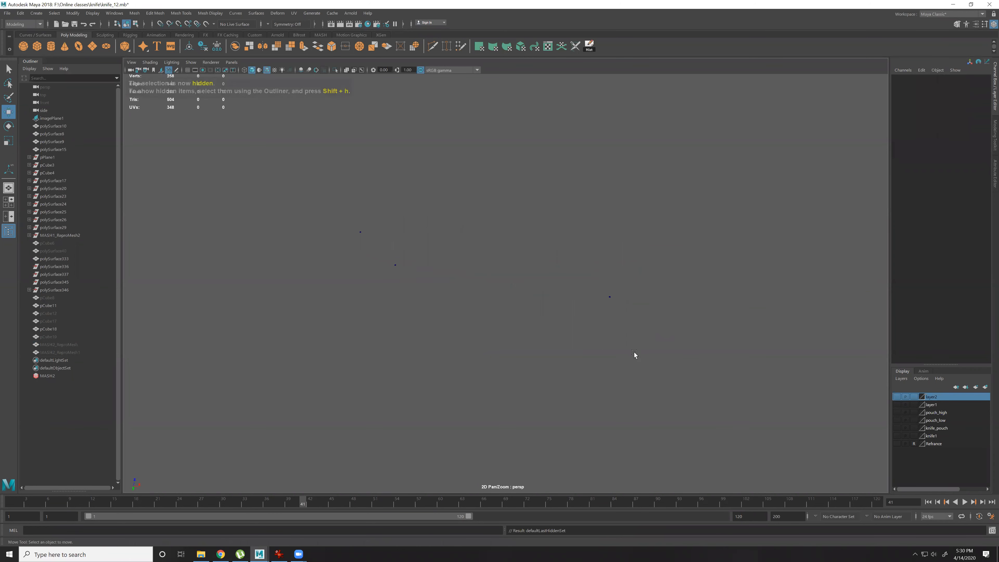
Show layer2 and layer1 and move the pCube11 mesh aside from the pCube18 mesh.
left_click(897, 397)
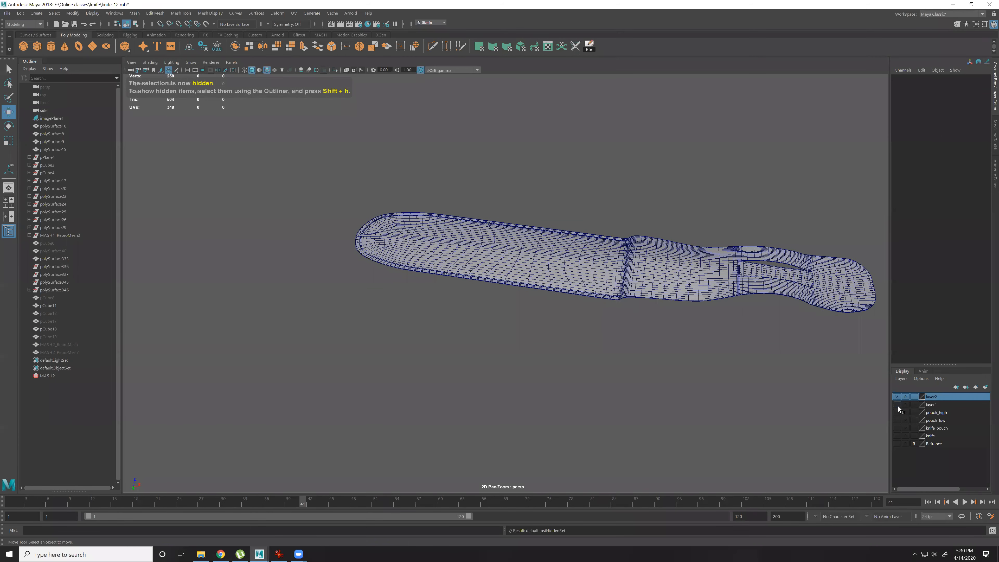
left_click(708, 294)
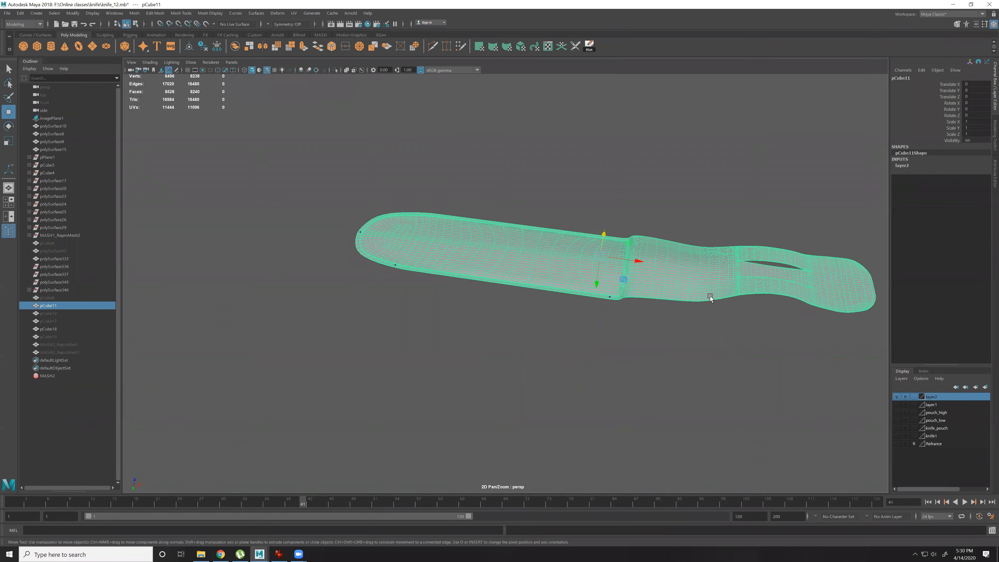
left_click_drag(710, 296, 589, 299, "alt")
left_click_drag(697, 193, 698, 190)
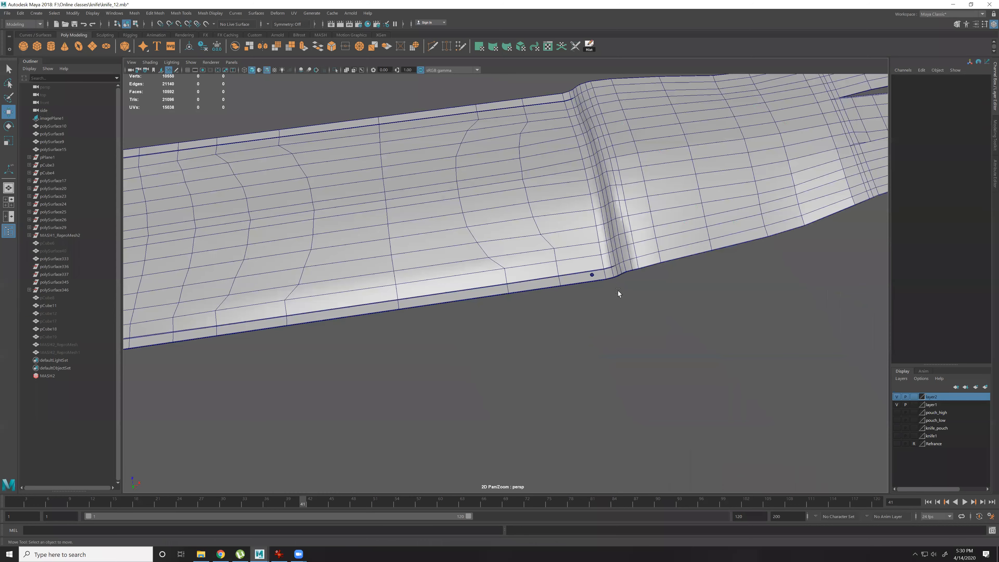
Select the run of seam edges along pCube18's border from the raised ridge to the centre of the rounded tip.
right_click_drag(619, 290, 685, 301, "alt")
left_click(655, 333)
left_click(685, 294)
left_click(406, 337, "shift")
scroll(568, 331, "down", 5)
left_click_drag(741, 324, 599, 321, "alt")
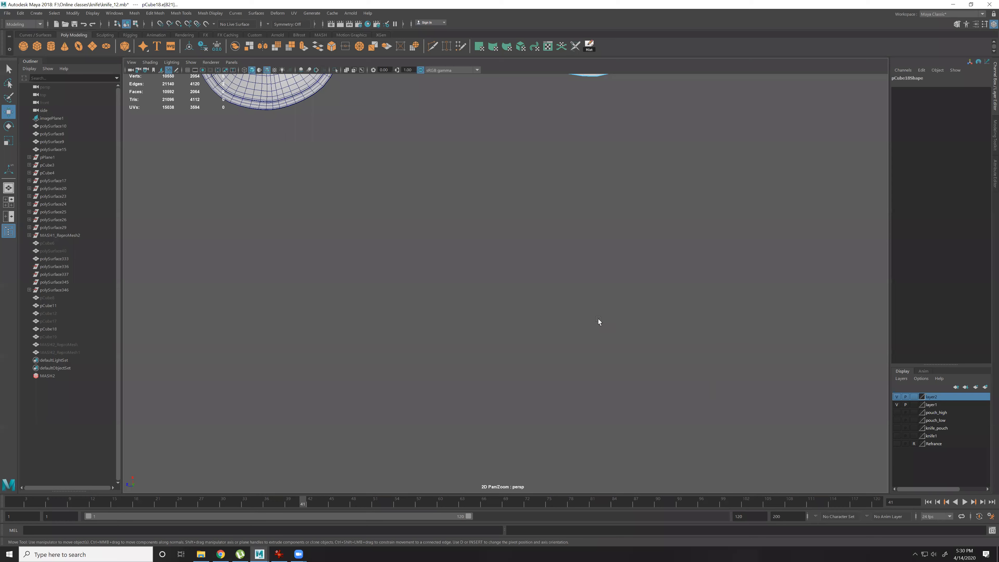
middle_click_drag(765, 152, 687, 390, "alt")
right_click_drag(558, 350, 541, 330, "alt")
double_click(541, 330, "shift")
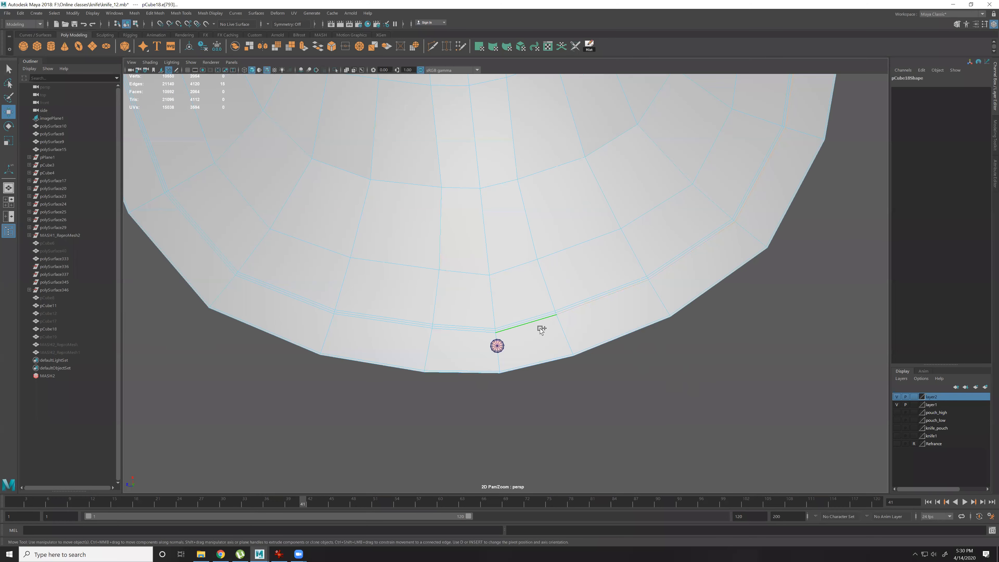
key("f")
left_click_drag(520, 289, 480, 254, "alt")
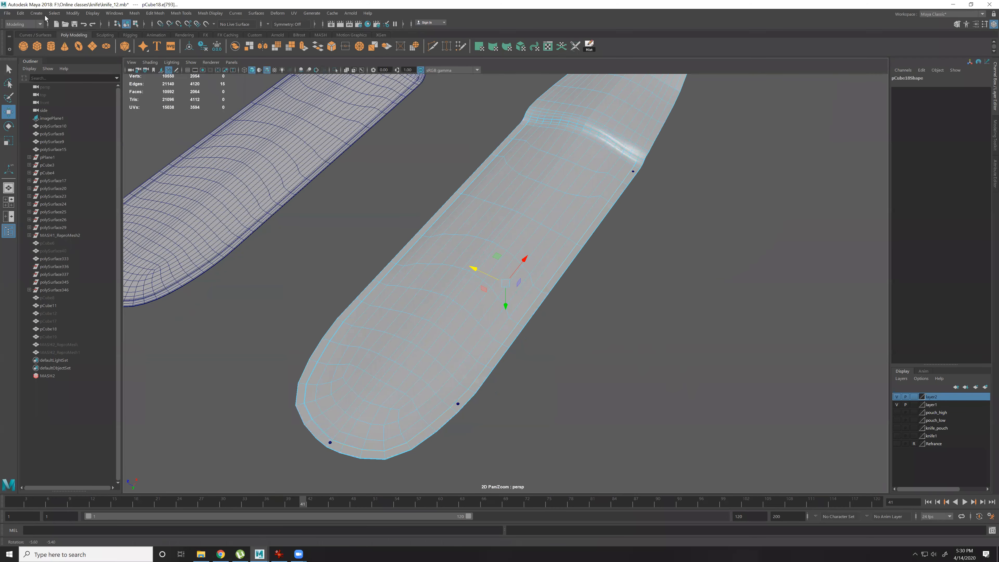
Convert the selected pCube18 seam edges into a curve using Polygon Edges to Curve with Best guess form and Linear degree.
left_click(20, 13)
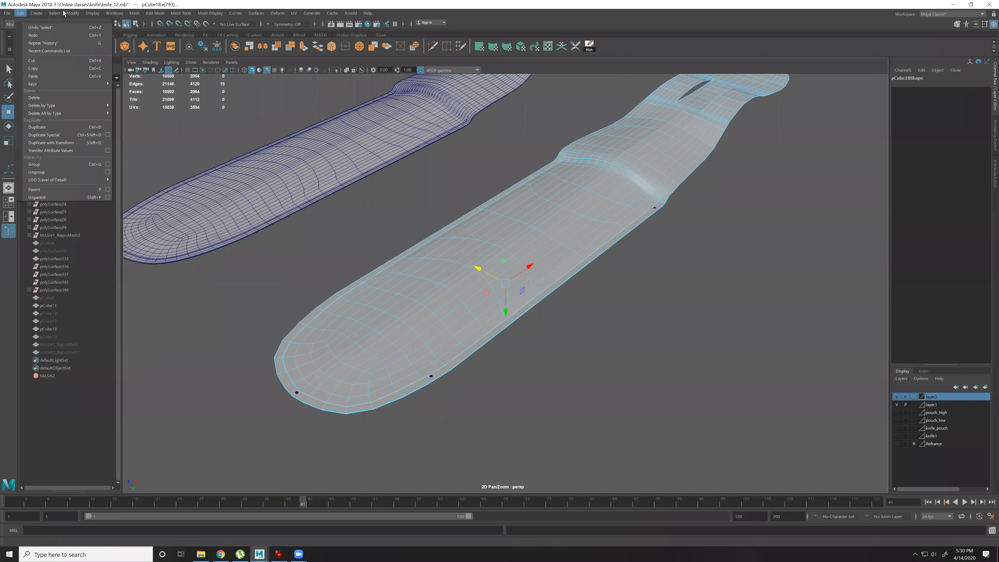
left_click(72, 13)
mouse_move(118, 203)
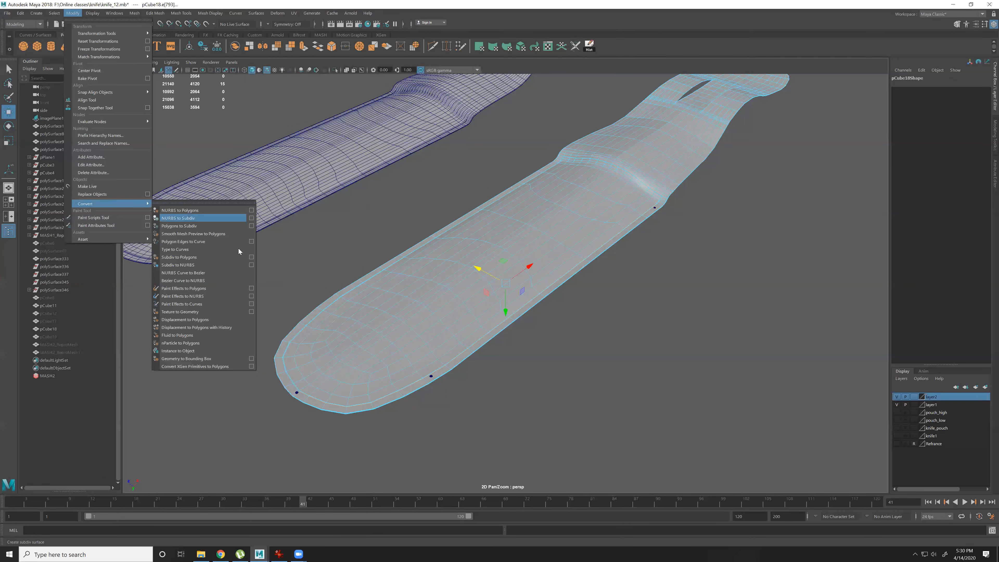
left_click(252, 241)
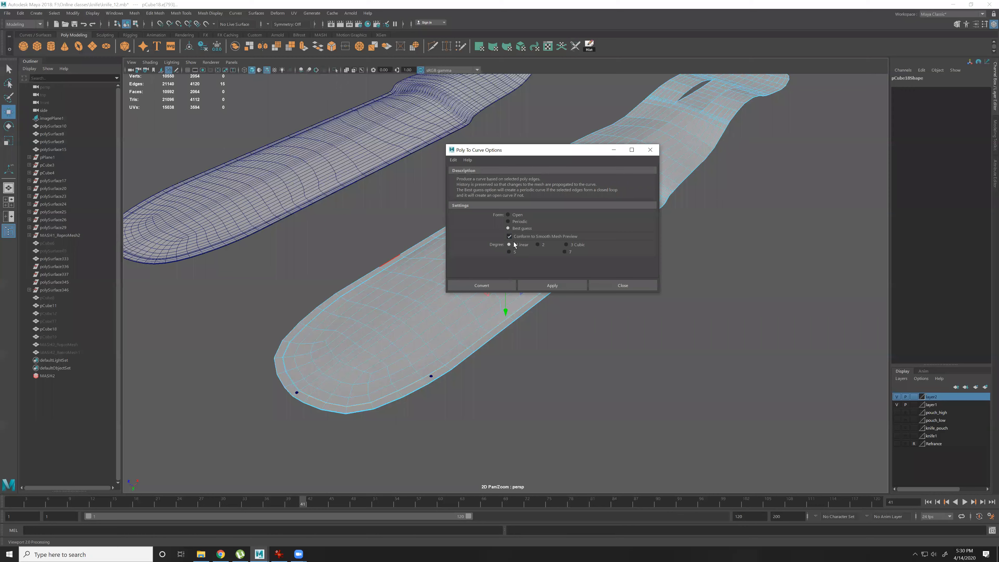
left_click(502, 283)
left_click_drag(457, 331, 429, 187, "alt")
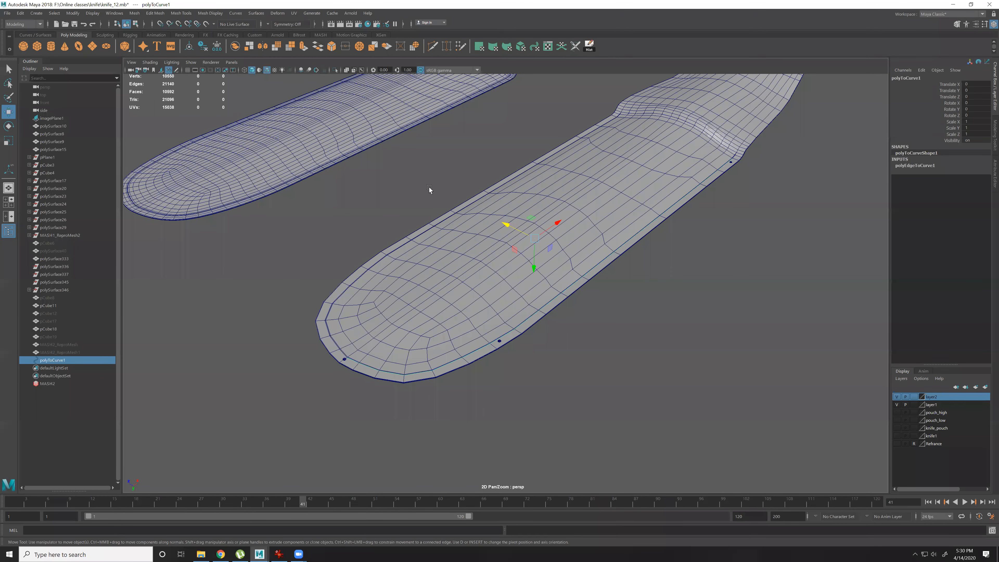
Select the first seam edges on the pCube11 mesh beside the raised ridge.
left_click(413, 107)
key("f")
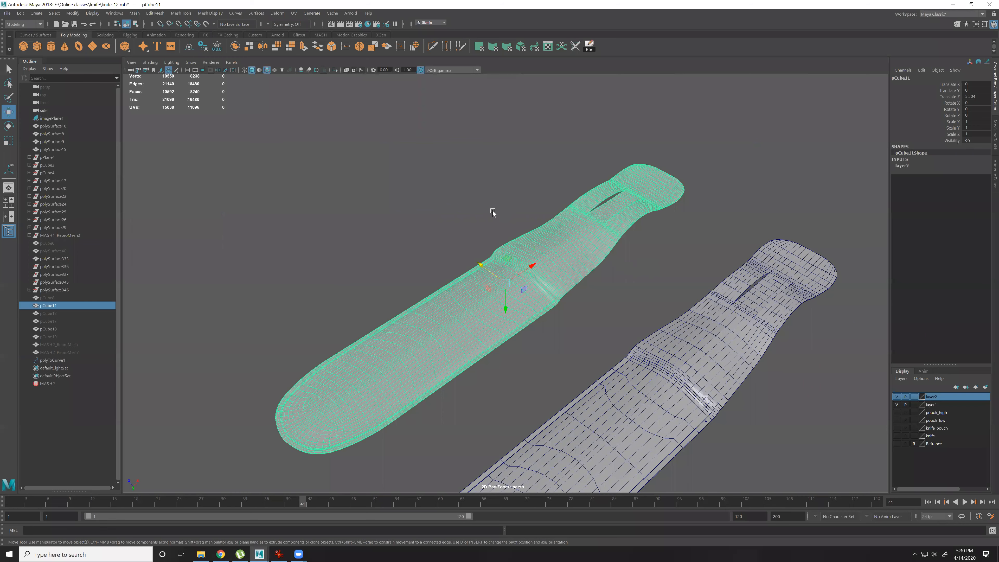
left_click_drag(492, 212, 512, 268, "alt")
right_click_drag(511, 268, 558, 327, "alt")
left_click_drag(557, 327, 498, 287, "alt")
right_click_drag(498, 287, 534, 278, "alt")
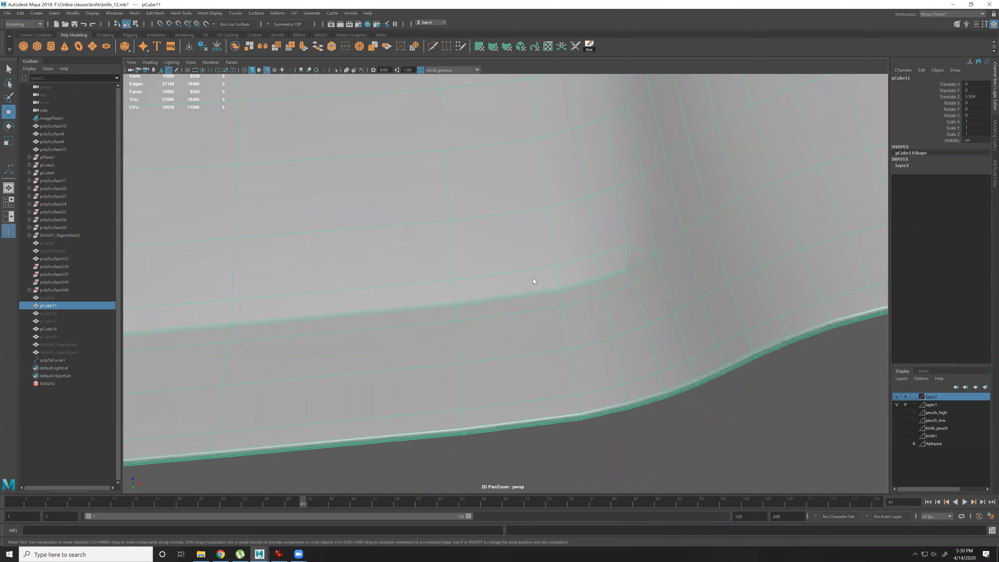
key("F10")
left_click(536, 301)
left_click(360, 318, "shift")
key("f")
right_click_drag(494, 372, 426, 333, "alt")
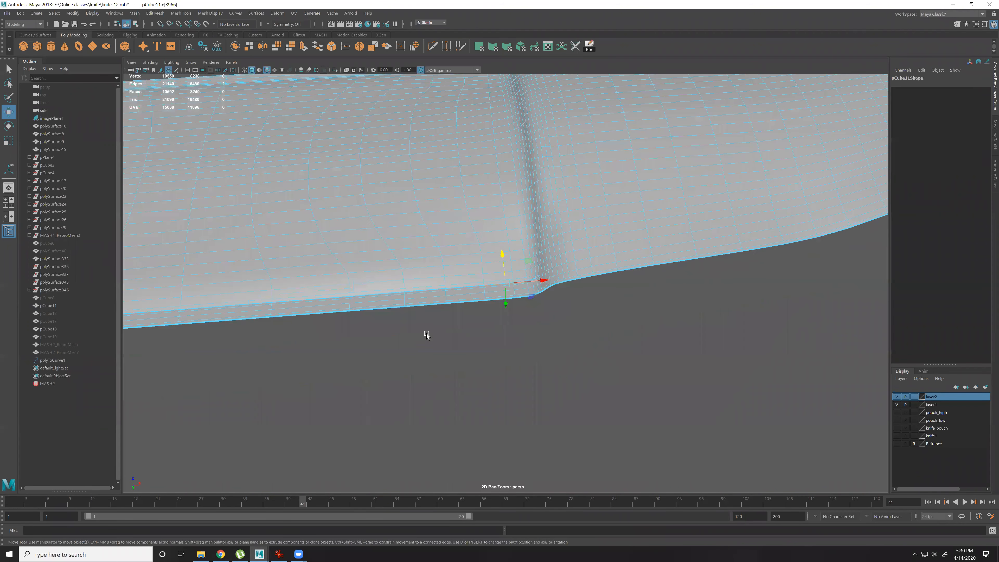
Extend the pCube11 seam selection along the border from the ridge to the centre of the rounded tip.
left_click_drag(473, 332, 645, 441, "alt")
right_click_drag(645, 440, 591, 472, "alt")
middle_click_drag(591, 473, 629, 280, "alt")
right_click_drag(630, 280, 673, 378, "alt")
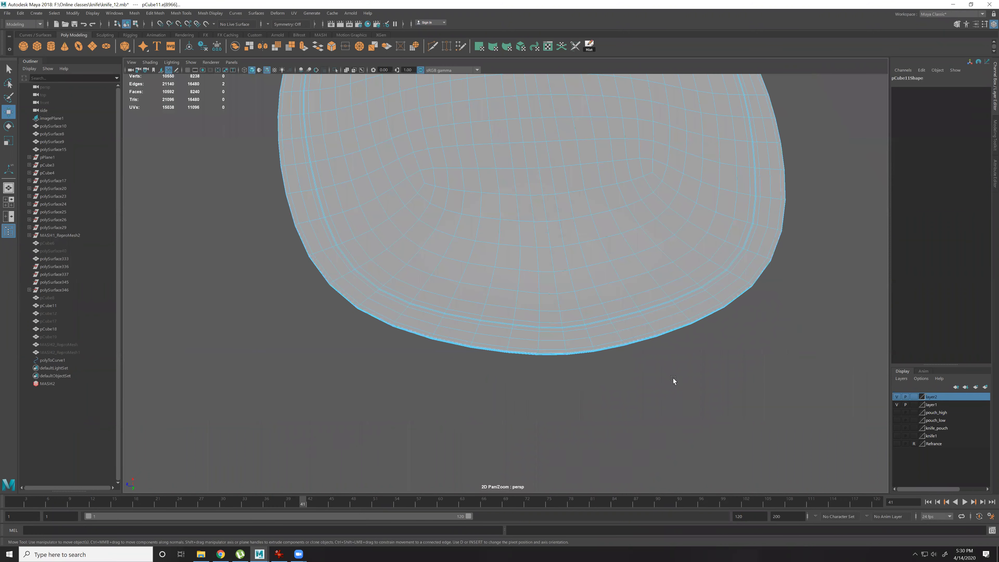
scroll(665, 390, "up", 3)
double_click(618, 352)
key("f")
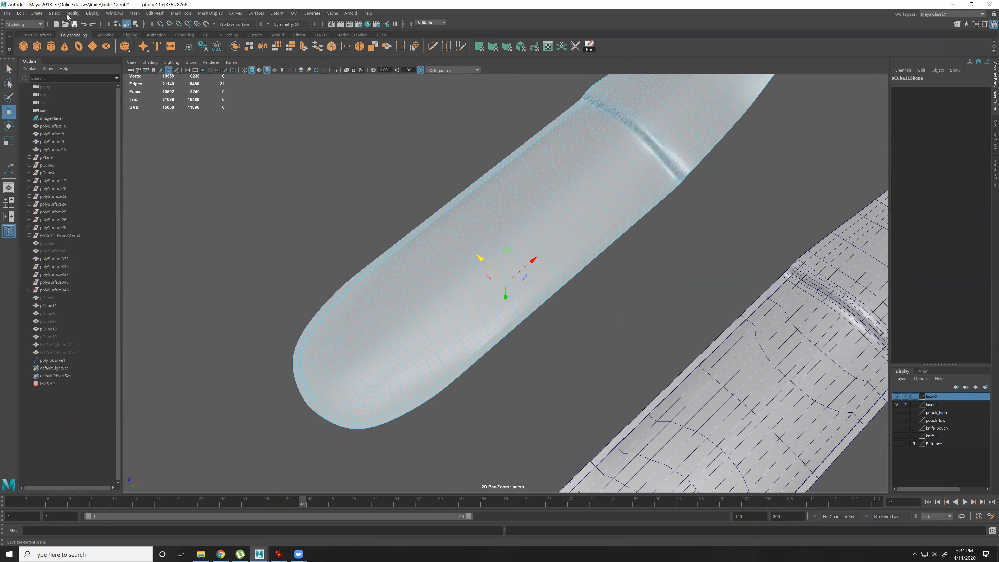
Convert the selected pCube11 seam edges into a curve with Polygon Edges to Curve.
left_click(73, 13)
mouse_move(122, 202)
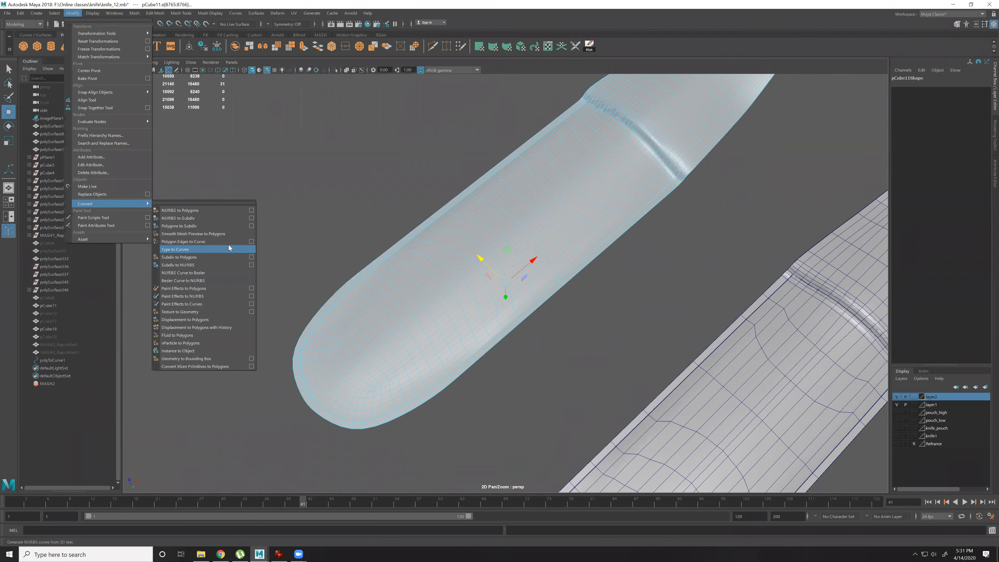
left_click(253, 241)
left_click(497, 285)
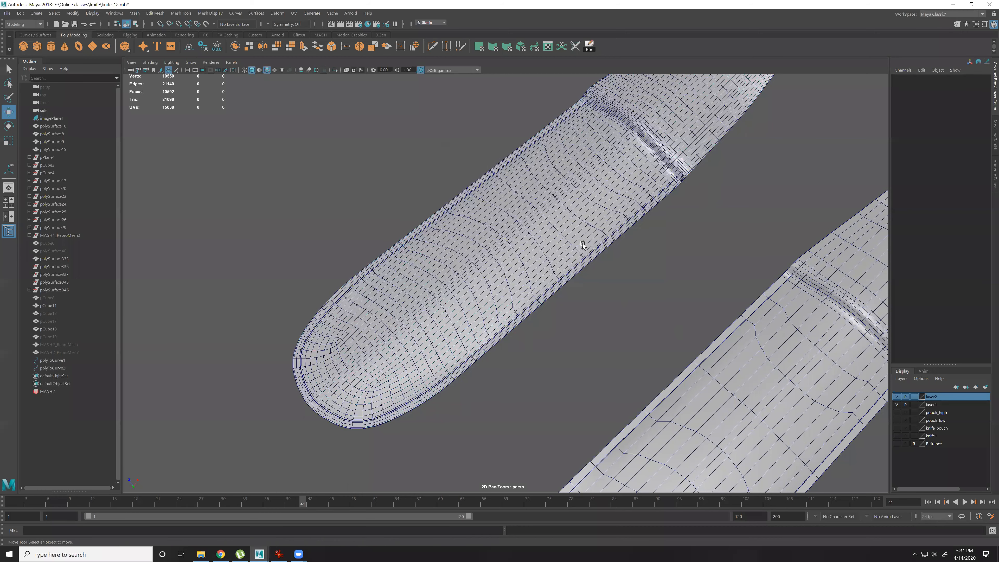
Select the curve extracted from pCube11 and move it clear of both meshes to about -7.3 in Translate Z.
scroll(582, 243, "down", 2)
left_click(589, 252)
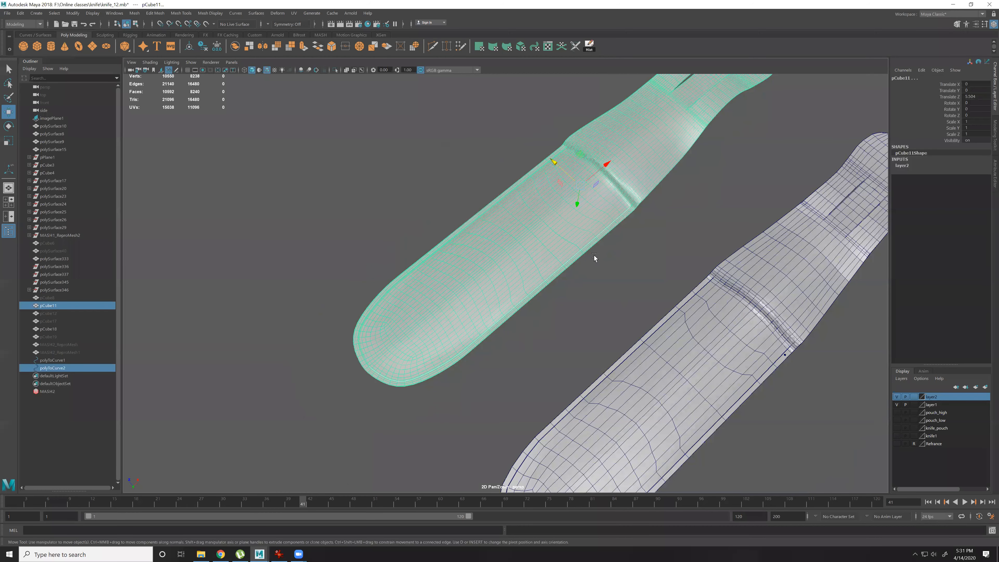
left_click(594, 256)
mouse_move(607, 399)
left_mouse_down()
mouse_move(657, 434)
mouse_move(678, 467)
mouse_move(738, 488)
mouse_move(617, 392)
left_mouse_up()
key("ctrl+z")
left_click_drag(601, 318, 582, 252, "alt")
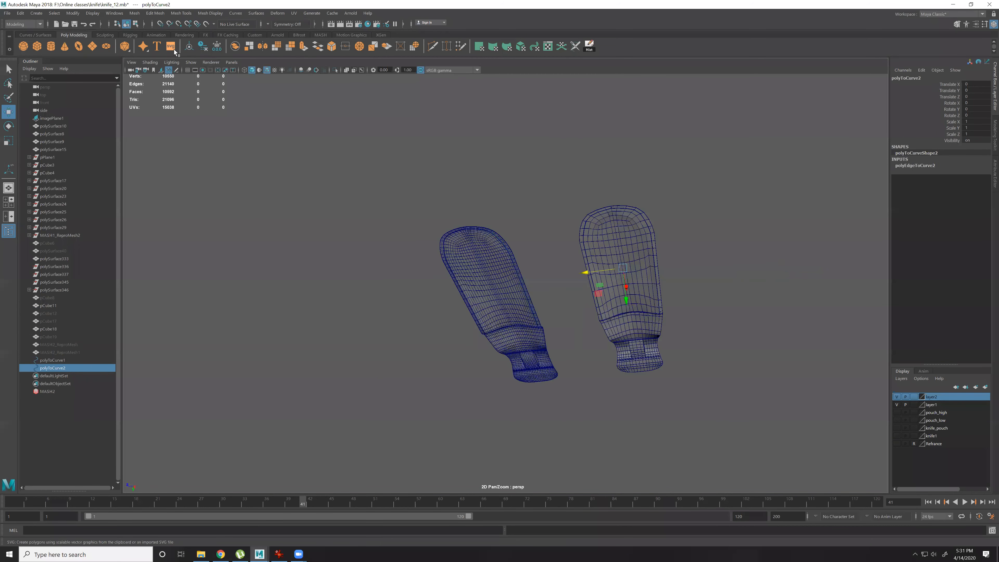
left_click_drag(471, 289, 686, 301)
key("ctrl+z")
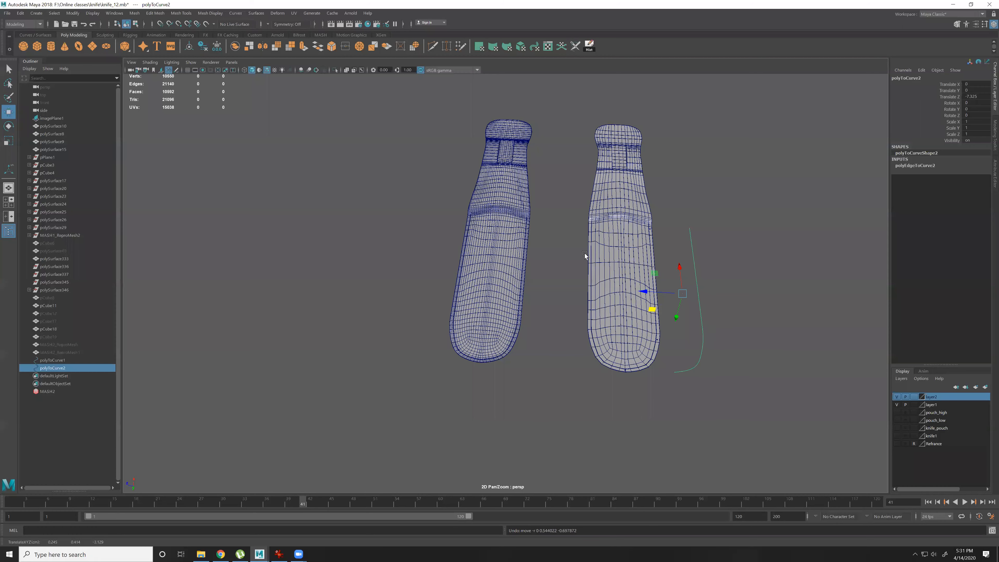
Select the curve extracted from pCube18 and move it off the mesh to about -2.9 in Translate Z.
left_click_drag(584, 253, 544, 279, "alt")
right_click_drag(442, 249, 469, 265, "alt")
left_click_drag(469, 265, 443, 252)
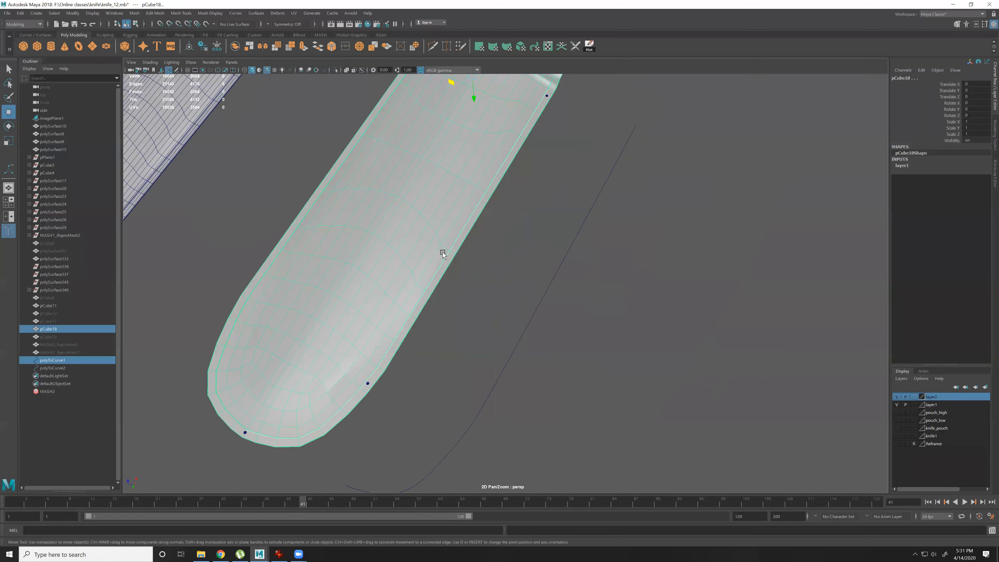
left_click(356, 232, "shift")
left_click_drag(357, 232, 444, 257)
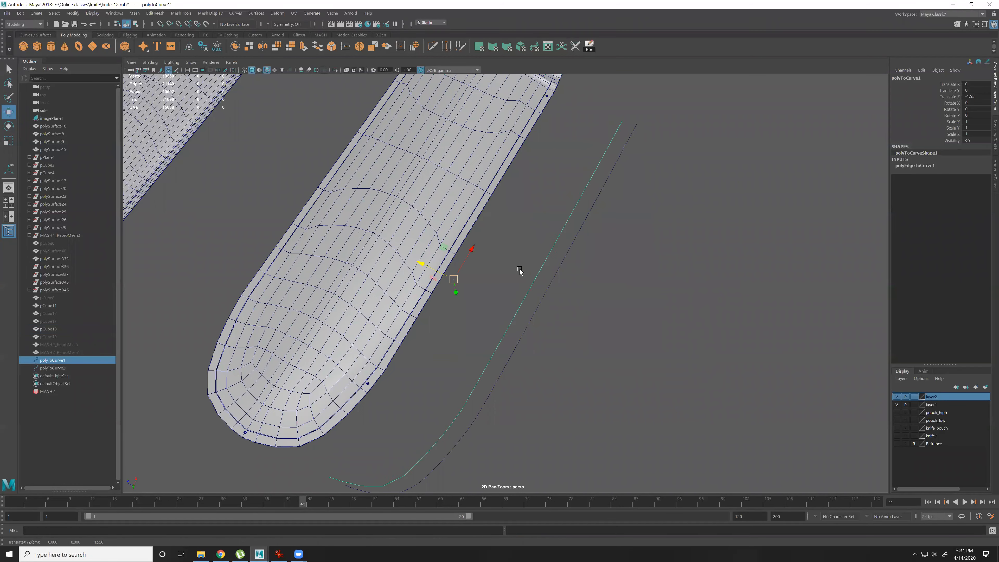
middle_click_drag(541, 293, 559, 243, "alt")
right_click_drag(671, 327, 688, 333, "alt")
left_click_drag(473, 75, 570, 125)
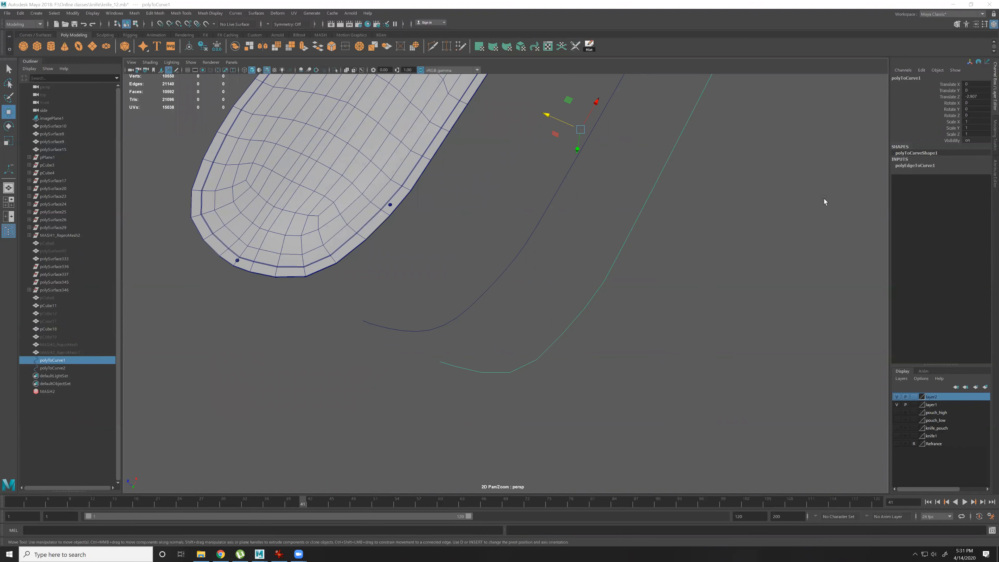
Select both extracted curves and compare how smoothly each follows the rounded tip.
left_click_drag(553, 207, 565, 184, "alt")
left_click(487, 80, "shift")
left_click_drag(483, 205, 446, 193, "alt")
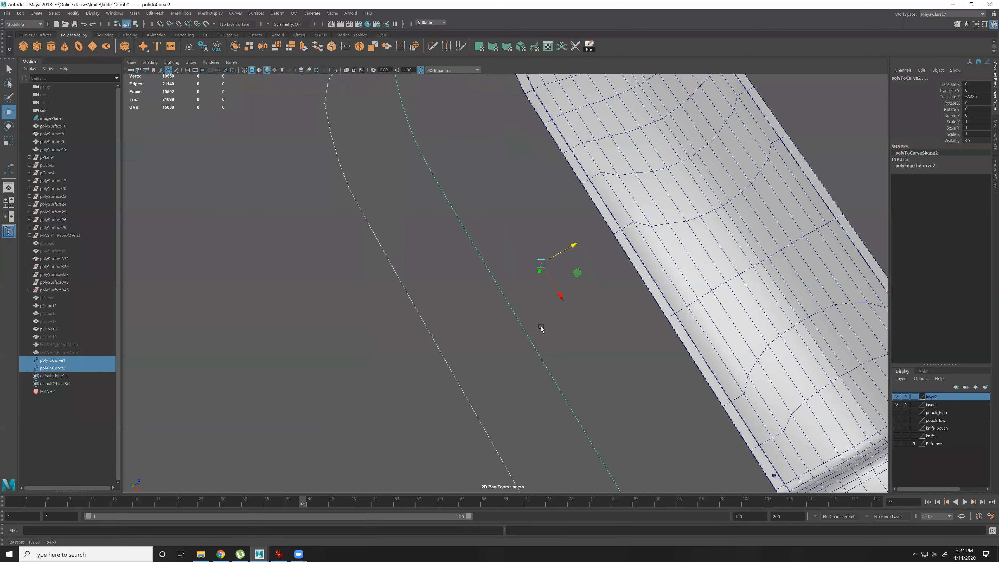
left_click_drag(542, 327, 560, 265, "alt")
middle_click_drag(557, 215, 546, 276, "alt")
middle_click_drag(542, 231, 538, 279, "alt")
right_click_drag(698, 326, 791, 334, "alt")
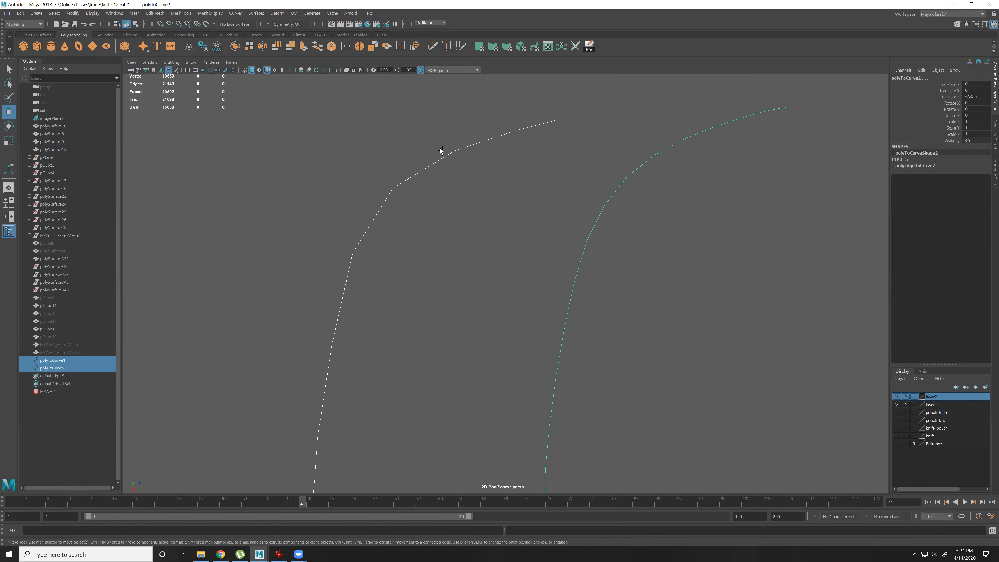
left_click_drag(440, 149, 463, 206)
right_click_drag(539, 238, 500, 195, "alt")
left_click(865, 286)
middle_click_drag(864, 286, 841, 285, "alt")
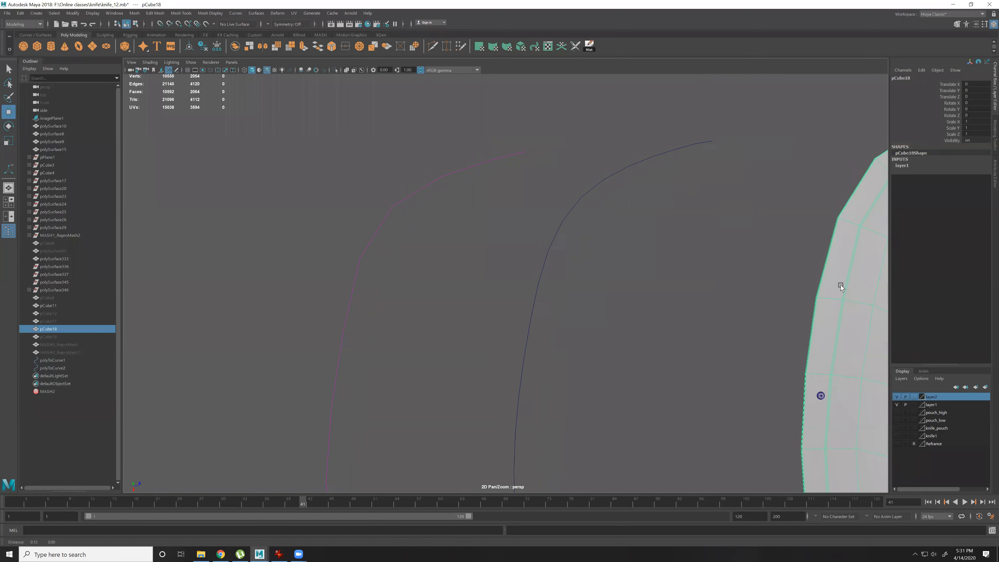
Inspect the control vertices of polyToCurve1 and polyToCurve2 at the tip bend and compare their spacing.
left_click_drag(378, 185, 405, 228)
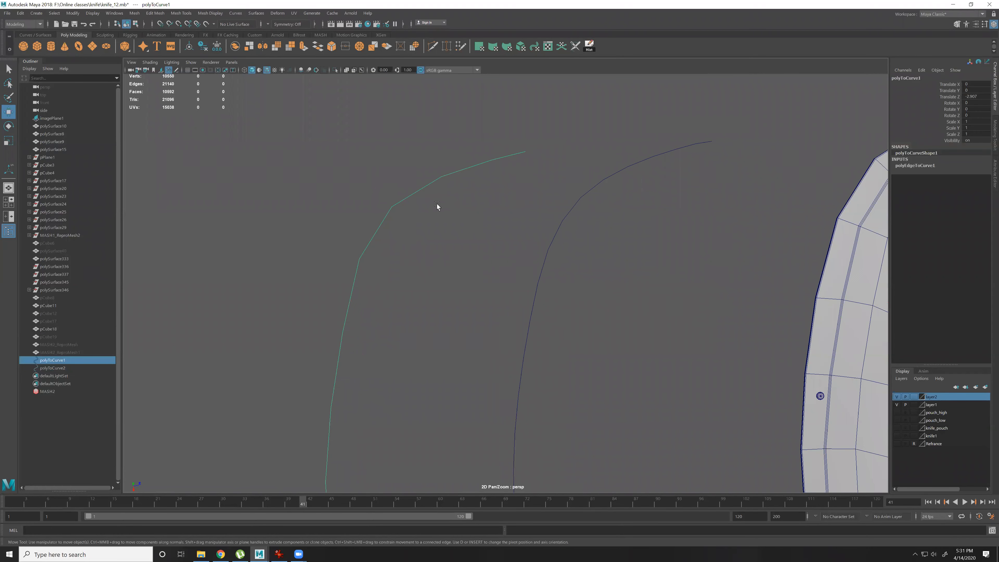
right_click_drag(436, 206, 395, 205)
left_click_drag(373, 188, 409, 219)
key("F8")
left_click(567, 216)
right_click_drag(601, 233, 567, 232)
left_click_drag(551, 206, 574, 232)
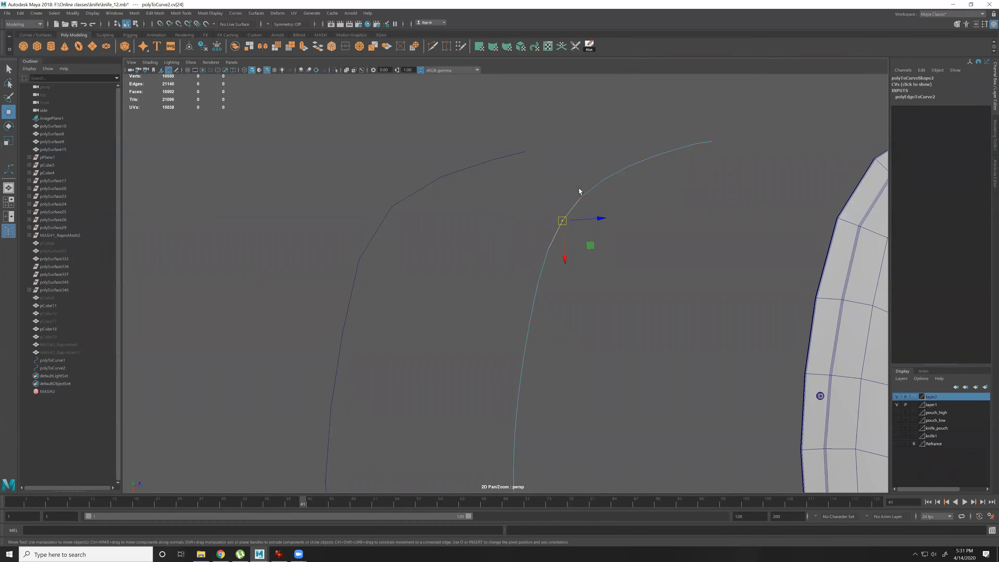
key("F8")
scroll(704, 276, "down", 4)
left_click_drag(653, 263, 612, 256, "alt")
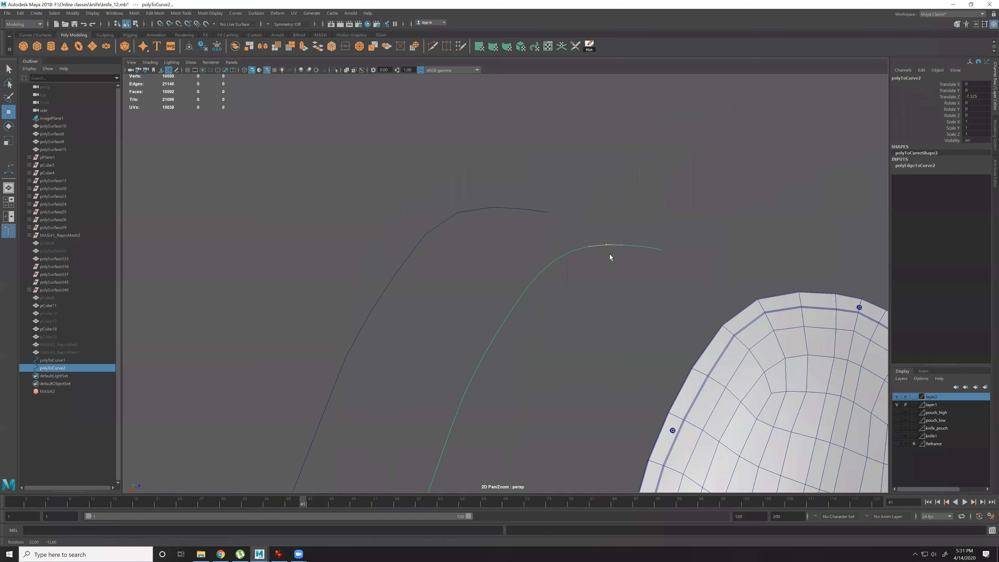
left_click(596, 266)
Create a polygon torus and reduce its Section Radius to make a thinner ring.
scroll(556, 225, "down", 4)
left_click_drag(556, 225, 590, 221, "alt")
scroll(469, 93, "down", 4)
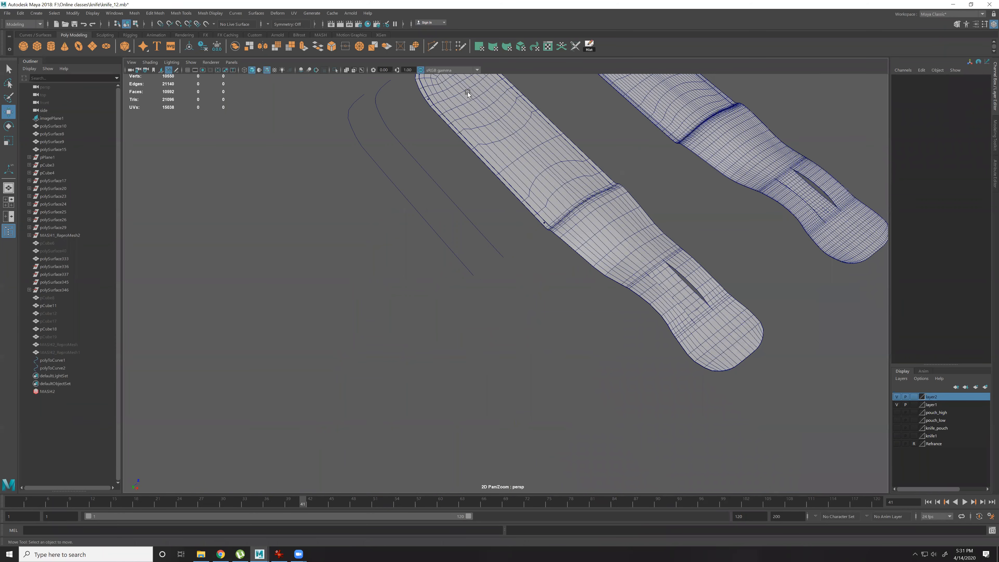
left_click_drag(521, 230, 492, 240, "alt")
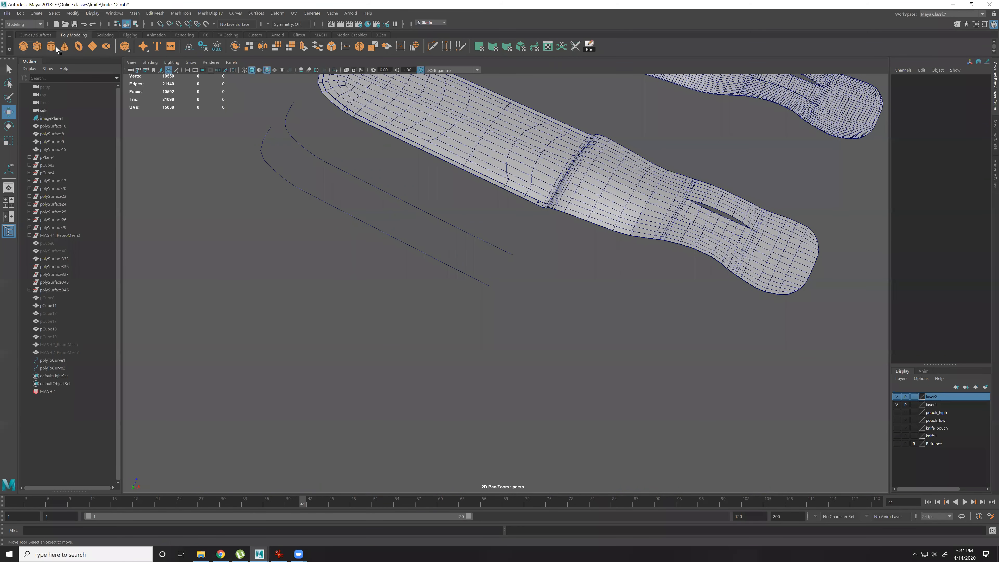
left_click(79, 47)
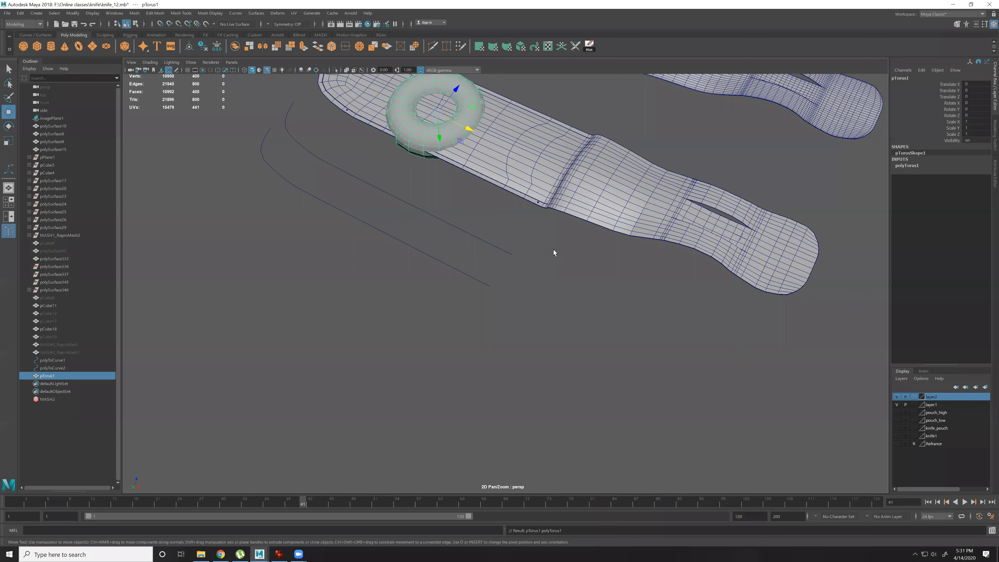
left_click_drag(553, 249, 547, 245, "alt")
left_click(906, 165)
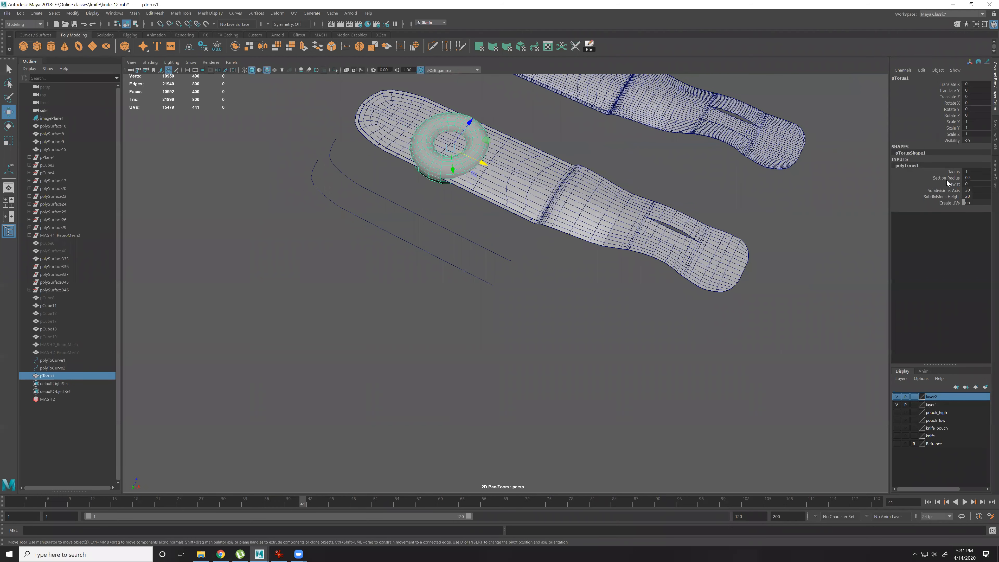
left_click(947, 178)
middle_click_drag(633, 230, 650, 224)
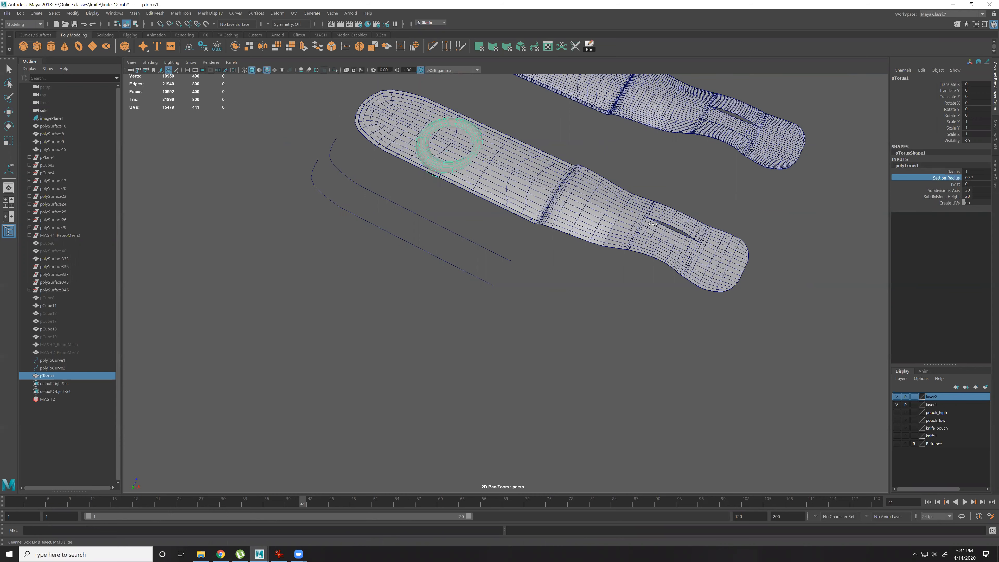
Hide layer1 and lower the torus's Section Radius to below 0.1.
left_click(897, 404)
right_click_drag(616, 330, 849, 251, "alt")
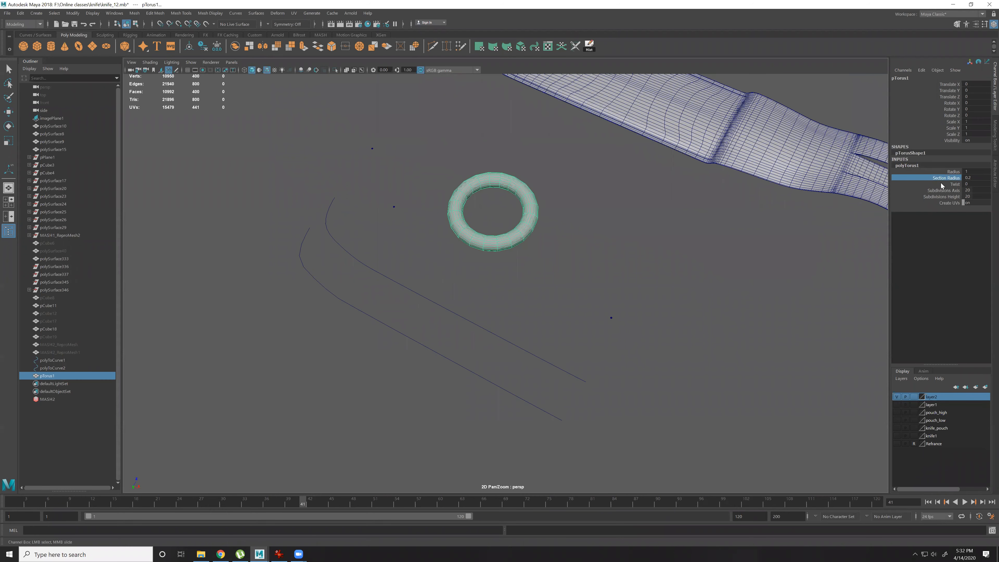
middle_click_drag(602, 241, 598, 241)
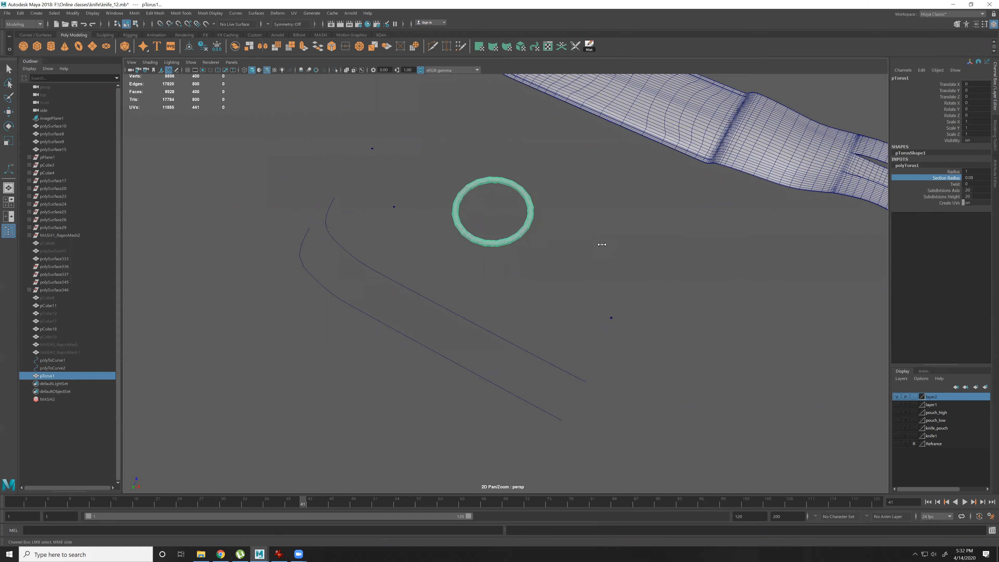
Set the torus's Subdivisions Axis to 23 and Subdivisions Height to 24.
left_click(944, 191)
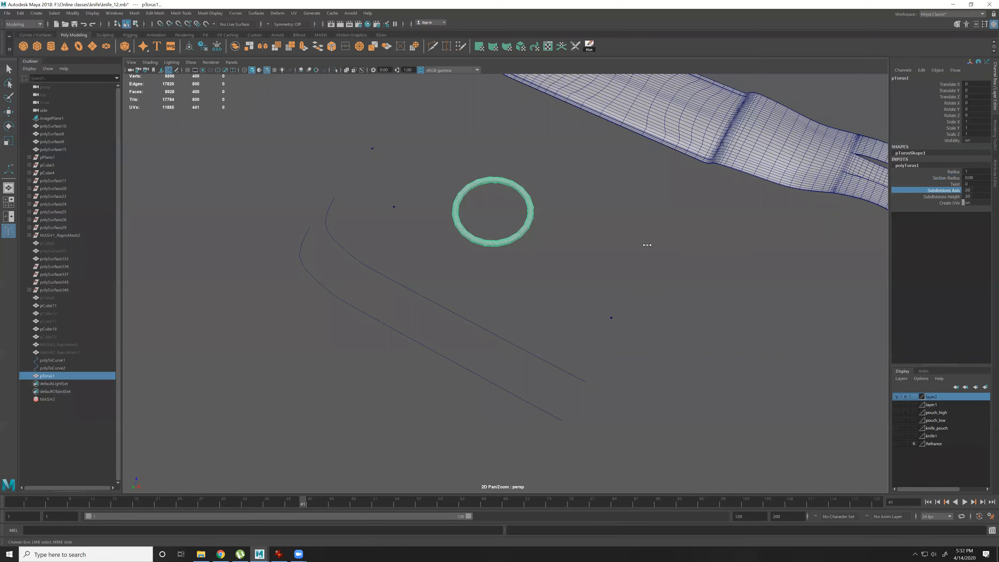
middle_click_drag(666, 243, 638, 254)
left_click(952, 196)
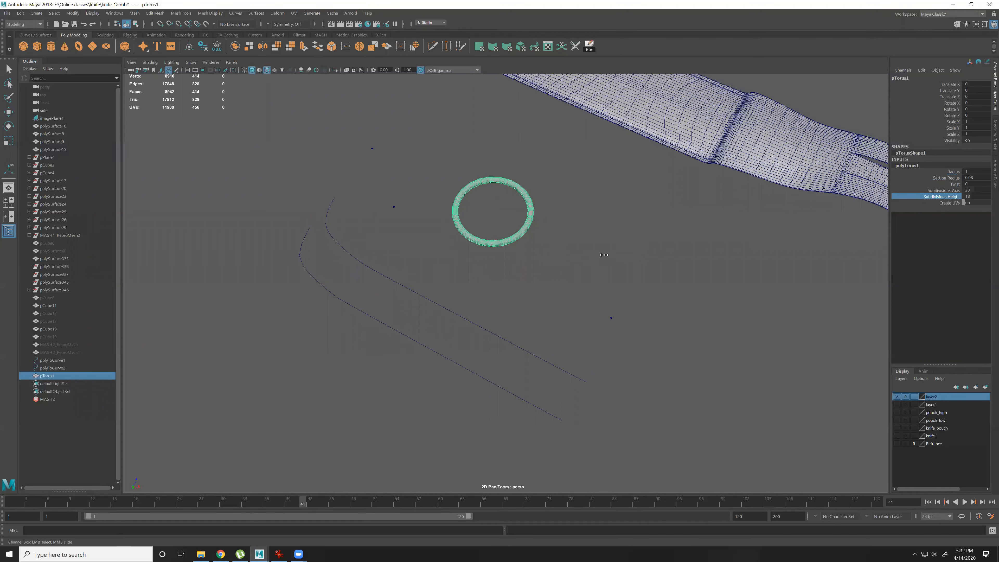
middle_click_drag(743, 245, 738, 245)
Set the torus's Radius to 0.26 and its Section Radius to 0.04.
left_click(953, 172)
middle_click_drag(674, 242, 650, 242)
key("f")
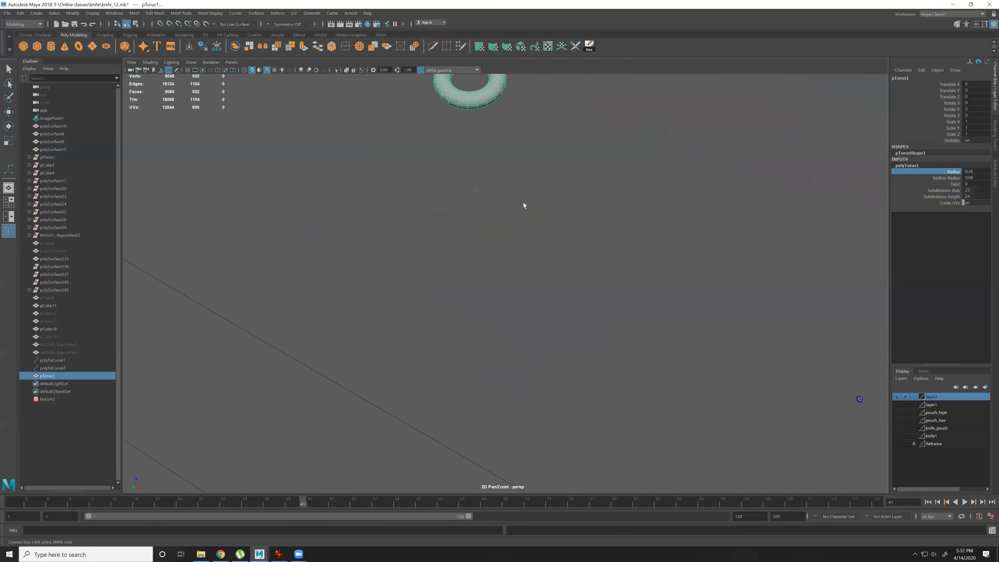
left_click(950, 178)
middle_click_drag(702, 243, 700, 245)
middle_click_drag(703, 244, 701, 244)
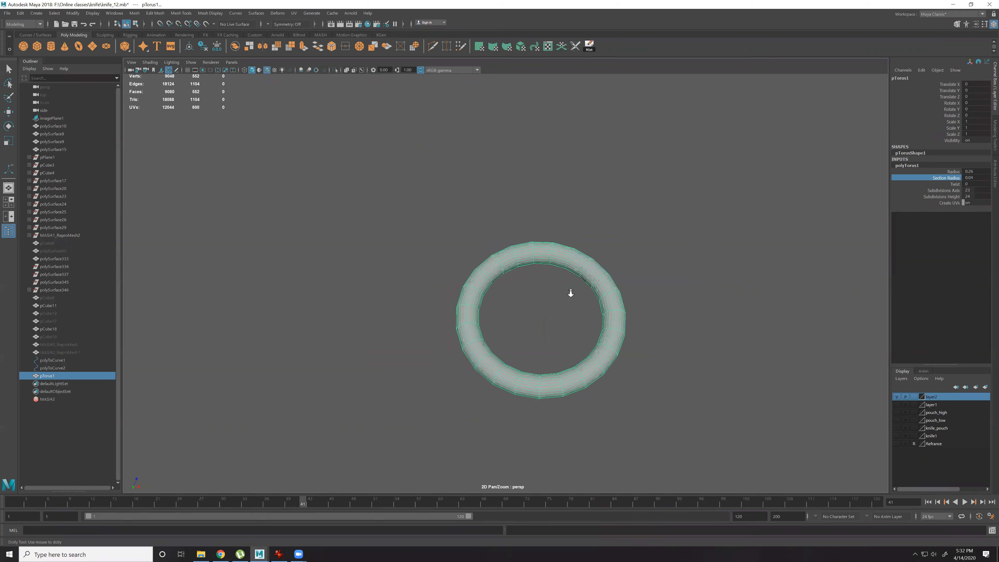
scroll(571, 290, "up", 2)
left_click_drag(480, 199, 520, 472)
key("w")
left_click_drag(607, 218, 473, 492)
left_click_drag(526, 364, 461, 202, "alt")
key("F8")
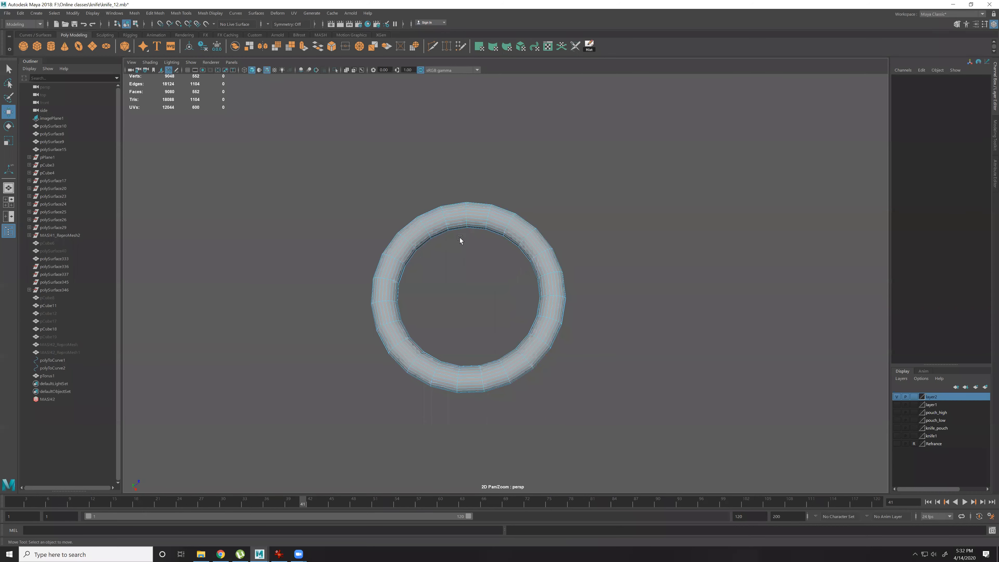
left_click(911, 166)
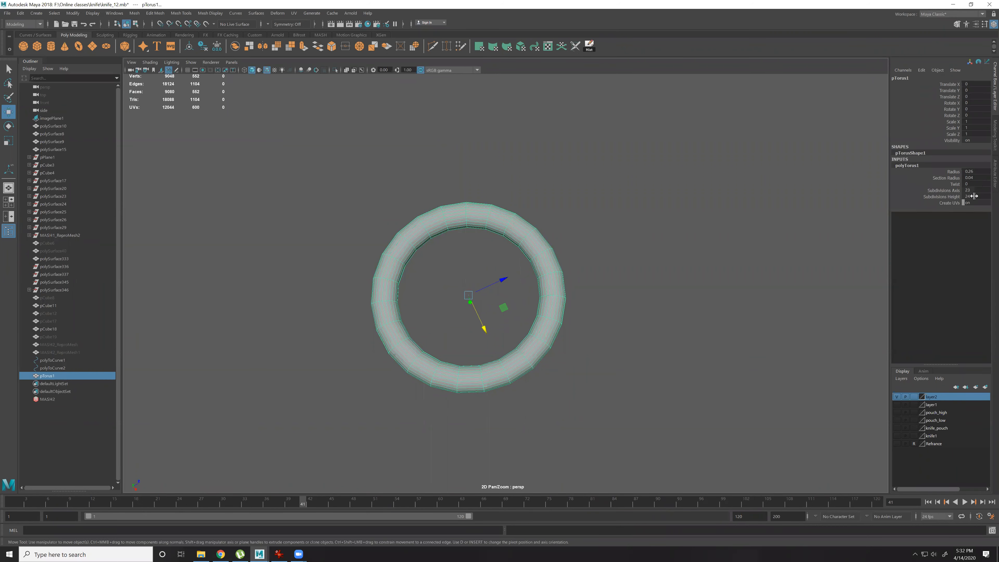
Set the torus's Subdivisions Axis to 24 while viewing it from the top.
key("space")
key("space")
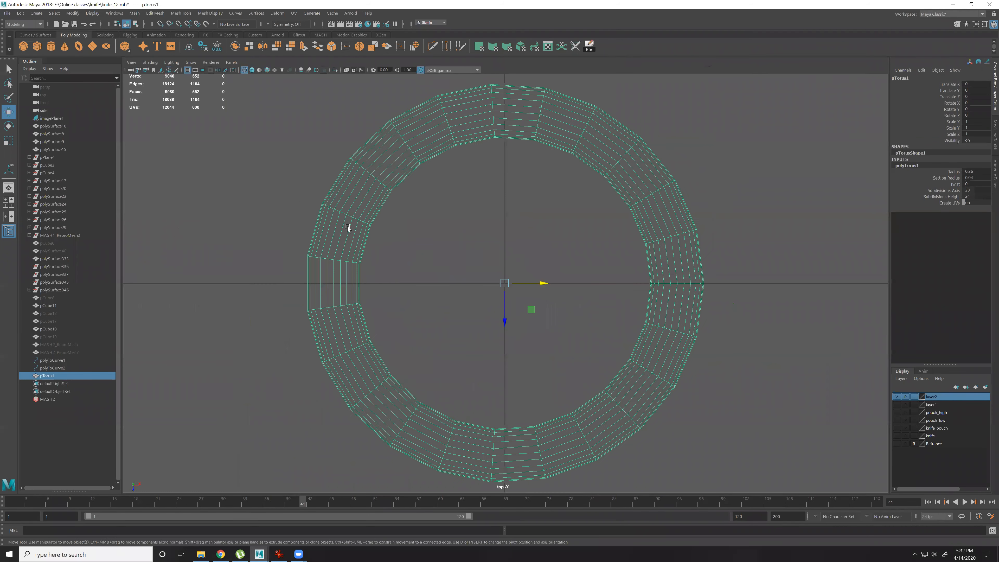
key("F11")
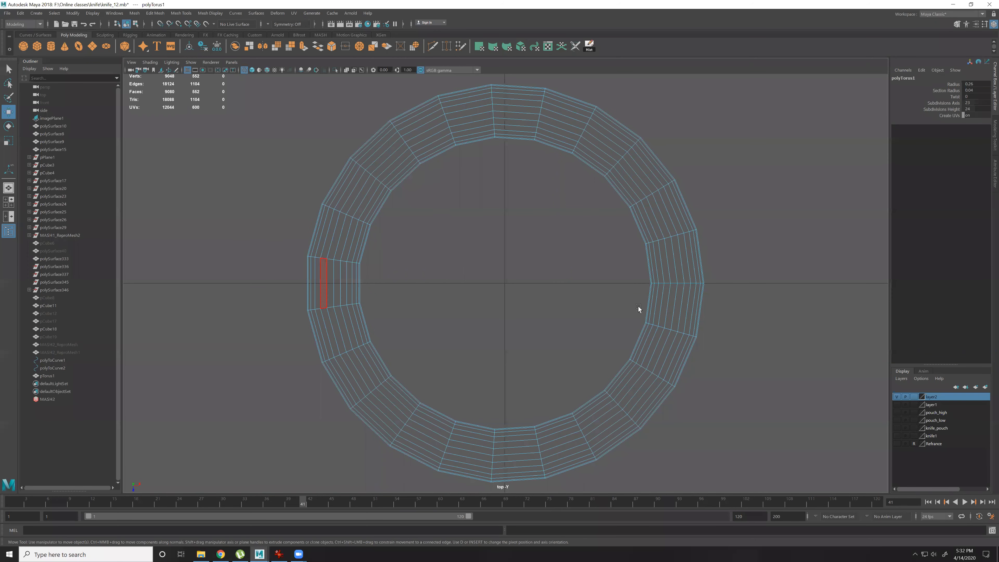
key("F8")
left_click(958, 197)
middle_click_drag(680, 275, 674, 279)
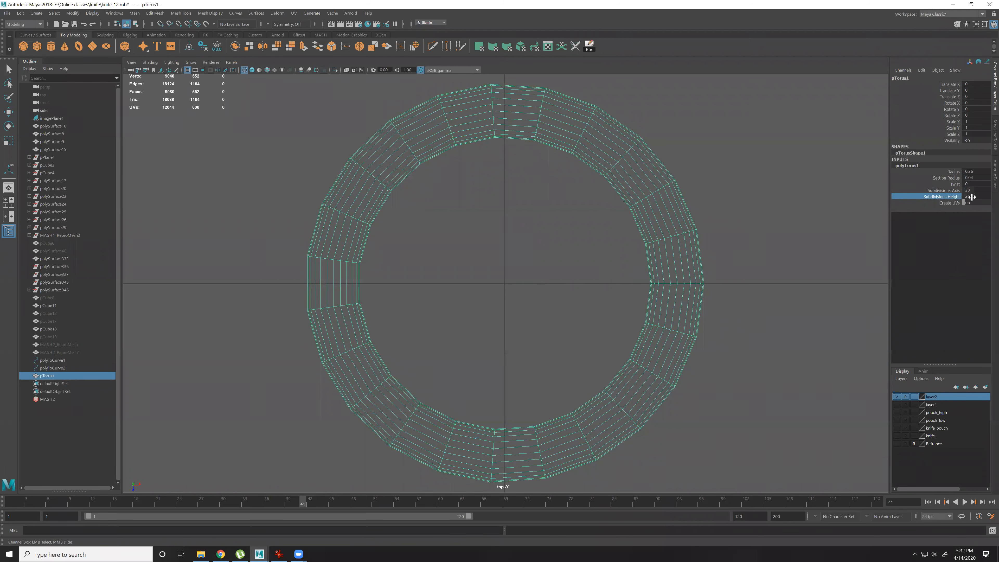
left_click(944, 191)
middle_click_drag(704, 252, 729, 252)
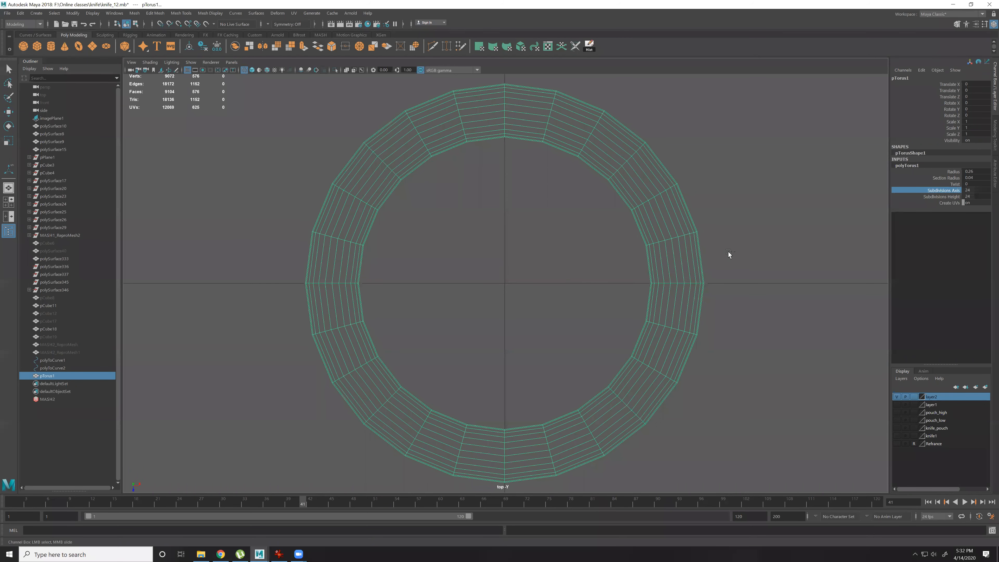
Reduce the torus's Subdivisions Height below 24.
left_click(940, 196)
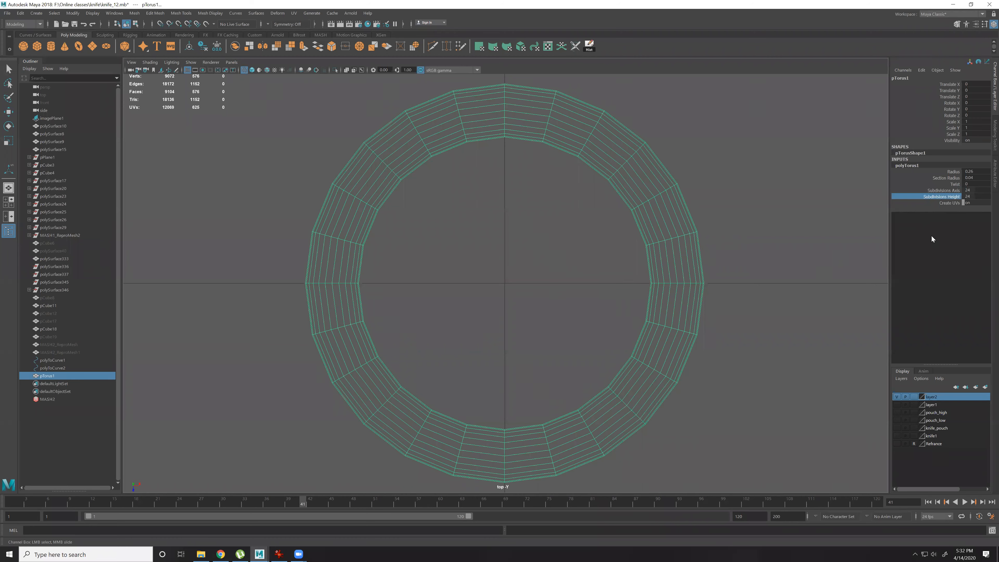
middle_click_drag(573, 332, 545, 331)
middle_click_drag(779, 298, 845, 298)
left_click(972, 196)
key("Return")
Delete the faces of the torus's upper half in the top view.
key("space")
key("space")
key("space")
key("space")
key("w")
left_click_drag(228, 125, 771, 285)
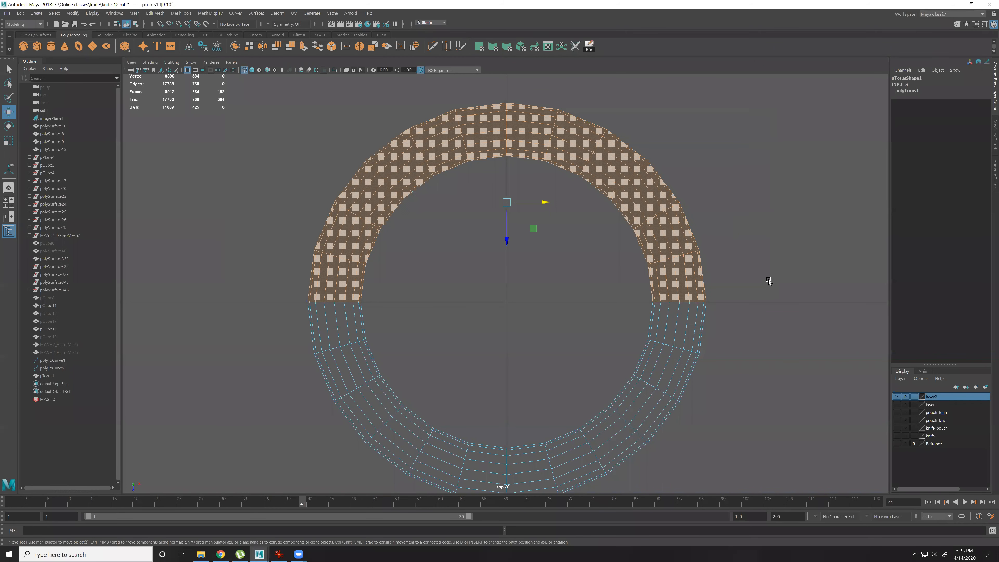
key("Delete")
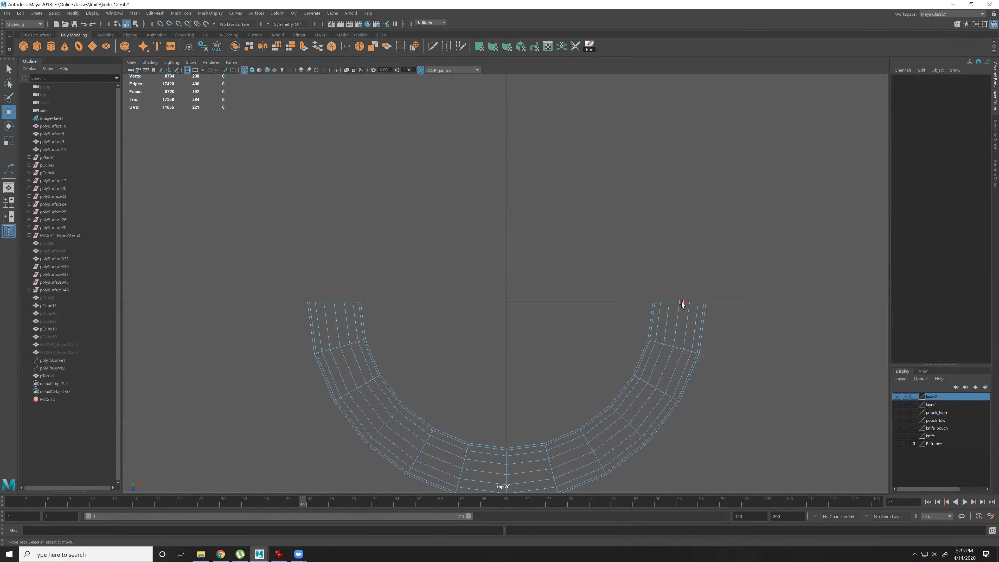
Extrude both open edge loops of the half torus straight outward along Z into two straight legs.
double_click(682, 302)
double_click(338, 303, "shift")
left_click(506, 335)
right_click_drag(507, 285, 507, 305, "shift")
key("w")
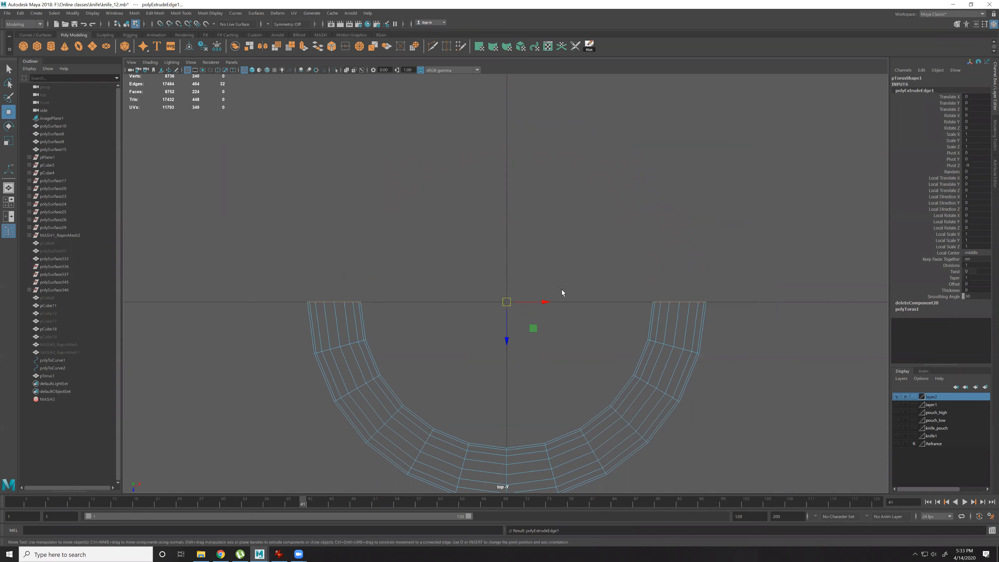
left_click_drag(510, 330, 517, 229)
scroll(617, 274, "down", 10)
key("f")
key("F8")
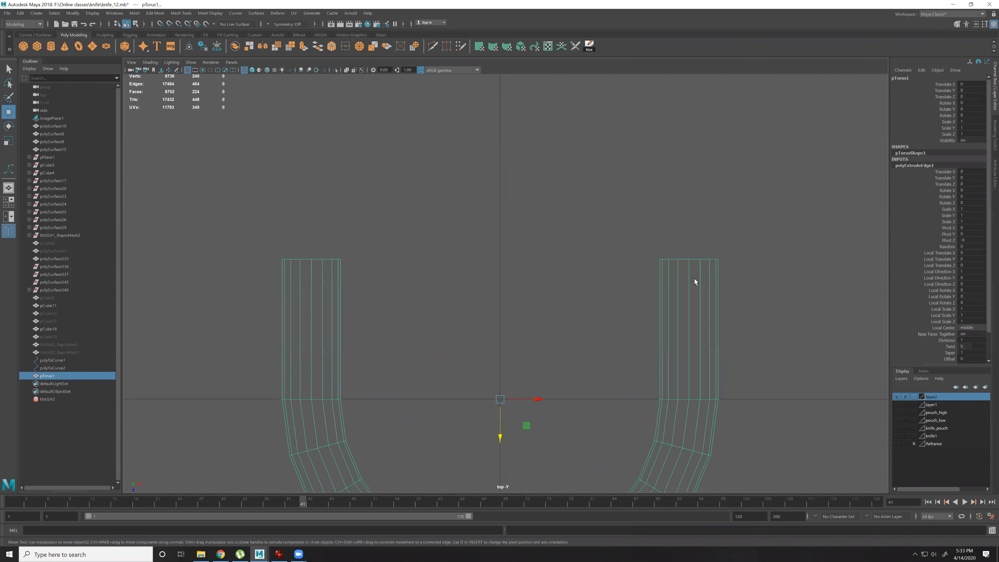
Move the half link's pivot onto a vertex at the open end of one leg using vertex snapping.
key("d")
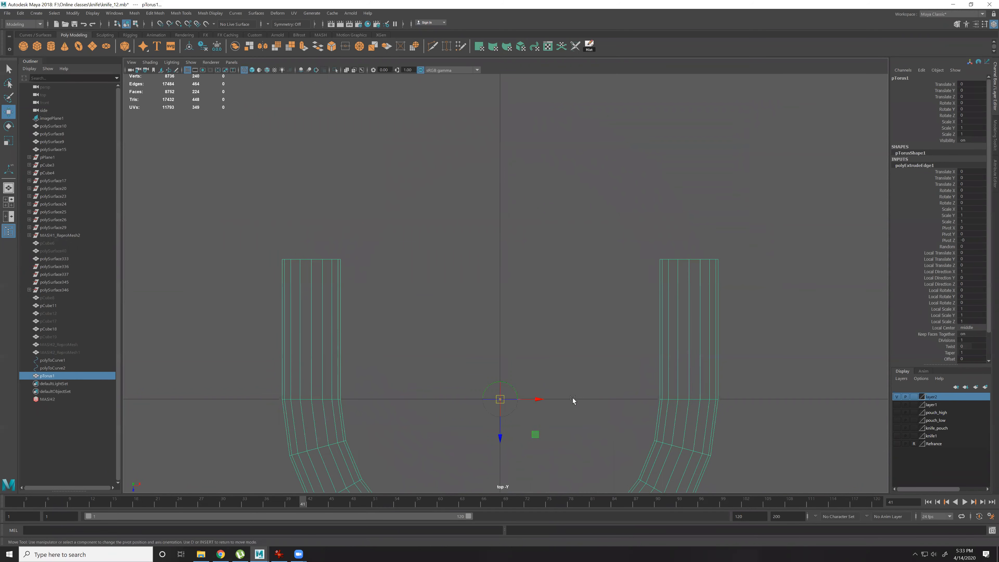
middle_click_drag(624, 462, 607, 308)
key("v")
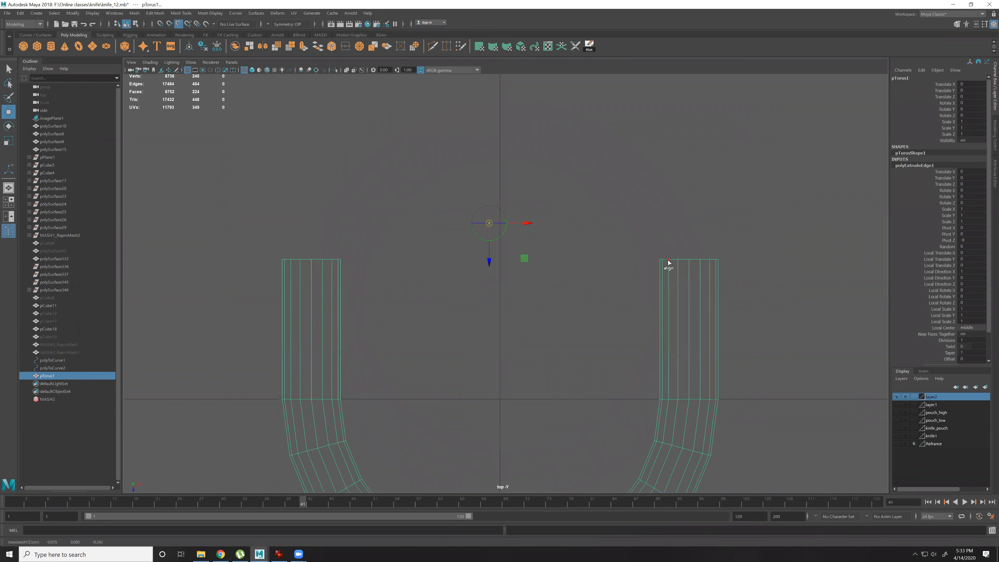
left_click(669, 260)
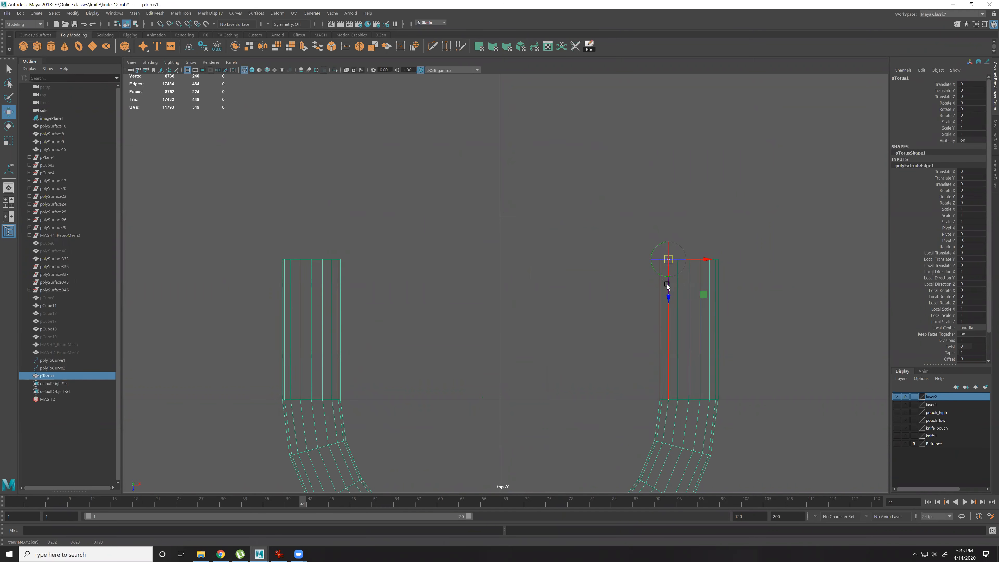
key("Insert")
Duplicate the half link and mirror the copy by setting its Scale Z to -1.
key("space")
key("space")
left_click_drag(680, 293, 647, 271, "alt")
right_click_drag(647, 272, 555, 326, "alt")
key("ctrl+d")
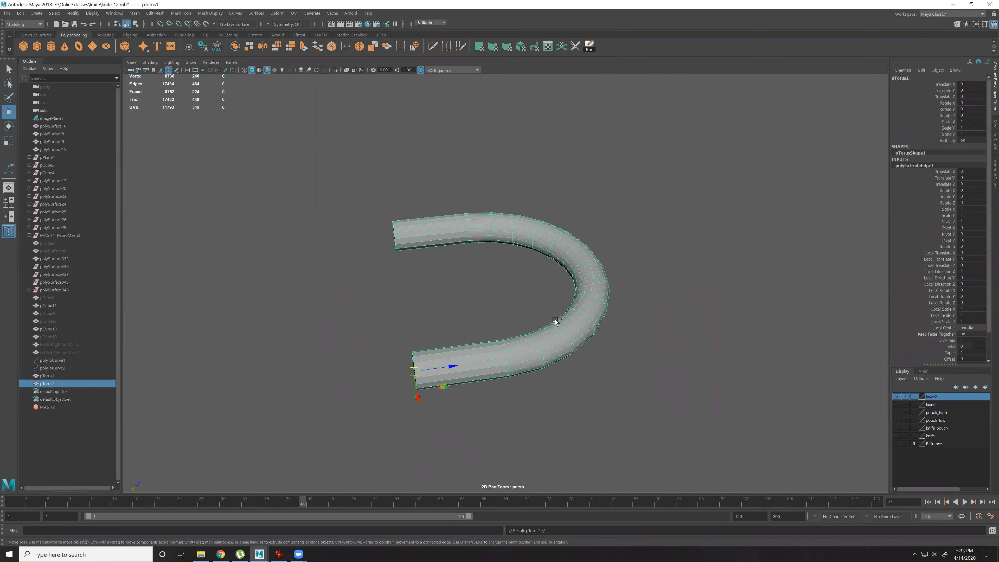
left_click(971, 133)
type("-1")
key("Return")
Combine the two mirrored halves into one mesh.
left_click(577, 450)
left_click_drag(577, 449, 311, 318)
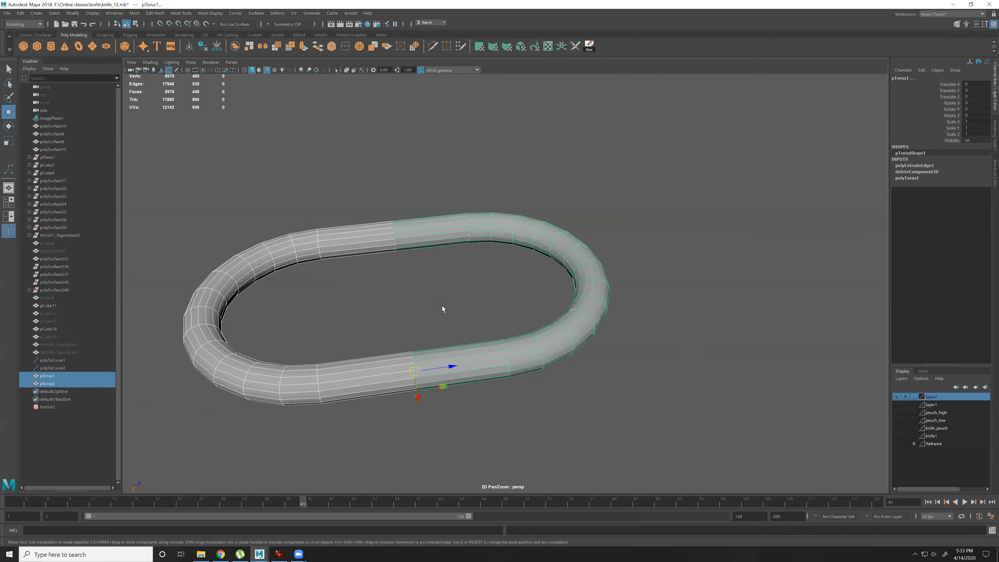
left_click(238, 47)
Merge the overlapping vertices along both seams of the link and check it in smooth preview.
middle_click_drag(433, 275, 455, 277, "alt")
right_click_drag(448, 273, 401, 264)
left_click_drag(365, 173, 466, 422)
left_click_drag(466, 422, 480, 409, "alt")
right_click_drag(406, 265, 439, 199, "shift")
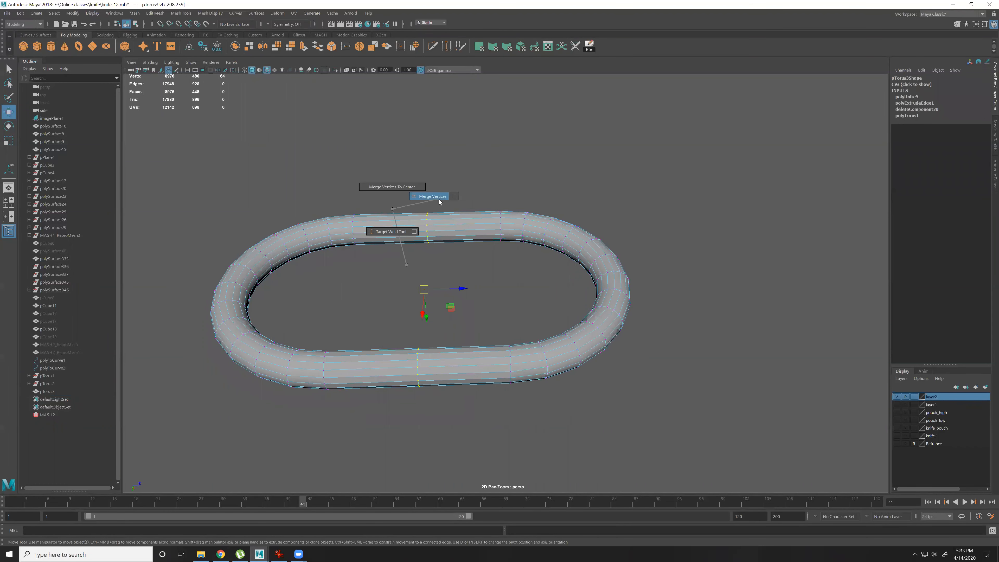
right_click_drag(478, 262, 510, 245)
key("q")
key("3")
key("1")
middle_click_drag(430, 261, 465, 264, "alt")
Duplicate the link, rotate the copy 90 degrees about Z and move it to about 0.824 along Z to interlock.
key("w")
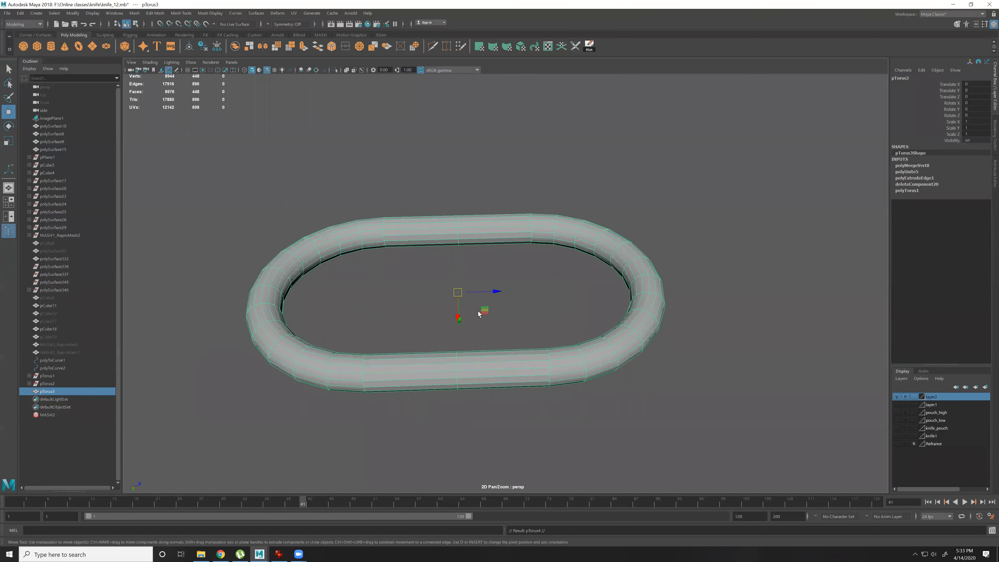
key("ctrl+d")
left_click_drag(495, 291, 718, 322)
key("e")
left_click(979, 116)
type("80")
key("Return")
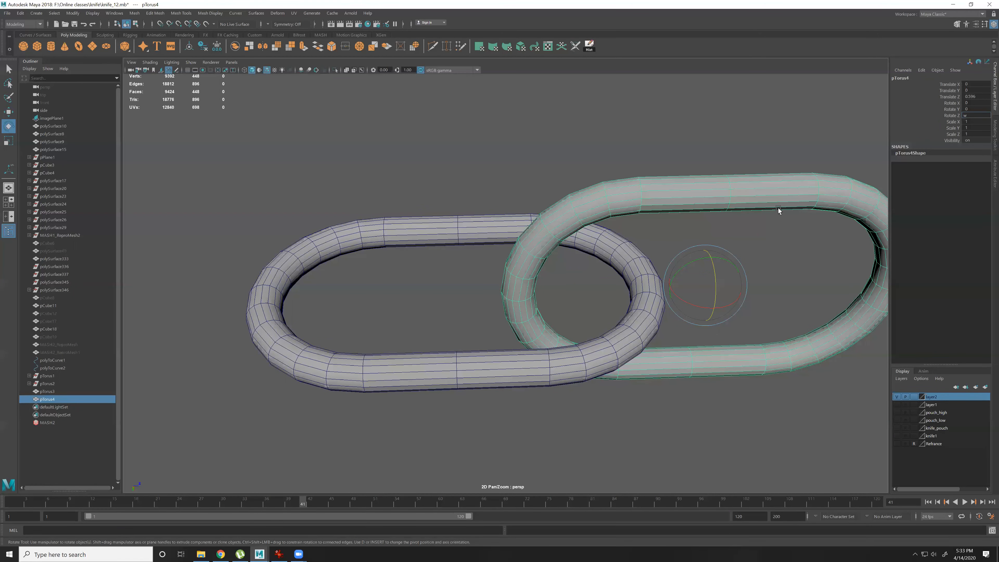
key("w")
left_click_drag(715, 287, 823, 282)
Combine the two interlocking links into a single stitch mesh.
right_click_drag(669, 283, 354, 263, "alt")
left_click_drag(668, 267, 691, 340, "alt")
right_click_drag(691, 340, 476, 235, "alt")
left_click_drag(515, 256, 567, 295)
right_click_drag(567, 295, 515, 270, "alt")
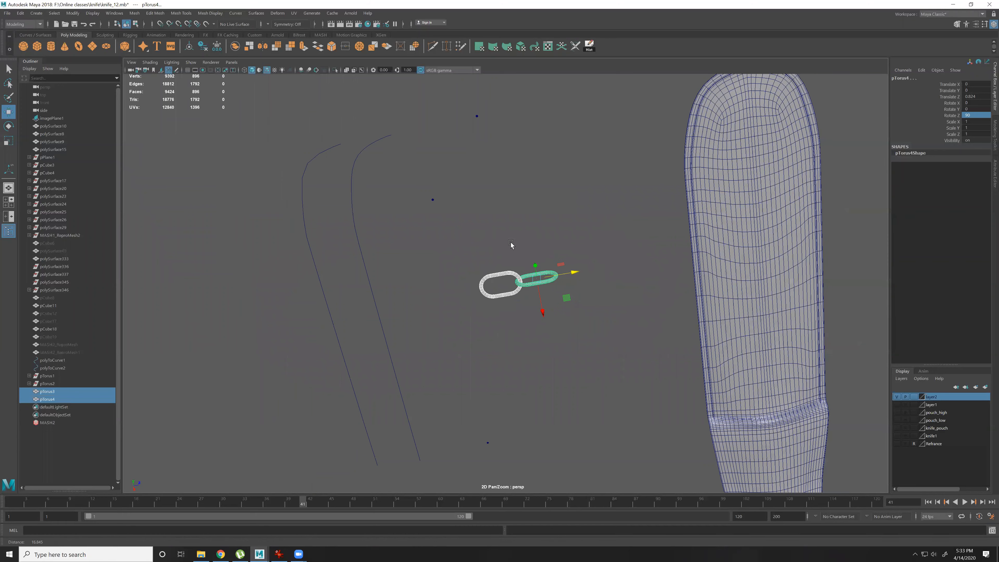
left_click_drag(511, 245, 364, 169, "alt")
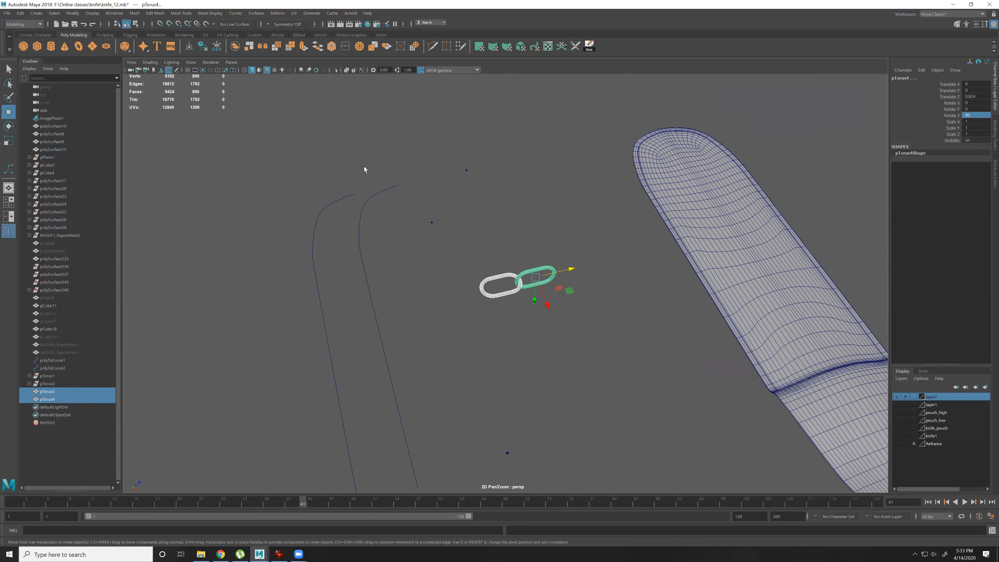
left_click(238, 44)
Scale the combined stitch down uniformly to about 0.144.
right_click_drag(555, 305, 511, 283, "alt")
key("r")
left_click_drag(514, 282, 142, 255)
key("f")
key("w")
key("r")
right_click_drag(500, 283, 469, 278, "alt")
left_click_drag(469, 278, 533, 303, "alt")
key("w")
right_click_drag(533, 304, 510, 290, "alt")
left_click_drag(510, 290, 630, 342, "alt")
right_click_drag(503, 312, 571, 345, "alt")
middle_click_drag(533, 265, 465, 291, "alt")
Duplicate the scaled stitch and move the copy along X beside the original.
key("ctrl+d")
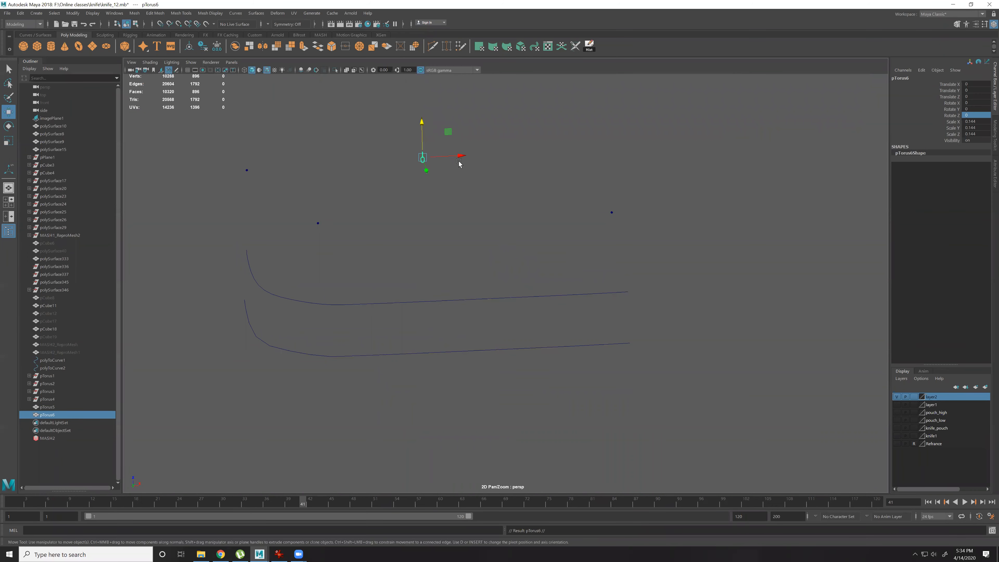
left_click_drag(458, 158, 503, 164)
left_click(546, 193)
Assign a Blinn material to each of the two stitch copies.
middle_click_drag(481, 174, 488, 198, "alt")
right_click(502, 180)
right_click_drag(523, 385, 543, 386)
left_click_drag(467, 166, 466, 181)
key("ctrl+z")
left_click(398, 193)
right_click_drag(398, 198, 447, 403)
Select both stitch copies and delete their construction history.
left_click(390, 168)
left_click_drag(390, 167, 447, 197)
left_click(341, 145)
left_click_drag(340, 145, 498, 213)
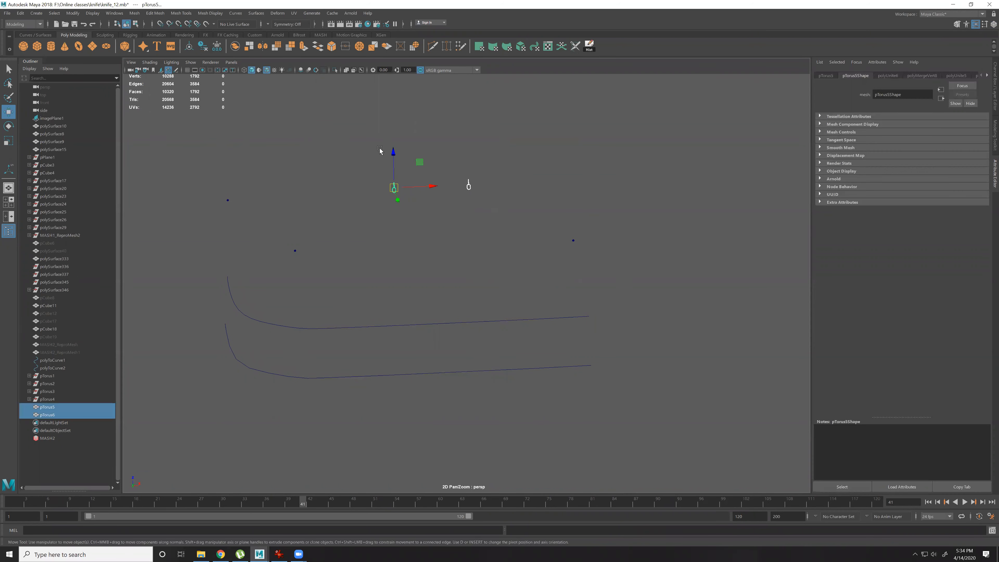
left_click(20, 13)
mouse_move(71, 114)
left_click(149, 121)
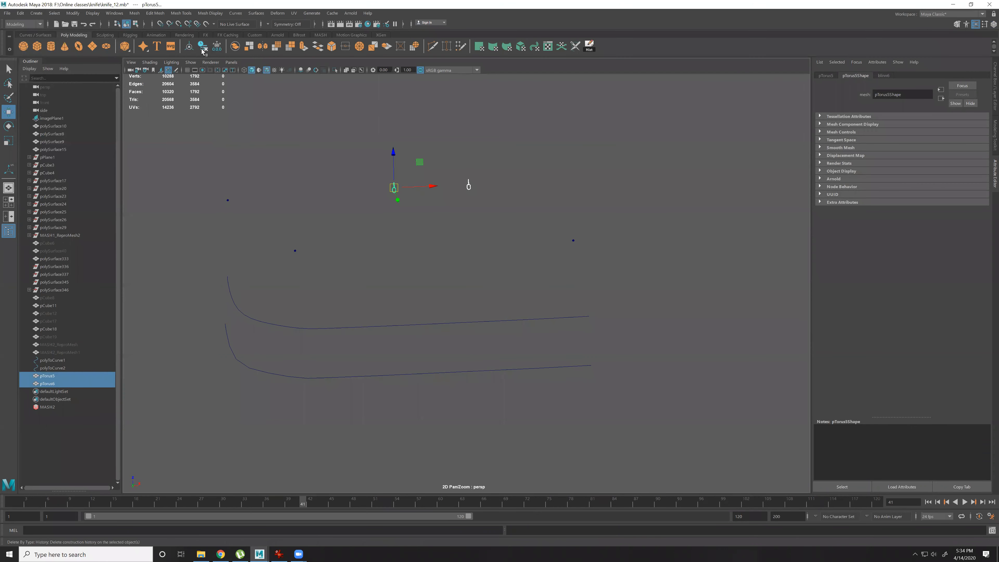
Create a MASH network from the duplicated stitch, pTorus6.
left_click(408, 216)
left_click_drag(408, 216, 524, 195, "alt")
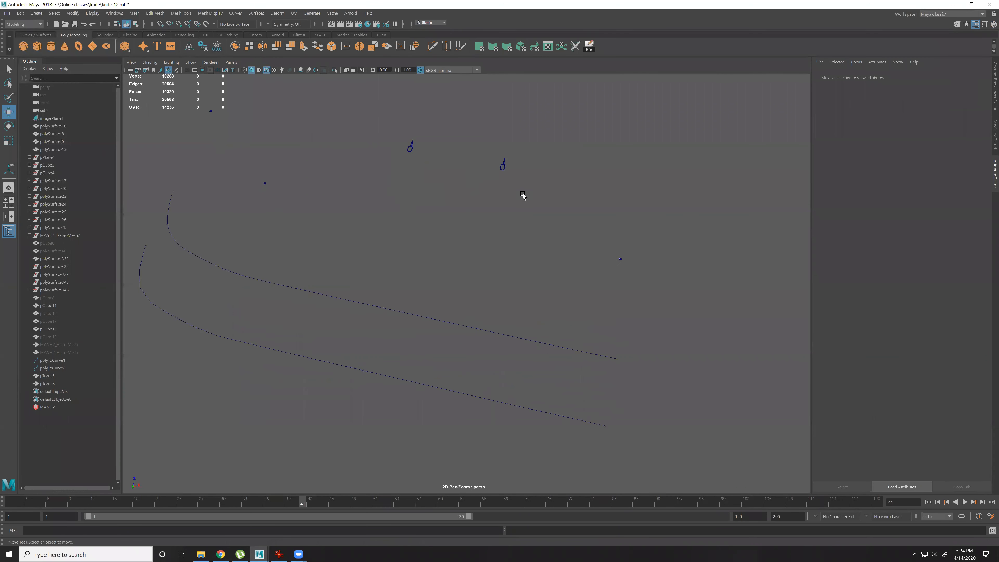
left_click(503, 165)
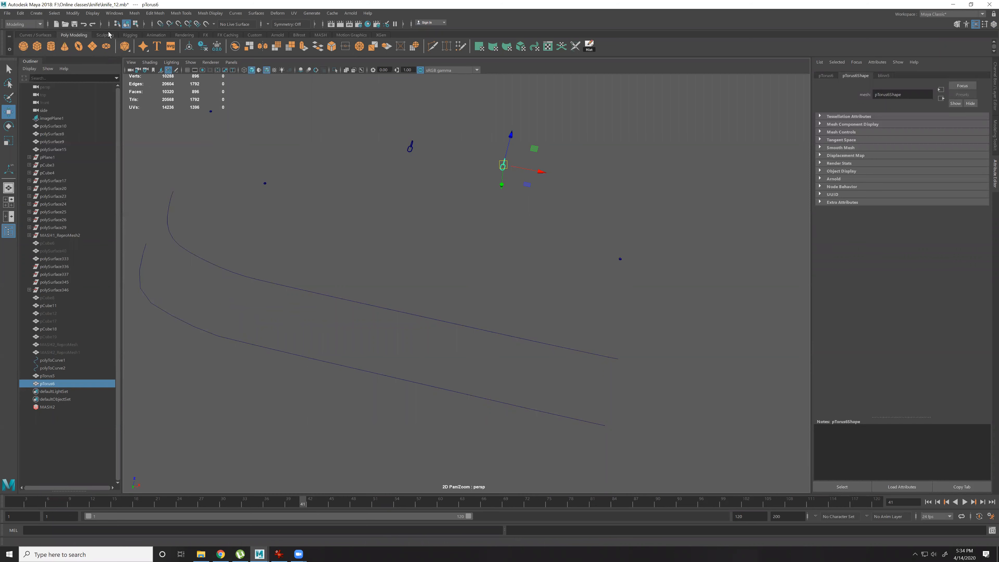
left_click(319, 35)
left_click(23, 46)
left_click_drag(626, 281, 692, 278, "alt")
middle_click_drag(740, 326, 557, 292, "alt")
scroll(557, 293, "up", 5)
left_click(612, 215)
scroll(575, 231, "down", 3)
left_click_drag(327, 252, 423, 277, "alt")
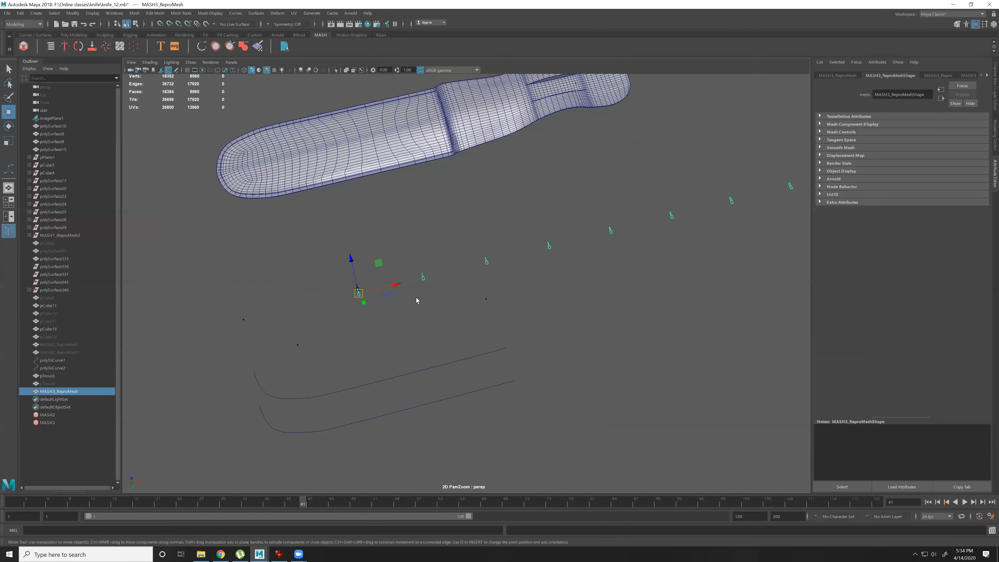
key("ctrl+a")
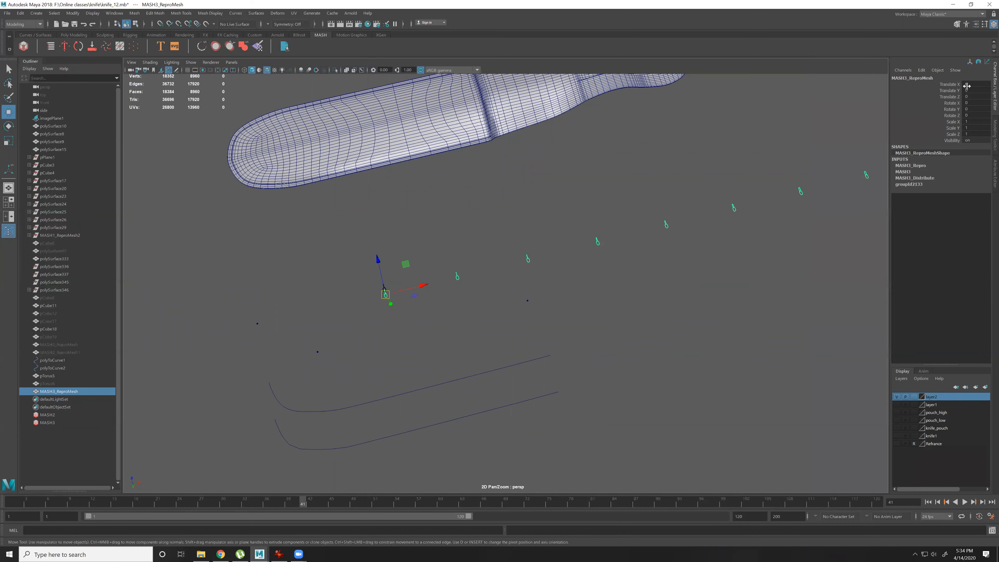
Select the MASH3_ReproMesh stitches and polyToCurve1, and apply a Curve Warp deformer.
middle_click_drag(496, 364, 513, 299, "alt")
left_click_drag(503, 366, 534, 365, "shift")
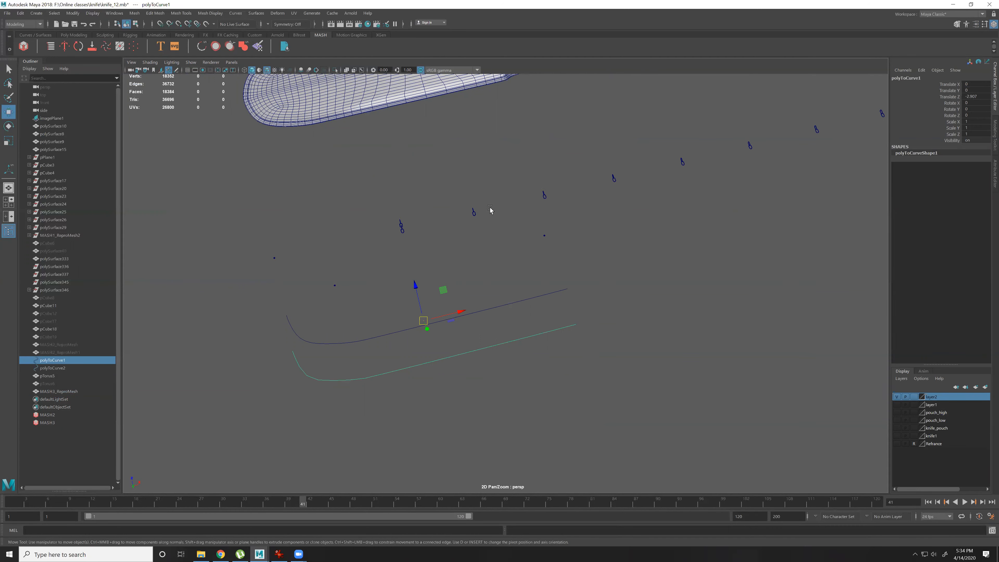
left_click_drag(489, 209, 473, 246, "shift")
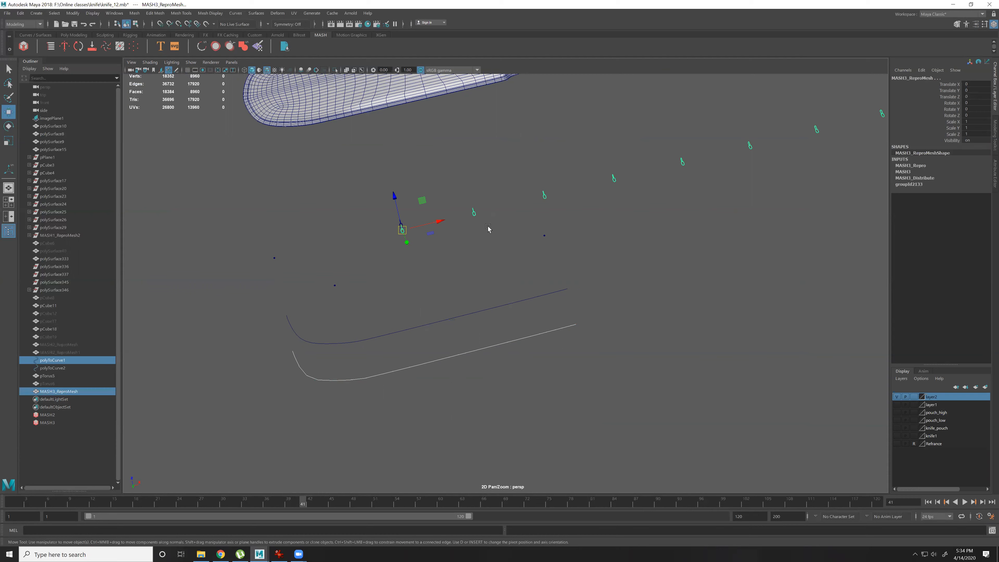
left_click_drag(523, 336, 515, 369)
left_click_drag(486, 209, 461, 236, "shift")
left_click_drag(505, 323, 522, 368, "shift")
left_click_drag(507, 324, 527, 376, "shift")
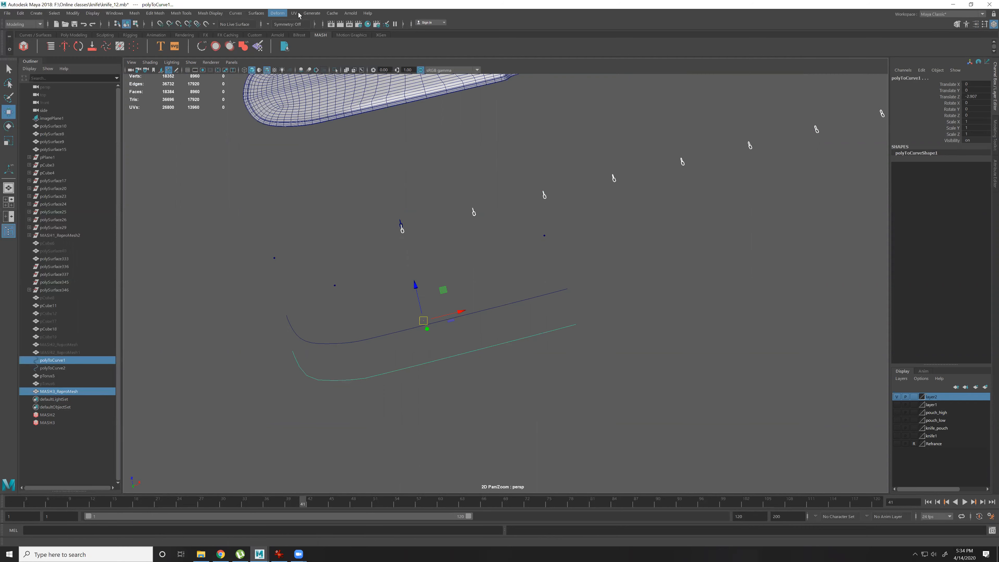
left_click(278, 14)
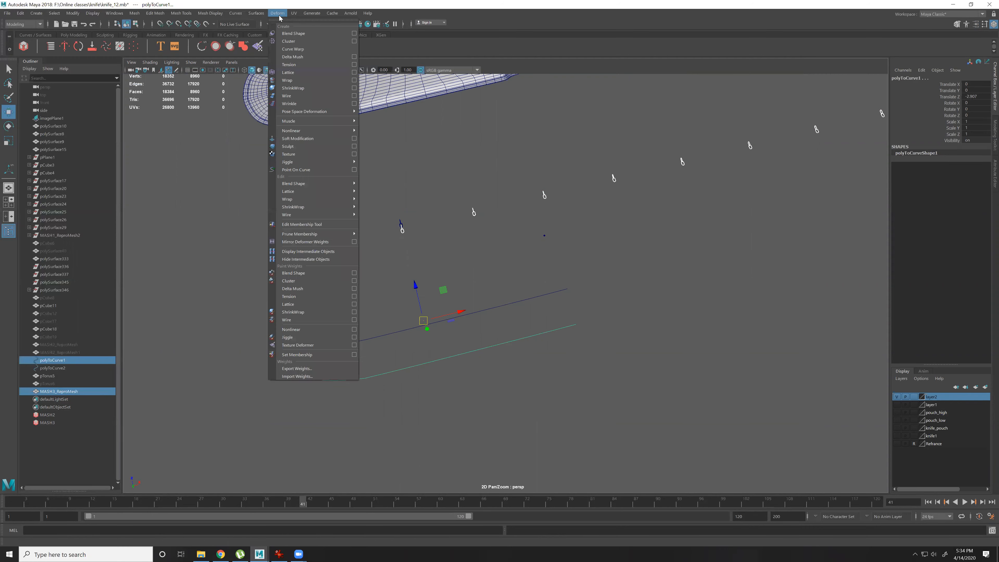
left_click(293, 49)
Raise the Number of Points in MASH3_Distribute to 41 to fill the curve with more stitches.
key("f")
left_click_drag(593, 350, 406, 301, "alt")
right_click_drag(406, 301, 533, 364, "alt")
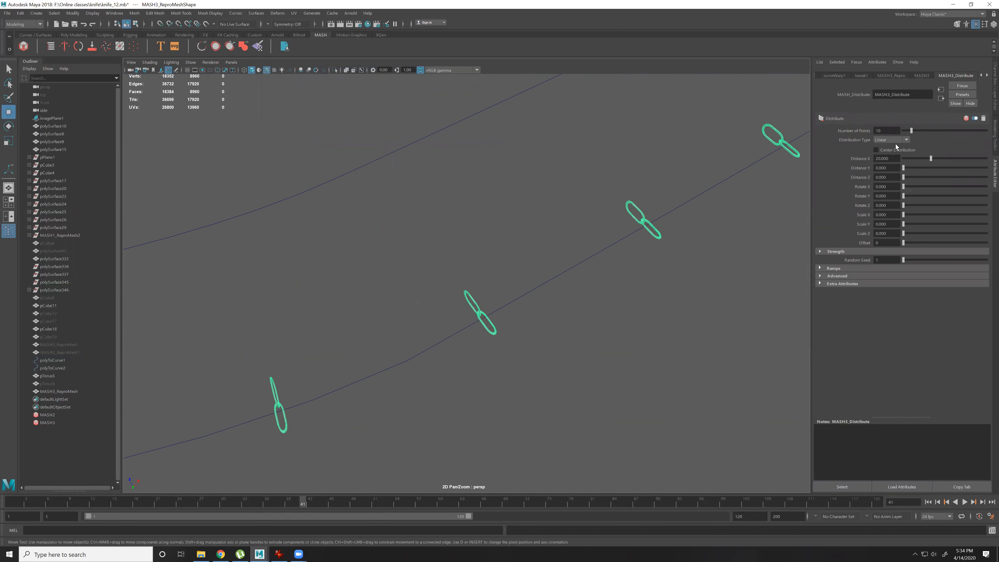
left_click_drag(916, 130, 931, 130)
left_click_drag(578, 223, 682, 256, "alt")
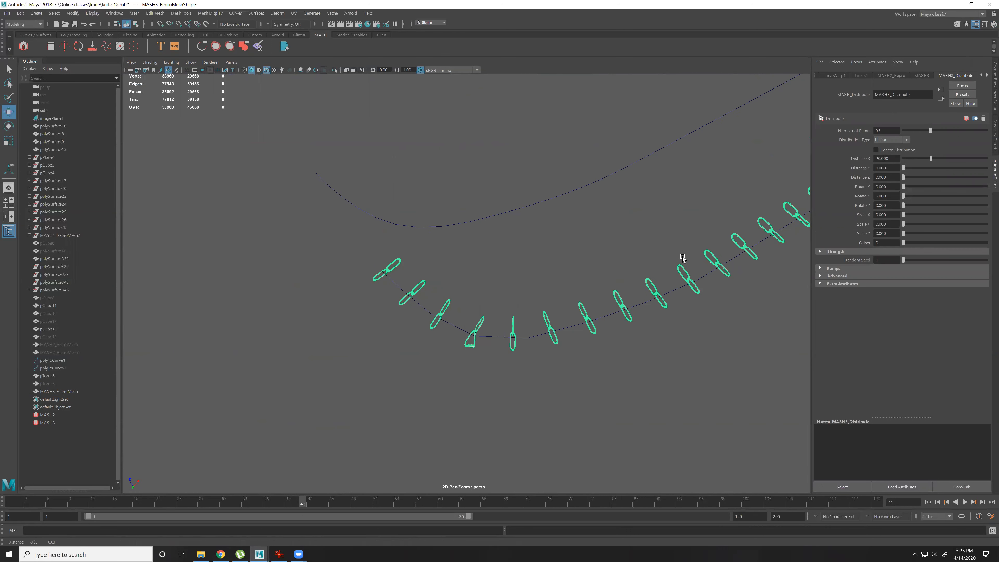
left_click_drag(929, 130, 936, 131)
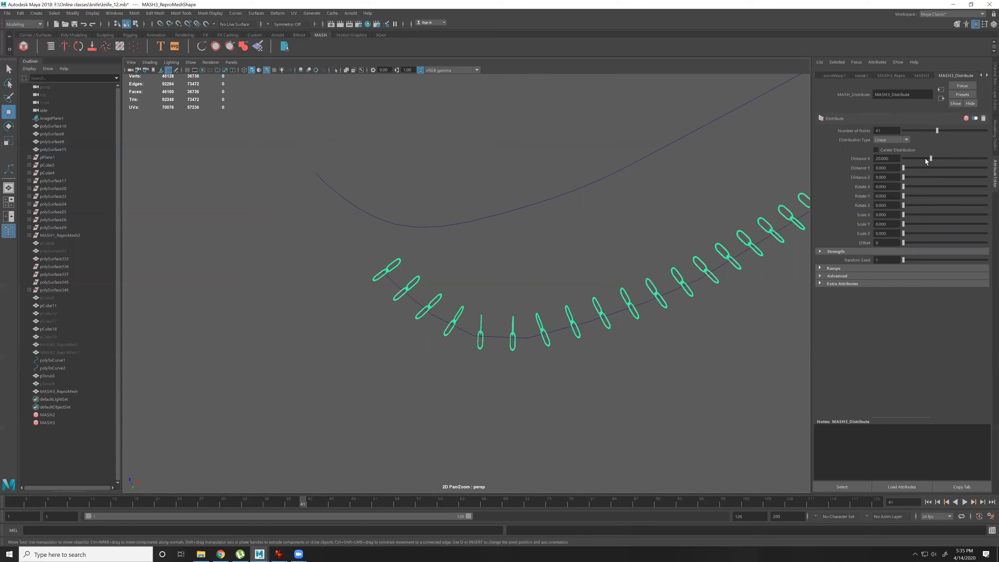
Reduce Distance X in MASH3_Distribute to 8.679 to space the stitches along the curve.
mouse_move(931, 158)
left_mouse_down()
mouse_move(895, 159)
mouse_move(912, 157)
left_mouse_up()
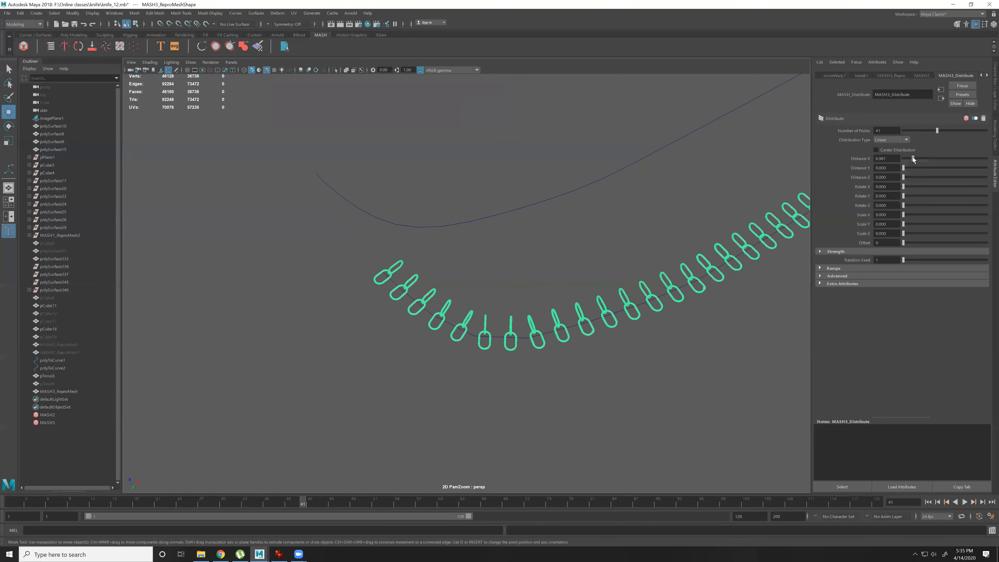
middle_click_drag(642, 258, 521, 329, "alt")
left_click_drag(921, 154, 915, 158)
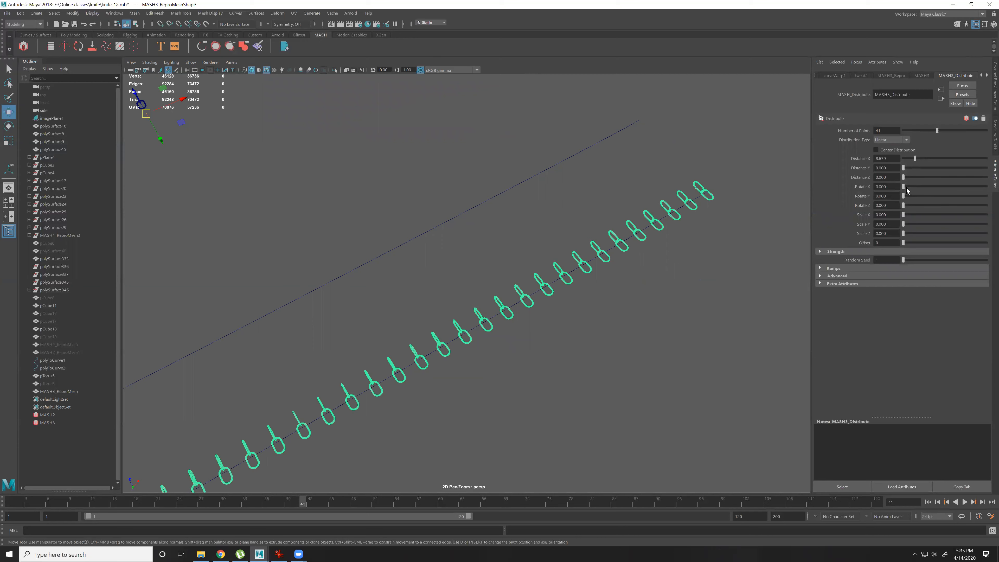
Undo a trial Rotate X change in MASH3_Distribute and set Rotate Y to 90.
left_click_drag(904, 186, 845, 192)
key("ctrl+z")
type("90")
key("Return")
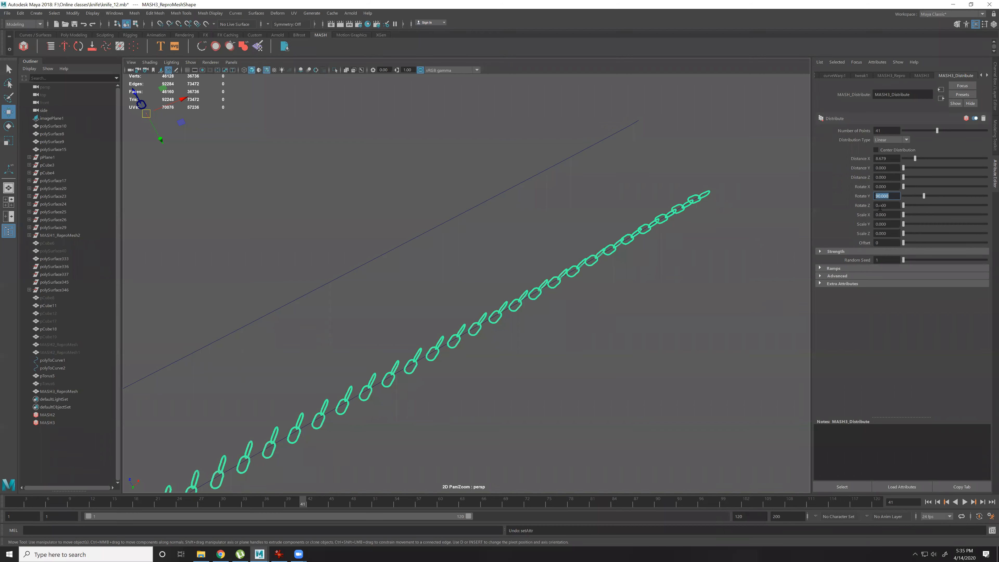
scroll(659, 307, "up", 5)
middle_click_drag(659, 341, 589, 295, "alt")
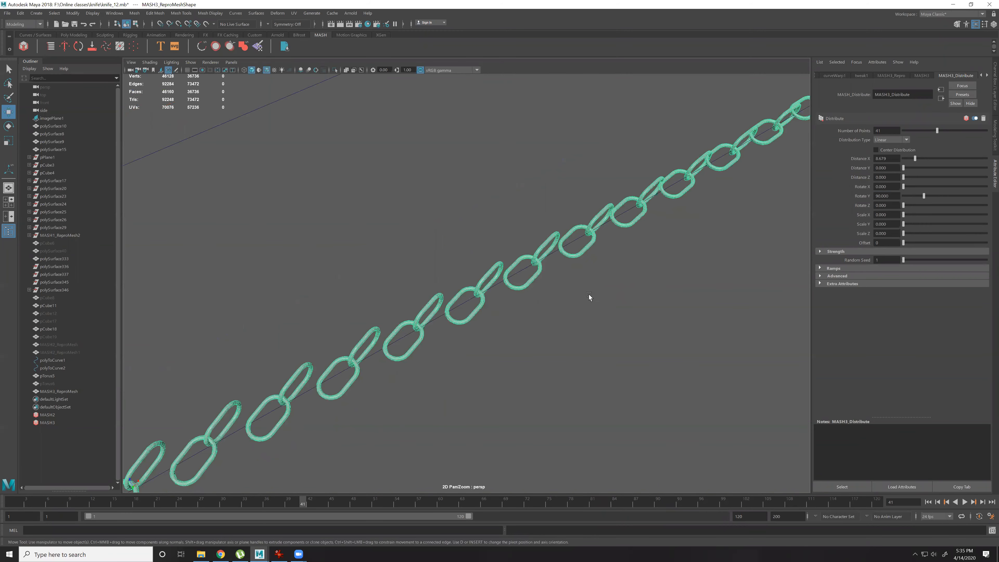
right_click_drag(589, 295, 682, 399, "alt")
Raise Rotate Y in MASH3_Distribute to 112.075, try a Rotate Z of 5.660, and undo the Rotate Z change.
left_click_drag(926, 196, 927, 196)
left_click_drag(732, 256, 580, 263, "alt")
right_click_drag(487, 238, 511, 278, "alt")
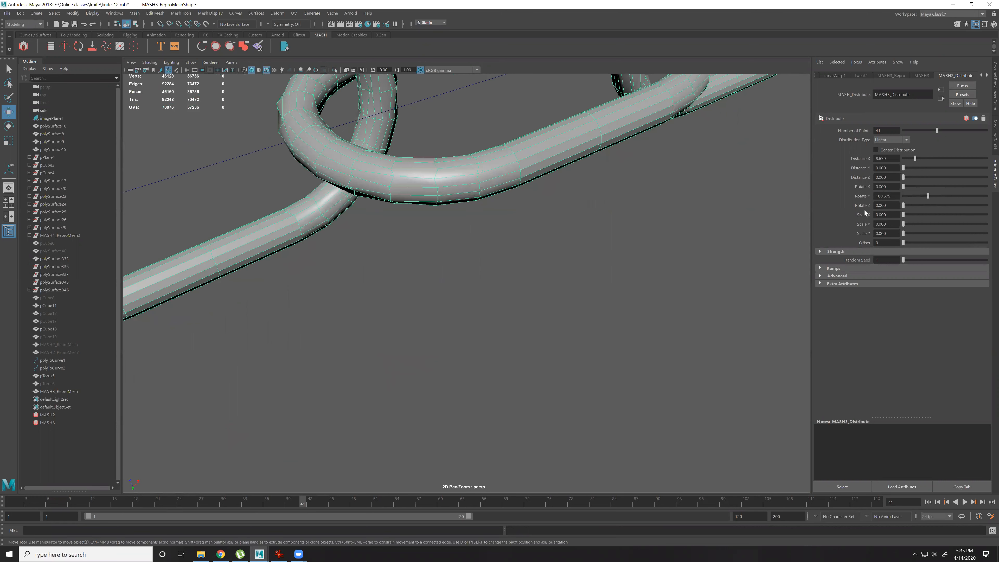
left_click_drag(928, 194, 929, 194)
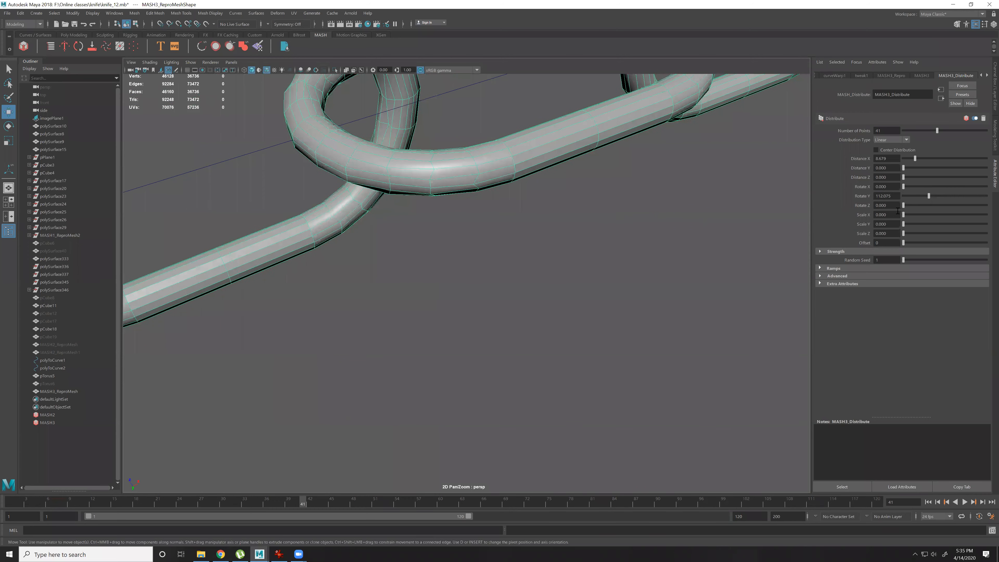
left_click_drag(904, 205, 904, 206)
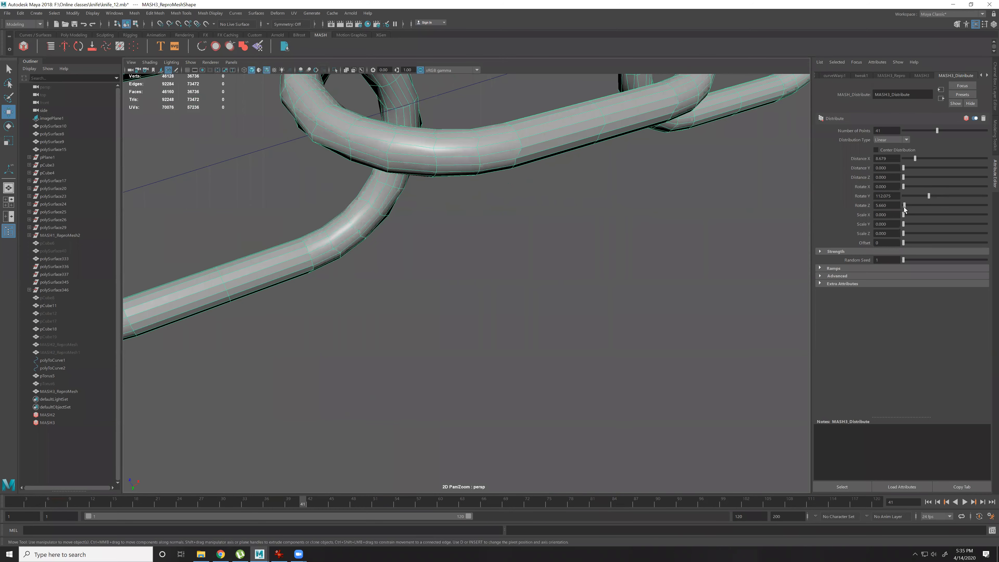
scroll(597, 262, "down", 5)
scroll(511, 223, "down", 5)
left_click_drag(480, 228, 483, 314, "alt")
key("ctrl+z")
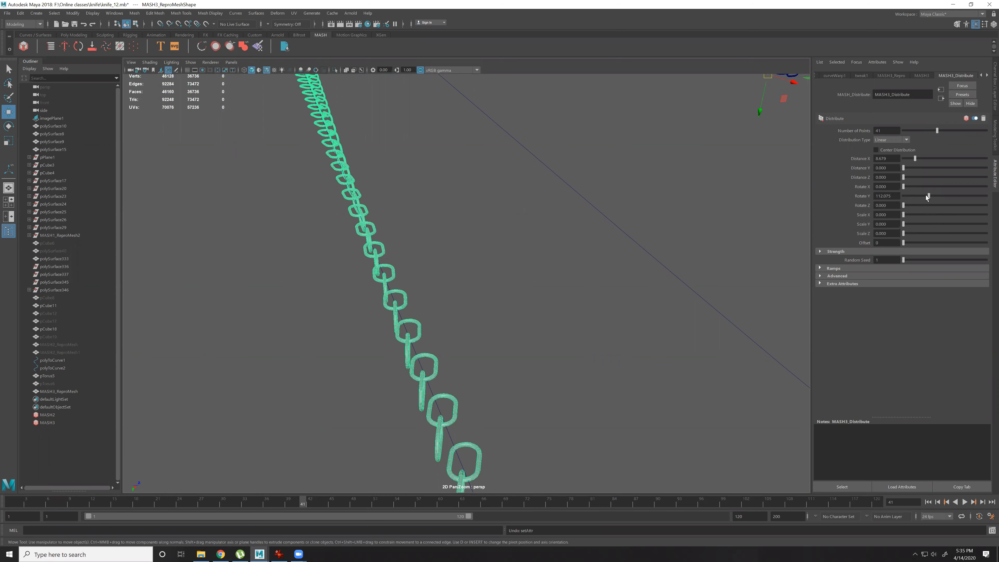
Readjust Rotate Y in MASH3_Distribute, trying 90 before settling on 98.491.
left_click_drag(928, 196, 926, 196)
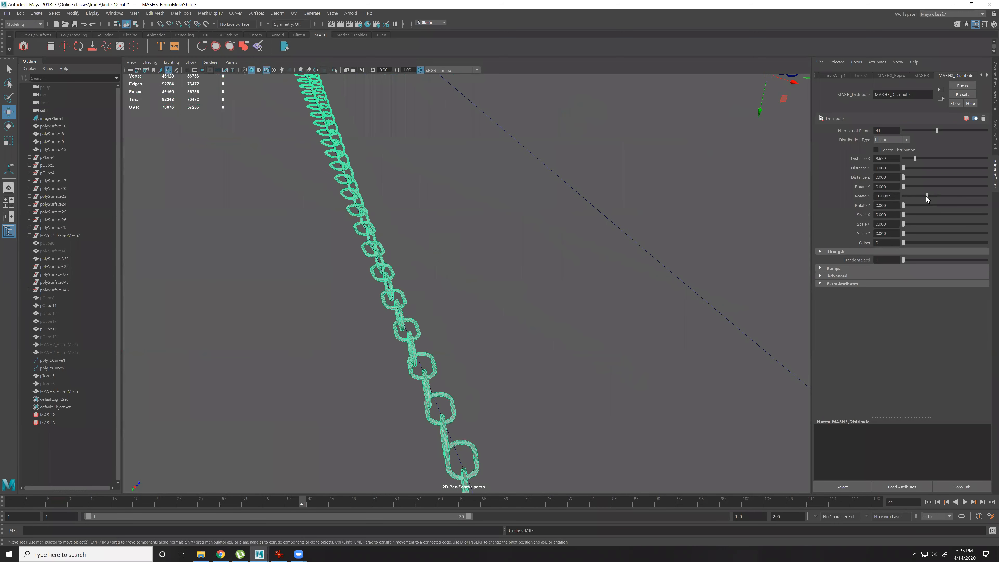
left_click(891, 197)
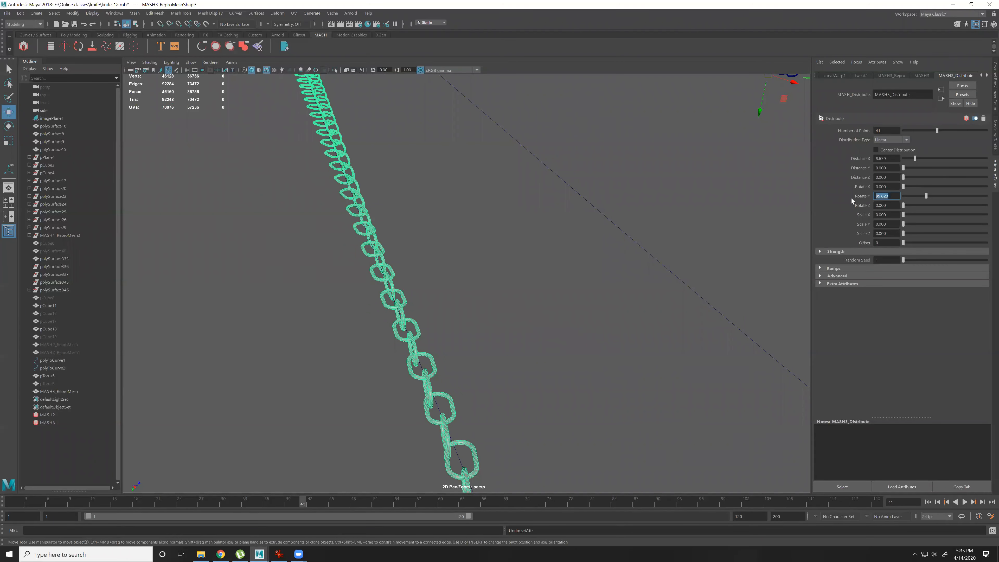
type("90")
key("Return")
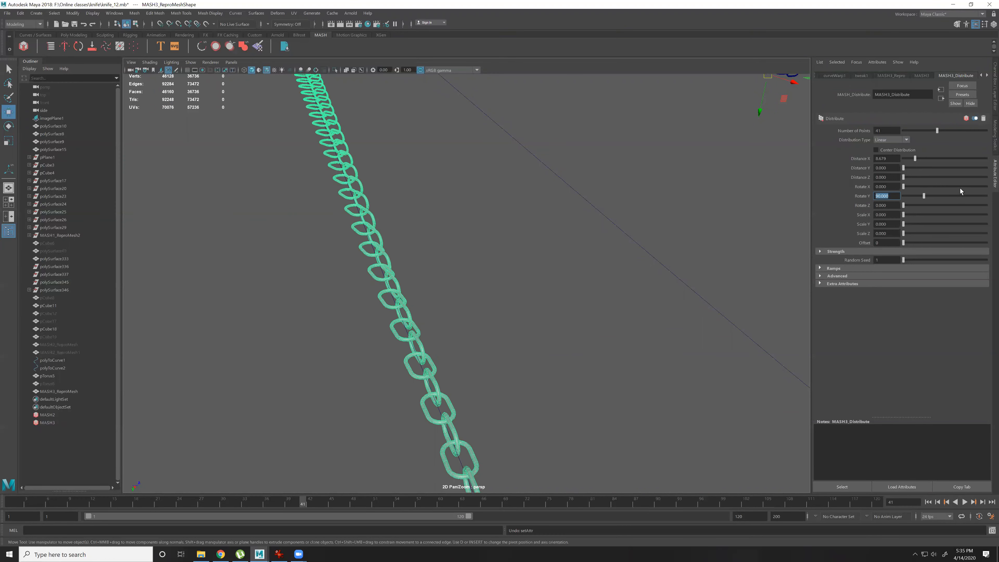
left_click_drag(923, 196, 926, 196)
left_click_drag(284, 150, 363, 246, "alt")
right_click_drag(363, 246, 864, 197, "alt")
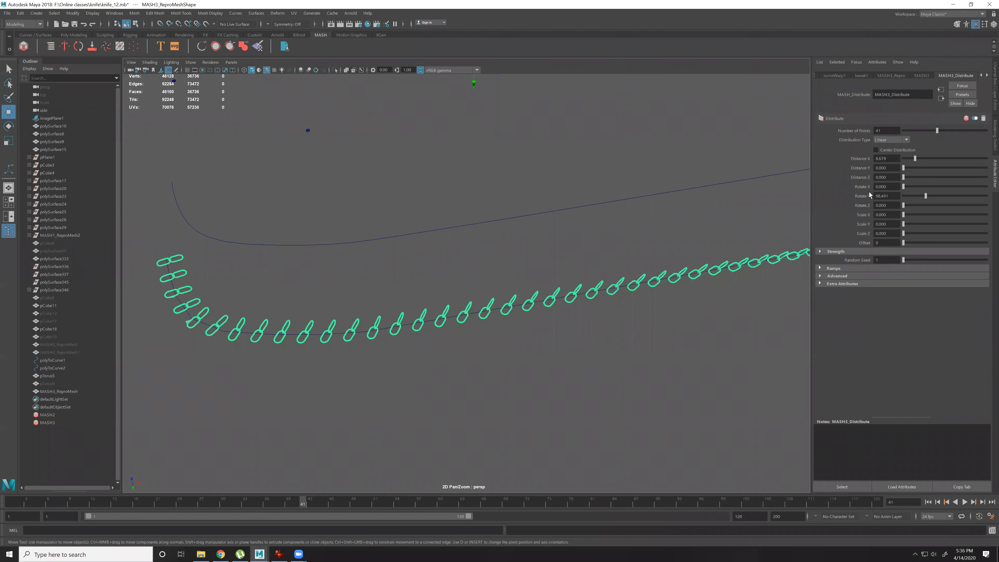
Fit the chain to the curve with Distance X 9.057, Rotate Y 92.830 and Number of Points 40 in MASH3_Distribute.
mouse_move(915, 162)
left_mouse_down()
mouse_move(923, 161)
mouse_move(899, 164)
mouse_move(915, 166)
left_mouse_up()
left_click_drag(938, 132, 951, 131)
left_click_drag(740, 276, 757, 221, "alt")
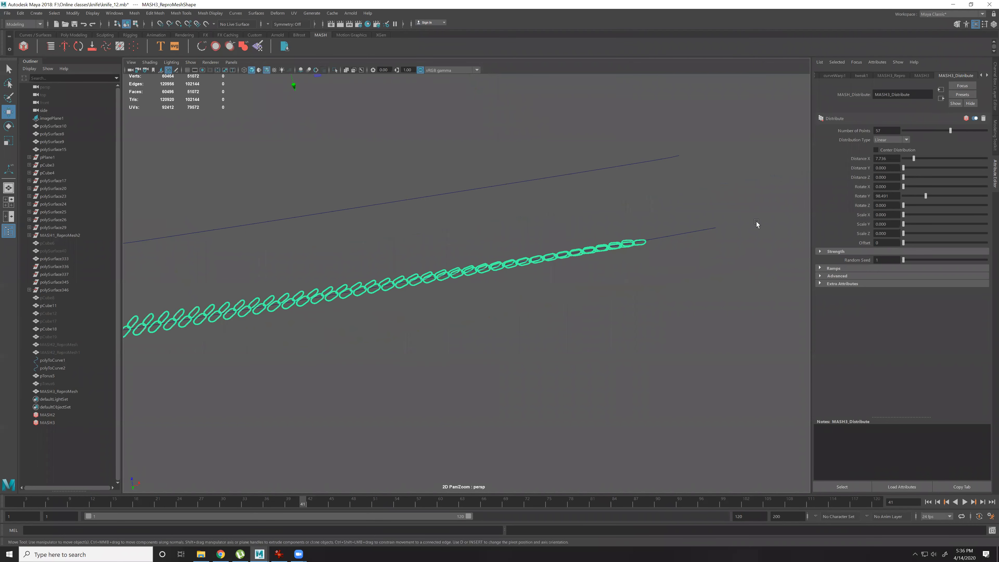
left_click_drag(929, 196, 925, 196)
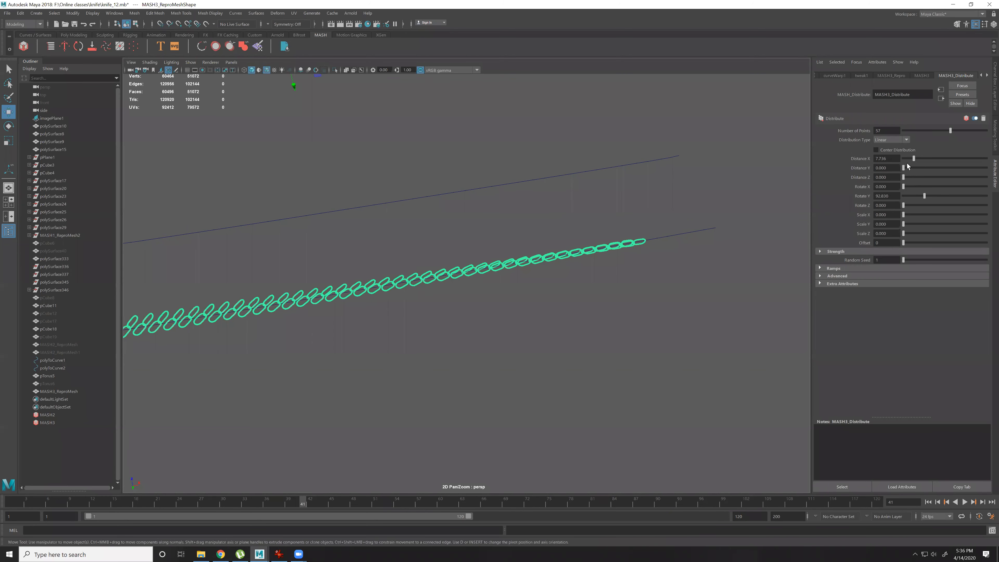
left_click_drag(914, 158, 936, 137)
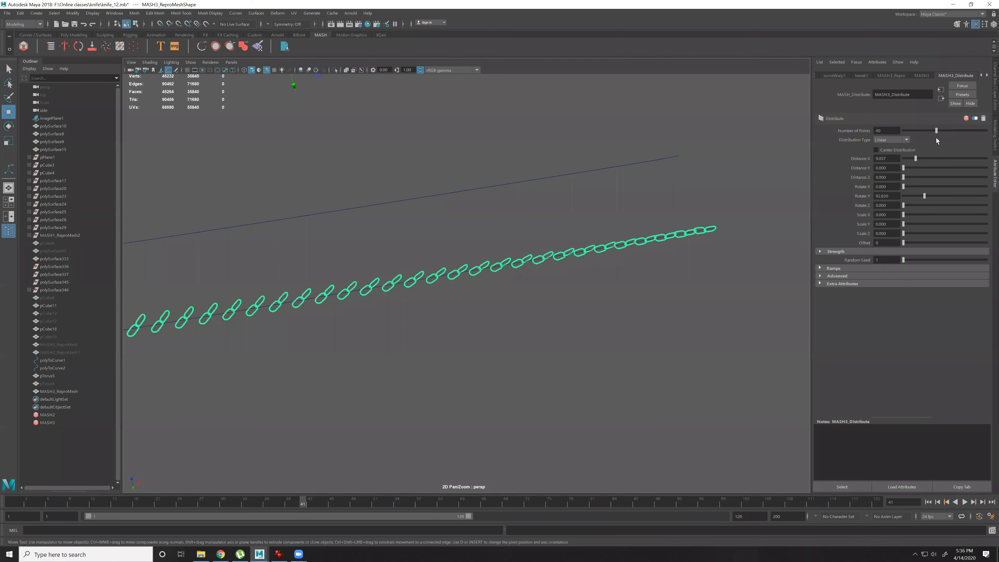
Try to apply a Curve Warp to the single stitch pTorus5 along polyToCurve2, and undo it.
left_click_drag(633, 271, 384, 340, "alt")
left_click(380, 362)
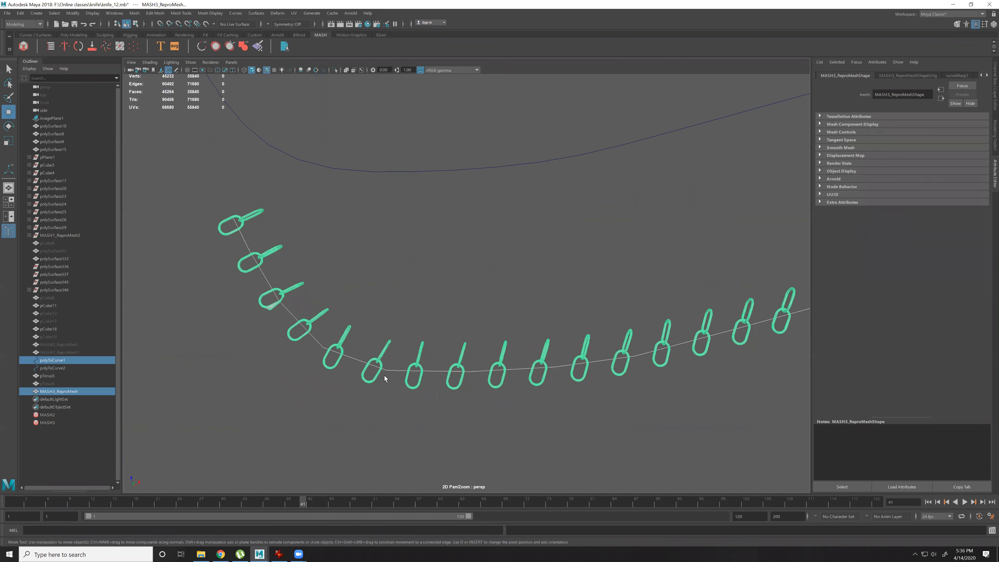
right_click_drag(488, 340, 423, 334, "alt")
middle_click_drag(578, 177, 512, 277, "alt")
right_click_drag(511, 277, 498, 272, "alt")
middle_click_drag(498, 272, 472, 348, "alt")
right_click_drag(472, 349, 449, 343, "alt")
left_click(510, 158)
left_click(474, 174)
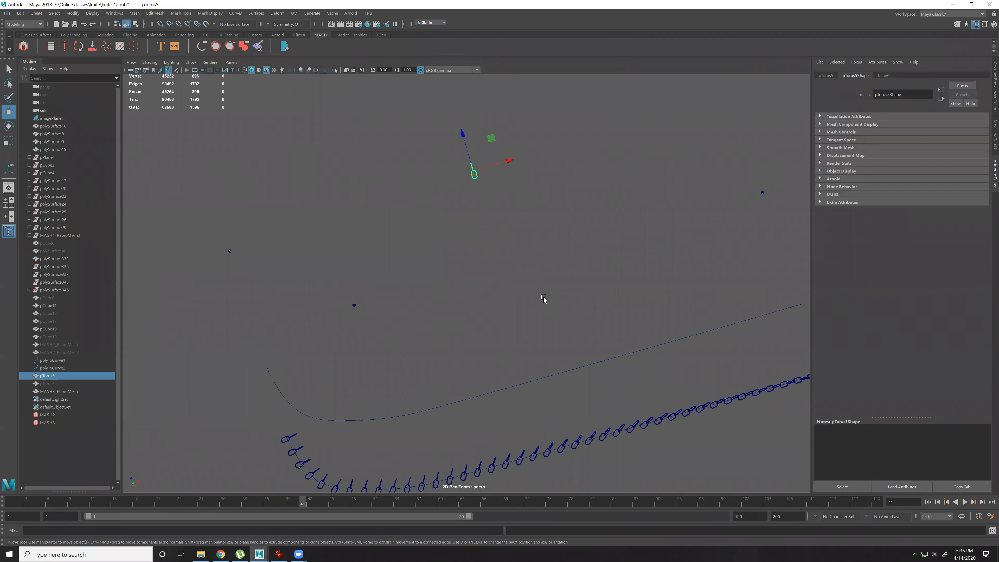
left_click(539, 378, "shift")
left_click(277, 13)
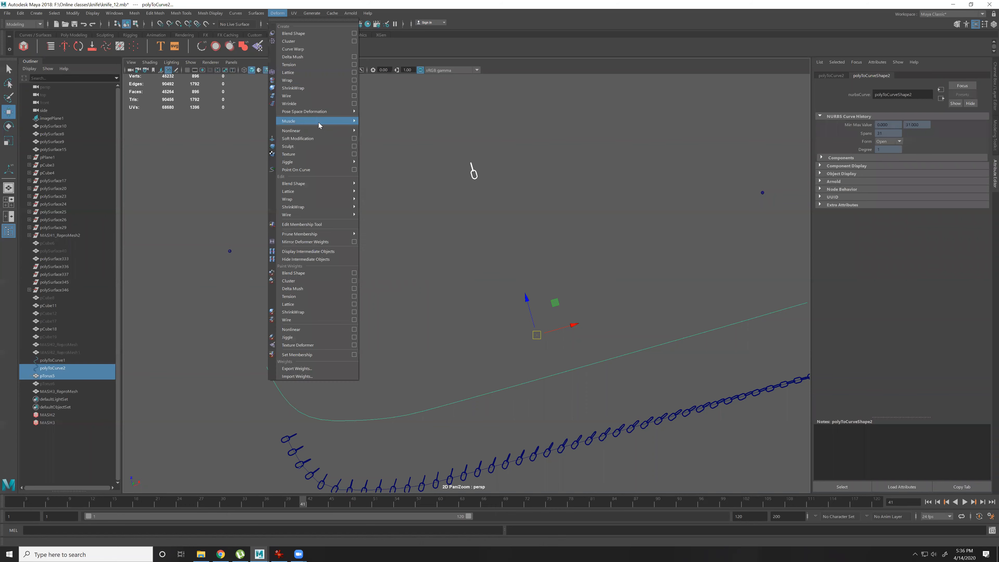
left_click(293, 49)
middle_click_drag(497, 271, 278, 291, "alt")
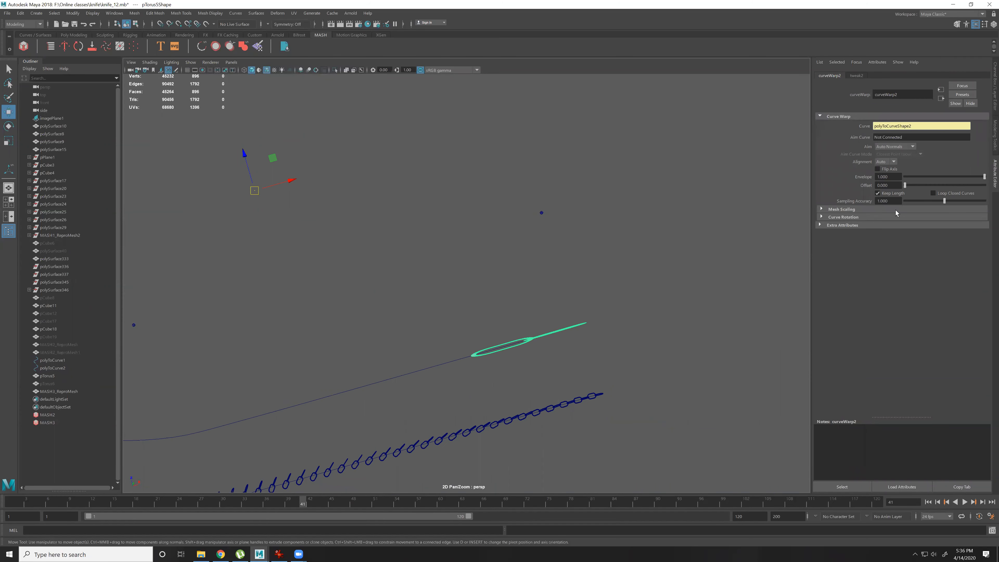
key("ctrl+z")
Select the stitch pTorus5 and create a MASH network from it.
middle_click_drag(412, 288, 490, 276, "alt")
left_click(392, 149)
left_click(332, 179)
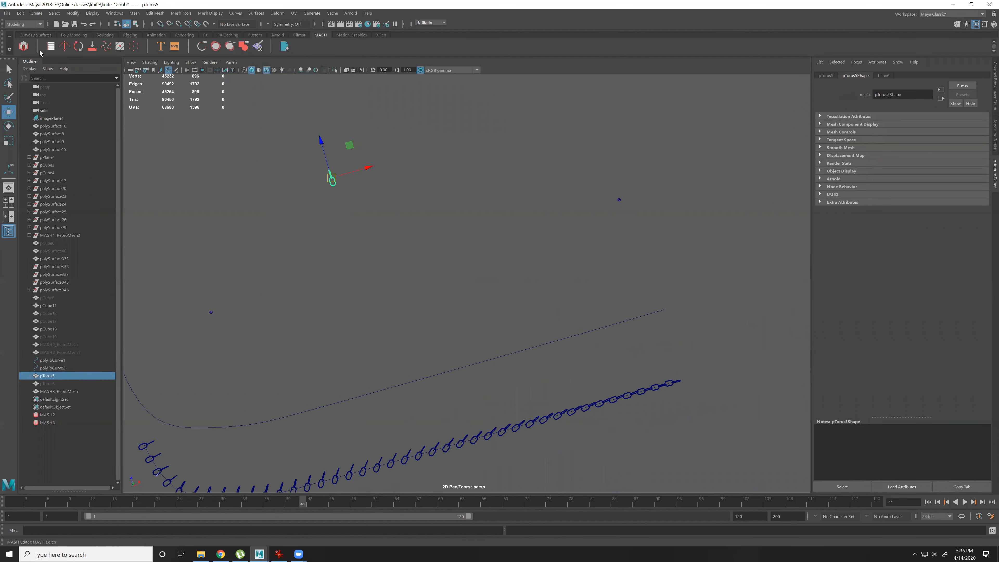
left_click(23, 46)
Select the MASH4_ReproMesh stitches with polyToCurve2 and apply a Curve Warp deformer.
left_click_drag(470, 317, 522, 410)
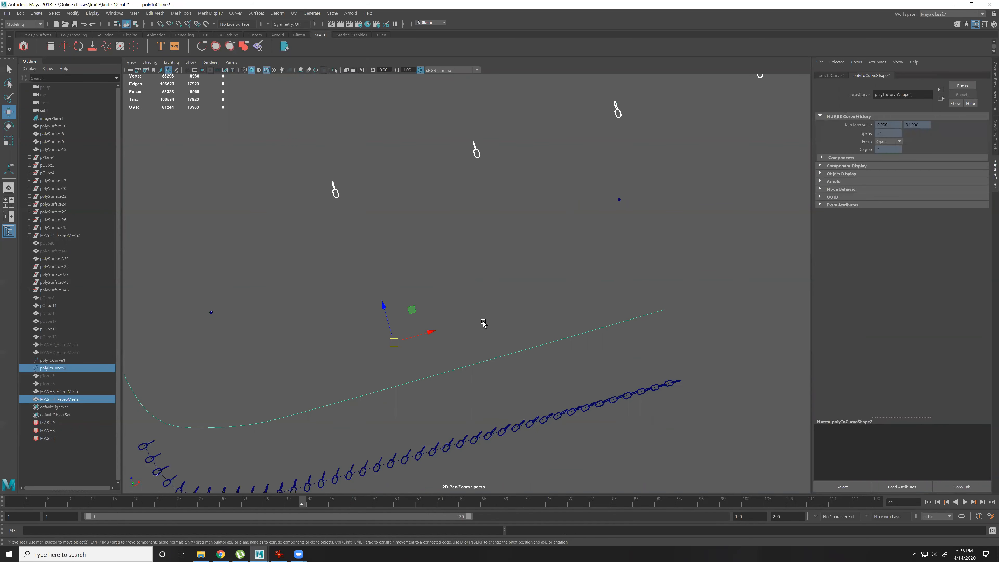
left_click(278, 13)
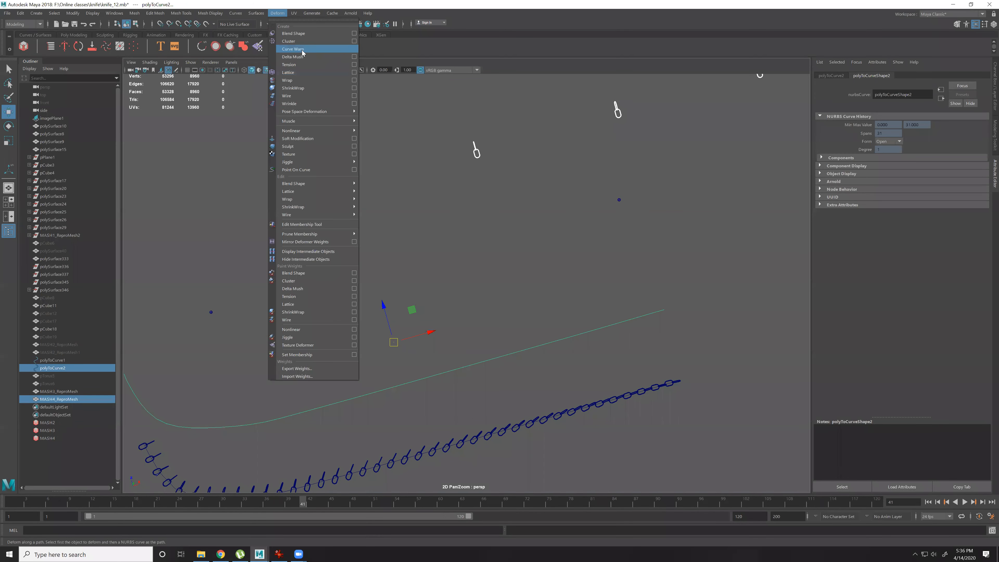
left_click(293, 50)
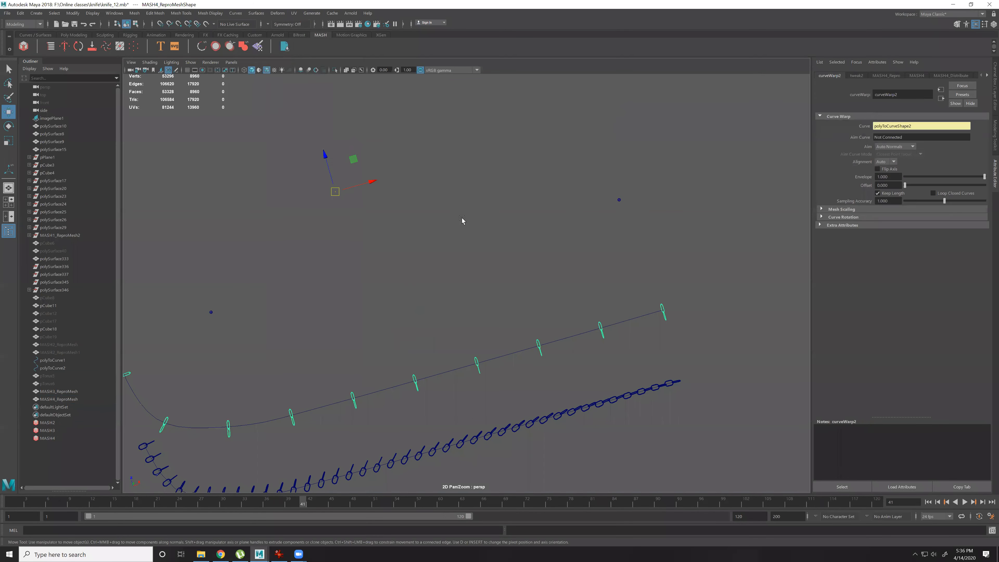
Raise the Number of Points in MASH4_Distribute to fill polyToCurve2 with closely spaced stitches.
left_click(946, 75)
left_click_drag(912, 131, 966, 130)
middle_click_drag(213, 399, 393, 297, "alt")
right_click_drag(393, 297, 486, 409, "alt")
middle_click_drag(363, 459, 614, 380, "alt")
middle_click_drag(463, 328, 445, 258, "alt")
right_click_drag(445, 258, 503, 353, "alt")
scroll(501, 406, "down", 3)
Select the MASH3_ReproMesh stitches and set Rotate Y in MASH3_Distribute to 0.
left_click(490, 419)
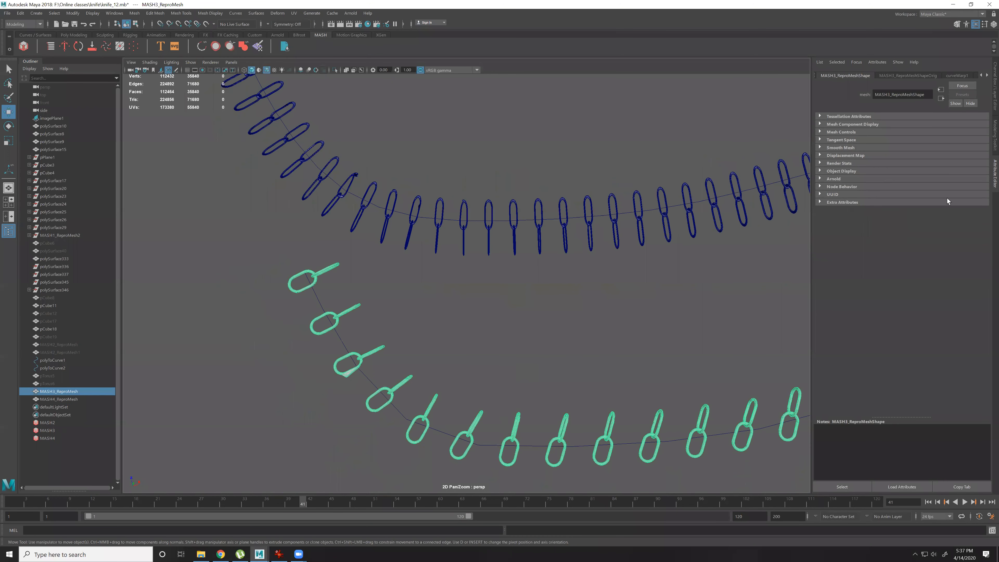
left_click(988, 75)
left_click(987, 75)
left_click(988, 75)
left_click(923, 76)
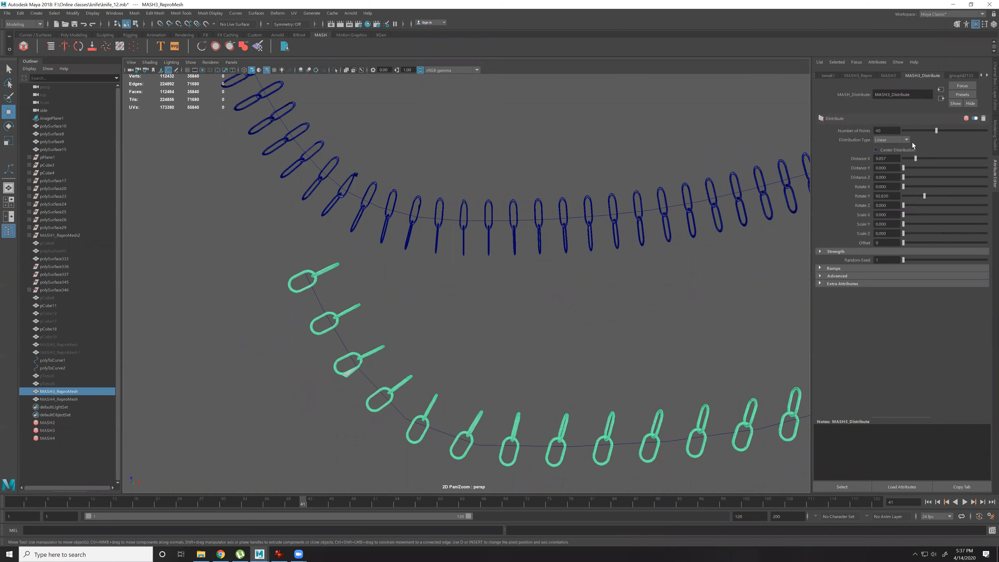
left_click_drag(917, 195, 872, 205)
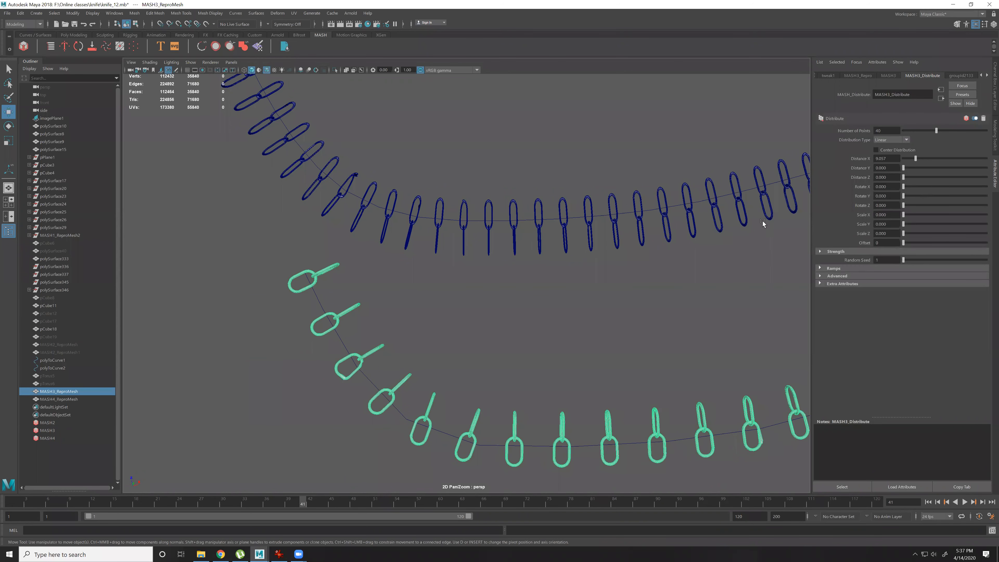
Raise the Number of Points in MASH3_Distribute to 65 for denser stitching.
scroll(630, 339, "down", 5)
right_click_drag(525, 299, 531, 327, "alt")
left_click_drag(531, 327, 526, 331, "alt")
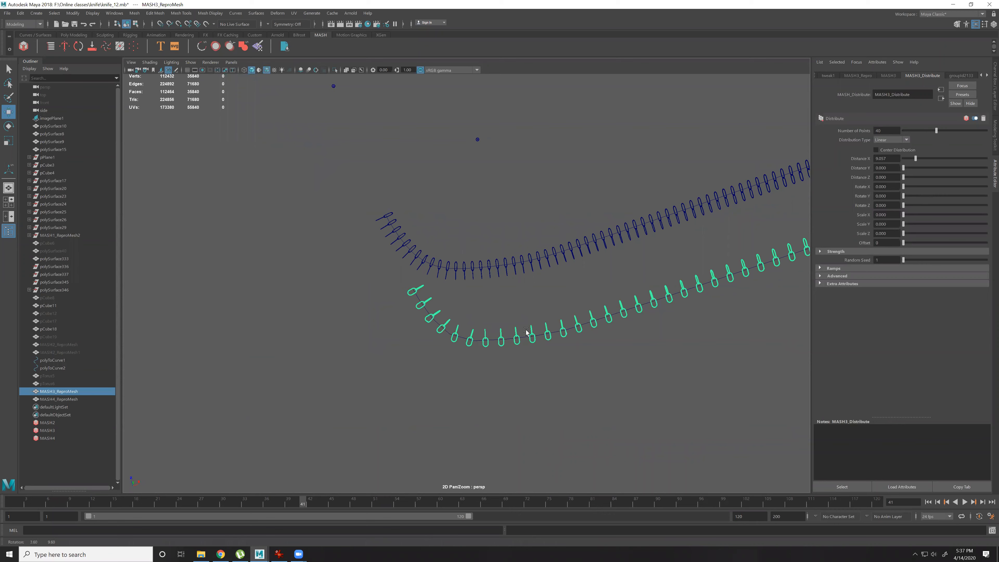
left_click_drag(933, 127, 957, 130)
Select the polyToCurve1 control vertex at the distorted link in the bend, and return to object selection.
middle_click_drag(357, 320, 364, 265, "alt")
right_click_drag(365, 265, 480, 395, "alt")
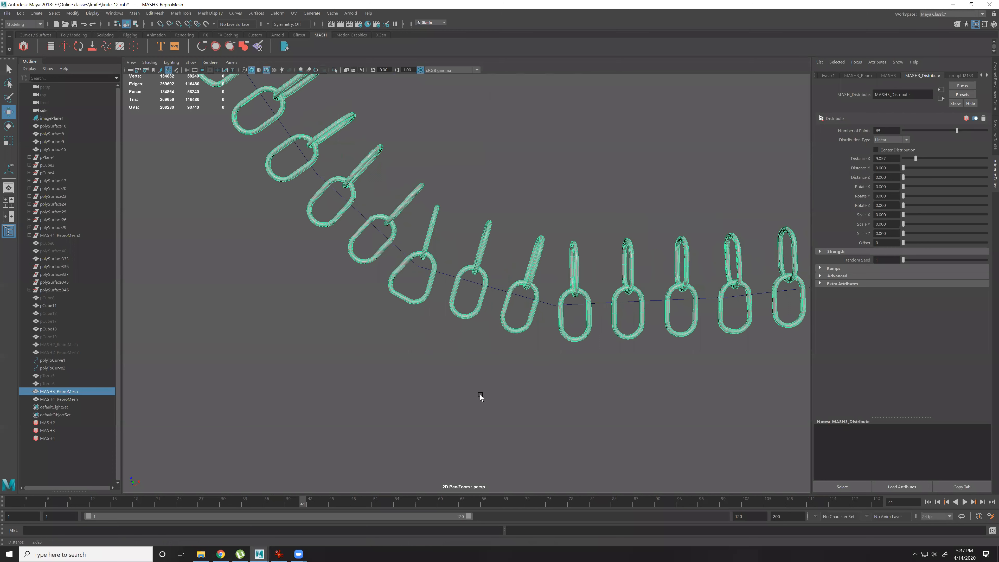
right_click_drag(396, 316, 380, 266, "alt")
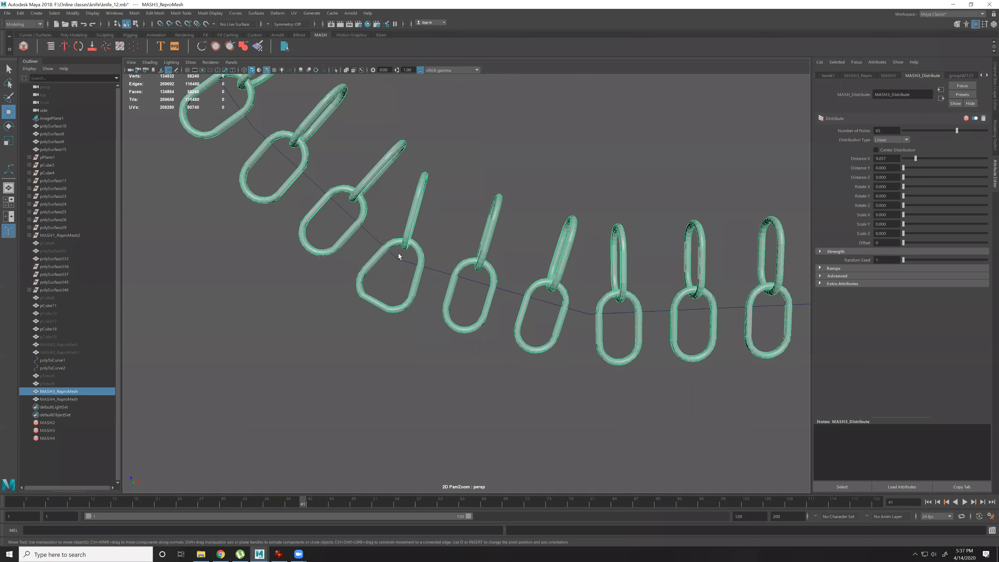
left_click(435, 269)
right_click_drag(435, 268, 395, 256)
left_click_drag(390, 252, 434, 283)
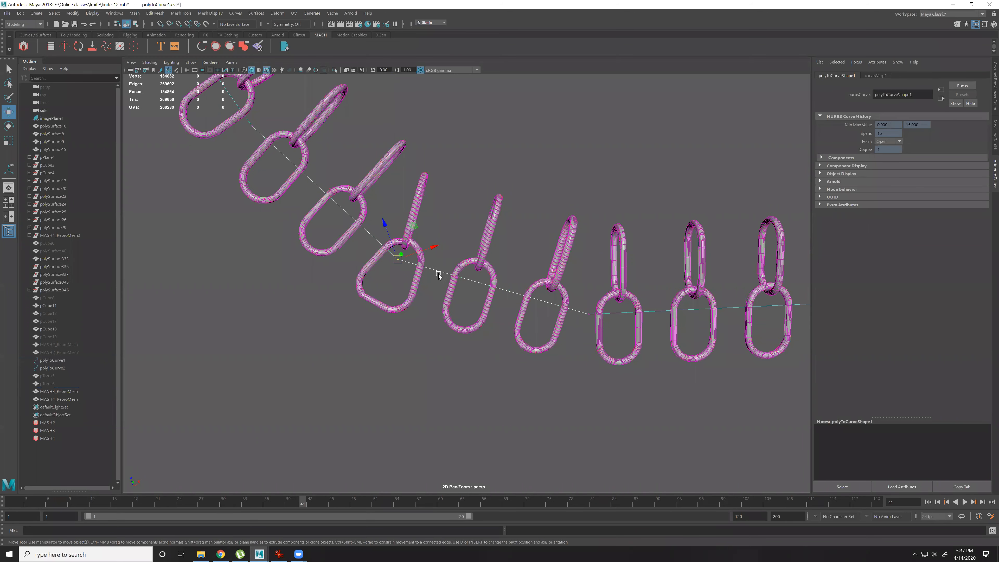
key("F8")
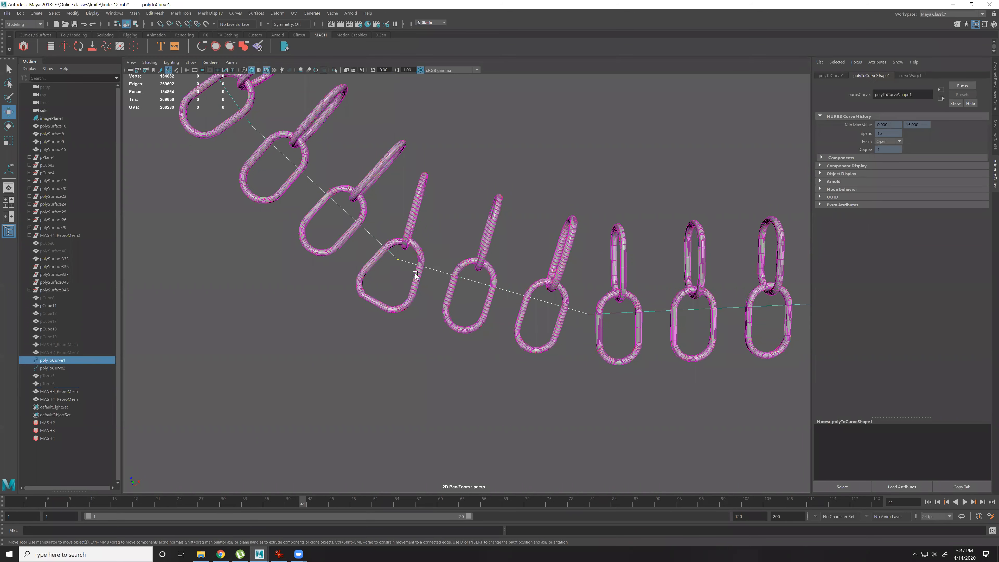
Select polyToCurve2 and examine how its stitches follow the bend.
left_click(499, 191)
left_click_drag(435, 257, 472, 229, "alt")
middle_click_drag(472, 229, 495, 324, "alt")
left_click(449, 307)
scroll(476, 305, "down", 4)
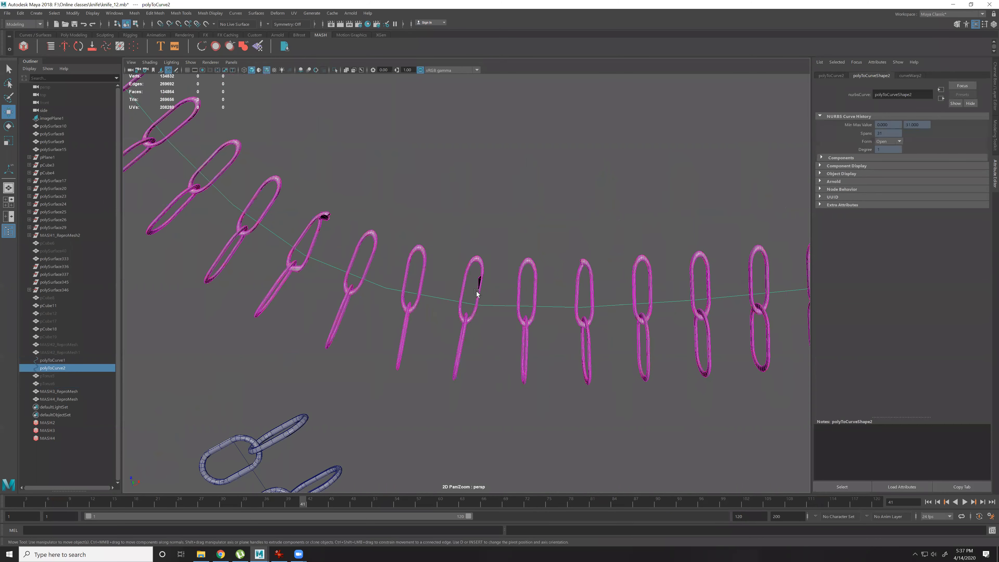
left_click_drag(477, 294, 486, 294, "alt")
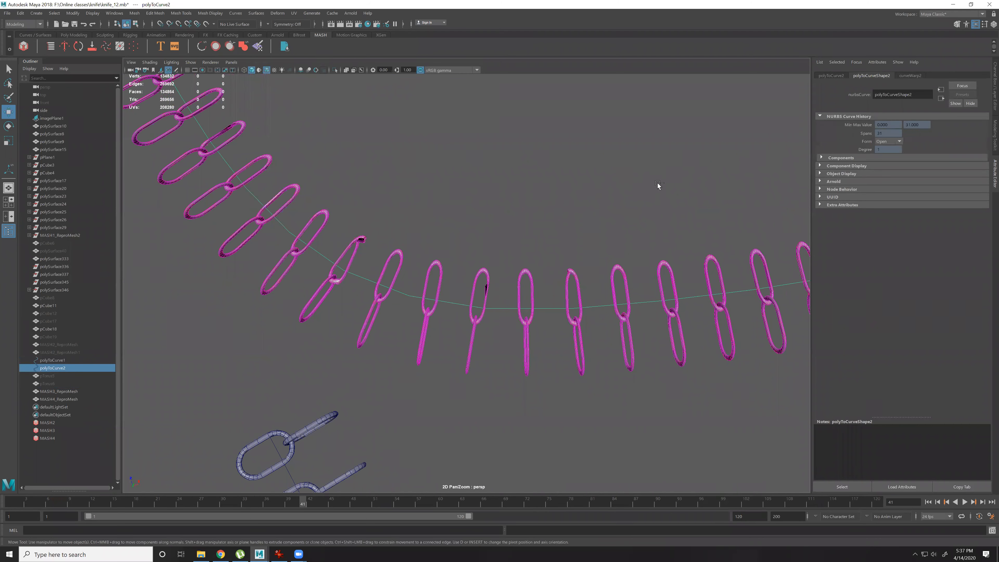
left_click_drag(511, 299, 496, 299, "alt")
Select the MASH4_ReproMesh stitches and look through the attributes of their connected nodes.
left_click(477, 279)
left_click(986, 75)
left_click(986, 75)
left_click(986, 75)
left_click(986, 75)
left_click(987, 76)
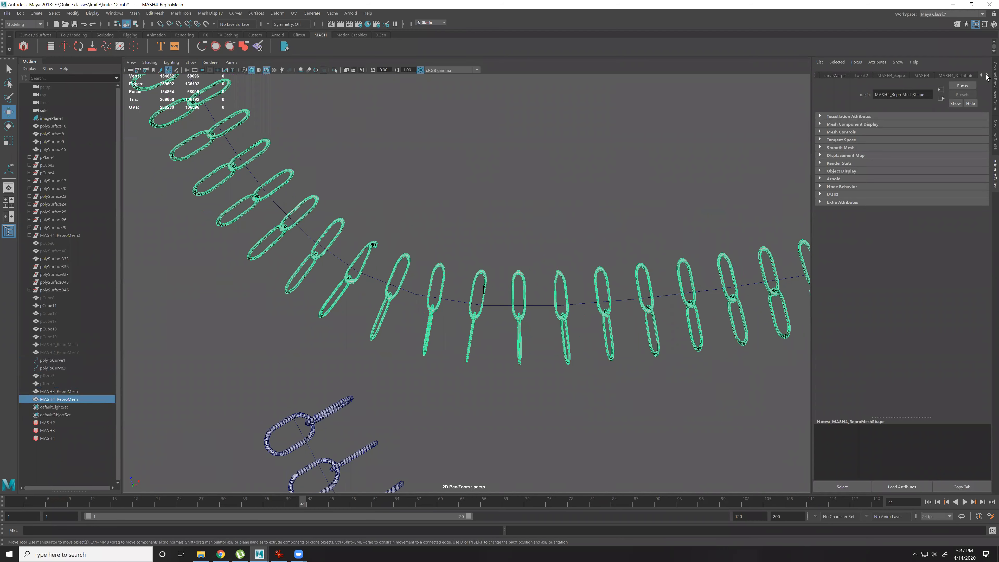
left_click(986, 75)
Select polyToCurve1 and examine the distorted link where its stitches round the bend.
middle_click_drag(454, 287, 485, 342, "alt")
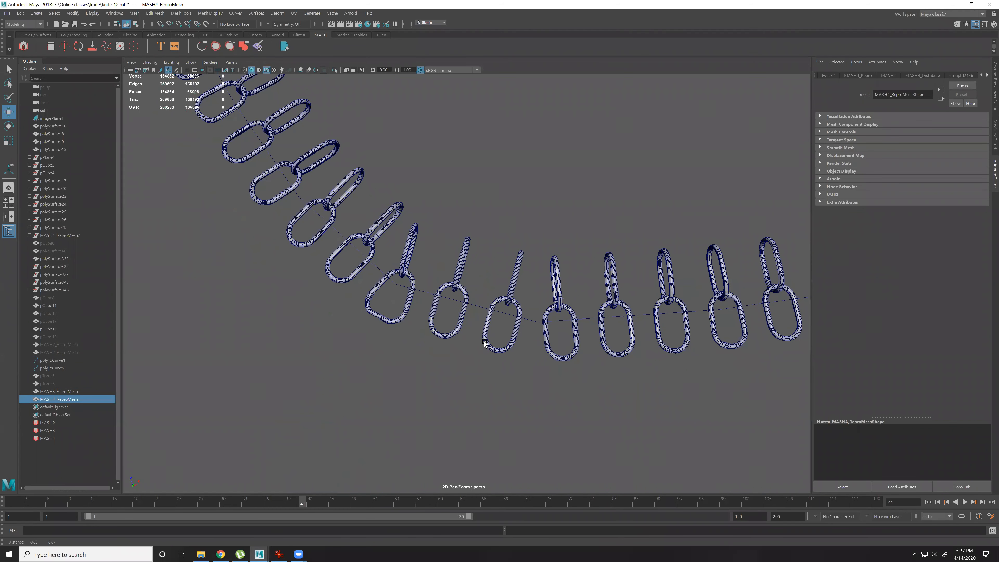
scroll(397, 271, "up", 5)
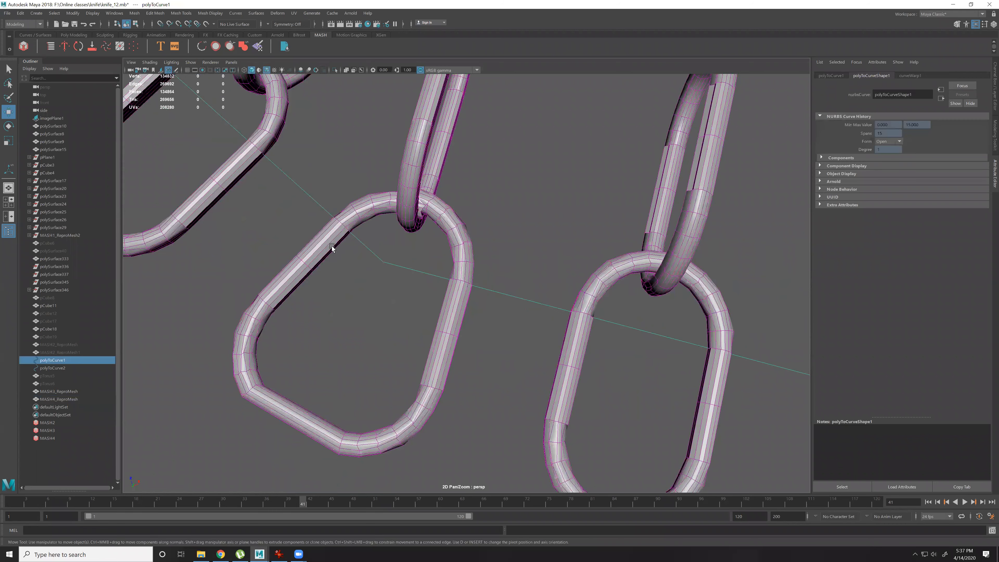
left_click(383, 276)
left_click(508, 298)
right_click_drag(508, 298, 492, 175, "alt")
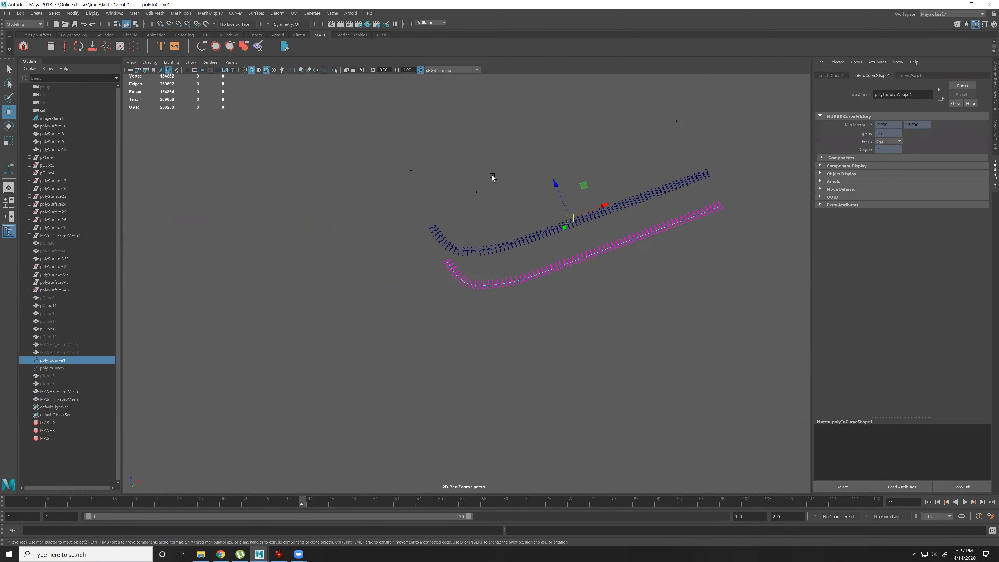
Show layer1 in the display layers so the sheath mesh can be compared with the stitch chains.
middle_click_drag(649, 134, 641, 275, "alt")
key("ctrl+a")
left_click(898, 406)
middle_click_drag(555, 368, 567, 212, "alt")
right_click_drag(567, 212, 565, 269, "alt")
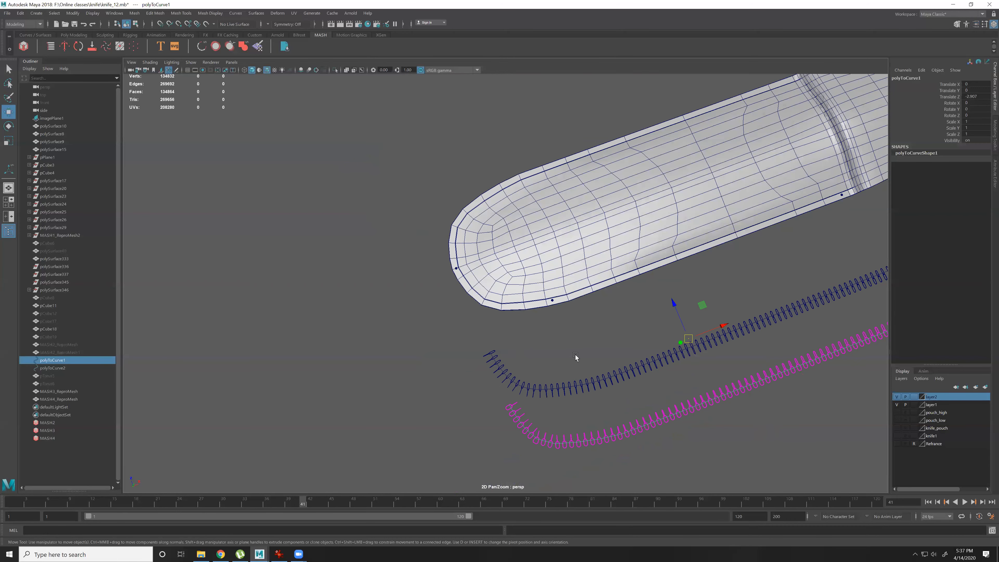
Select the edge loop along the pCube18 sheath rim near the rounded tip, inspect it, and return to object selection.
right_click_drag(576, 354, 592, 337, "alt")
left_click(592, 338)
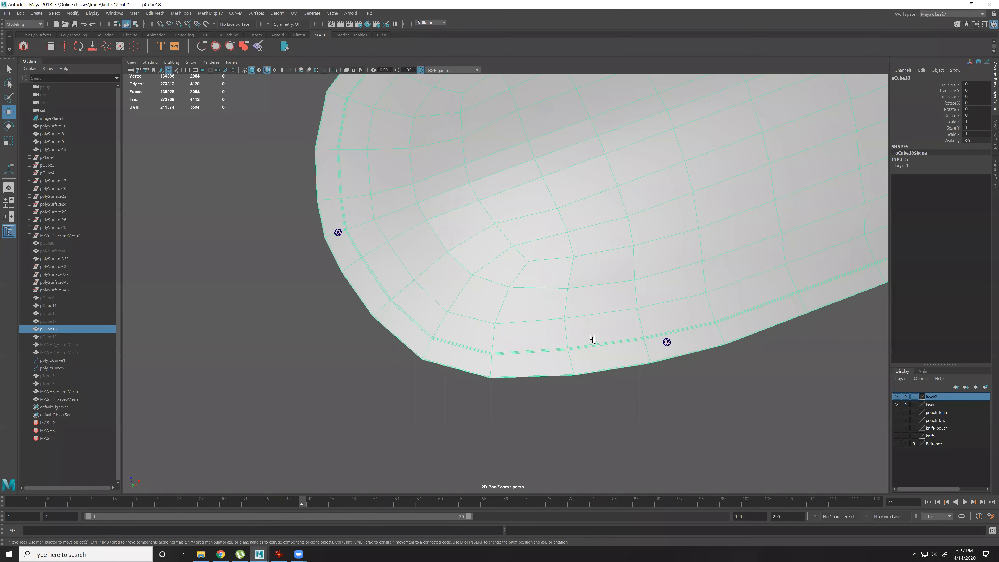
right_click_drag(628, 297, 627, 279)
double_click(623, 343)
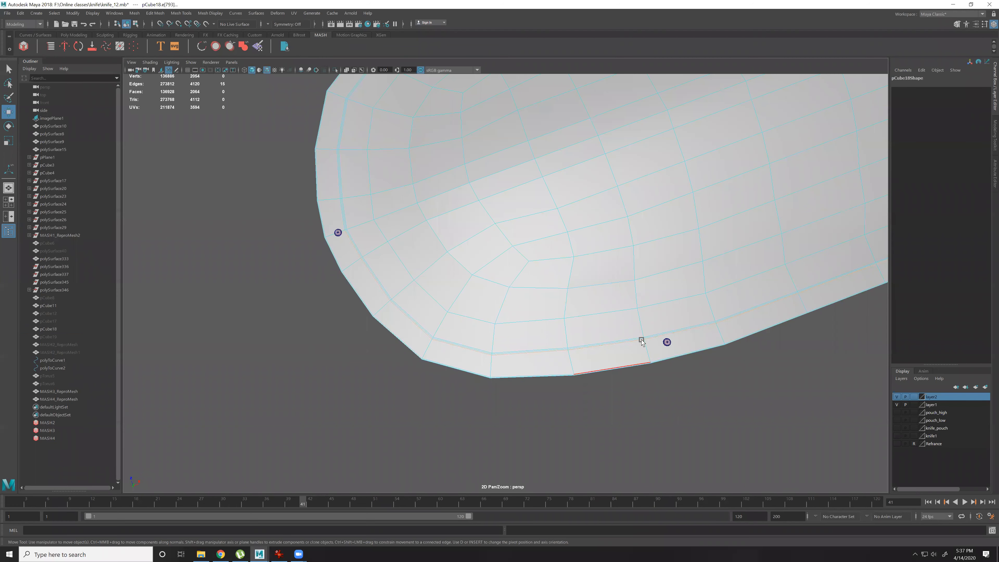
key("f")
left_click_drag(519, 283, 600, 163, "alt")
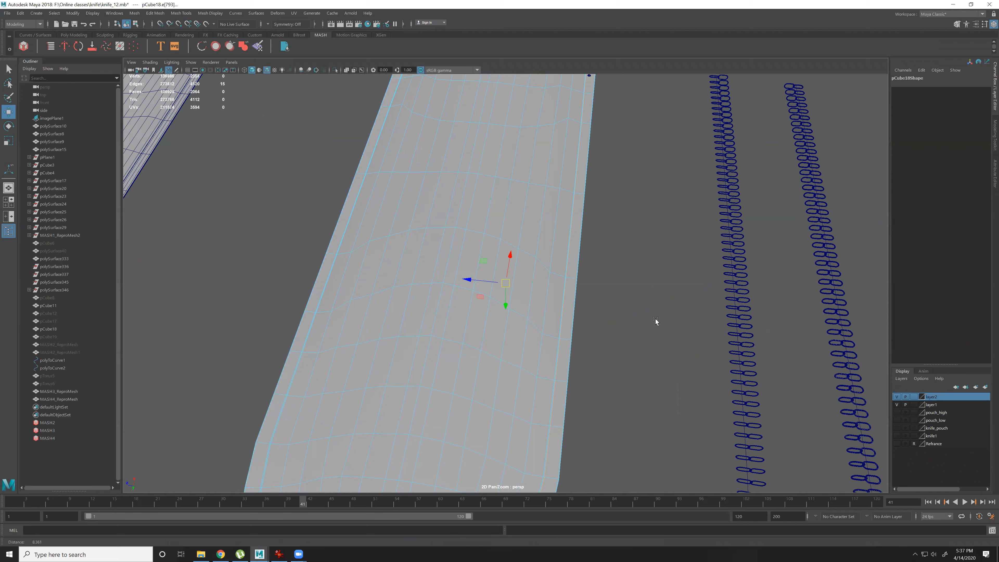
middle_click_drag(656, 319, 668, 157, "alt")
right_click_drag(582, 267, 631, 258, "alt")
right_click_drag(716, 370, 620, 347)
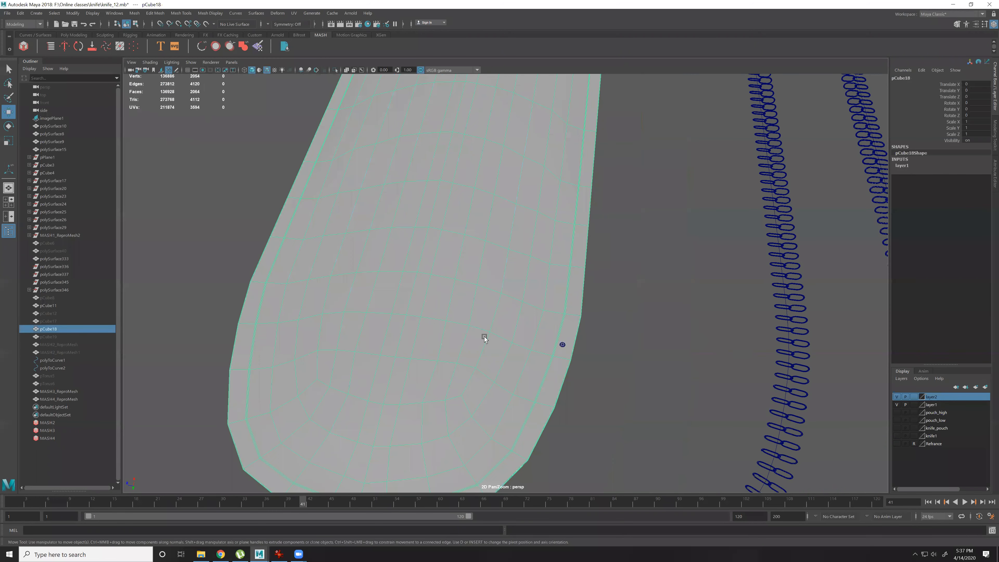
Select the denser sheath mesh pCube11 and examine the curvature of its rim around the rounded tip.
middle_click_drag(649, 372, 493, 281, "alt")
right_click_drag(493, 282, 556, 386, "alt")
middle_click_drag(327, 295, 491, 336, "alt")
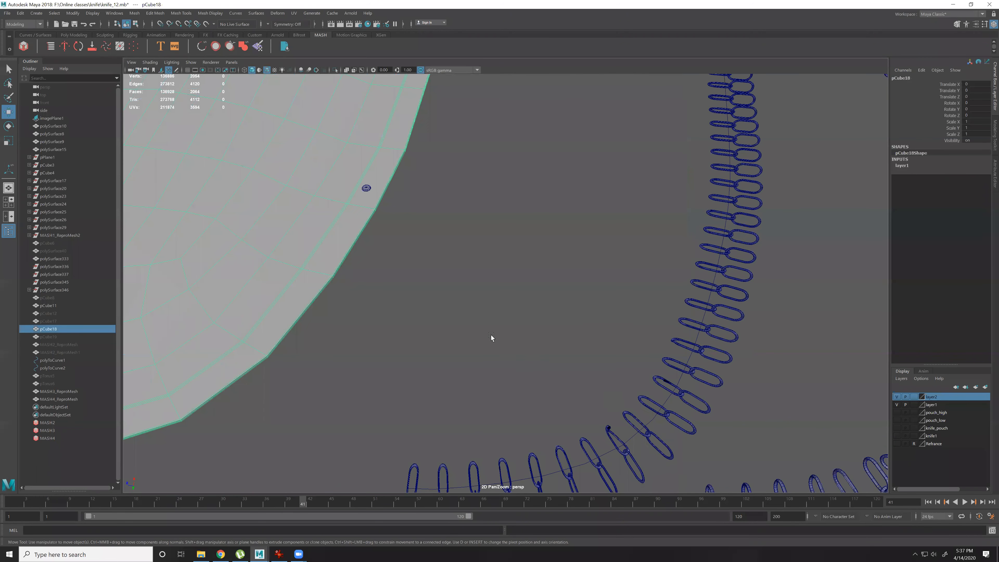
right_click_drag(491, 335, 421, 264, "alt")
middle_click_drag(162, 230, 310, 272, "alt")
right_click_drag(311, 272, 345, 292, "alt")
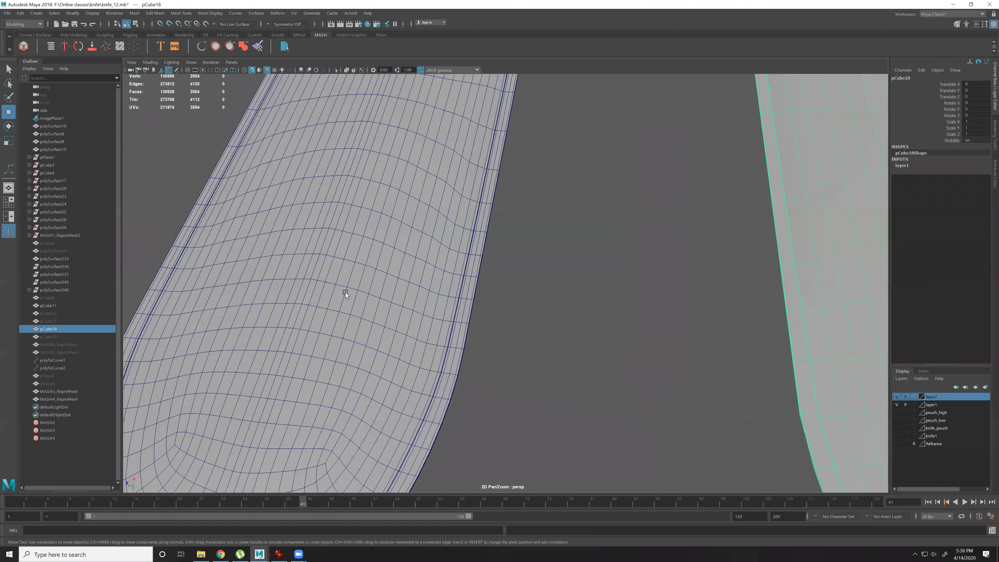
left_click(425, 302)
middle_click_drag(339, 456, 370, 303, "alt")
right_click_drag(370, 303, 389, 336, "alt")
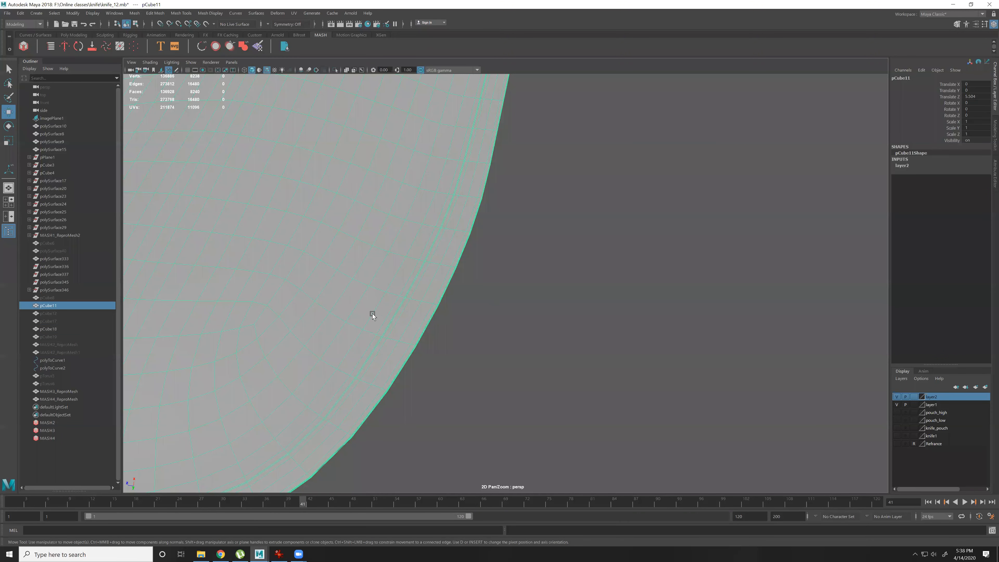
middle_click_drag(373, 314, 448, 285, "alt")
right_click_drag(448, 285, 478, 238, "alt")
right_click_drag(555, 150, 683, 142, "alt")
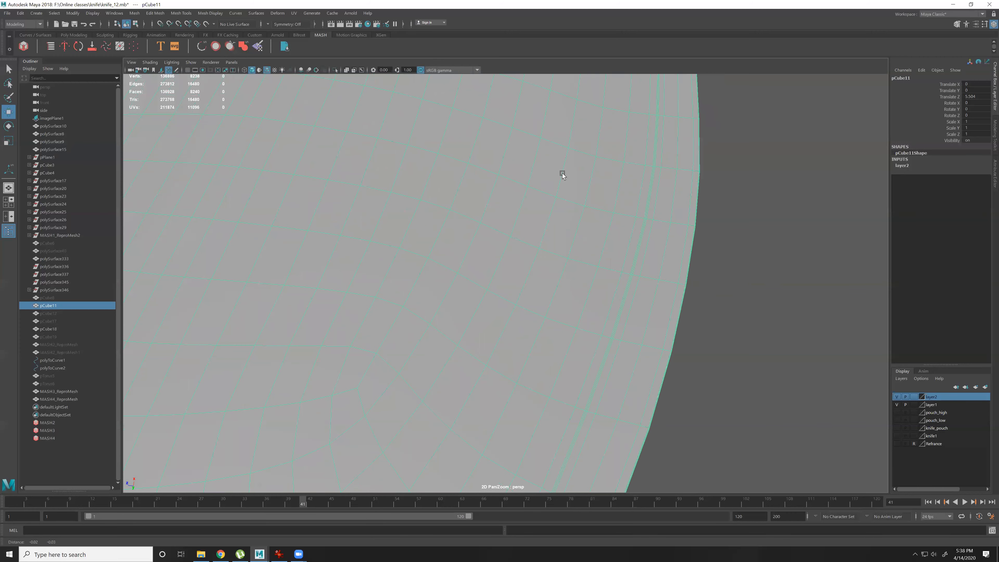
right_click_drag(559, 162, 553, 125)
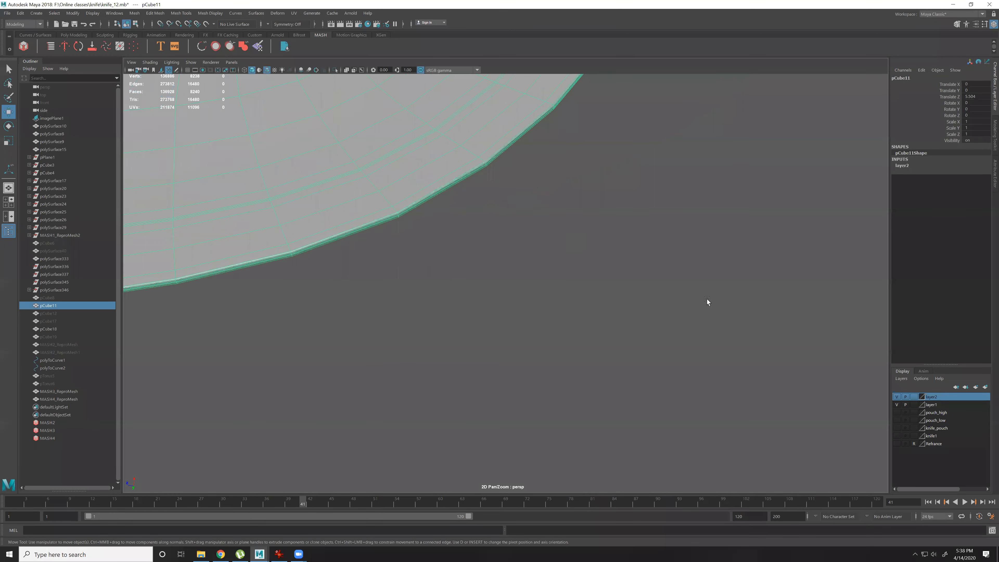
Compare the coarser rim of pCube18 with the pCube11 rim near the tip.
right_click_drag(707, 302, 573, 313, "alt")
middle_click_drag(830, 177, 566, 276, "alt")
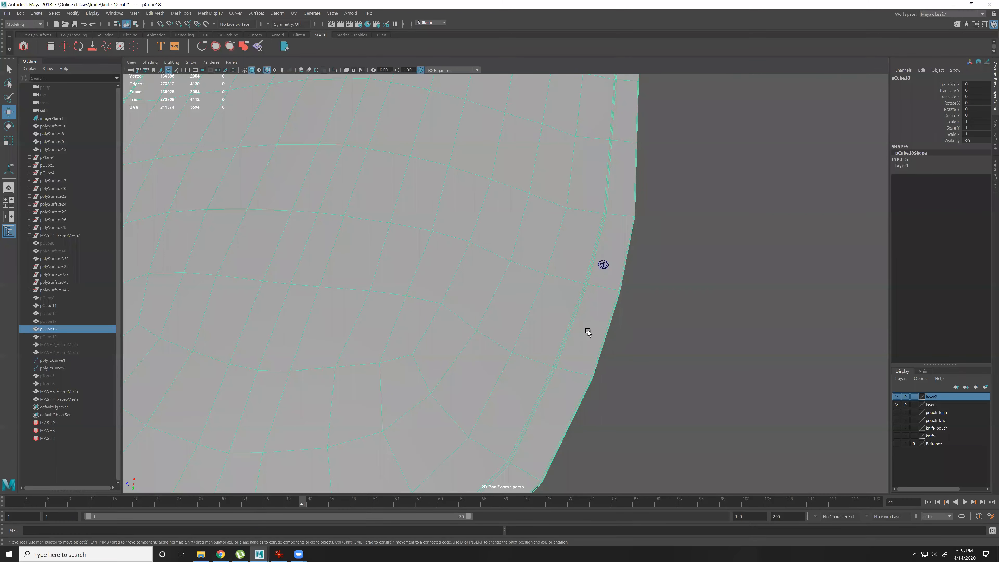
left_click_drag(587, 330, 584, 202, "alt")
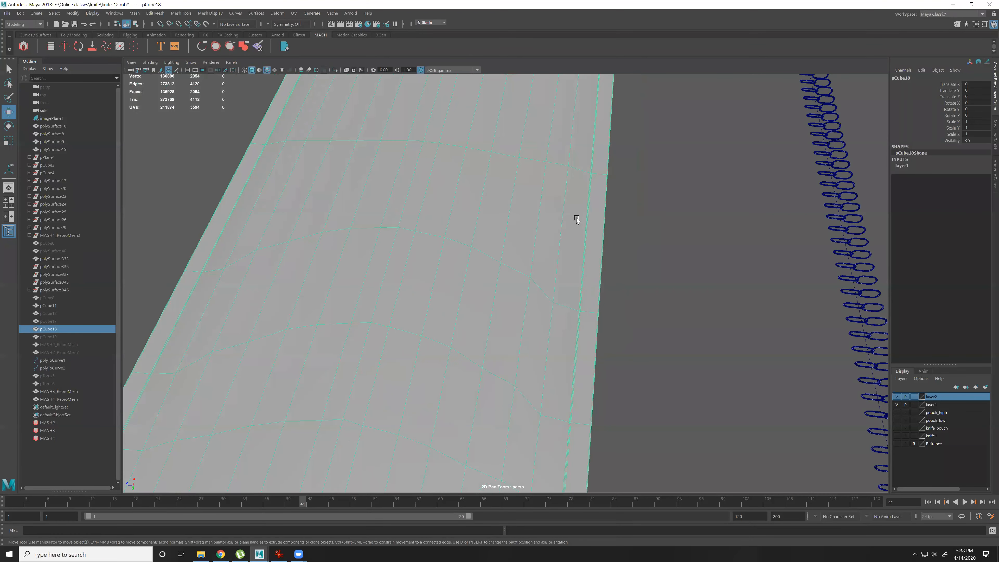
right_click_drag(628, 376, 509, 333, "alt")
middle_click_drag(508, 333, 564, 320, "alt")
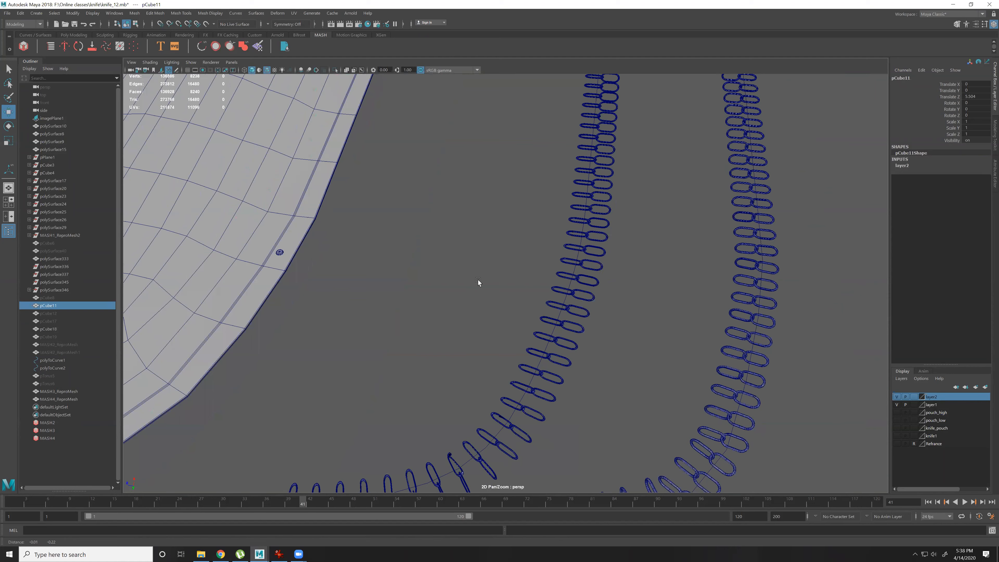
Select only the MASH4_ReproMesh stitches at the bend.
middle_click_drag(468, 460, 478, 282, "alt")
left_click_drag(539, 279, 479, 320)
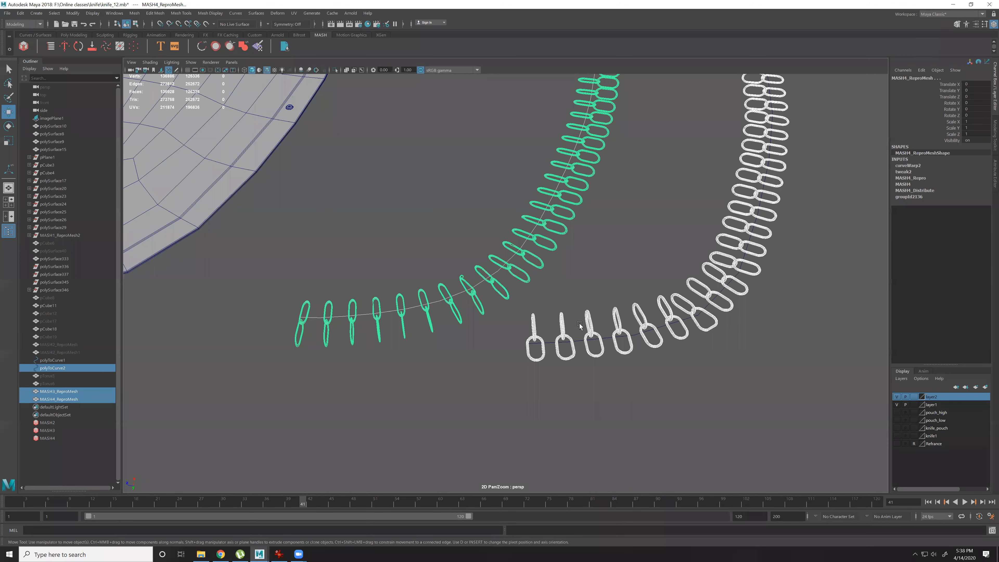
left_click(453, 299)
left_click(460, 295)
left_click(472, 289)
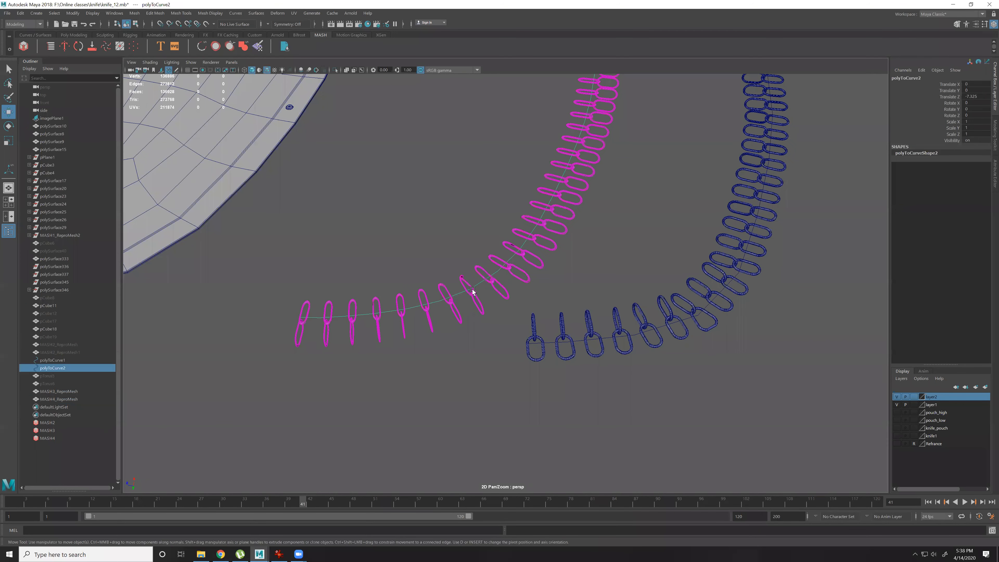
left_click(480, 305)
Open the MASH4_Distribute attributes of the selected stitches.
key("ctrl+a")
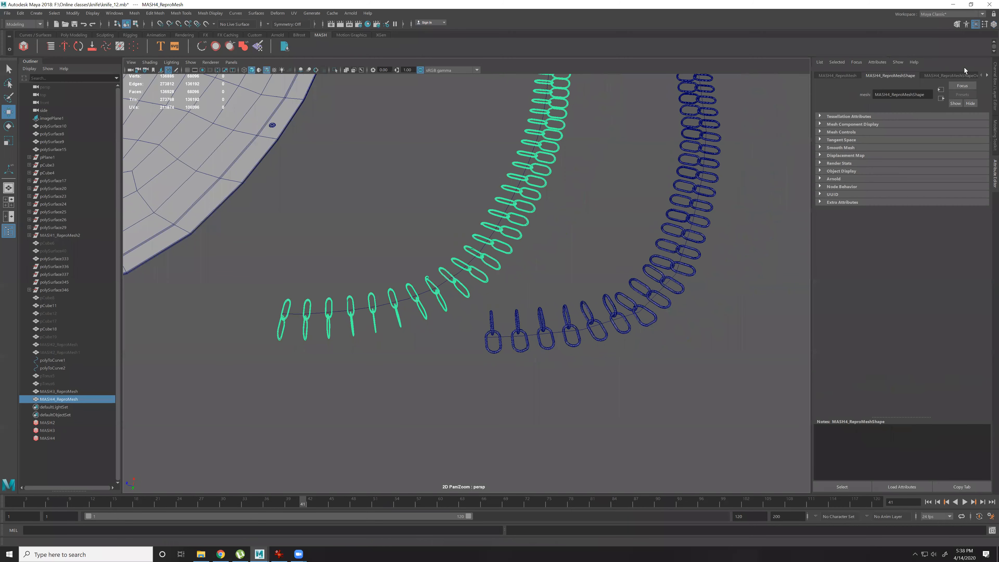
left_click(988, 74)
left_click(988, 75)
left_click(988, 74)
left_click(987, 74)
left_click(988, 75)
left_click(988, 74)
left_click(926, 76)
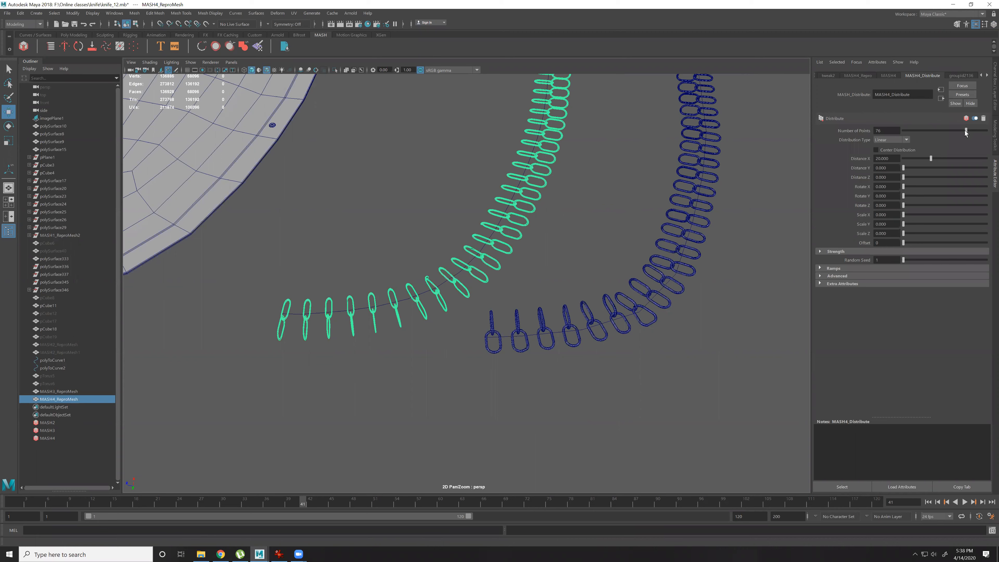
Set the Number of Points in MASH4_Distribute to 80.
left_click(887, 130)
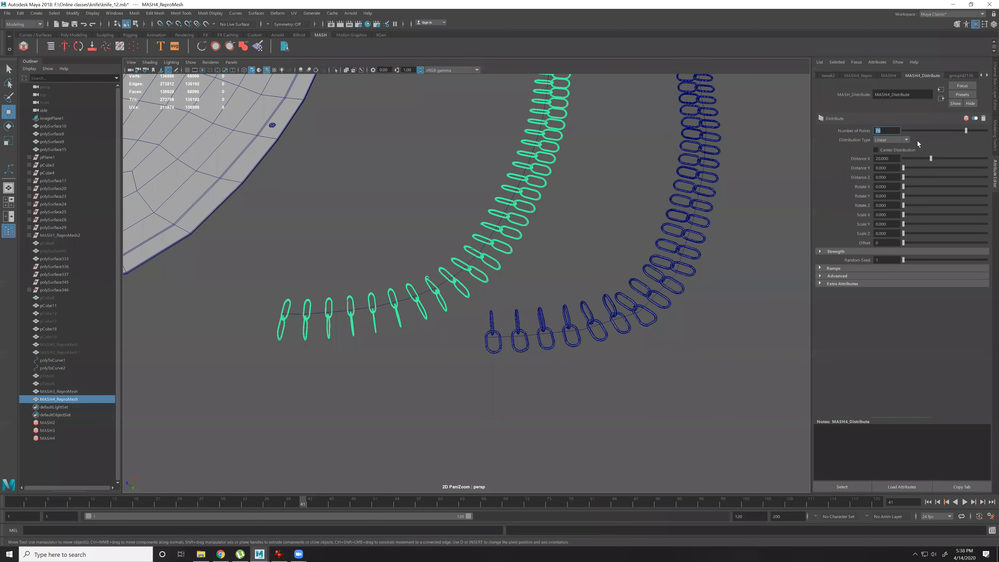
type("80")
key("Return")
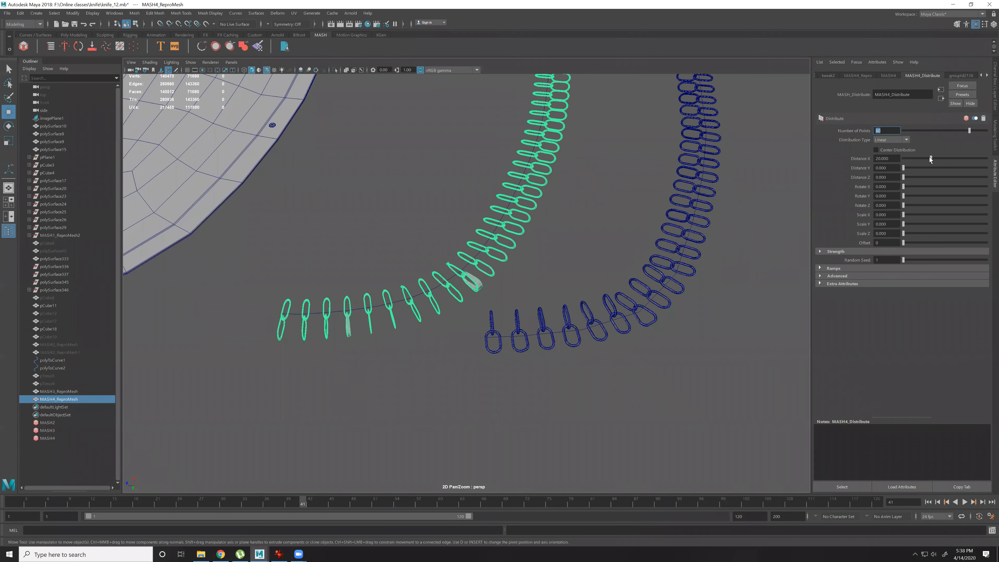
Reduce Distance X to 8.302 and the Number of Points to 64 in MASH4_Distribute.
mouse_move(931, 157)
left_mouse_down()
mouse_move(943, 157)
mouse_move(914, 161)
left_mouse_up()
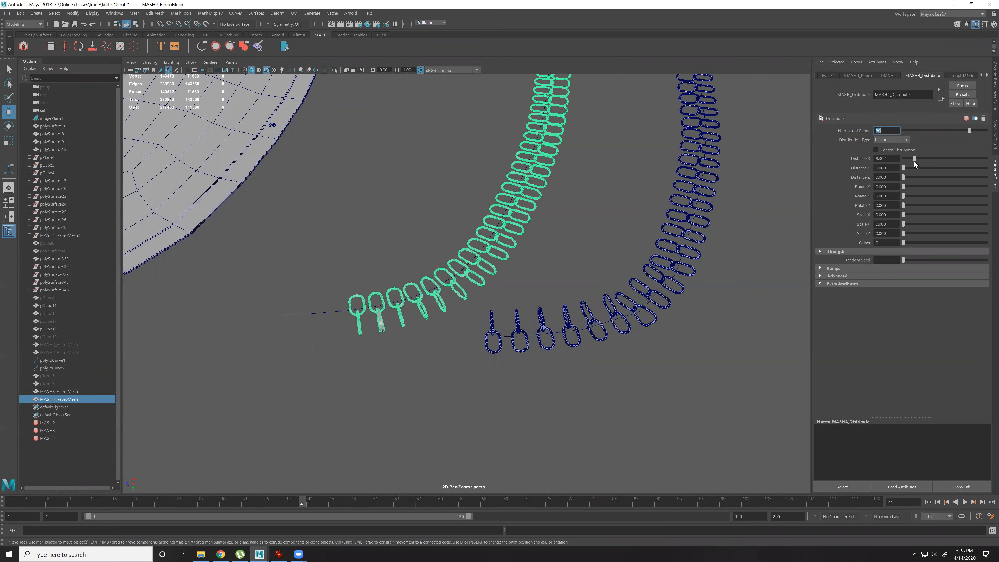
left_click_drag(967, 131, 956, 133)
Move the polyToCurve2 control vertex at the distorted link in the bend to reshape the stitch path.
scroll(569, 247, "up", 5)
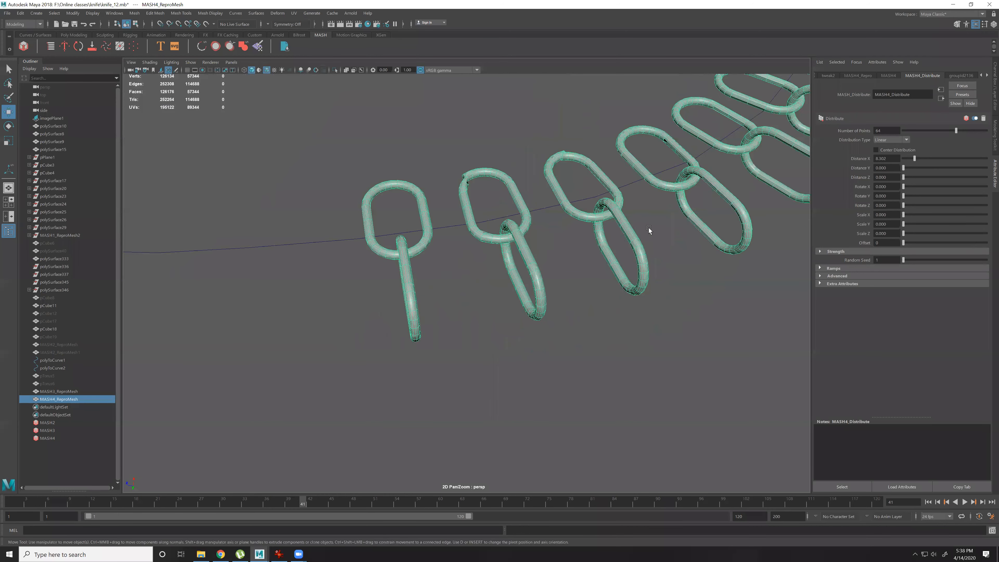
middle_click_drag(603, 359, 583, 369, "alt")
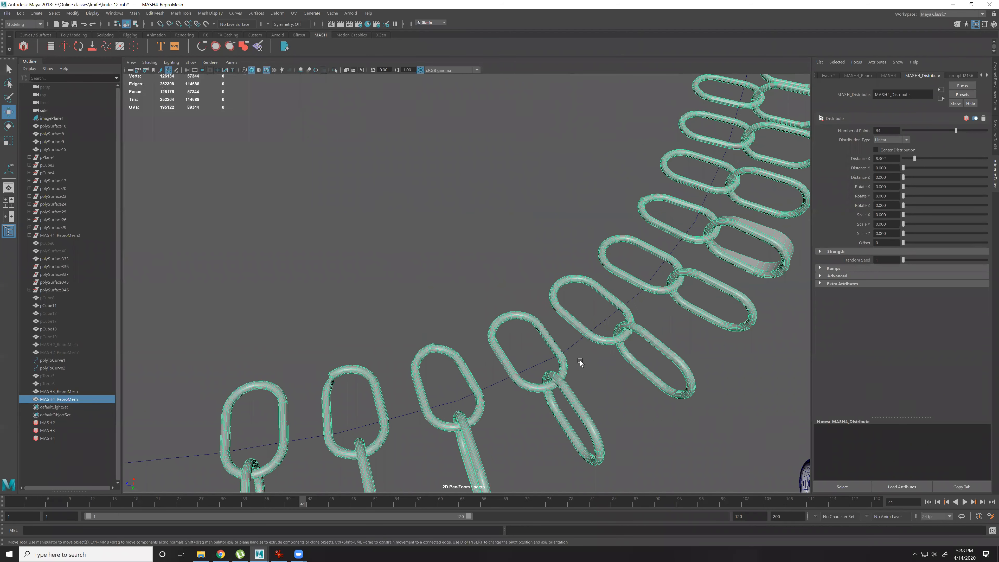
scroll(580, 360, "up", 5)
scroll(507, 337, "down", 2)
left_click(509, 343)
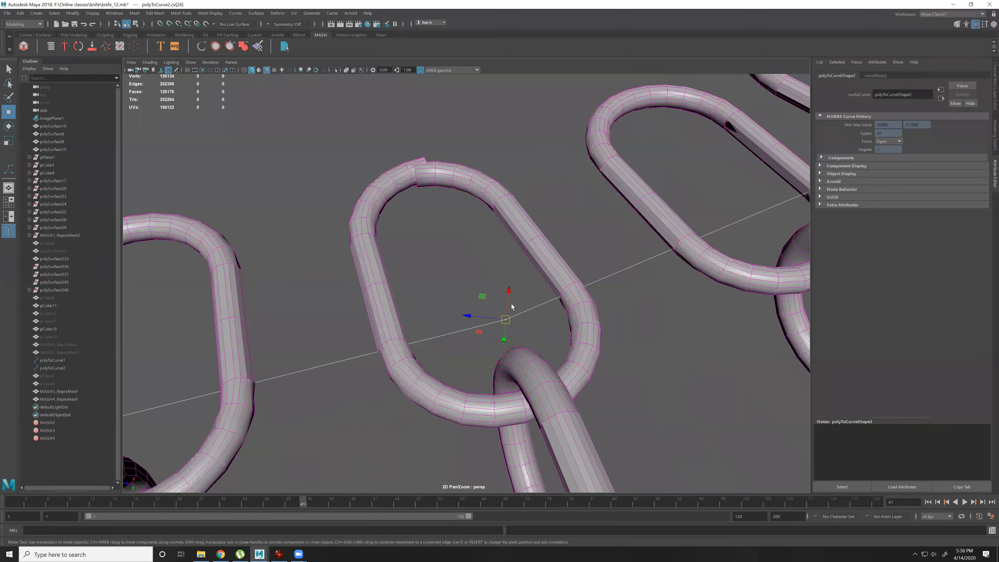
scroll(515, 311, "down", 5)
left_click_drag(522, 286, 496, 253)
left_click_drag(511, 288, 550, 268)
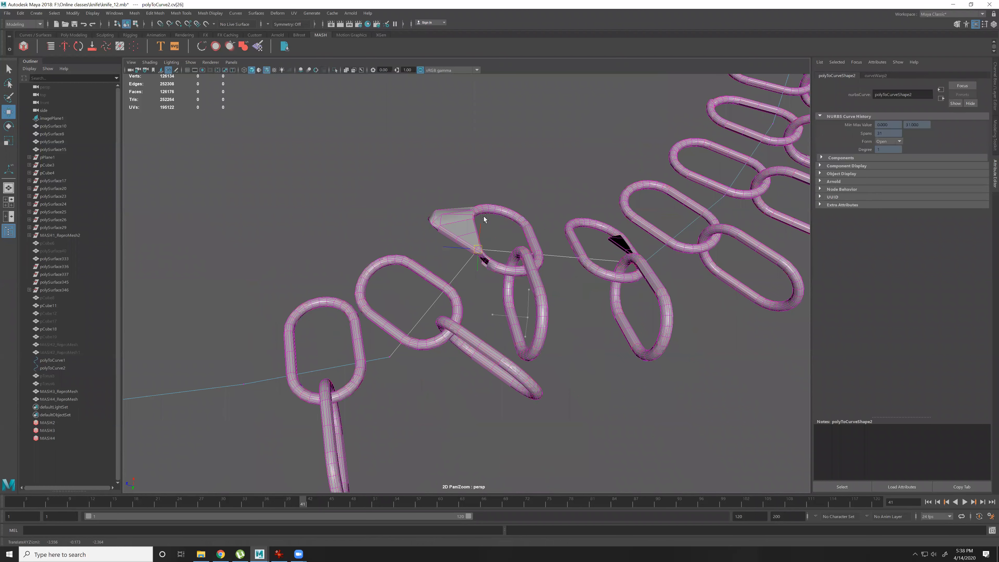
left_click_drag(484, 216, 600, 252)
Move polyToCurve2 control vertex cv[22] farther along the seam and check how the neighbouring stitches follow.
middle_click_drag(614, 247, 448, 301, "alt")
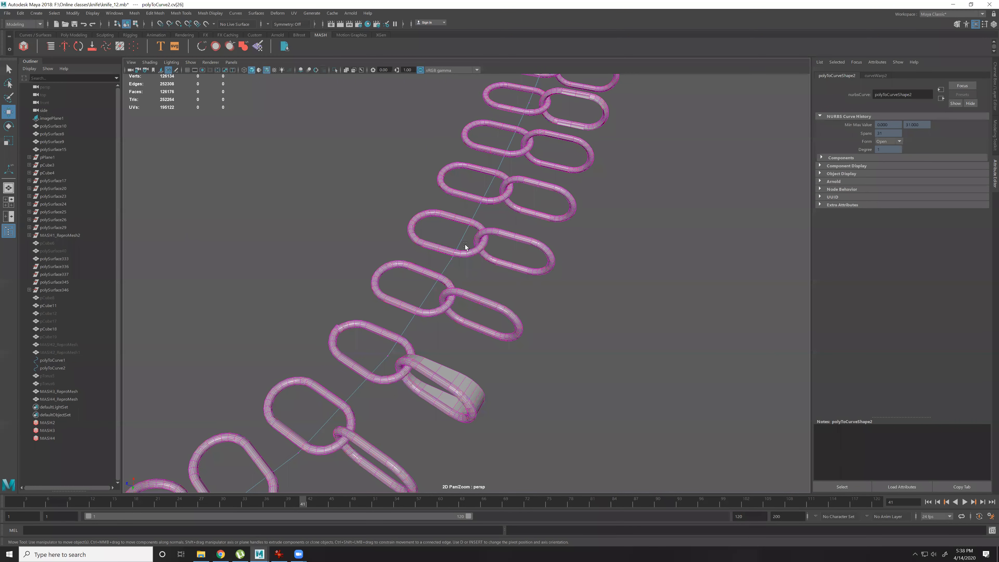
left_click(451, 260)
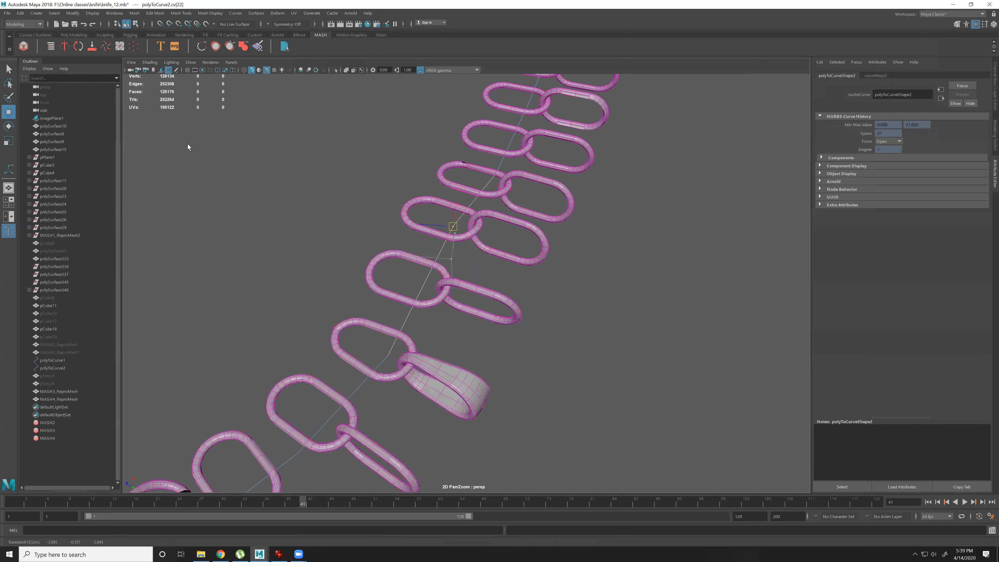
scroll(446, 290, "down", 10)
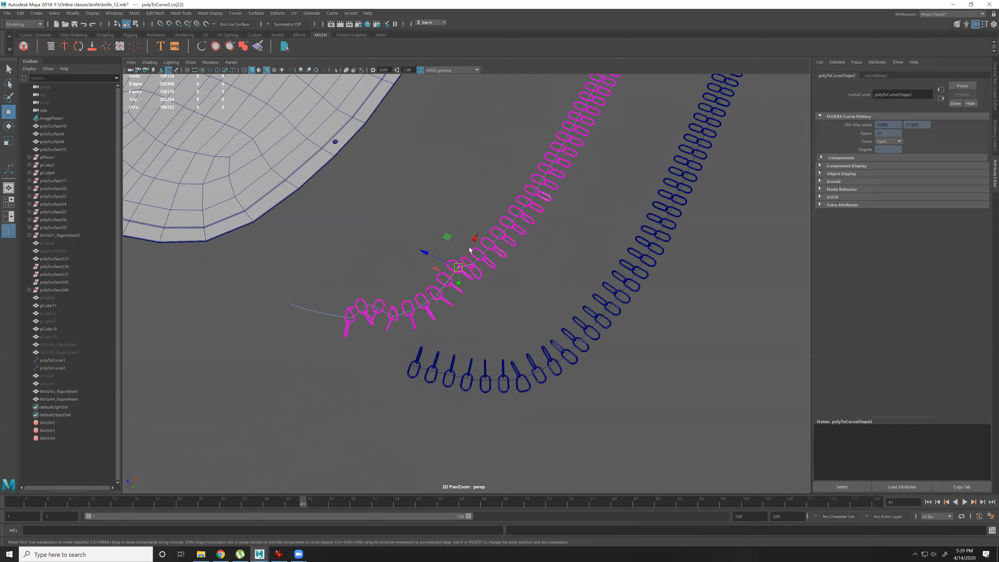
scroll(440, 277, "up", 3)
scroll(468, 302, "down", 2)
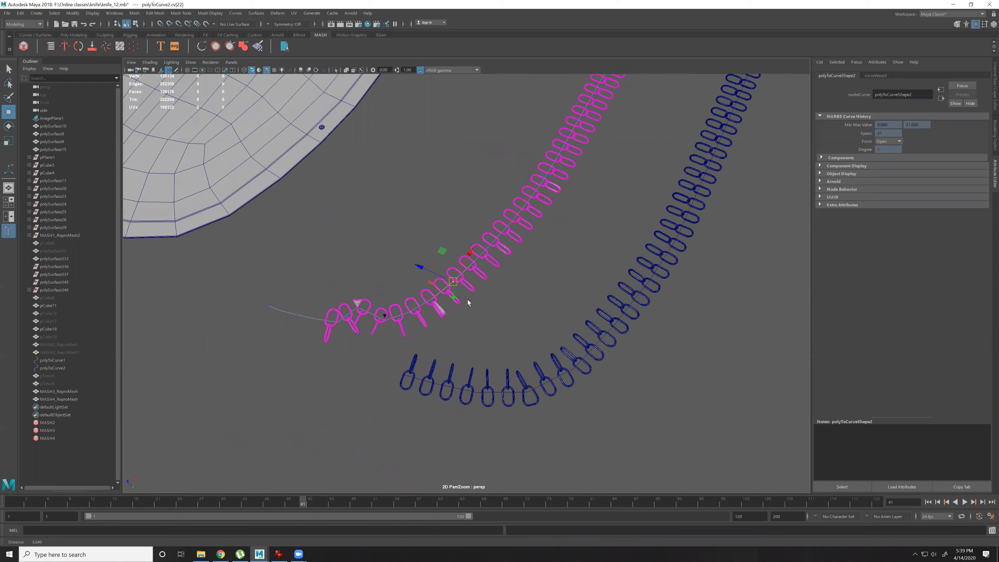
scroll(466, 303, "down", 1)
scroll(456, 292, "up", 2)
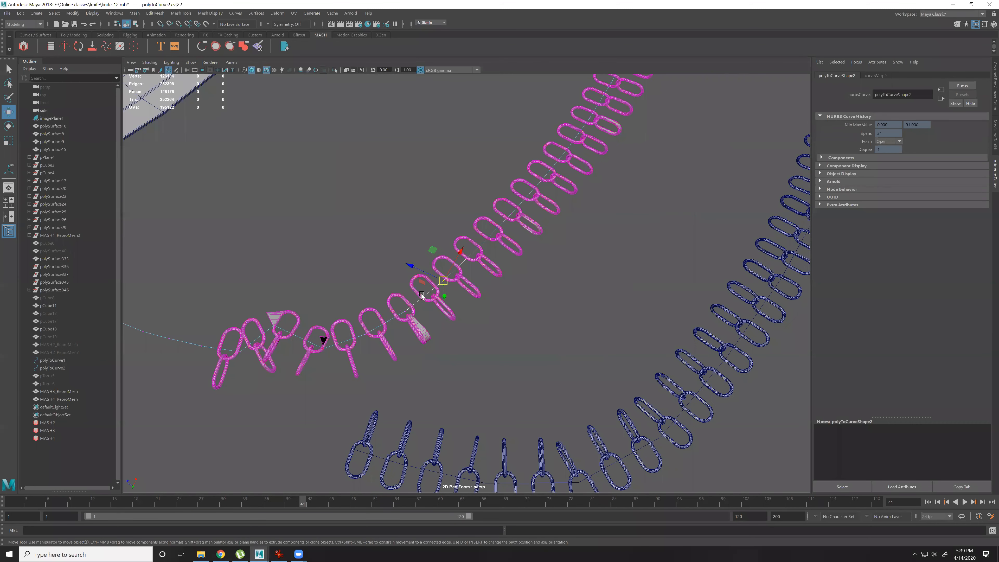
scroll(401, 297, "up", 3)
left_click(378, 306)
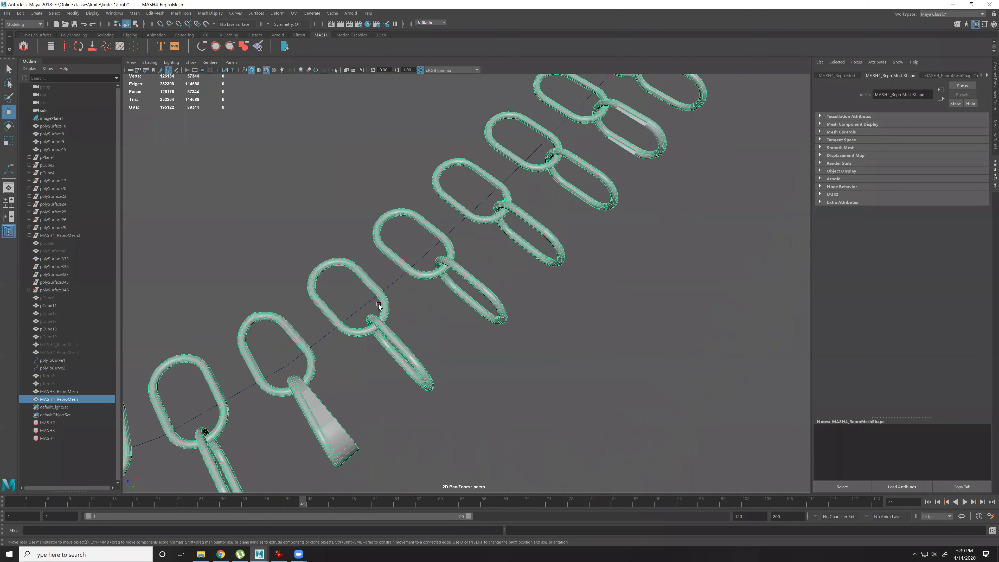
key("F9")
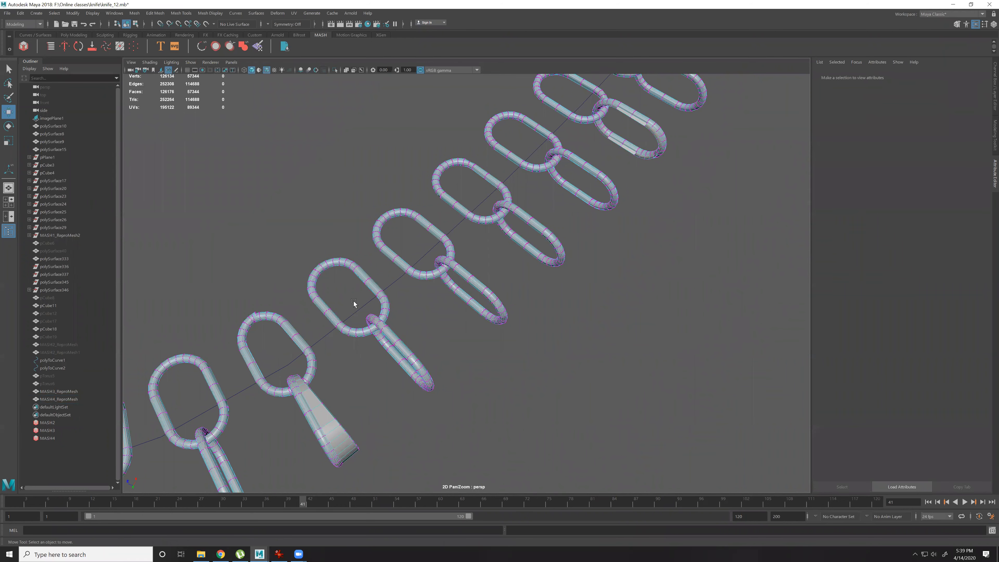
key("F8")
scroll(538, 337, "down", 3)
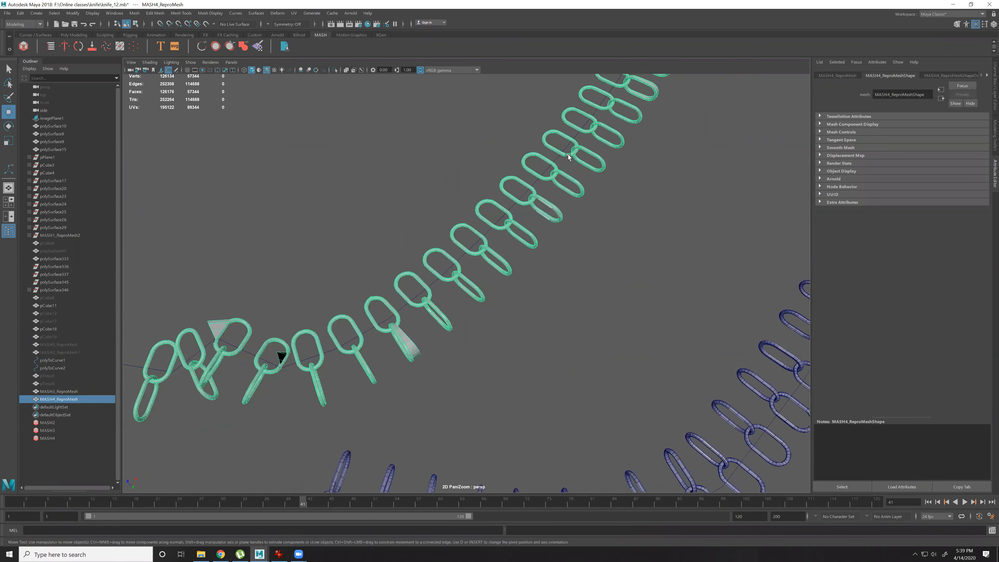
Delete MASH3_ReproMesh and MASH4_ReproMesh together with both seam curves, polyToCurve1 and polyToCurve2.
scroll(568, 157, "down", 6)
left_click_drag(472, 174, 586, 300, "shift")
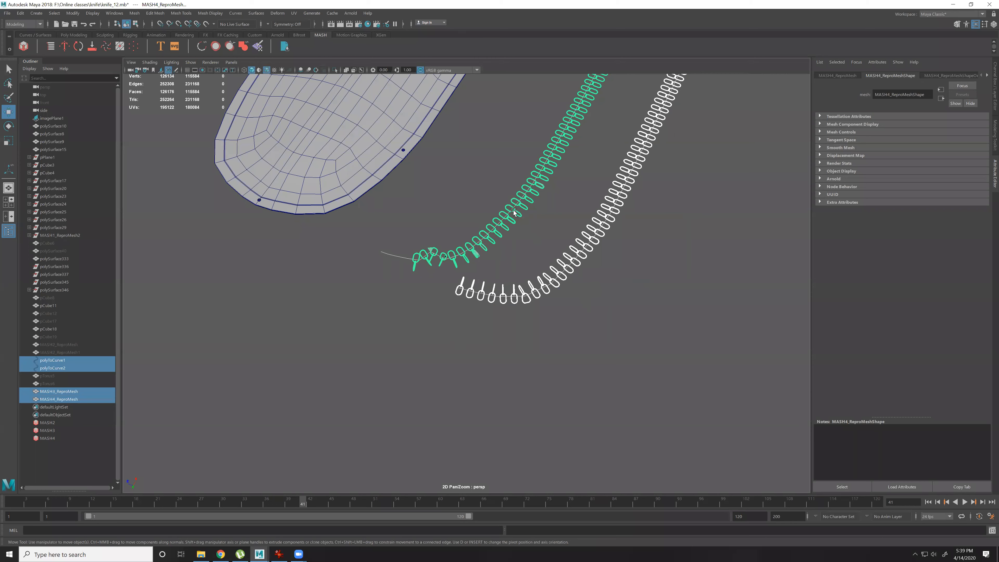
key("Delete")
left_click_drag(584, 281, 520, 246, "alt")
Bring back the channel and layer settings and delete the spare sheath model pCube11.
key("ctrl+a")
left_click_drag(652, 324, 586, 263, "alt")
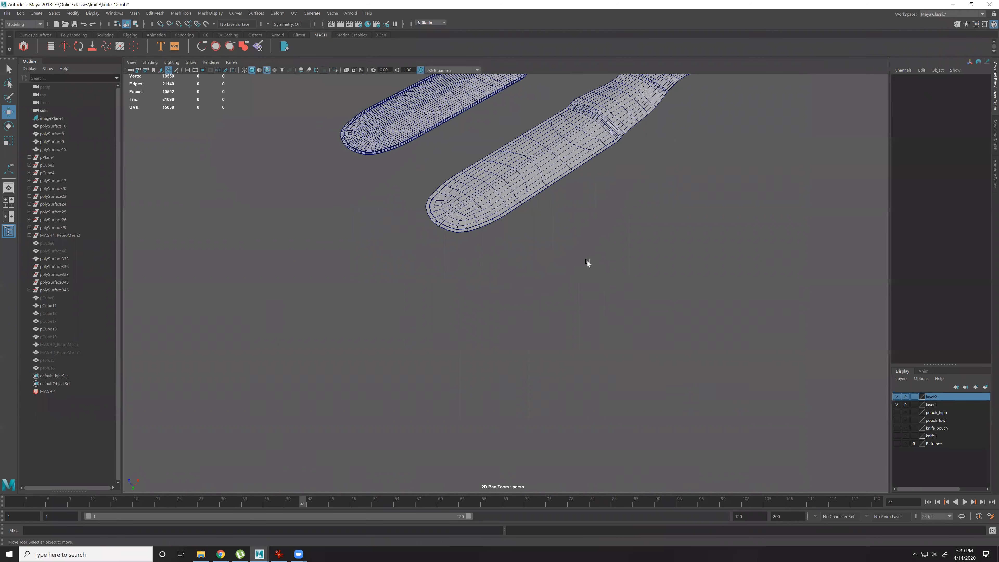
scroll(582, 248, "up", 3)
left_click(505, 231)
left_click_drag(505, 231, 869, 387, "alt")
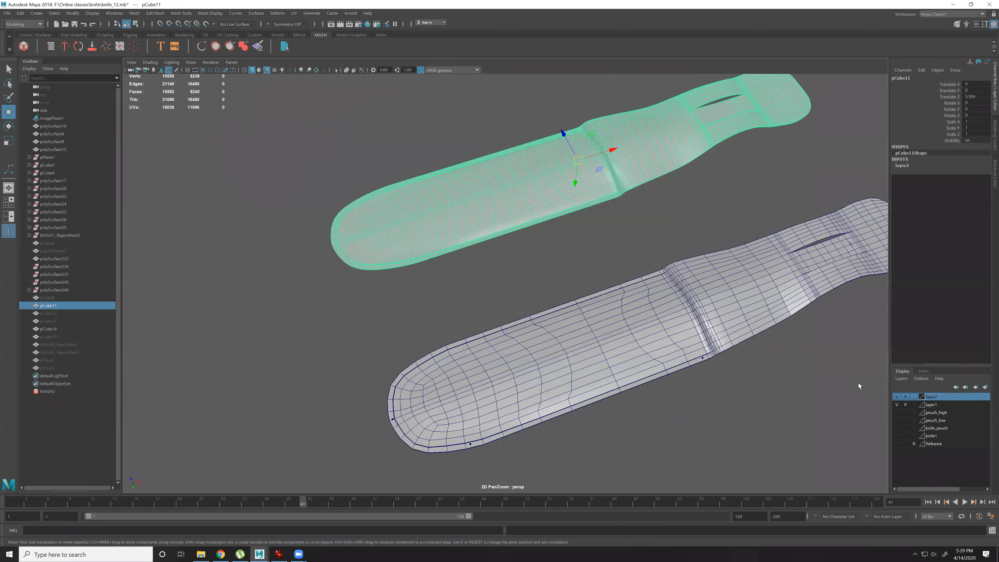
key("Delete")
Delete the display layer layer2 and dismiss its layer settings without saving.
double_click(929, 397)
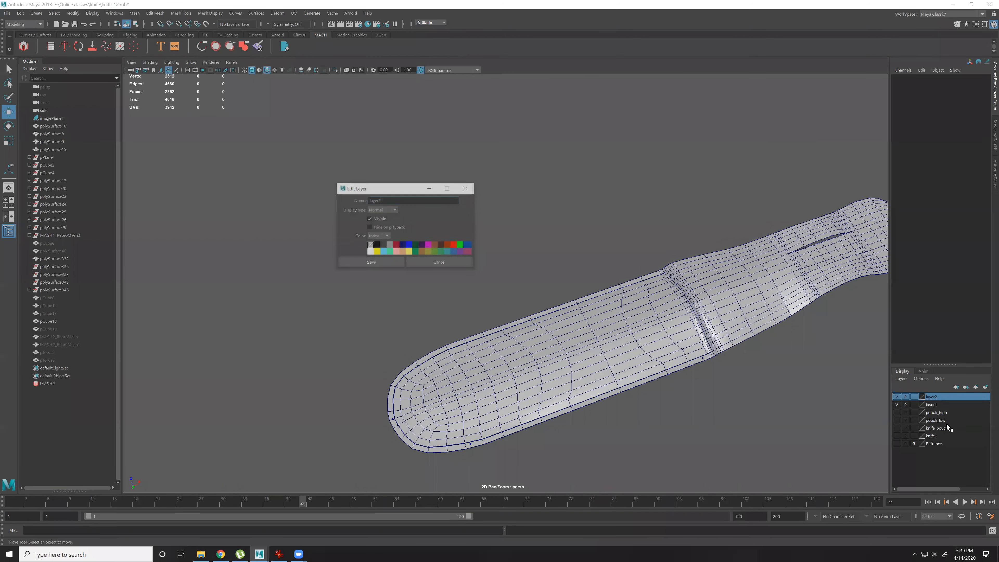
right_click(927, 398)
left_click(944, 474)
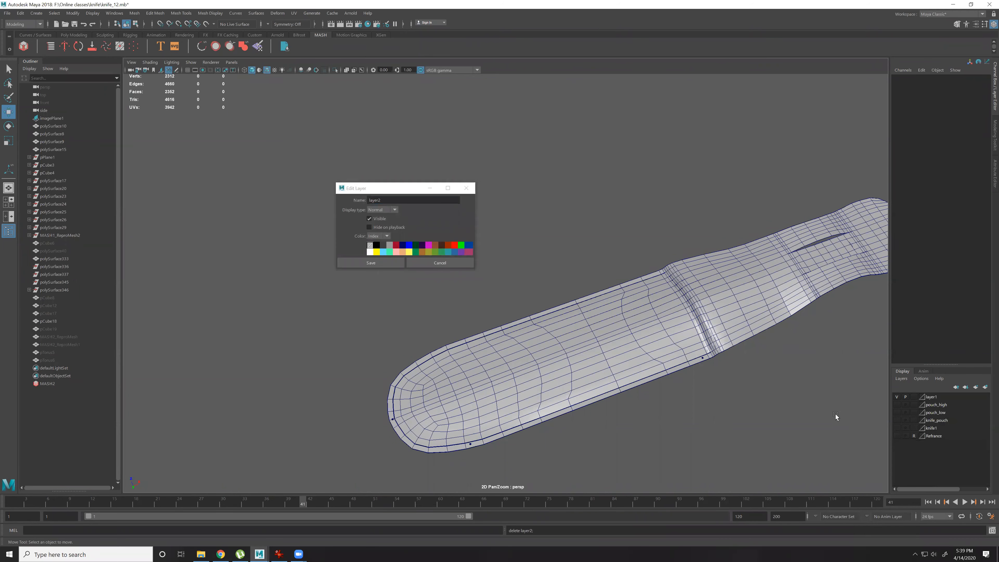
left_click(467, 191)
left_click(657, 338)
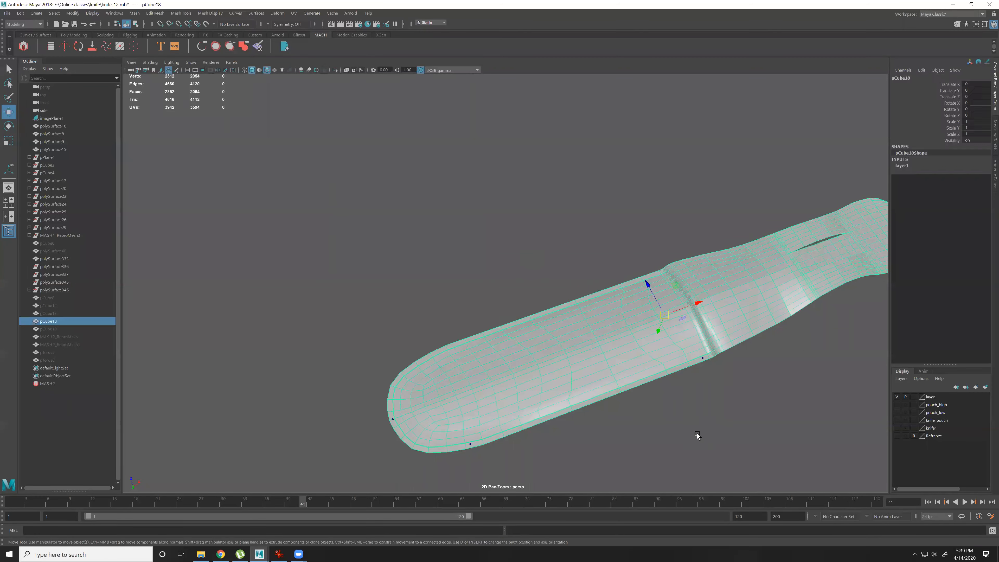
left_click(697, 433)
Draw a freehand wavy curve through six points beside the sheath with the EP Curve tool.
scroll(506, 324, "down", 5)
left_click_drag(506, 323, 582, 323, "alt")
left_click(74, 34)
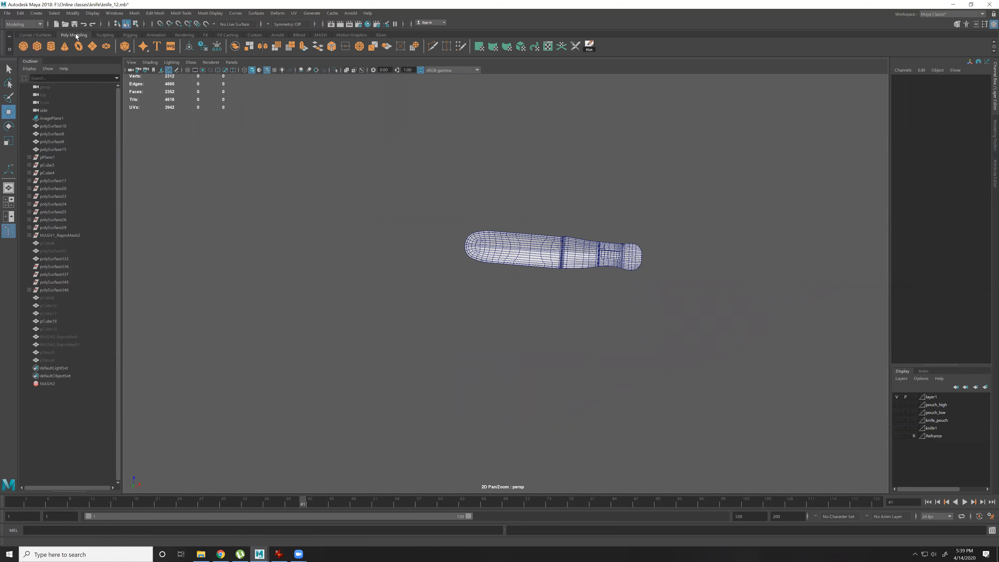
left_click(41, 35)
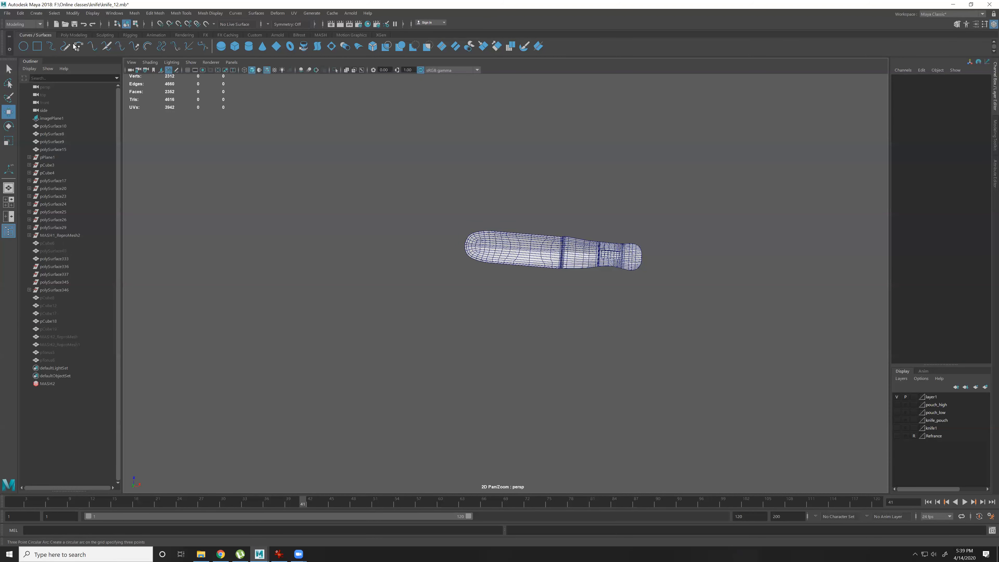
left_click(51, 49)
middle_click_drag(406, 377, 339, 280, "alt")
left_click(338, 282)
left_click(381, 353)
left_click(480, 358)
left_click(529, 288)
left_click(682, 237)
left_click(752, 398)
key("w")
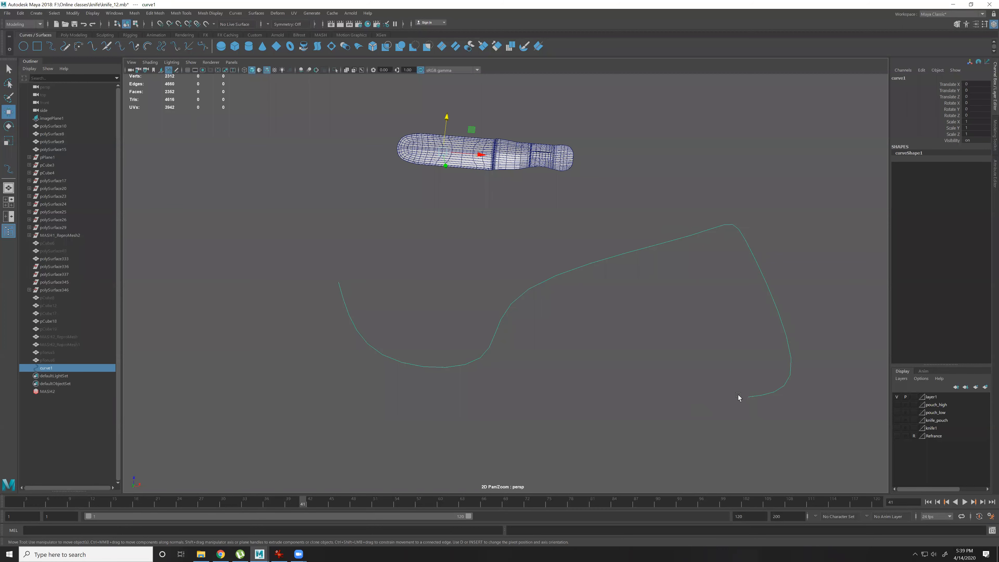
Display curve1's control vertices and try moving cv[6] at the curve's sharp bend.
scroll(739, 394, "down", 1)
left_click_drag(738, 394, 738, 334, "alt")
right_click_drag(737, 263, 666, 224)
left_click_drag(667, 225, 714, 258)
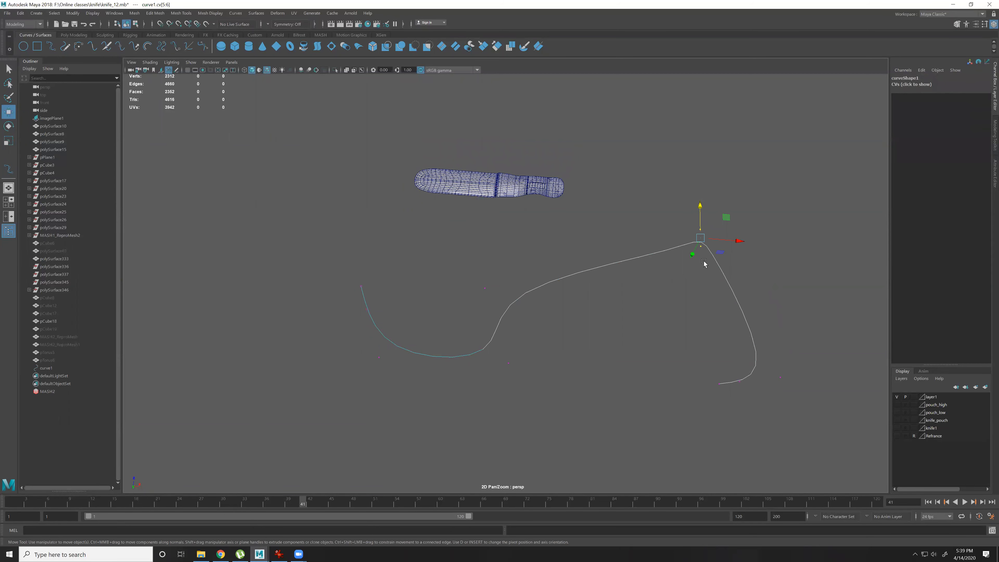
key("f")
left_click_drag(625, 320, 488, 303, "alt")
right_click_drag(488, 303, 461, 260, "alt")
left_click(598, 265)
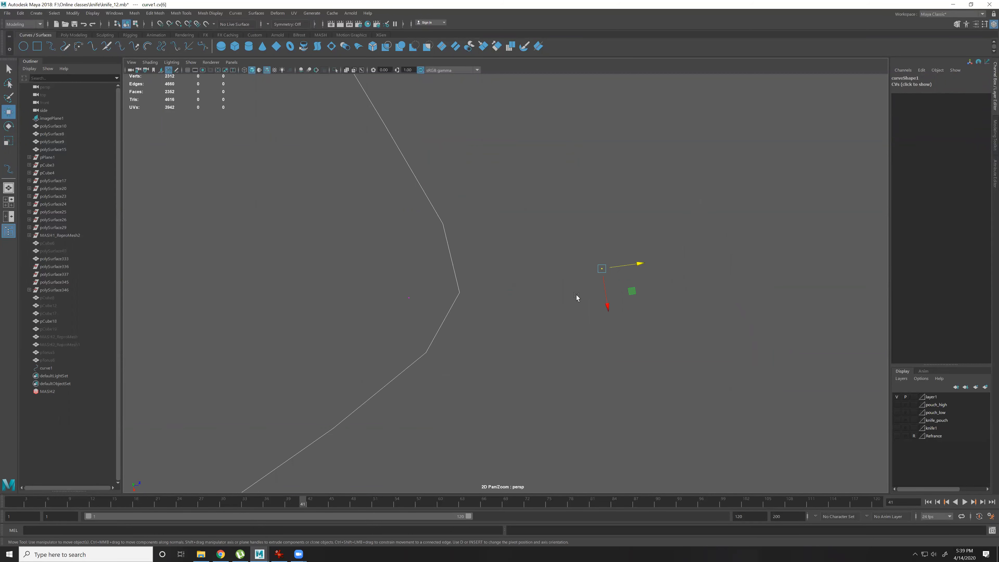
left_click_drag(598, 262, 582, 187)
key("ctrl+z")
Move a control vertex at the curve's sharp bend to make it rounder, and return to object selection.
left_click(409, 299)
left_click_drag(475, 363, 595, 61, "alt")
left_click_drag(558, 292, 388, 323)
right_click_drag(414, 345, 367, 181, "alt")
left_click_drag(368, 181, 510, 274, "alt")
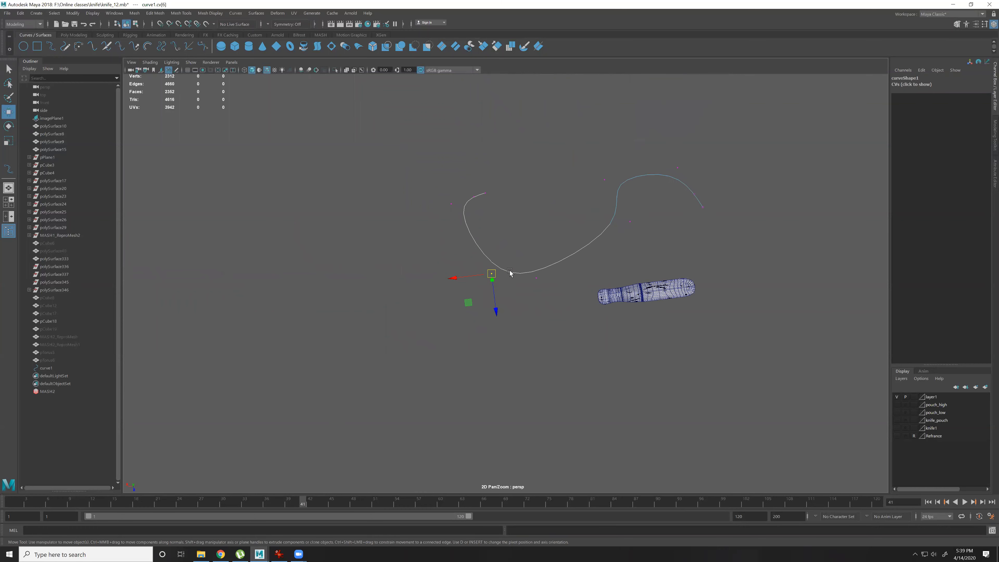
right_click_drag(511, 274, 551, 248)
left_click(655, 251)
middle_click_drag(655, 252, 553, 325, "alt")
right_click_drag(553, 325, 627, 342, "alt")
left_click_drag(627, 343, 590, 288, "alt")
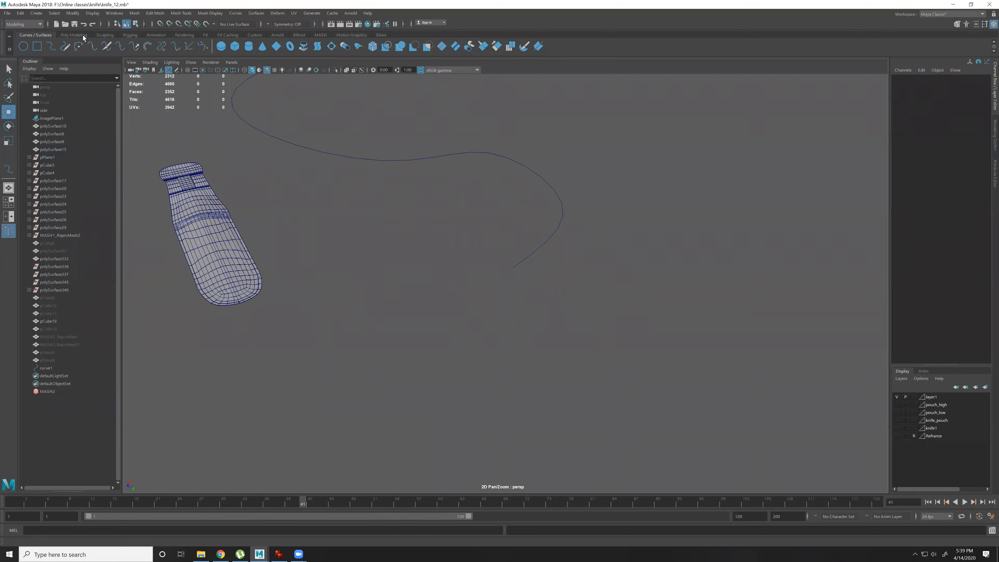
Create a polygon cylinder and set its Subdivisions Axis to 8.
left_click(74, 34)
left_click(51, 46)
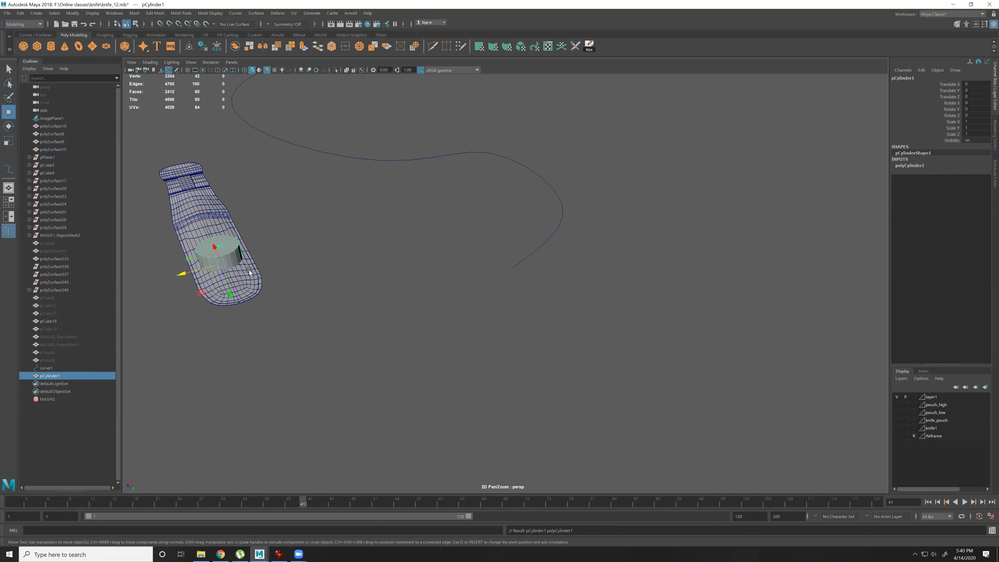
left_click(910, 165)
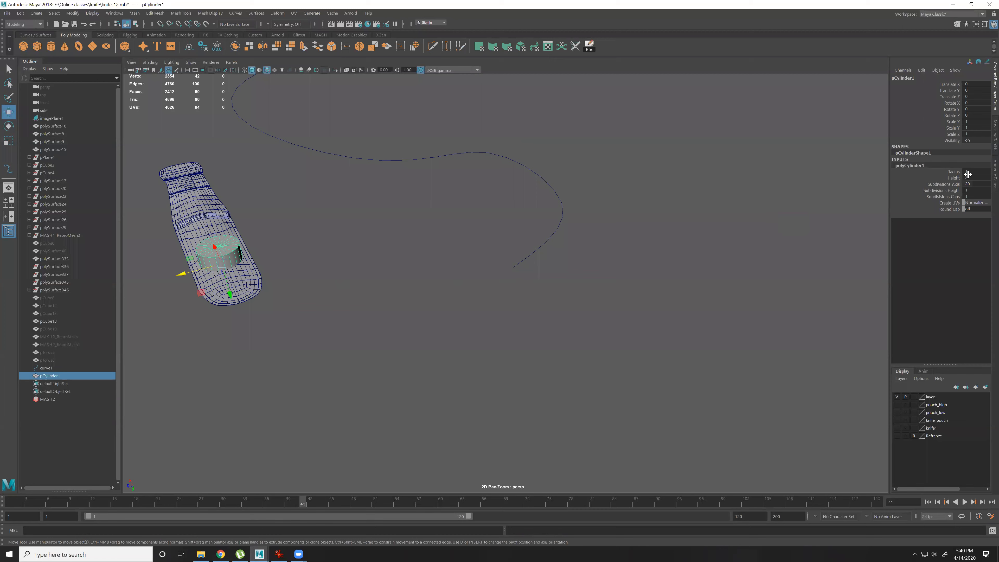
double_click(968, 184)
type("8")
key("Return")
Scale the cylinder uniformly to about 0.258 and snap it onto the near end of the curve.
left_click(285, 270)
left_click(217, 252)
key("r")
left_click_drag(222, 268, 409, 286)
key("w")
right_click_drag(408, 286, 625, 354, "alt")
middle_click_drag(544, 327, 545, 331, "alt")
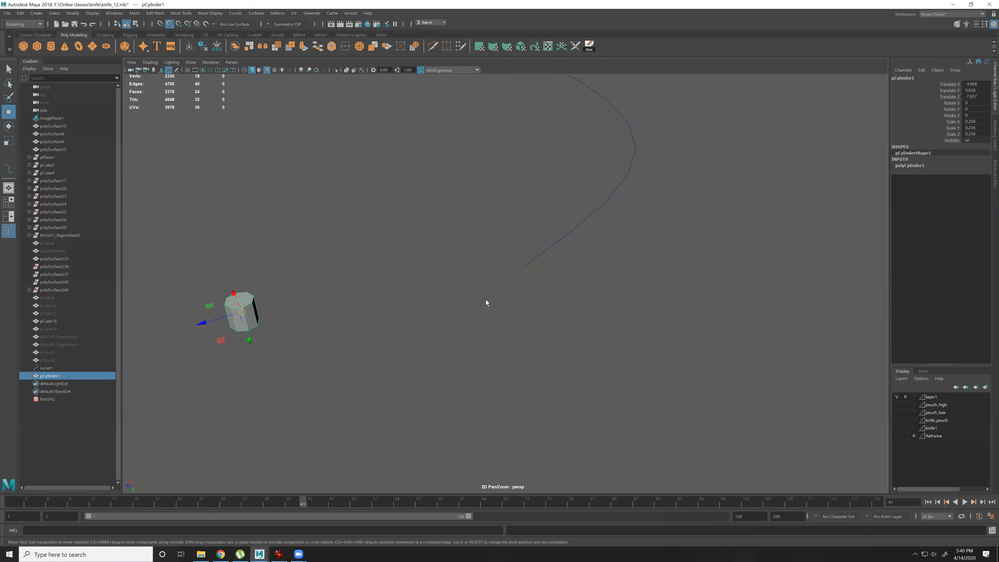
middle_click_drag(530, 260, 500, 284)
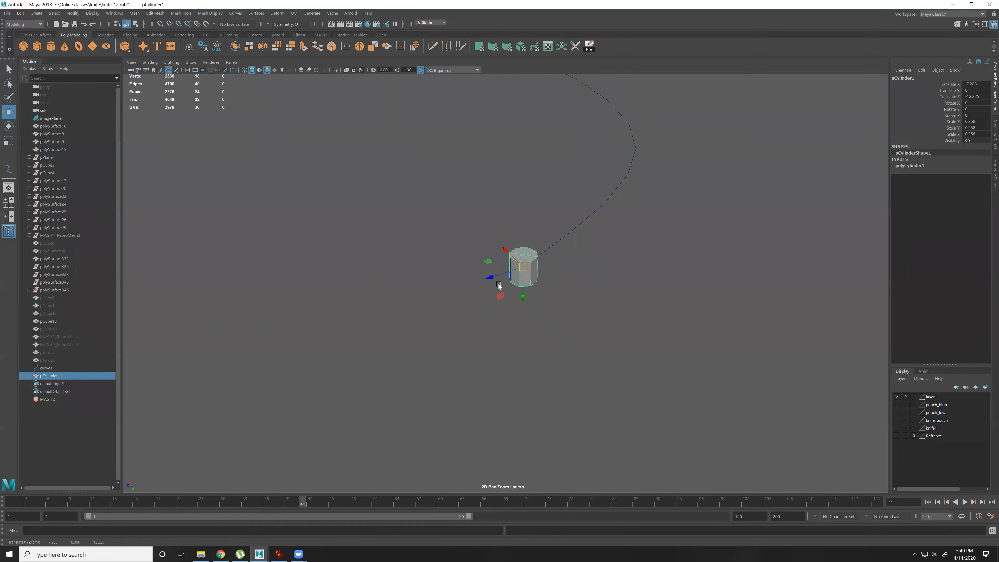
Rotate the cylinder 90 degrees about X so it lies flat at the curve's end.
key("f")
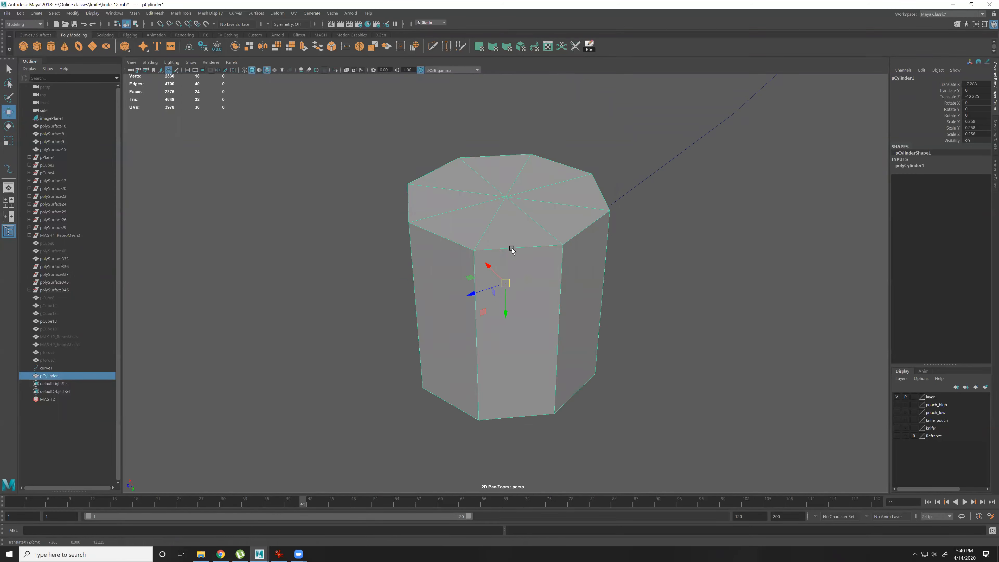
key("e")
left_click_drag(542, 271, 613, 309)
left_click(974, 104)
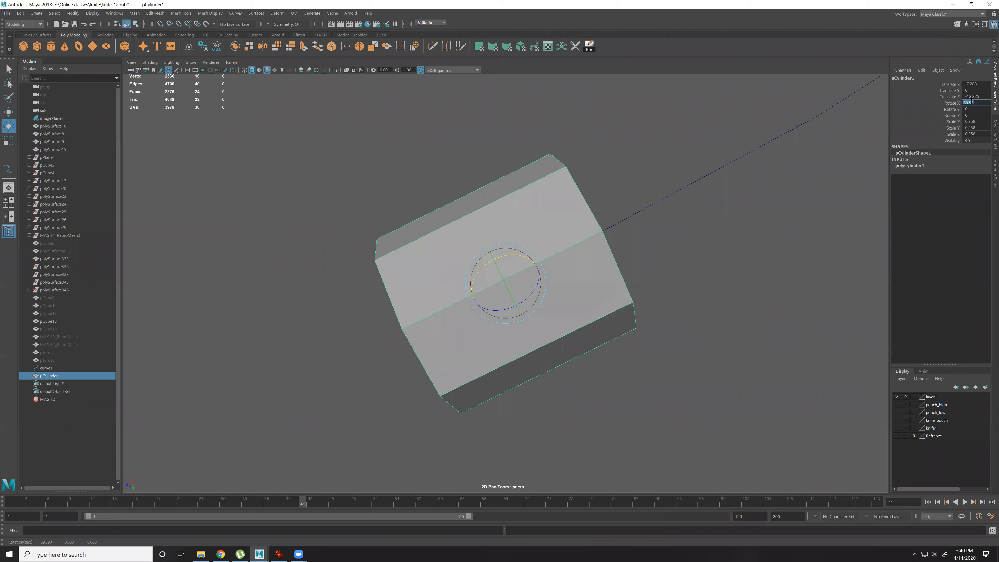
type("90")
key("Return")
Snap the cylinder's pivot to the centre of its cap facing the curve, and snap that pivot to the curve's end.
key("w")
key("d")
key("v")
middle_click(582, 309)
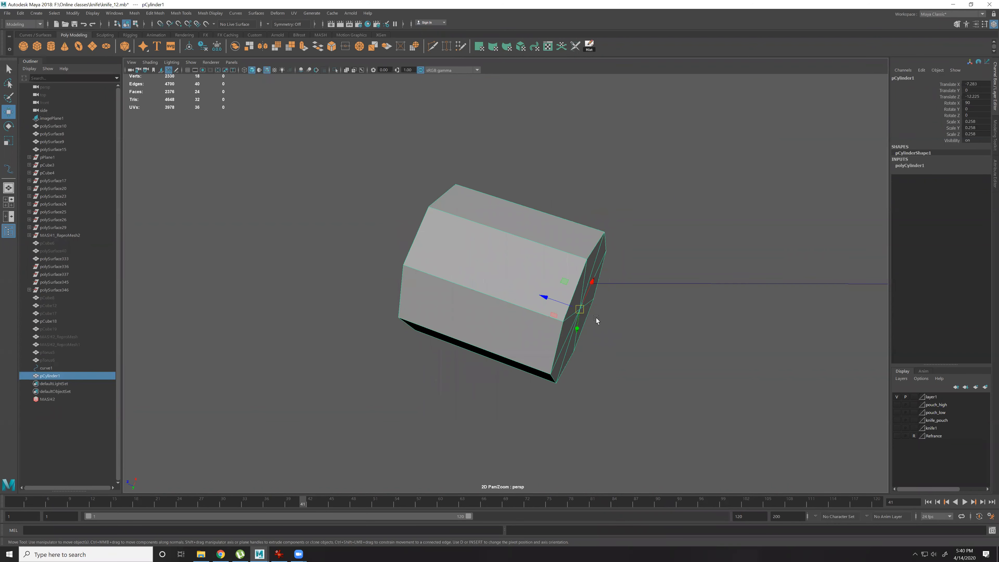
middle_click_drag(658, 288, 464, 307)
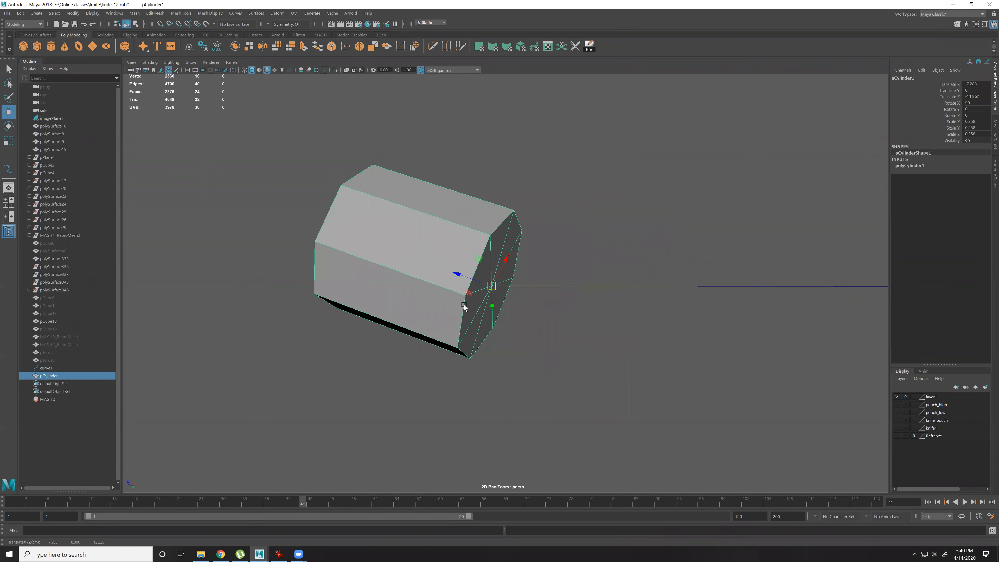
Rotate the cylinder about -19 degrees in Y to follow the curve's direction and offset it vertically from the curve's end.
key("e")
left_click_drag(478, 300, 495, 228)
key("w")
left_click_drag(597, 252, 576, 241, "alt")
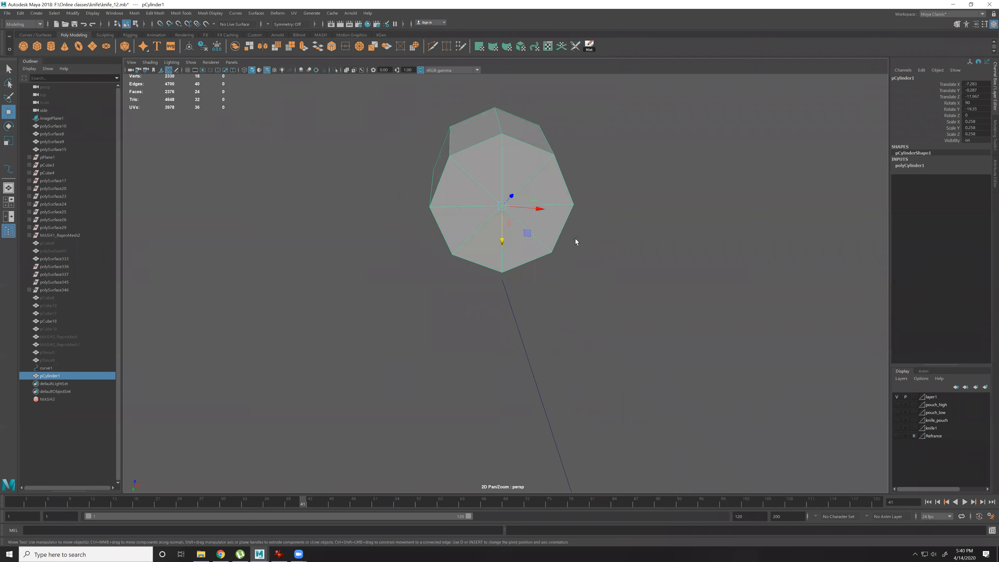
Scale the cylinder uniformly to about 0.169 and shift it to one side of the curve's end.
left_click_drag(542, 211, 412, 205)
key("r")
key("w")
left_click_drag(500, 230, 525, 278, "alt")
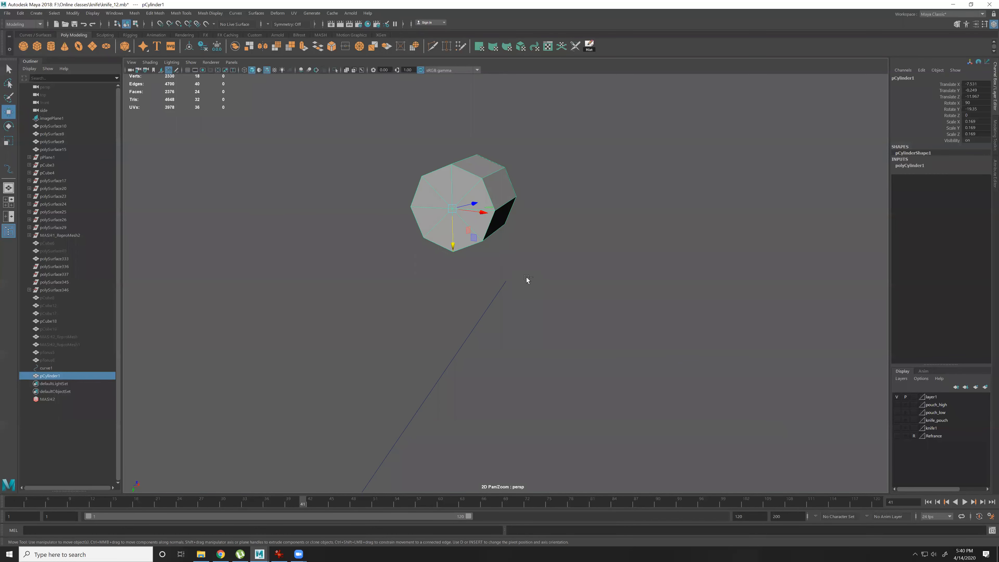
Duplicate the cylinder and place the copy right beside the original, checking the gap from above.
key("ctrl+d")
left_click_drag(482, 213, 544, 264)
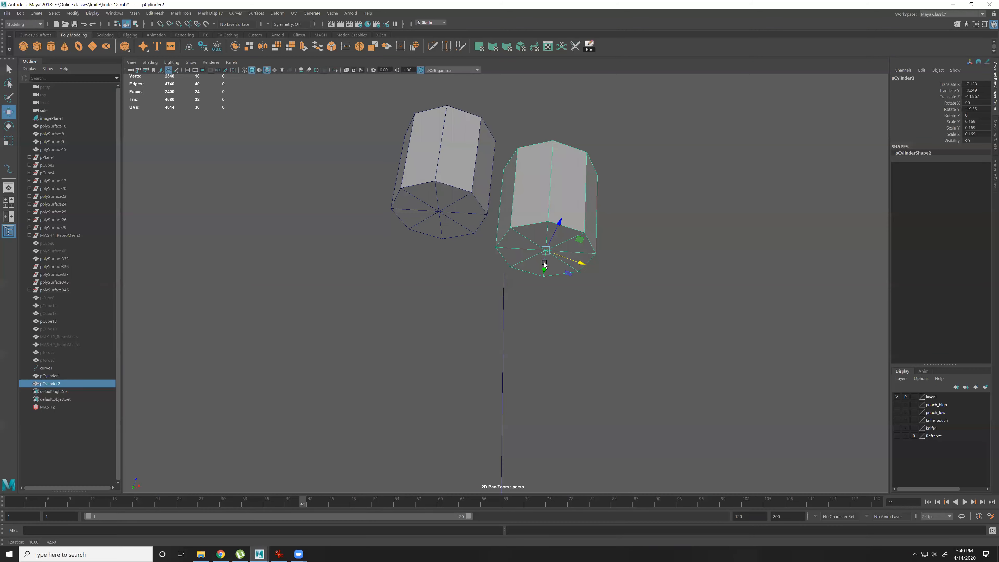
key("space")
key("space")
left_click_drag(545, 170, 498, 255)
Combine the two side-by-side cylinders into one mesh and check it in the front view.
left_click(346, 276, "shift")
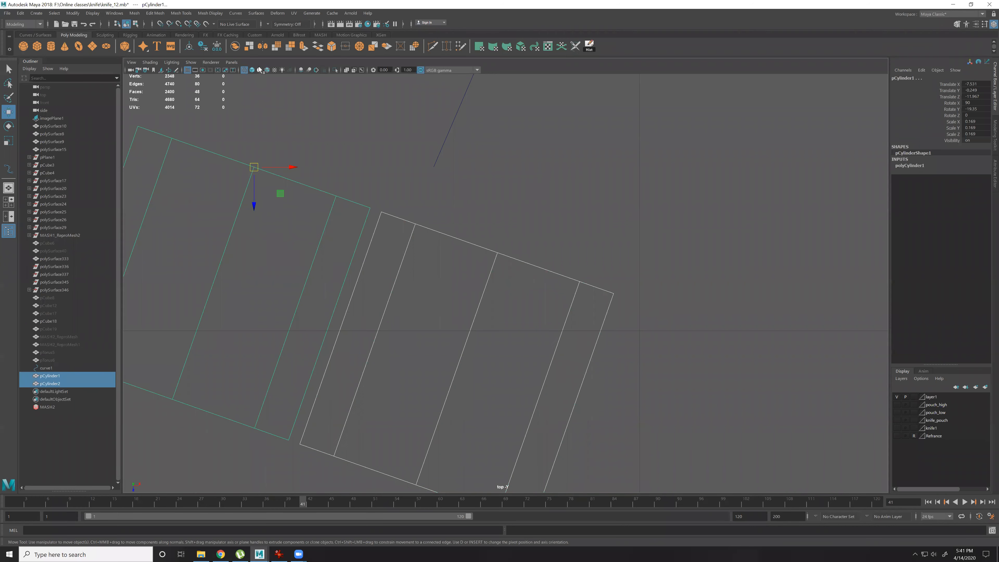
left_click(235, 46)
key("space")
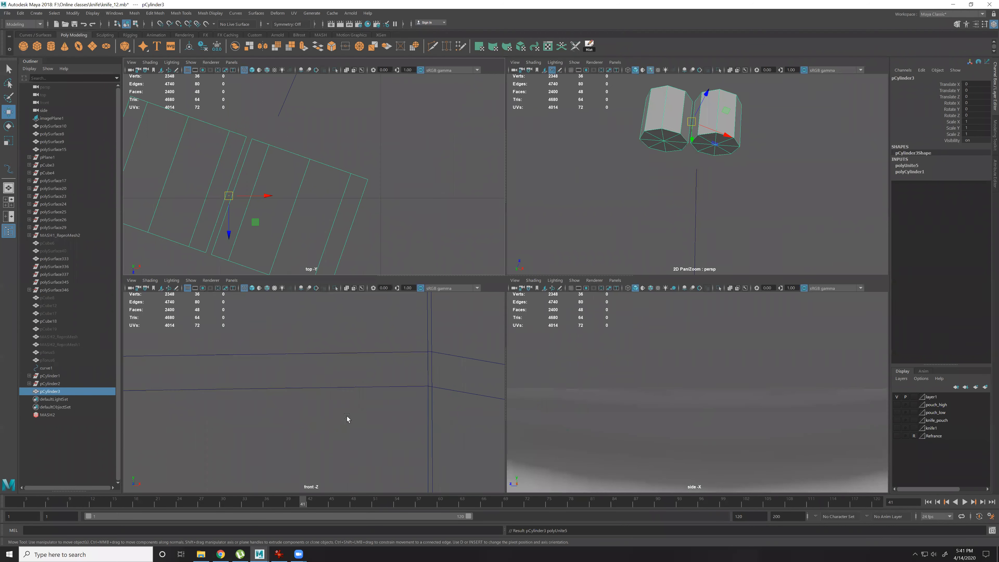
key("space")
key("f")
right_click_drag(560, 393, 567, 413, "alt")
key("space")
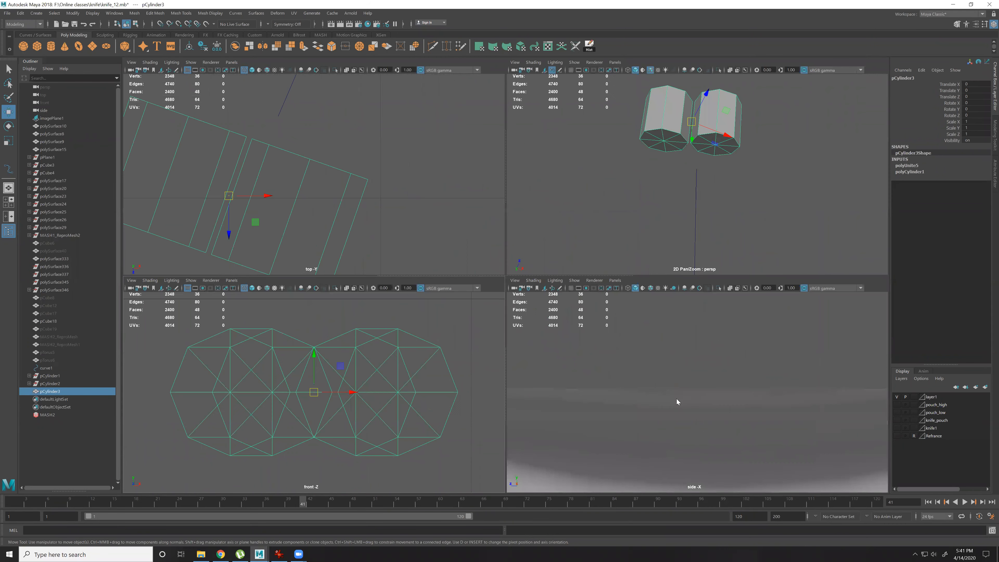
Duplicate the combined pair about 0.43 units upward in the side view and raise the original pair about 0.09 units to meet it.
key("space")
key("f")
scroll(647, 400, "down", 4)
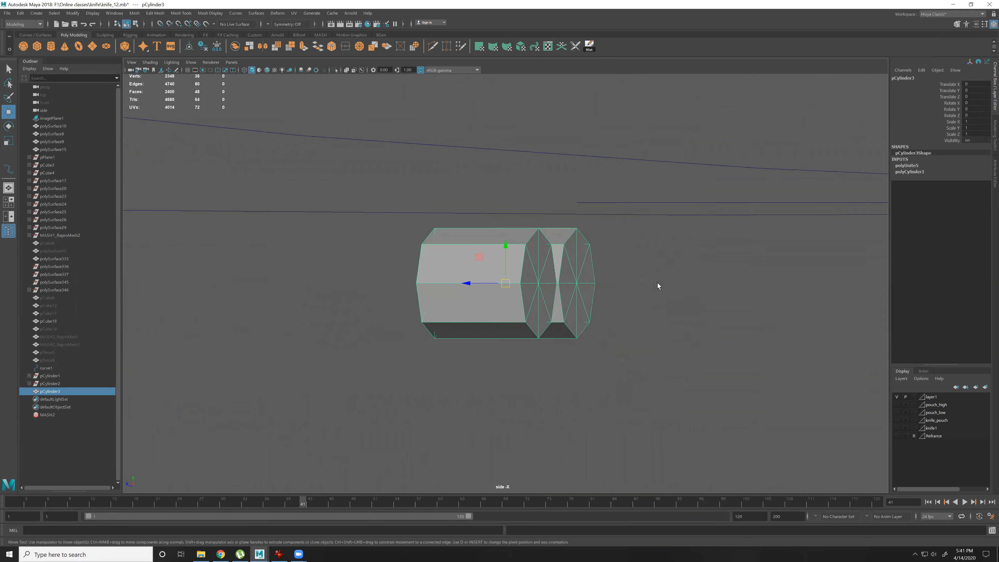
middle_click_drag(627, 257, 617, 276, "alt")
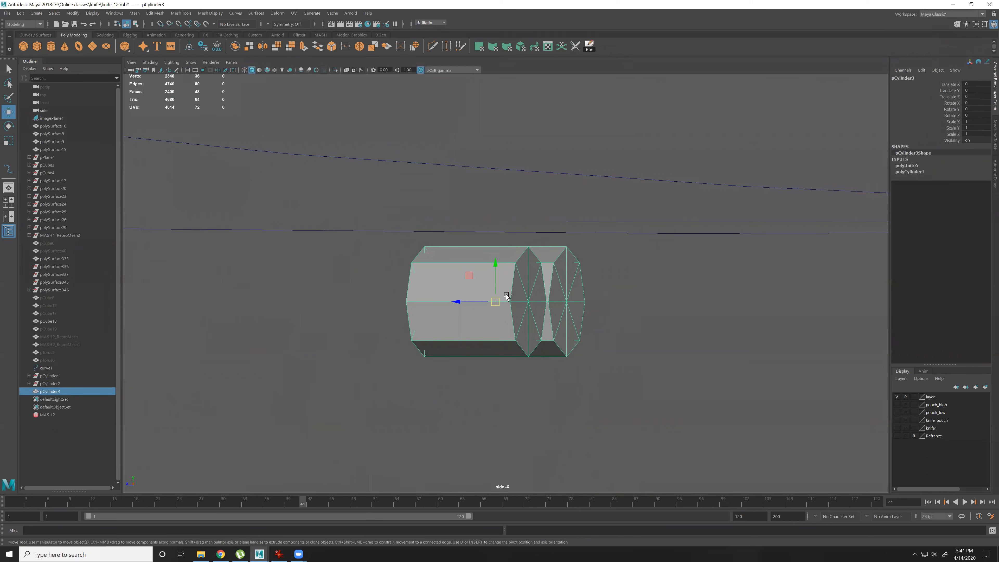
left_click_drag(502, 263, 507, 128)
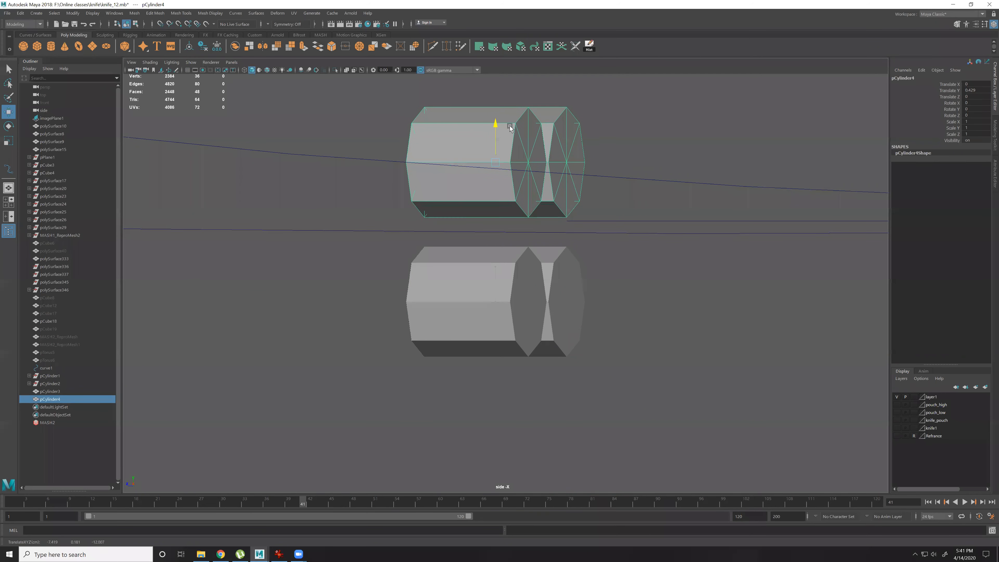
left_click(506, 274)
left_click_drag(501, 262, 500, 236)
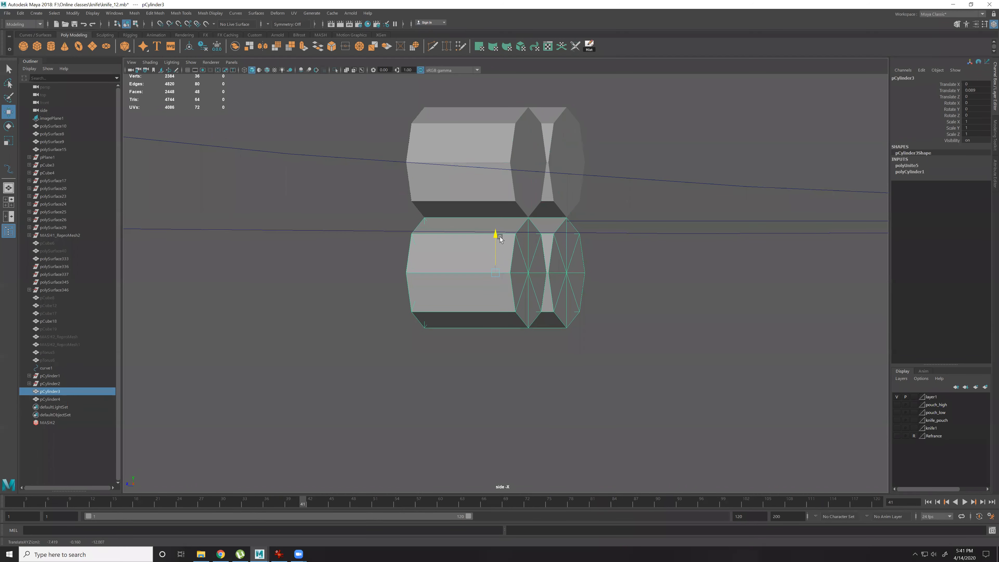
Combine the upper and lower cylinder pairs into one four-cylinder mesh and inspect it in the perspective view.
left_click(518, 188, "shift")
key("space")
key("space")
key("space")
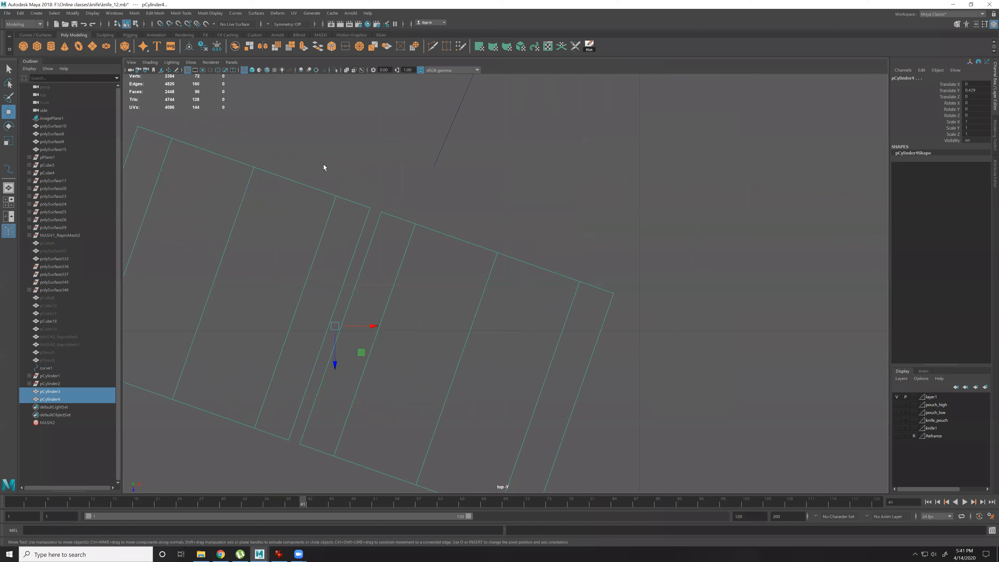
left_click(235, 46)
key("g")
key("space")
key("space")
mouse_move(591, 350)
left_mouse_down("alt")
mouse_move(576, 300)
mouse_move(607, 356)
mouse_move(557, 341)
mouse_move(585, 353)
left_mouse_up("alt")
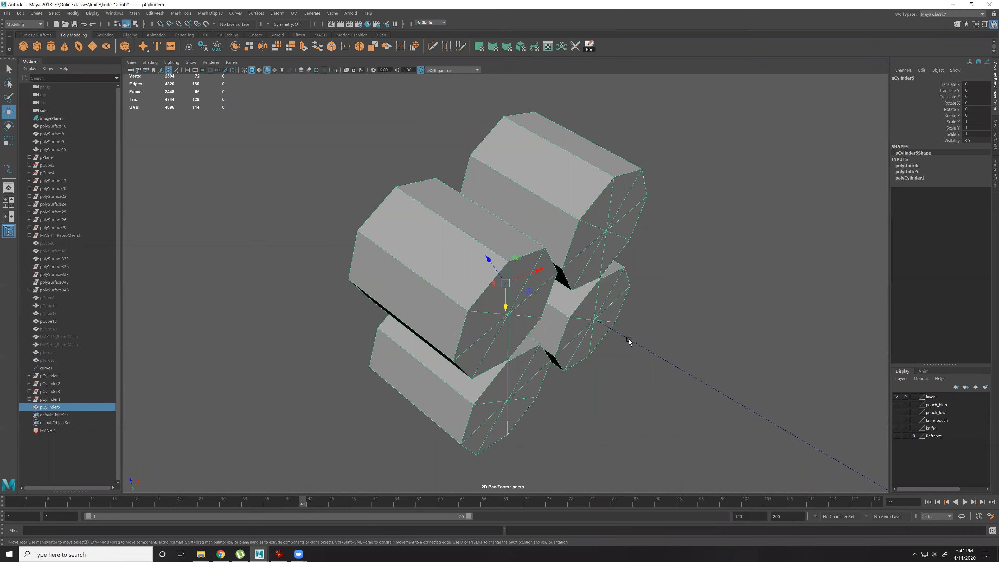
Move the four-cylinder bundle back clear of the curve's end, to about X -0.288, Y 0.018, Z 0.792.
middle_click_drag(641, 347, 630, 372)
left_click_drag(630, 372, 664, 364, "alt")
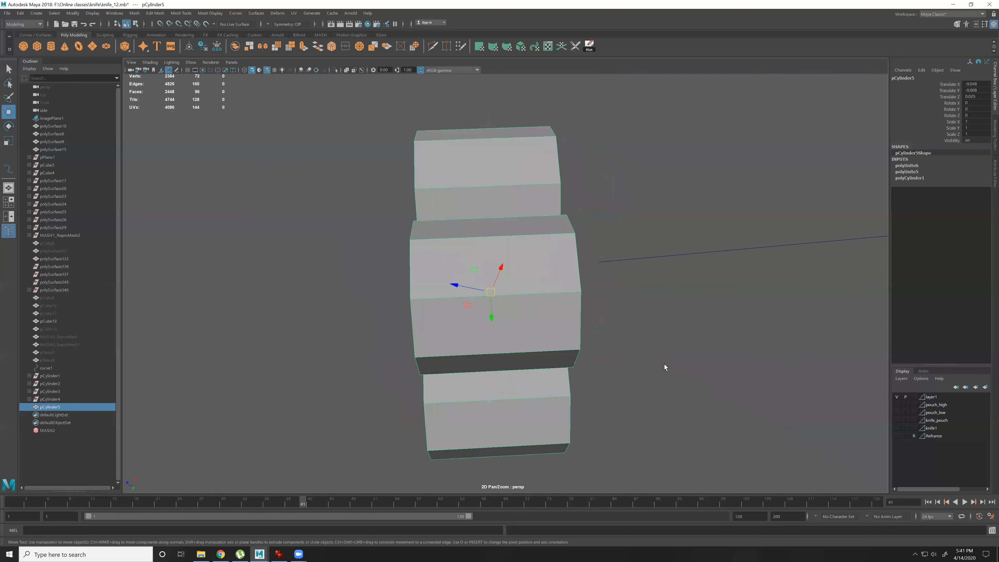
middle_click_drag(667, 260, 663, 261)
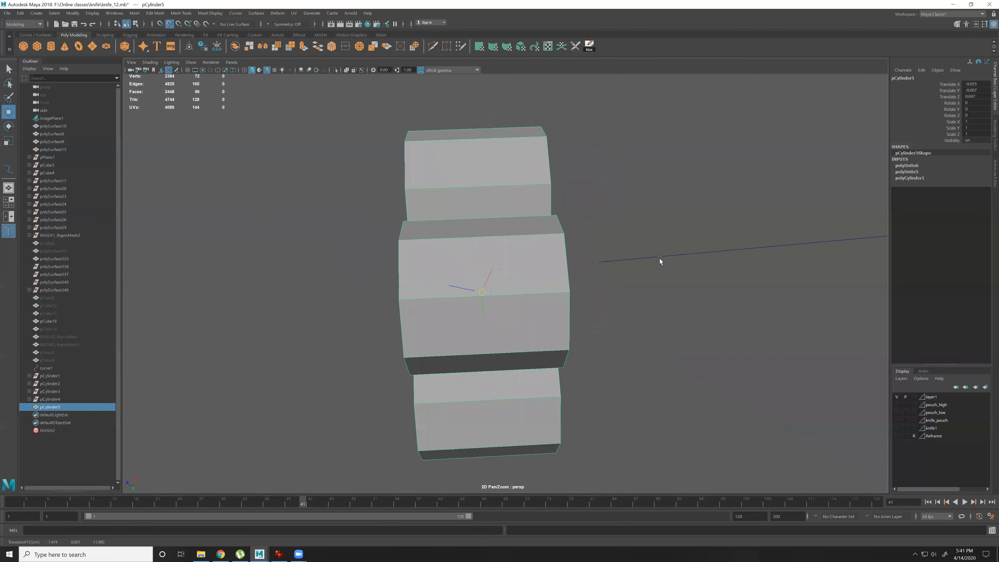
middle_click_drag(481, 293, 390, 292)
middle_click_drag(597, 265, 566, 275)
scroll(593, 270, "down", 5)
left_click_drag(594, 270, 582, 241, "alt")
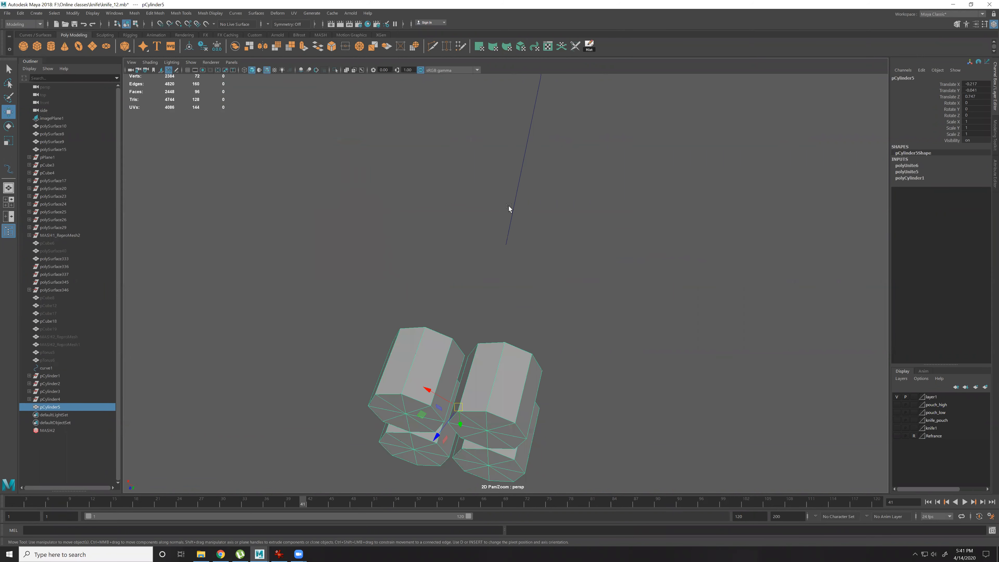
middle_click_drag(509, 206, 517, 229)
Reposition the bundle's pivot toward the end faces that face the curve, checking it between the four cylinders.
left_click_drag(517, 229, 400, 313, "alt")
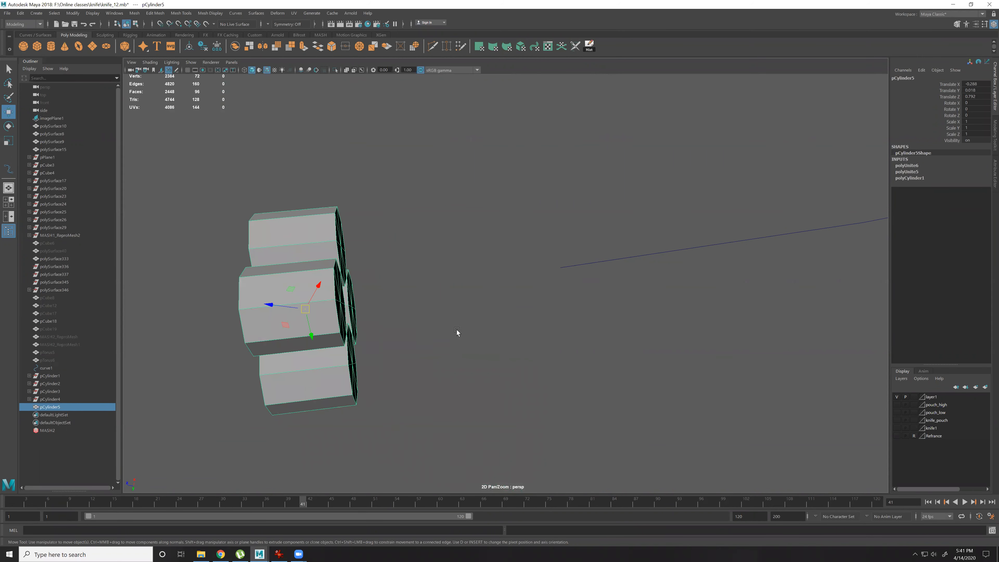
left_click_drag(457, 331, 400, 320, "alt")
key("d")
left_click_drag(326, 200, 344, 212)
left_click_drag(447, 239, 474, 285, "alt")
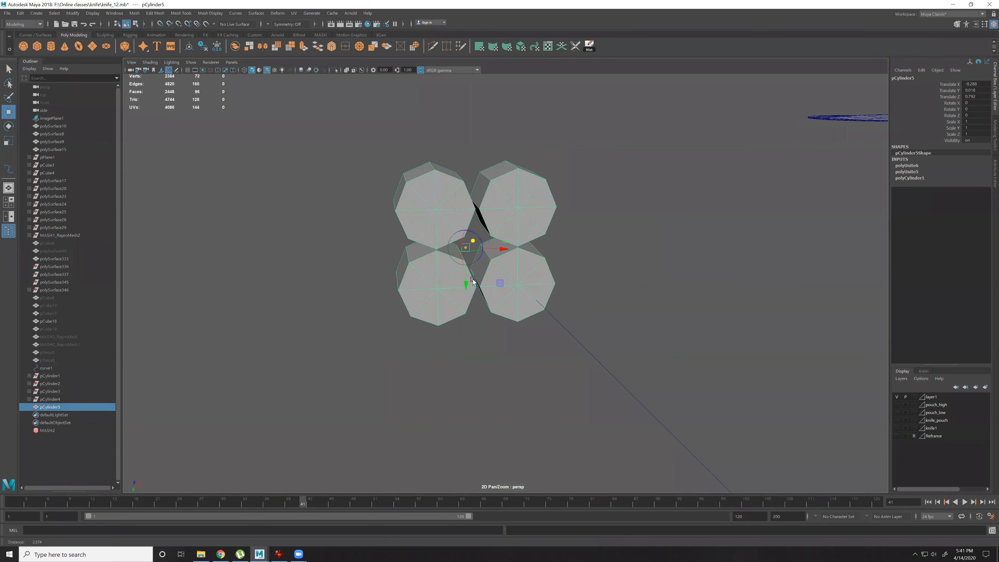
Check the move axis options and snap the combined four-cylinder bundle onto the curve by its central pivot.
key("d")
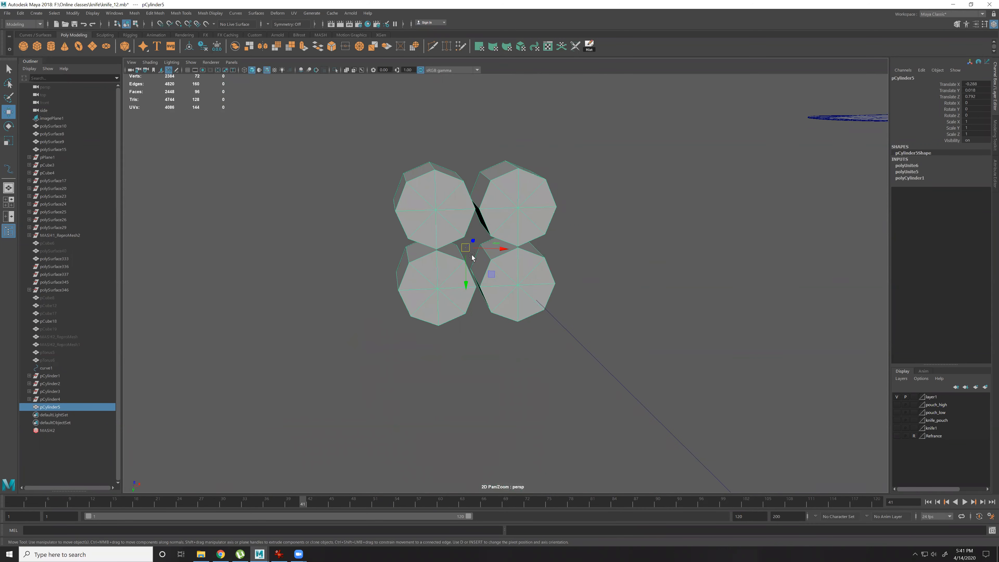
key("w")
left_click_drag(473, 255, 395, 237)
key("w")
key("w")
left_click(480, 263)
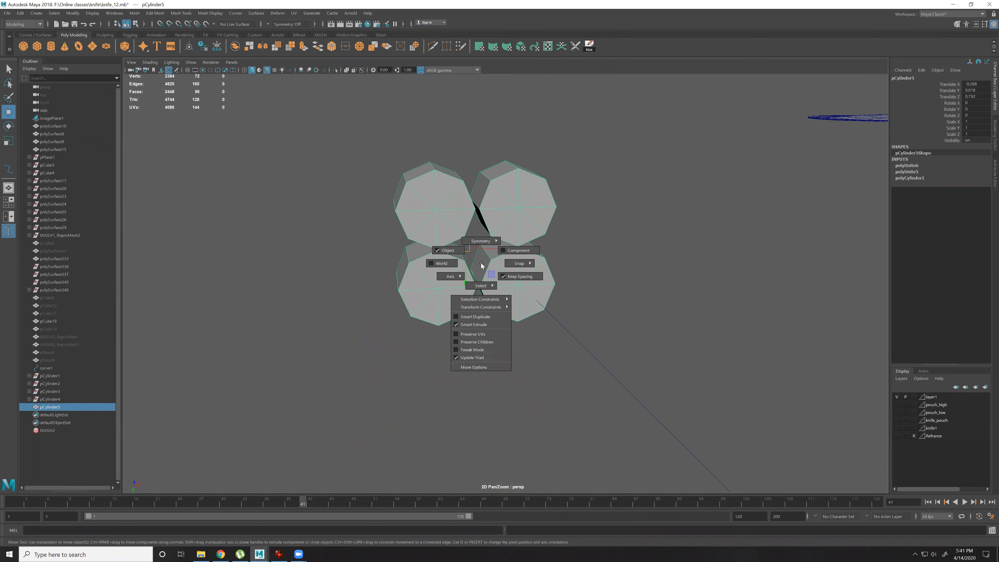
right_click_drag(552, 260, 510, 257)
right_click_drag(550, 230, 553, 228)
left_click_drag(560, 248, 535, 348, "alt")
key("c")
middle_click_drag(552, 351, 550, 335)
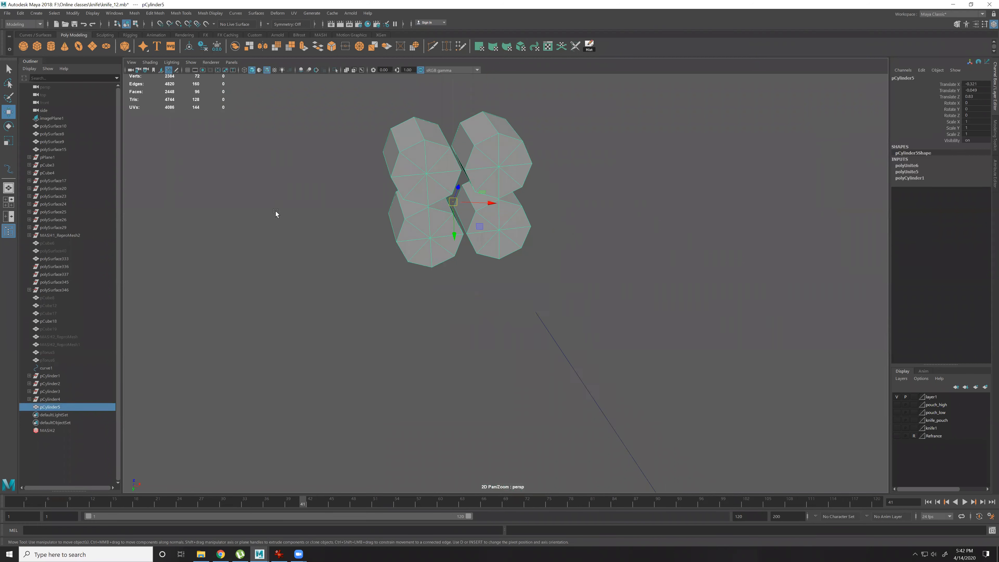
In the top view, move the cylinder bundle so its pivot sits near the starting point of the curve.
key("space")
key("space")
right_click_drag(323, 248, 514, 280, "alt")
left_click_drag(508, 278, 530, 230)
right_click_drag(515, 205, 546, 208, "alt")
middle_click_drag(546, 208, 520, 324, "alt")
right_click_drag(527, 328, 646, 411, "alt")
middle_click_drag(646, 410, 629, 330, "alt")
right_click_drag(628, 330, 708, 468, "alt")
middle_click_drag(669, 375, 639, 416)
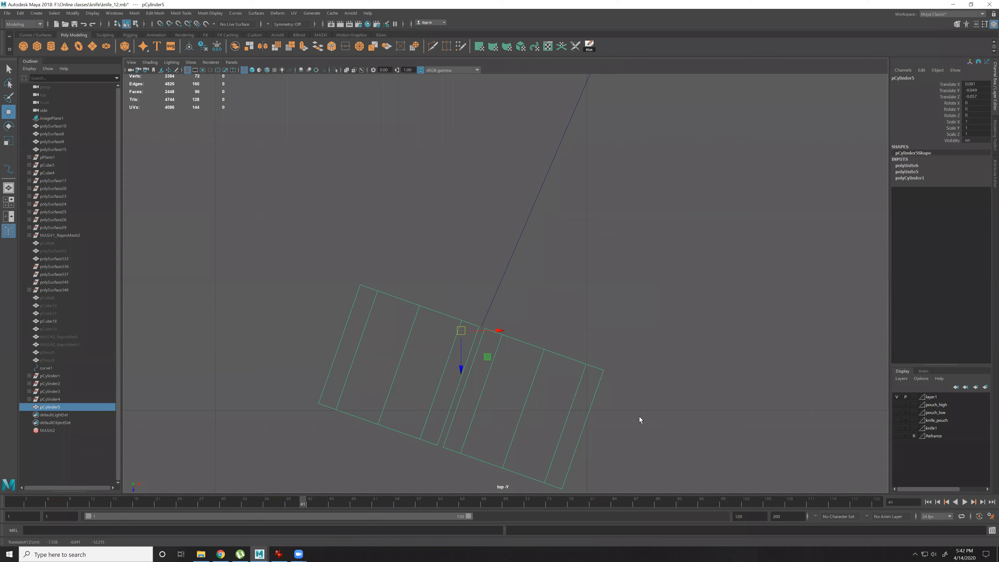
Delete all cylinder faces except the end caps facing the curve, and align the remaining caps with the curve's starting point.
right_click_drag(538, 371, 547, 414)
middle_click_drag(451, 404, 467, 318, "alt")
left_click_drag(272, 291, 627, 527)
key("Delete")
right_click_drag(554, 259, 589, 228)
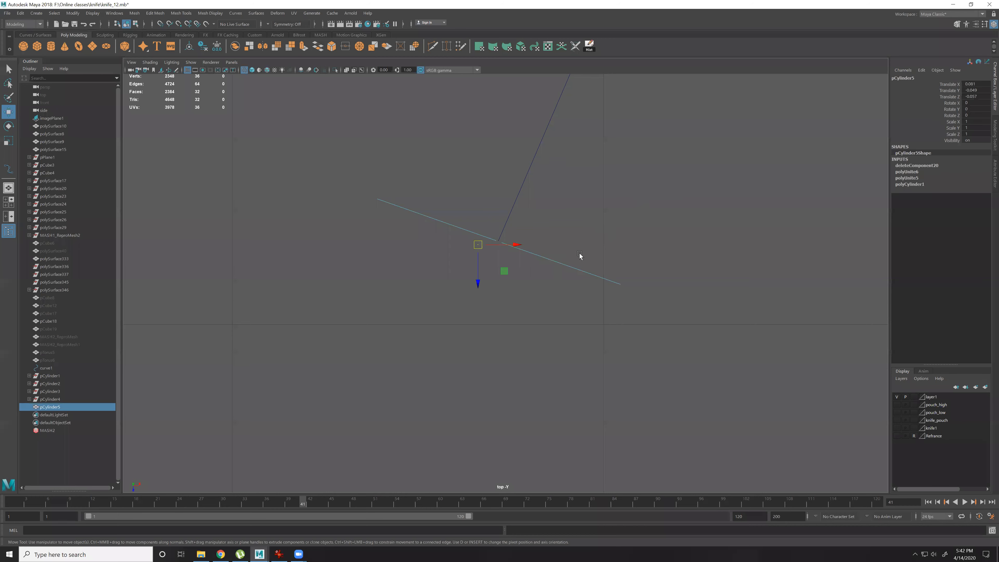
left_click_drag(478, 246, 476, 249)
In the perspective view, select all faces of the four caps together with the curve and extrude them along it.
key("space")
key("space")
key("f")
right_click_drag(558, 273, 559, 309)
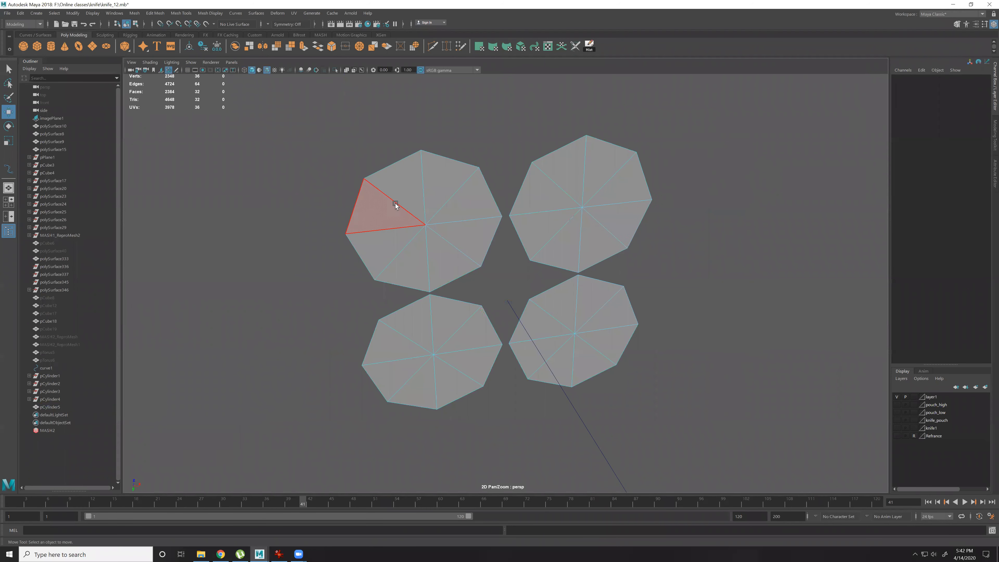
scroll(543, 301, "down", 3)
left_click_drag(745, 506, 701, 432)
left_click(542, 353)
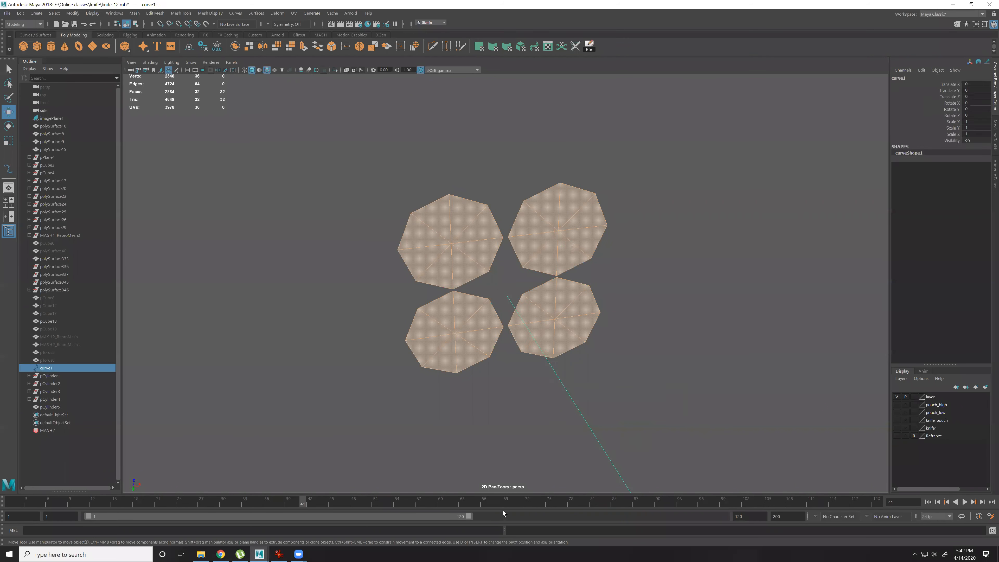
scroll(571, 347, "down", 3)
left_click_drag(571, 347, 607, 339, "alt")
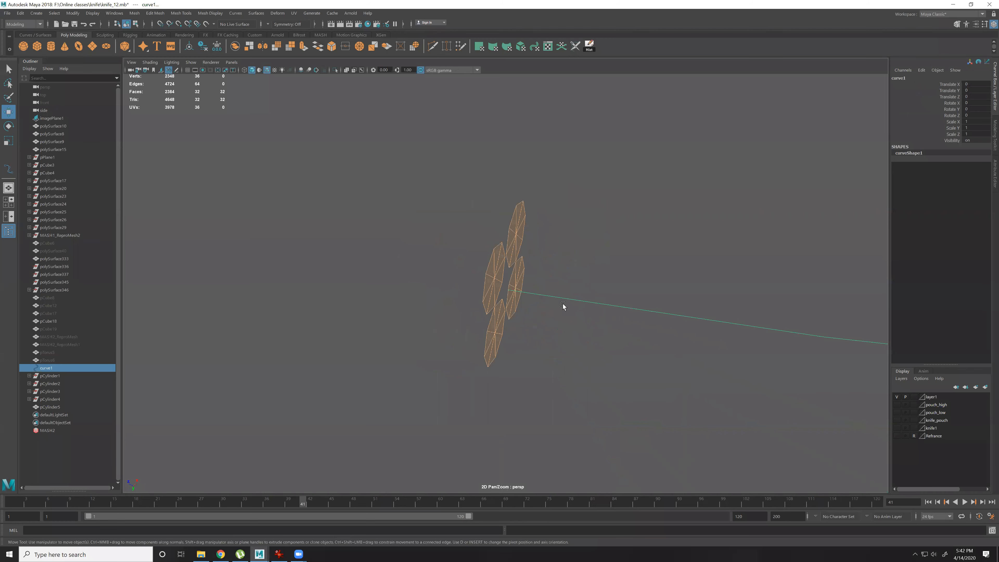
key("ctrl+z")
left_click_drag(678, 258, 651, 473, "shift")
right_click_drag(674, 275, 673, 290, "shift")
scroll(600, 267, "down", 3)
middle_click_drag(600, 267, 336, 334, "alt")
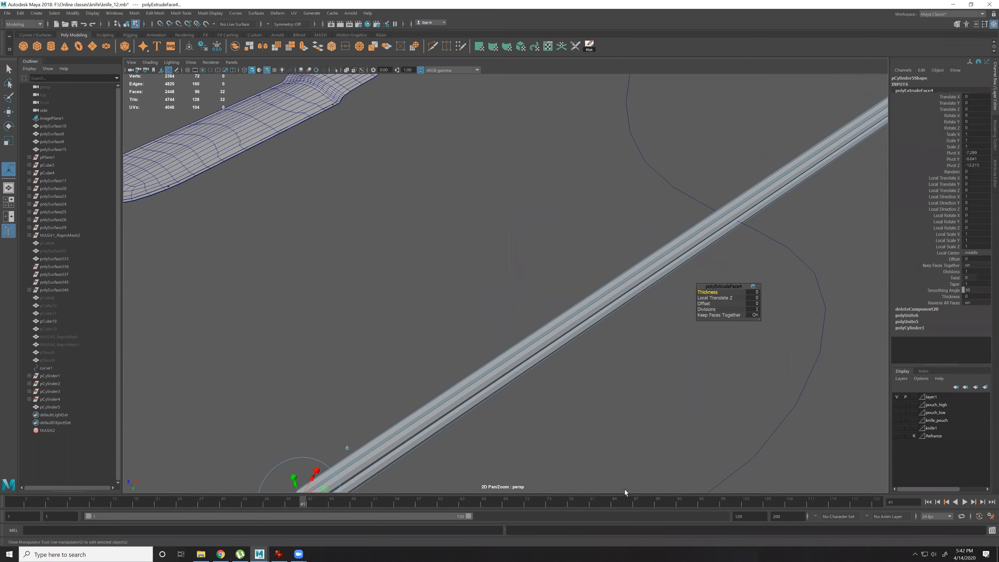
Set the extrusion's divisions to 25 so the strands follow the curve's bends.
scroll(625, 492, "down", 2)
scroll(513, 370, "down", 3)
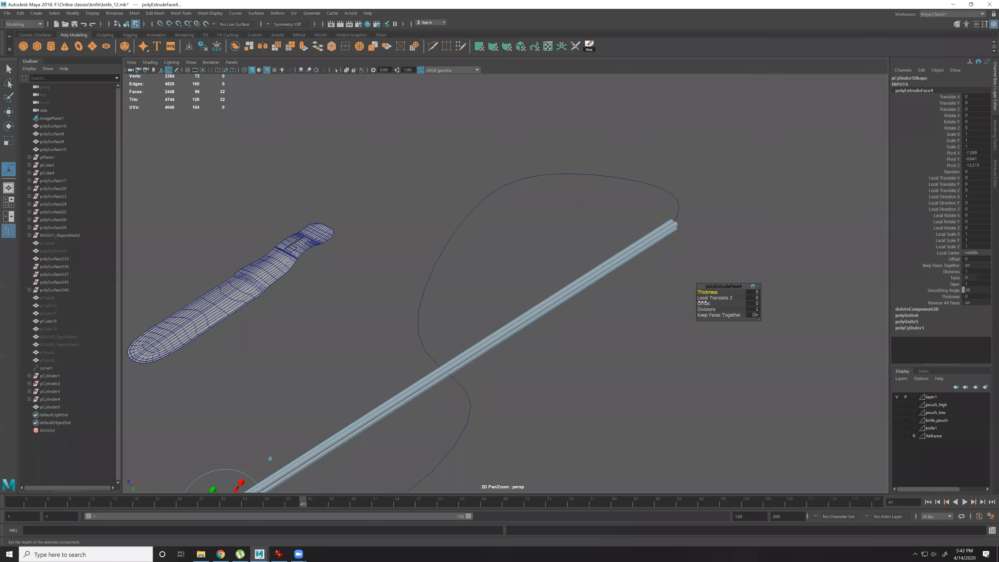
left_click_drag(706, 309, 510, 380)
middle_click_drag(510, 380, 544, 342, "alt")
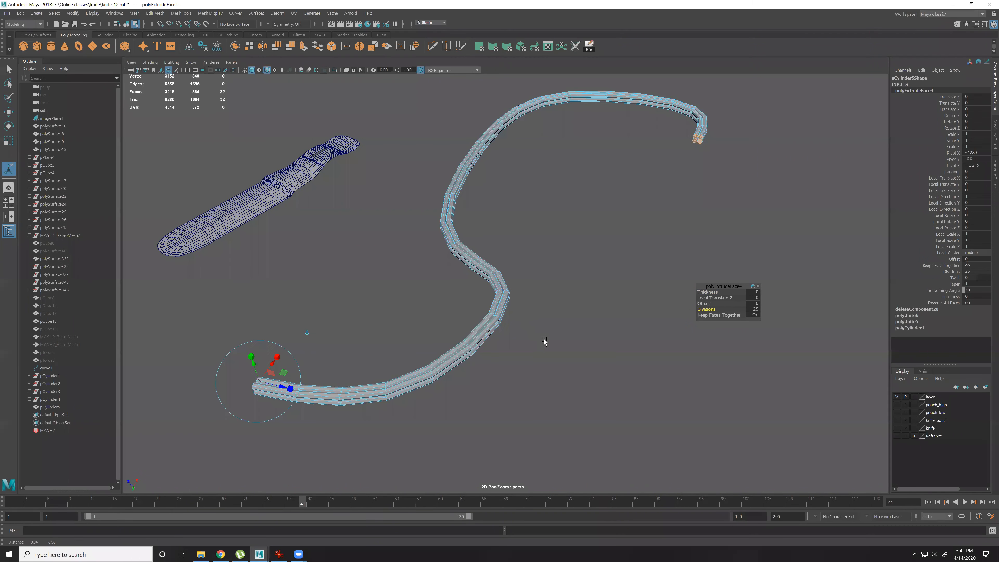
Return the strands to object mode and set the polyExtrudeFace4 divisions to 80.
scroll(544, 341, "up", 3)
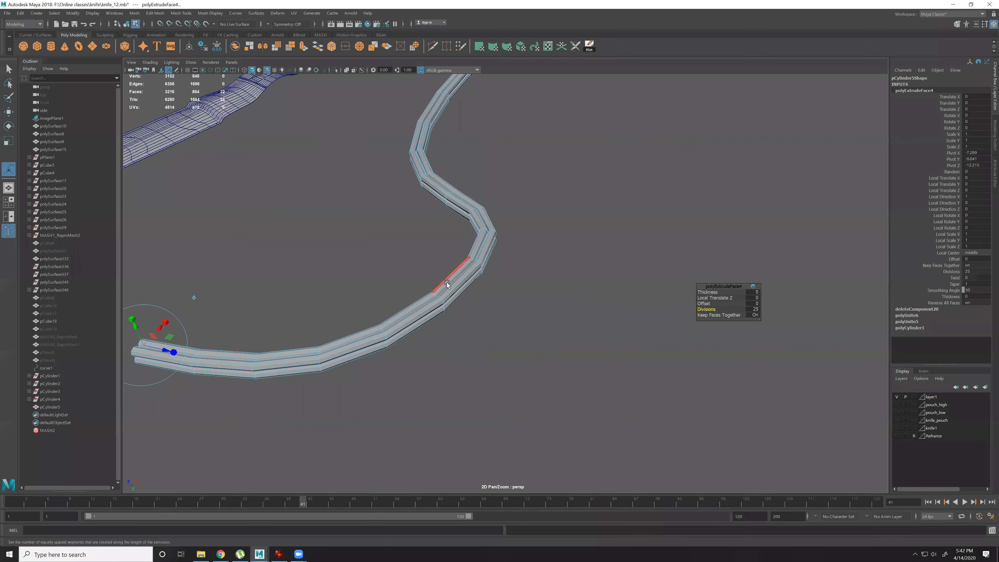
right_click_drag(447, 285, 563, 217)
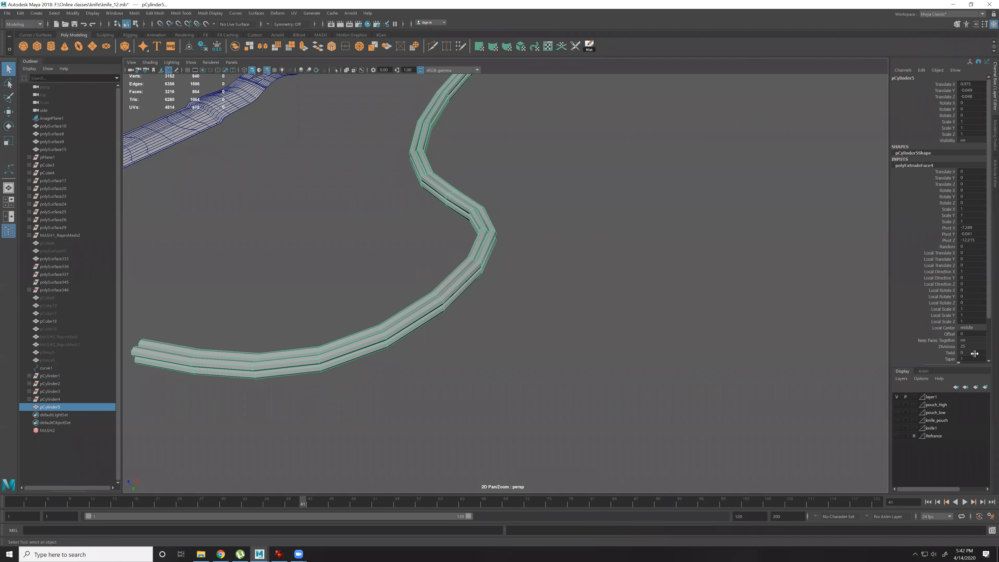
double_click(961, 347)
key("Return")
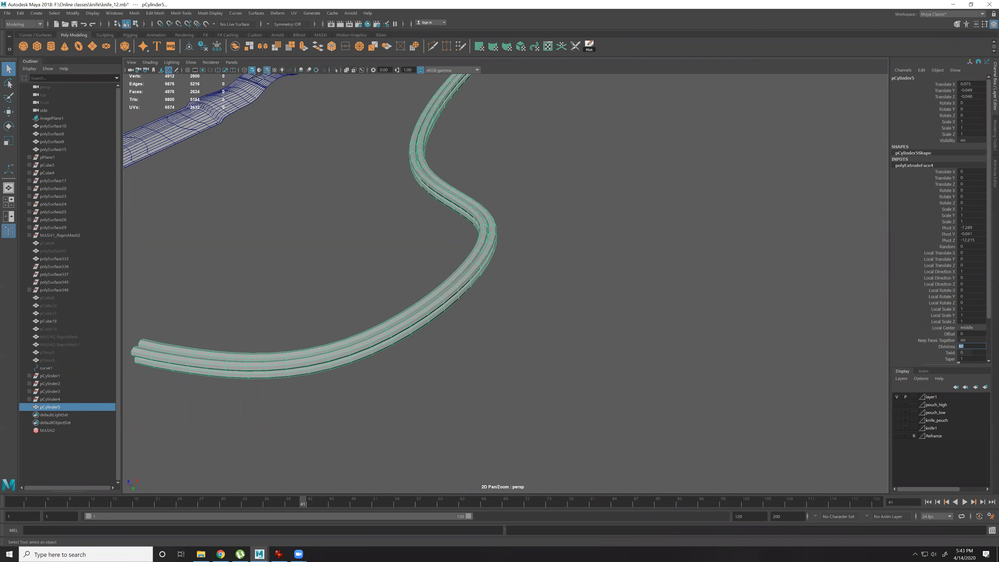
Show the extruded strands in smooth mesh preview and inspect them along their length.
scroll(508, 270, "down", 3)
left_click_drag(517, 290, 583, 286, "alt")
left_click(584, 407)
scroll(497, 290, "down", 3)
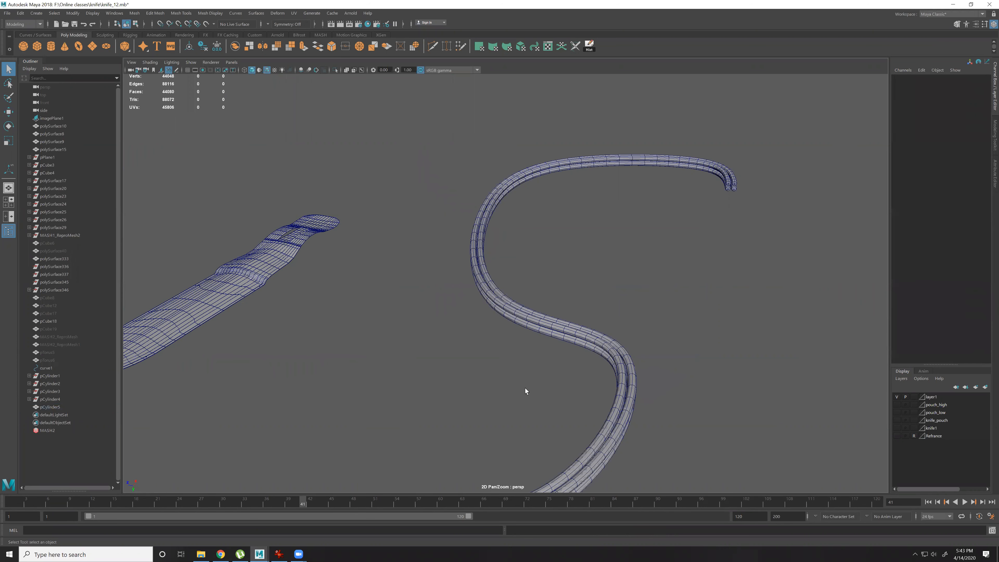
left_click_drag(556, 208, 403, 198, "alt")
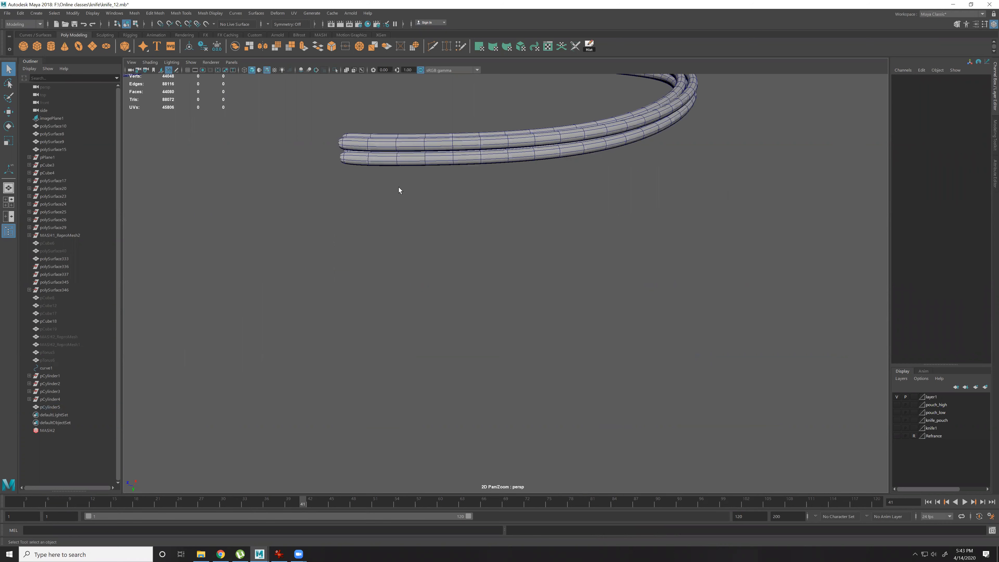
Set the twist of the strands' polyExtrudeFace4 to 180.
left_click(685, 118)
left_click(912, 166)
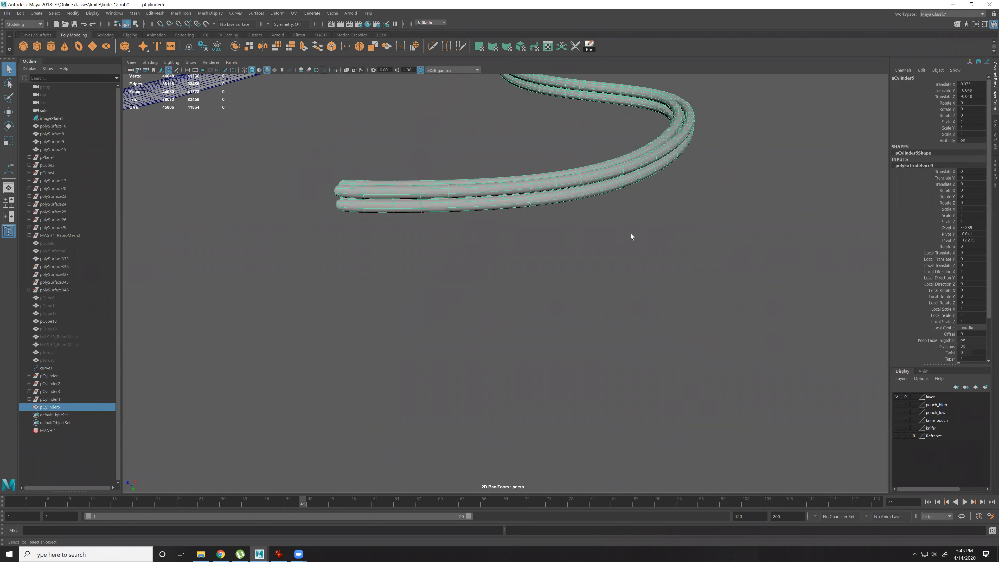
left_click(879, 255)
key("ctrl+z")
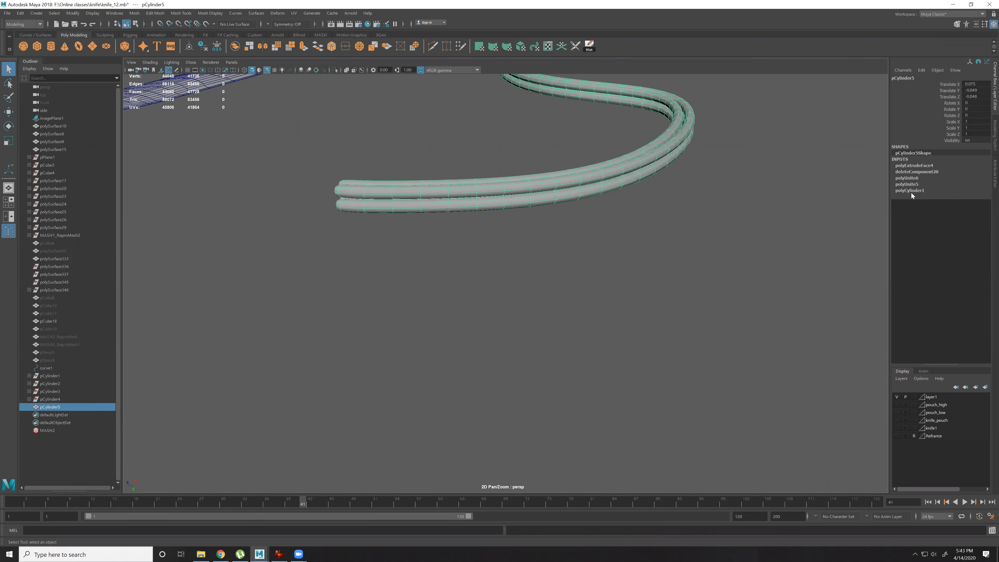
left_click(913, 166)
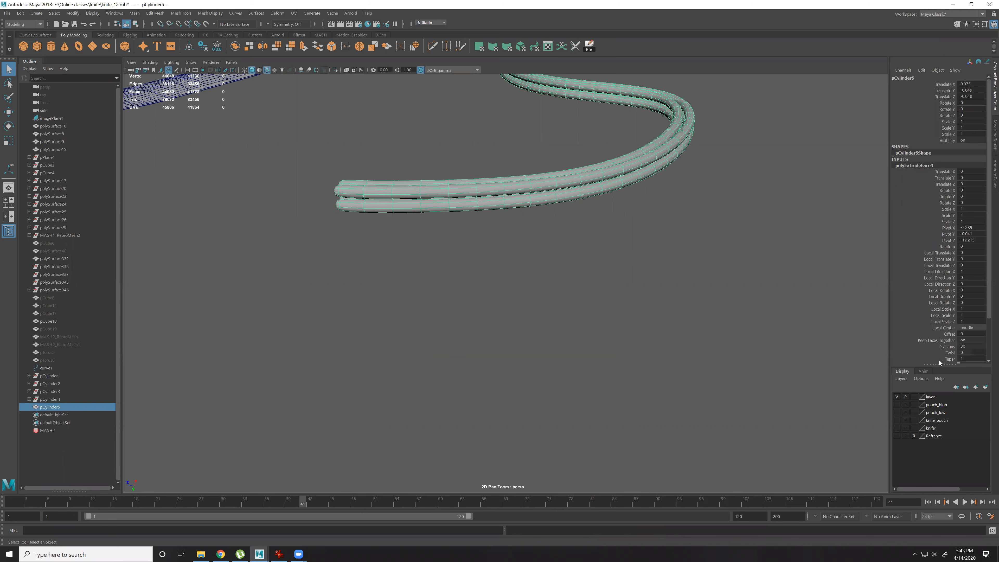
left_click(950, 352)
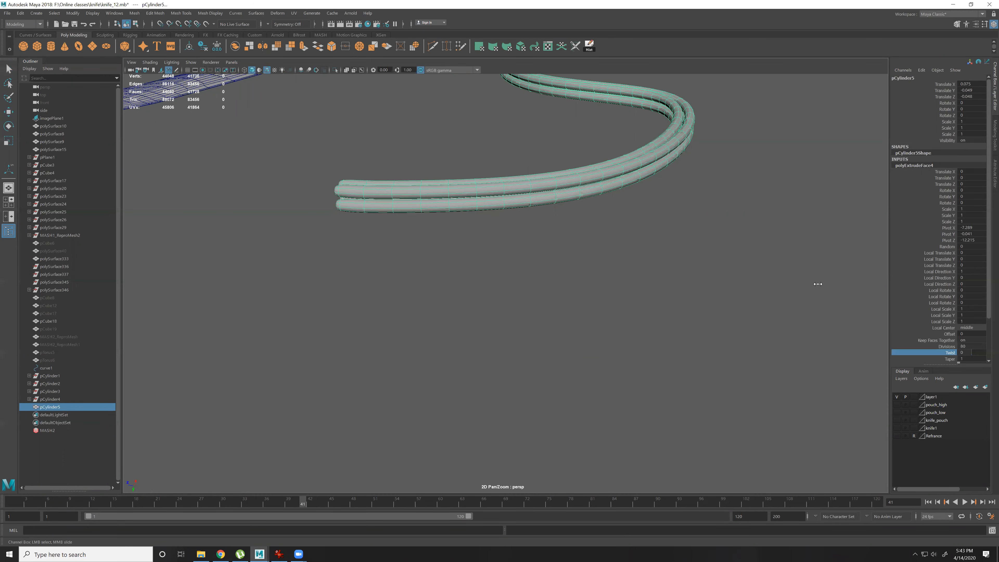
type("180")
key("Return")
Increase the extrusion's twist to 2000 and inspect how the four strands wind around each other.
mouse_move(553, 118)
middle_mouse_down("alt")
mouse_move(546, 279)
mouse_move(551, 119)
middle_mouse_up("alt")
left_click(971, 352)
type("2000")
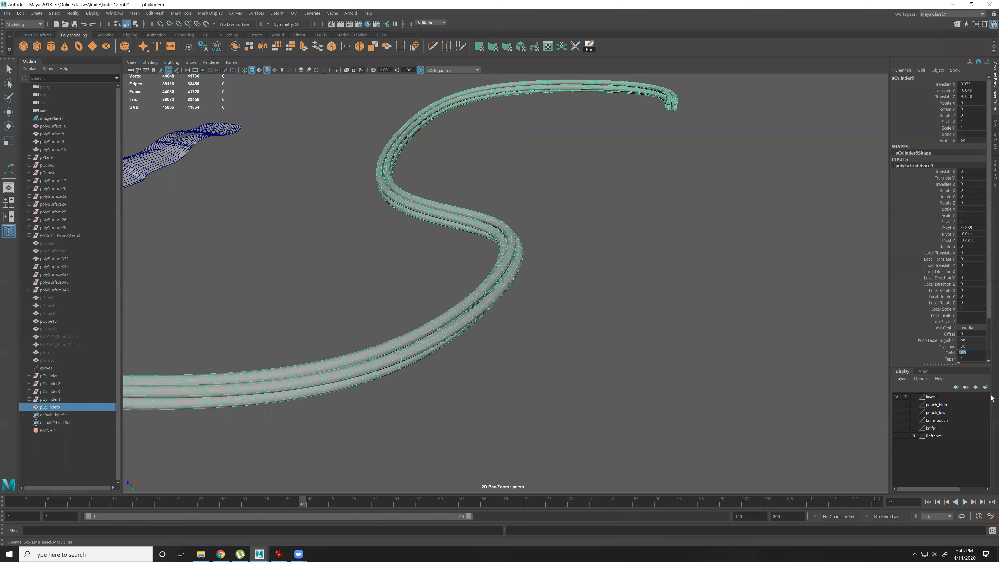
key("Return")
left_click(629, 335)
left_click_drag(569, 326, 511, 333, "alt")
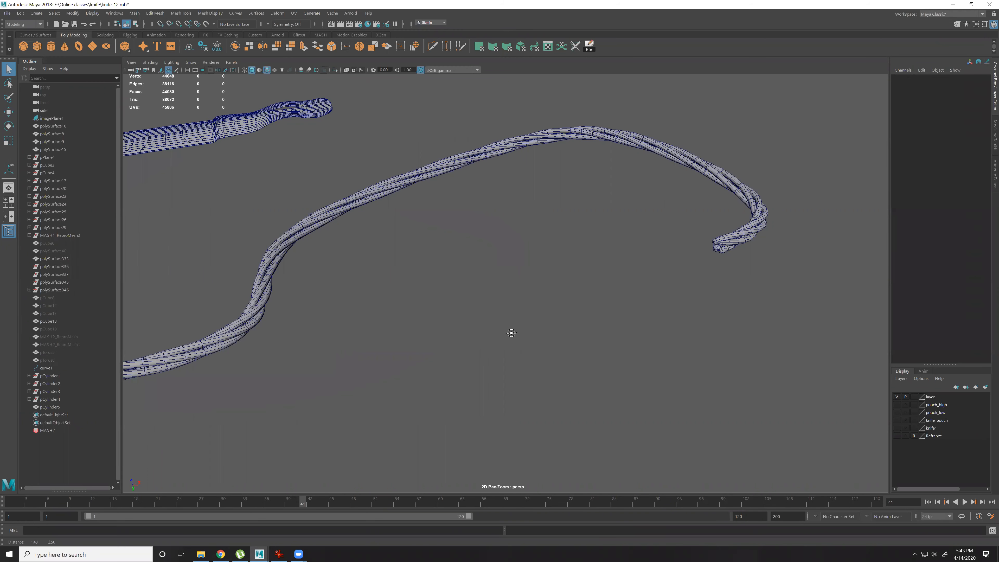
right_click_drag(511, 333, 554, 347, "alt")
left_click_drag(491, 193, 436, 197, "alt")
Select the rope and set its polyExtrudeFace4 twist to 4000.
left_click(469, 201)
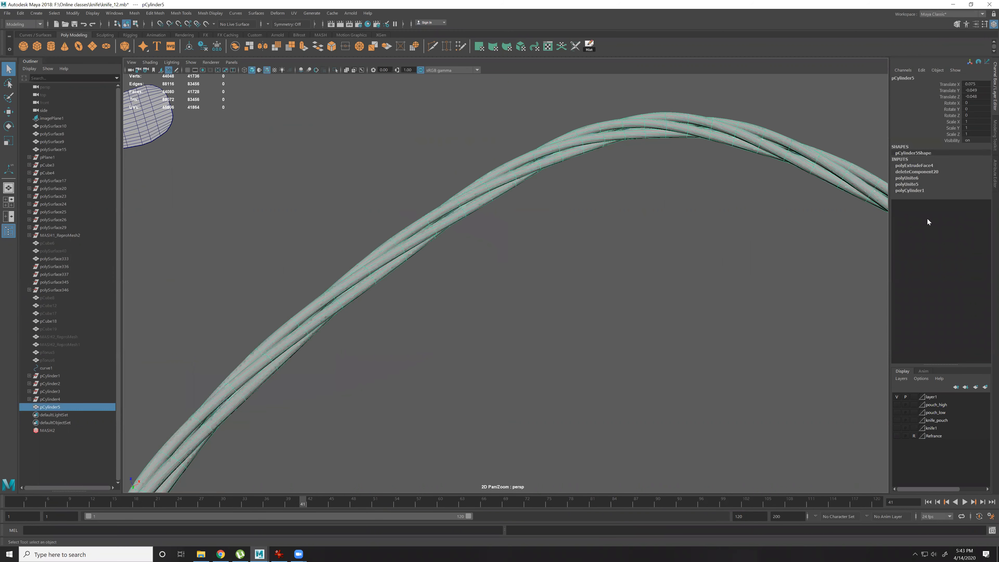
left_click(904, 167)
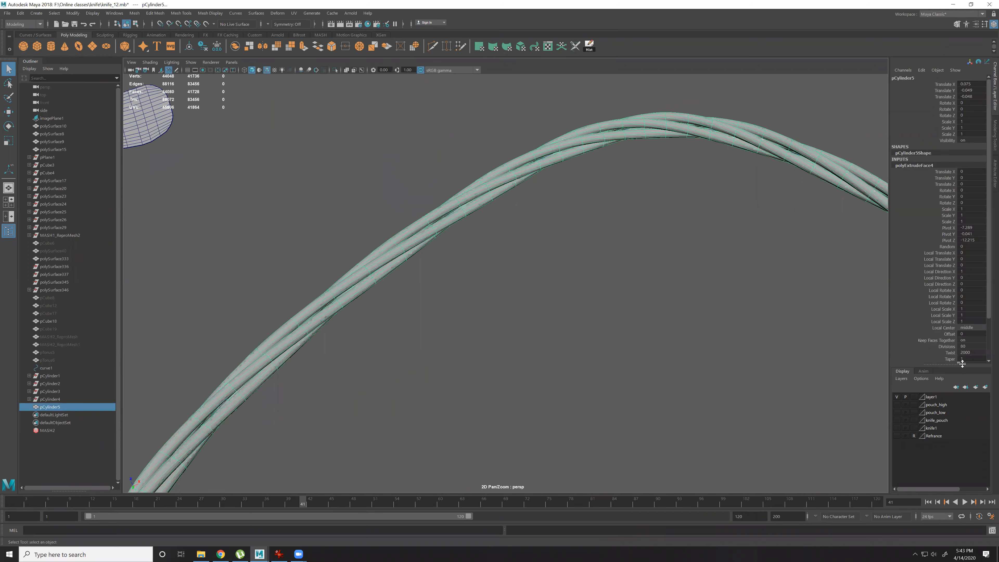
double_click(970, 352)
type("4000")
key("Return")
Set the rope extrusion's divisions to 120 and deselect the rope.
double_click(970, 346)
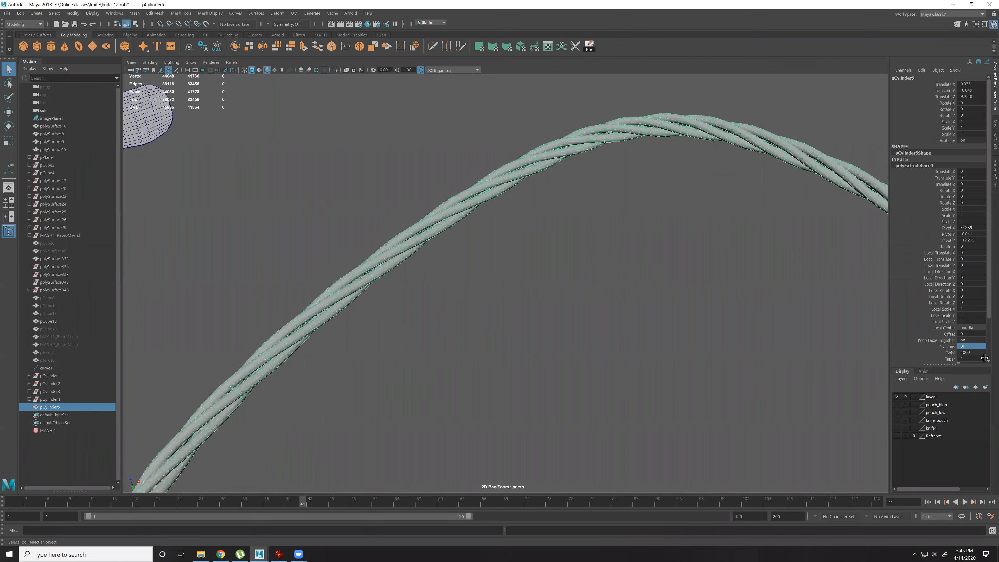
type("120")
key("Return")
left_click(477, 243)
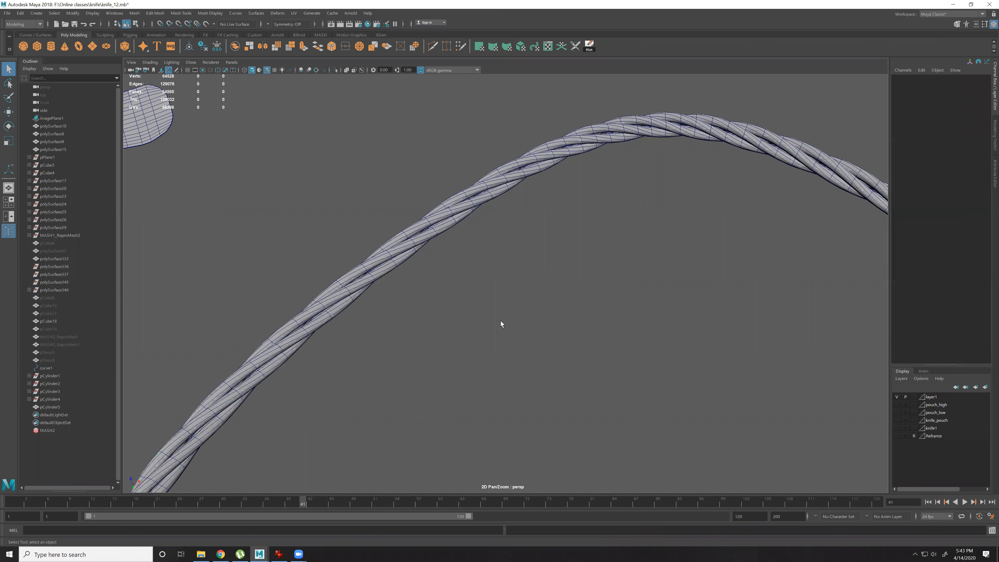
scroll(479, 232, "down", 3)
left_click_drag(569, 380, 477, 276, "alt")
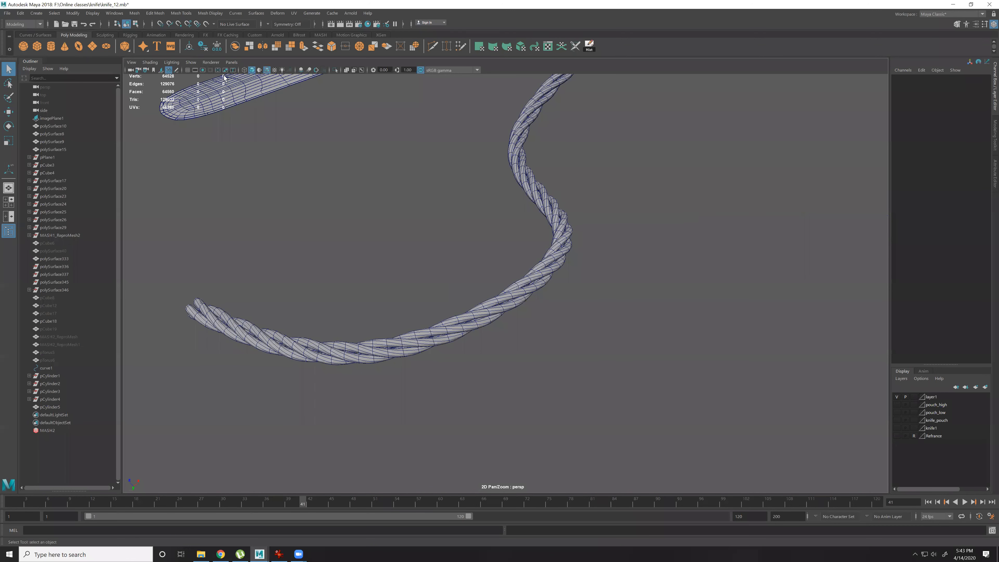
Turn off wireframe on shaded and inspect the twisted rope beside the knife from several angles.
left_click(266, 71)
scroll(492, 220, "down", 3)
left_click_drag(492, 204, 497, 240, "alt")
scroll(619, 248, "up", 3)
left_click_drag(619, 248, 573, 302, "alt")
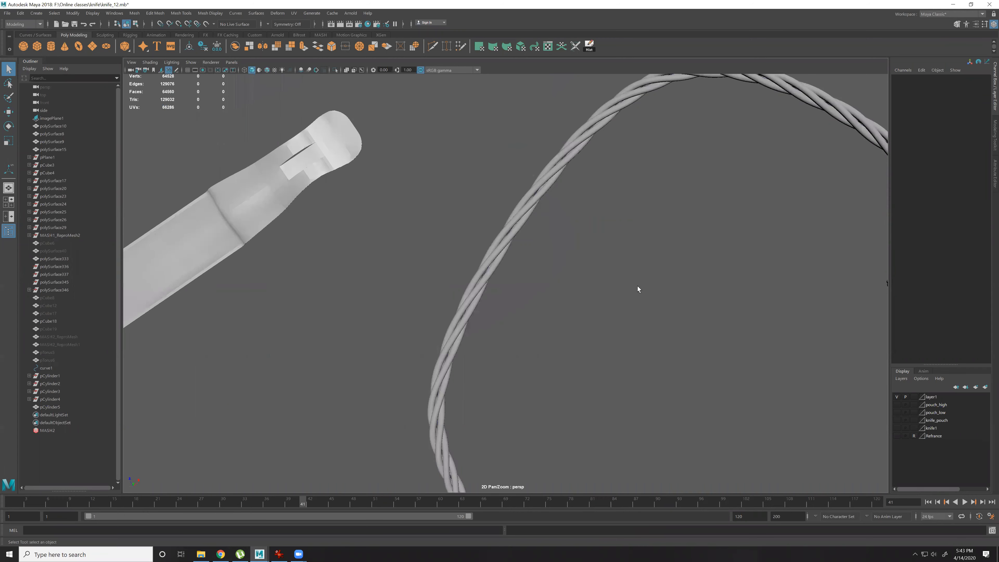
scroll(638, 286, "down", 3)
left_click_drag(637, 286, 548, 251, "alt")
scroll(668, 310, "up", 3)
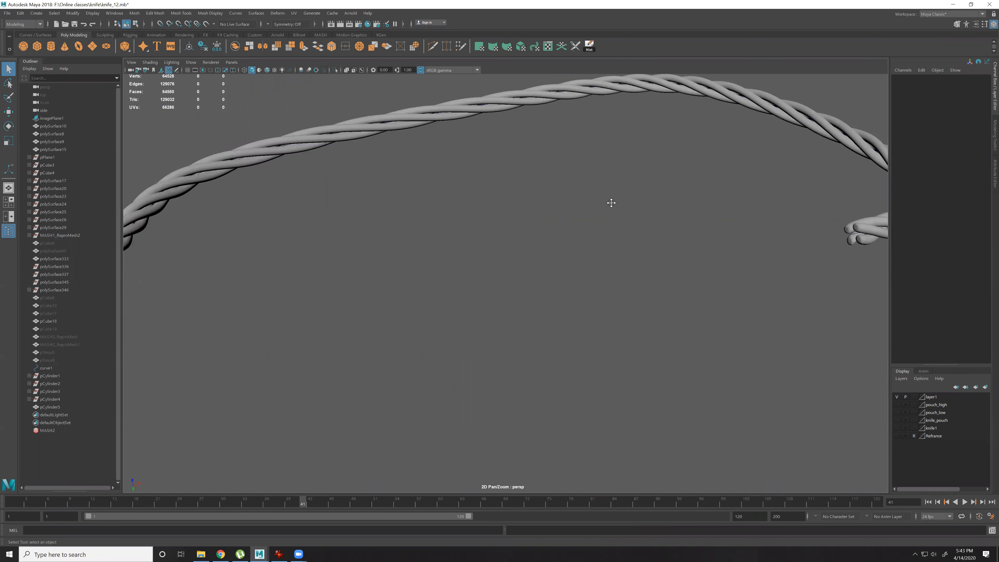
Switch the view to wireframe display and pick the path curve running through the centre of the rope.
key("4")
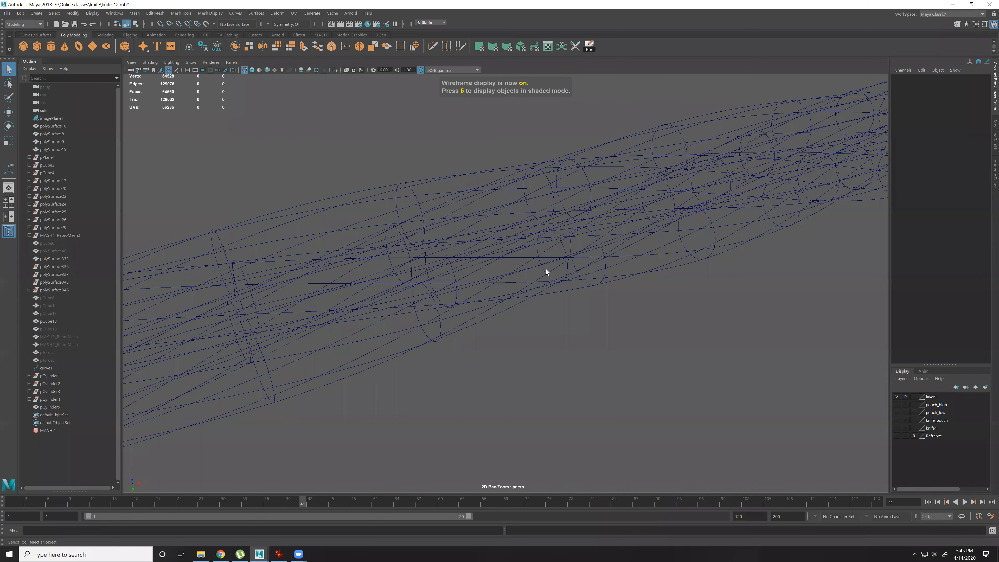
scroll(541, 259, "up", 3)
left_click(517, 217)
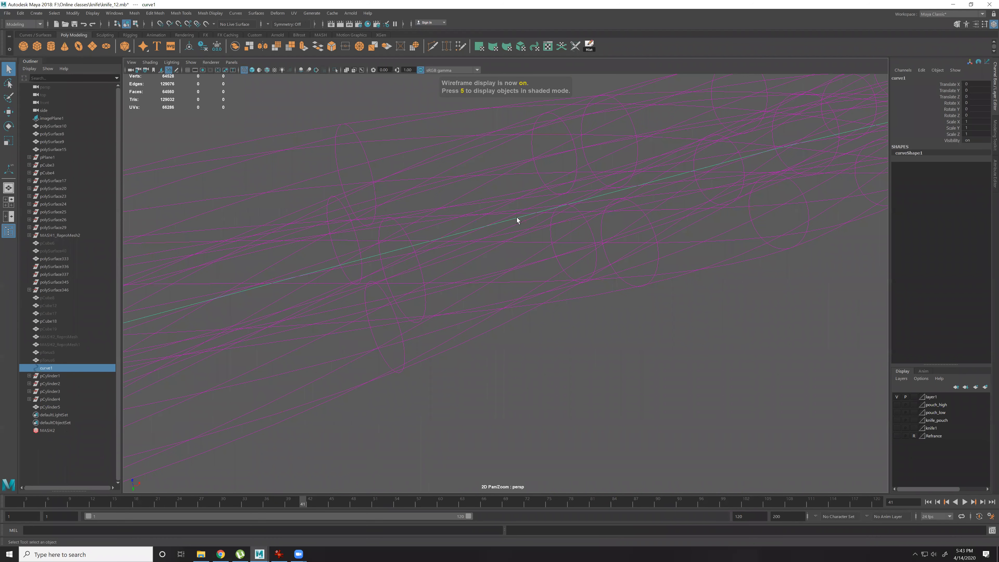
right_click_drag(518, 218, 507, 159)
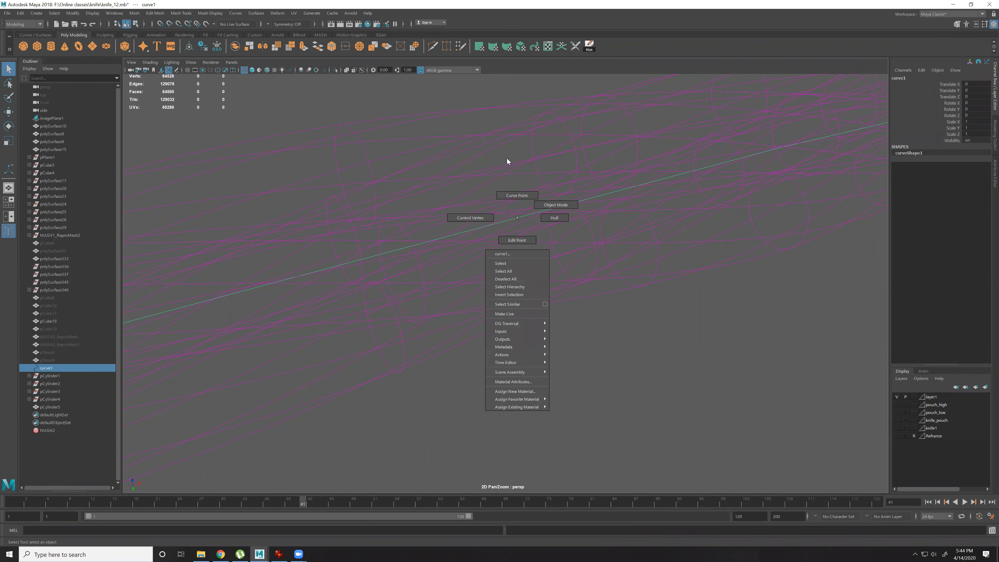
scroll(542, 253, "down", 5)
left_click(709, 342)
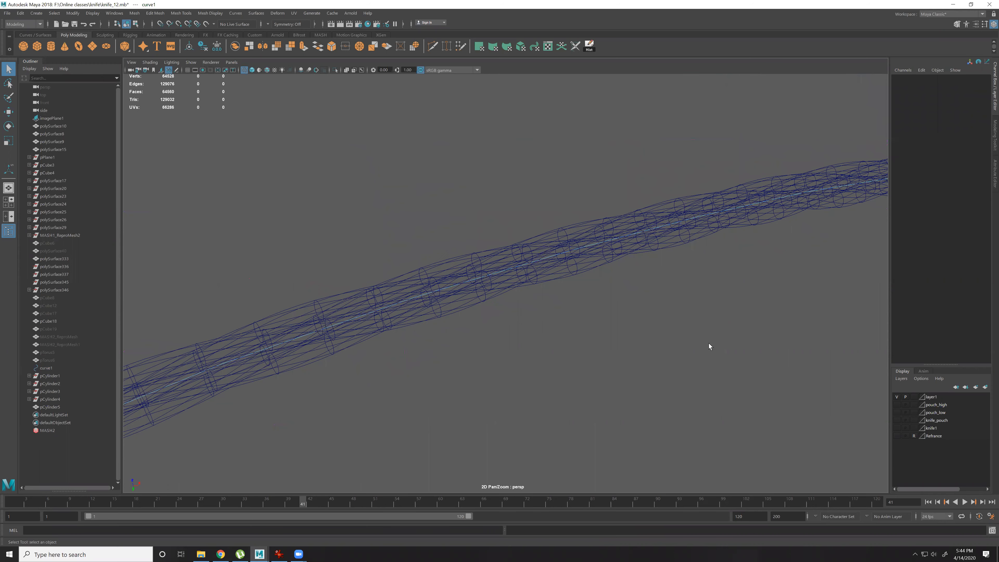
Put the path curve inside the rope into control vertex mode.
middle_click_drag(631, 290, 569, 267, "alt")
scroll(510, 212, "up", 3)
middle_click_drag(759, 335, 656, 245, "alt")
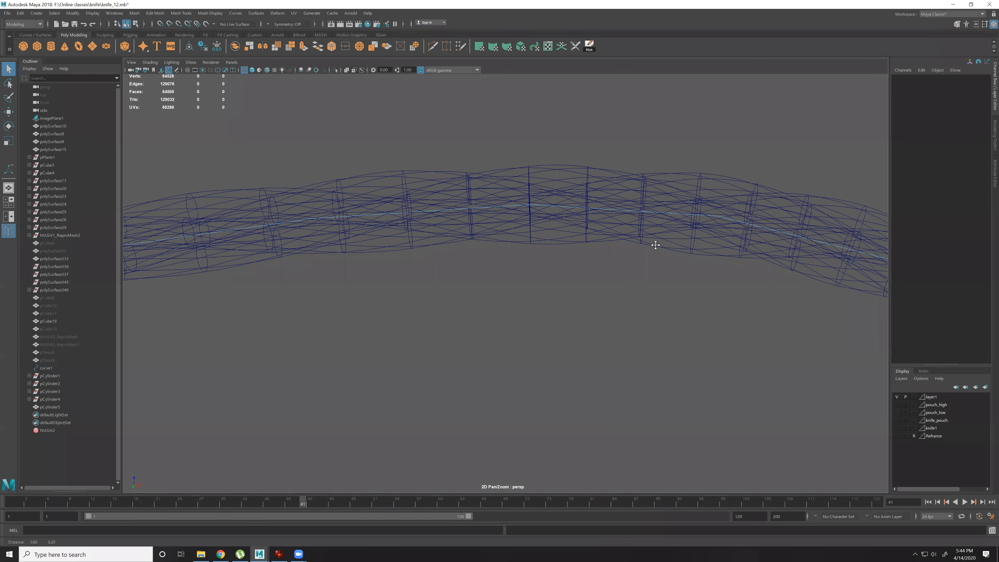
middle_click_drag(767, 366, 614, 314, "alt")
scroll(610, 194, "up", 2)
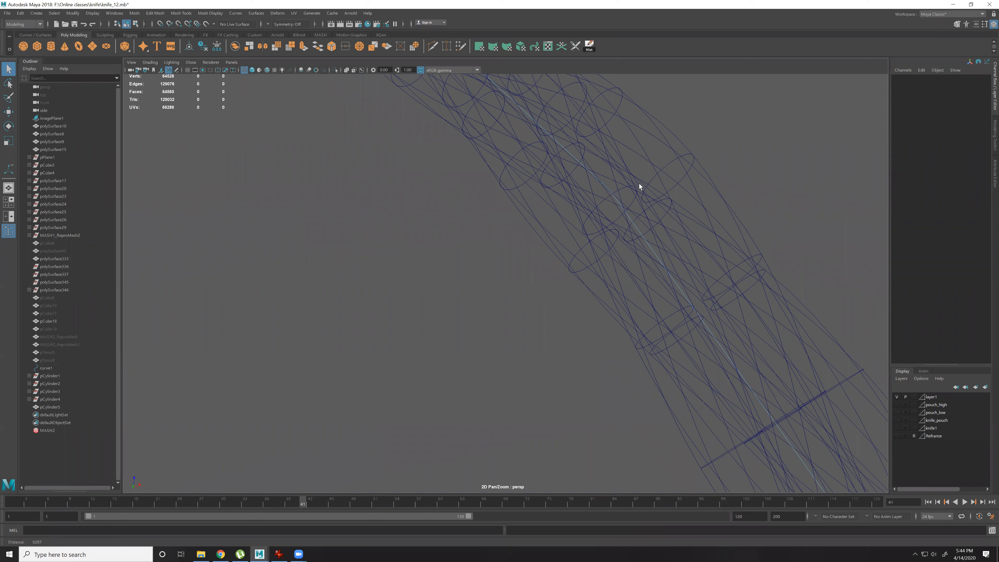
scroll(644, 177, "up", 3)
right_click_drag(644, 178, 589, 207)
scroll(407, 173, "down", 5)
scroll(638, 303, "down", 5)
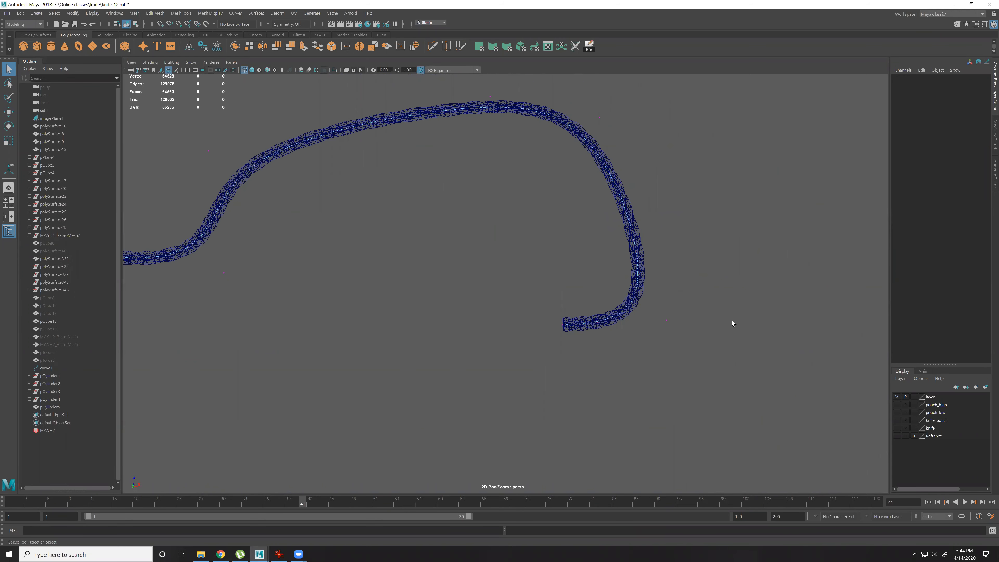
Move the control vertex at the outside of the rope's hooked end up along the bend, then restore shaded display.
scroll(713, 340, "up", 4)
left_click(716, 331)
key("w")
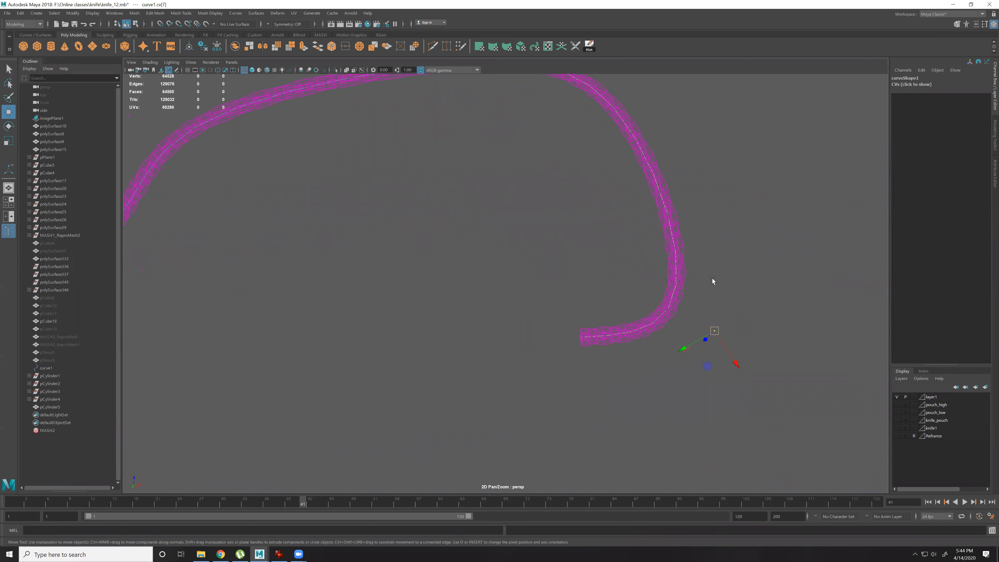
left_click(747, 301)
left_click_drag(699, 293, 699, 294)
left_click_drag(715, 331, 709, 261)
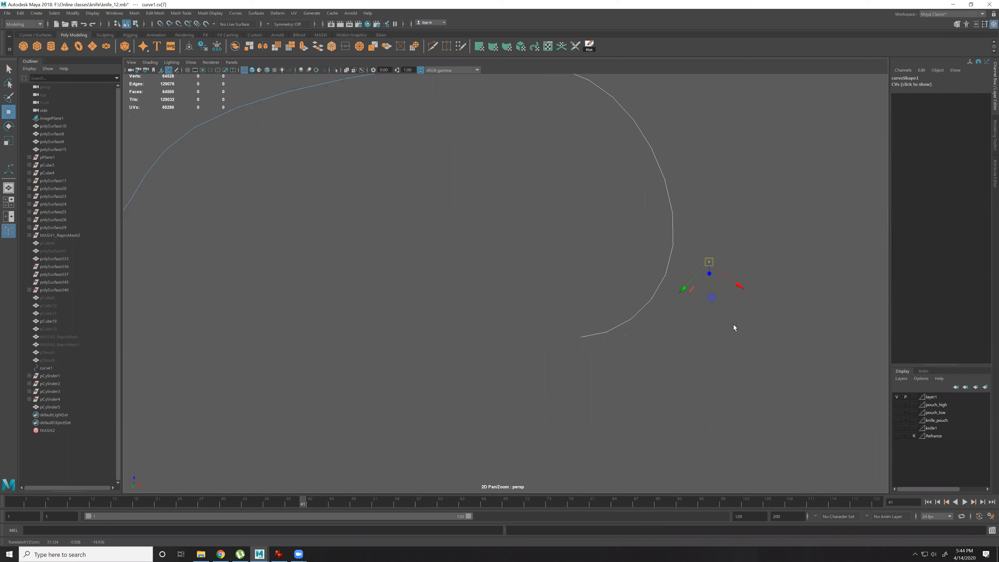
key("5")
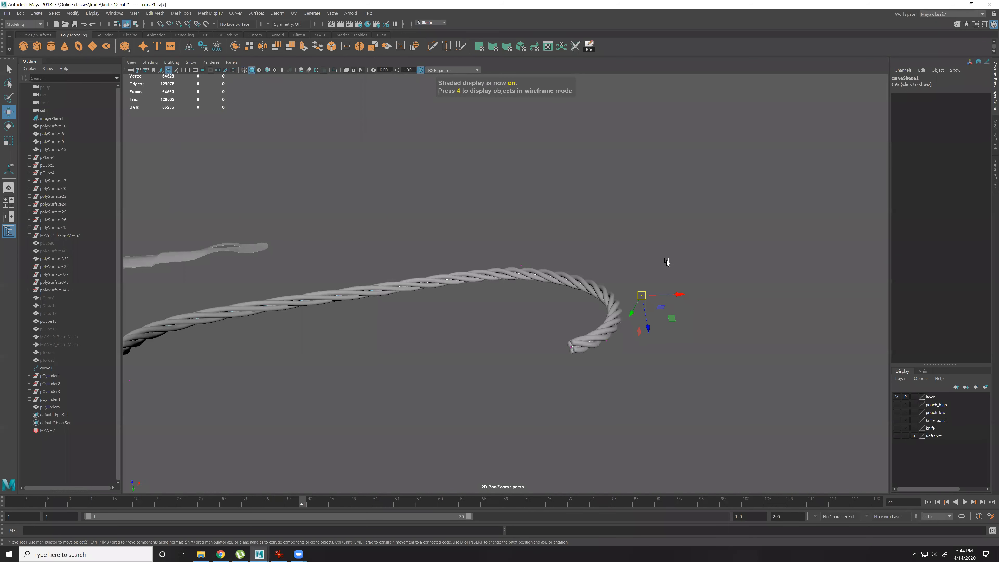
Move the control vertices in the middle of the curve to smooth the rope's S-shaped bend.
left_click_drag(410, 245, 521, 256, "alt")
left_click_drag(443, 289, 395, 230)
left_click_drag(505, 342, 478, 368, "alt")
left_click_drag(467, 356, 405, 344)
left_click_drag(372, 306, 366, 293, "alt")
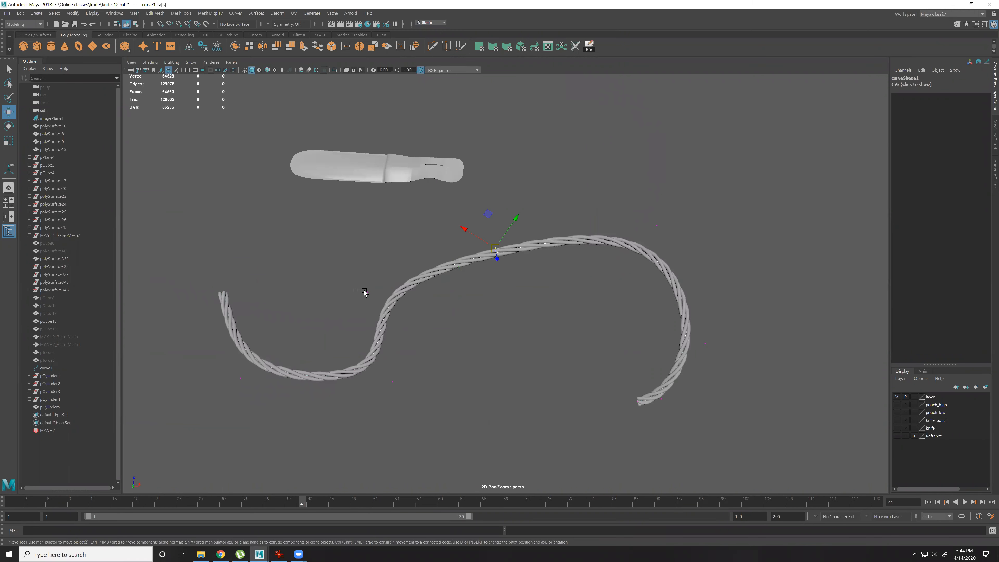
left_click(406, 259)
left_click_drag(418, 263, 418, 266)
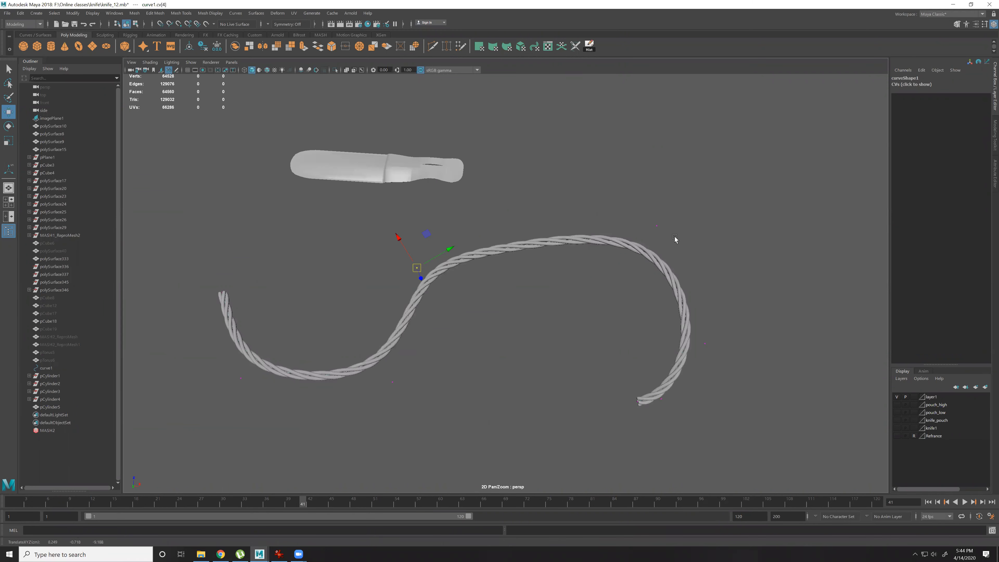
Move more of the curve's control vertices to reshape the upper arc and sharpen the bend near the rope's short end.
left_click(655, 224)
left_click_drag(597, 229, 598, 230)
middle_click_drag(320, 336, 432, 276, "alt")
left_click_drag(432, 276, 500, 253)
left_click_drag(598, 317, 373, 215, "alt")
left_click_drag(310, 198, 310, 198)
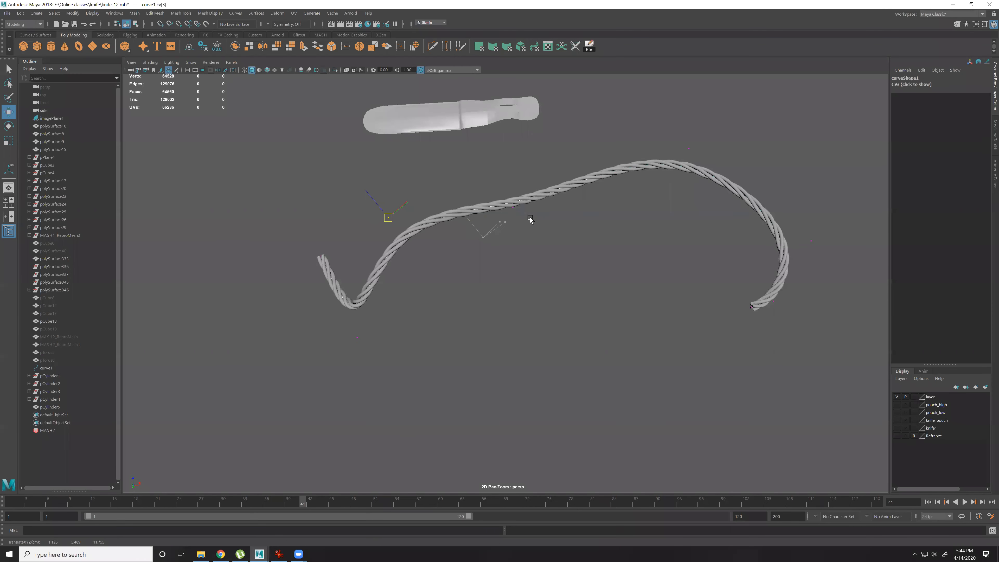
Move the control vertex near the short-end bend over toward the knife so the rope crosses itself in a loop.
left_click_drag(512, 207, 525, 249)
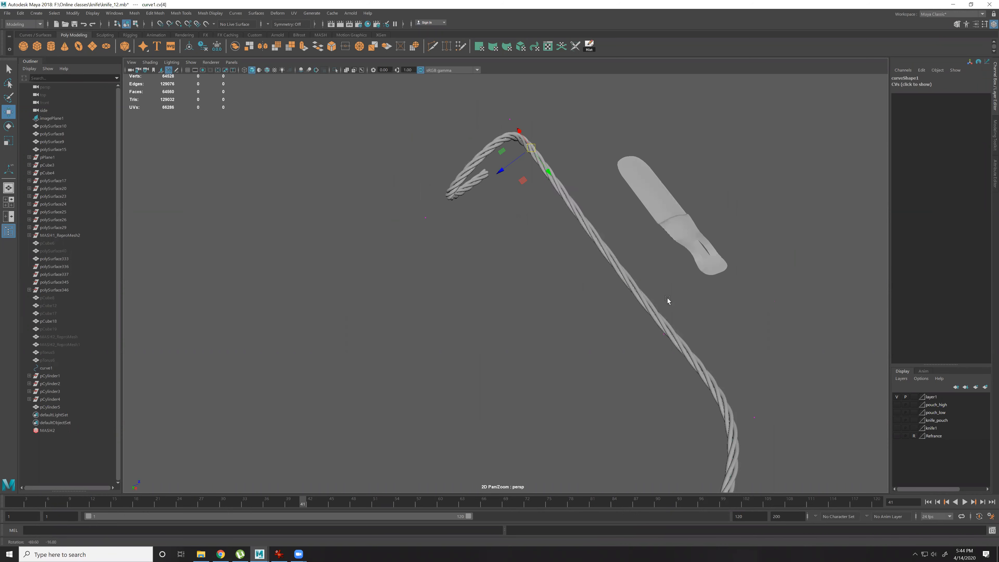
left_click_drag(665, 334, 606, 215)
middle_click_drag(634, 182, 656, 178)
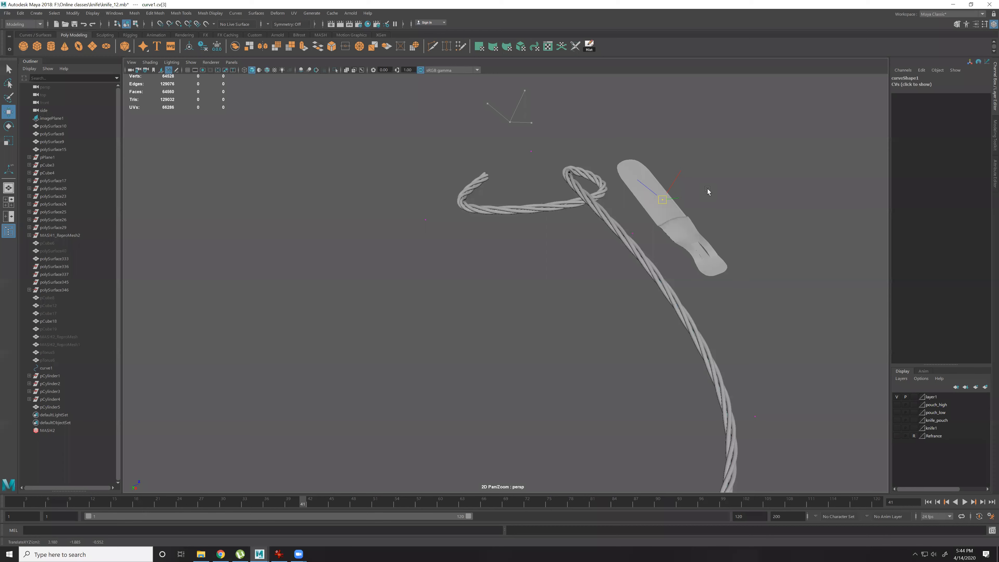
left_click_drag(709, 194, 613, 235, "alt")
middle_click_drag(699, 308, 584, 298, "alt")
mouse_move(584, 298)
left_mouse_down("alt")
mouse_move(584, 281)
mouse_move(583, 310)
left_mouse_up("alt")
Move the control vertex beside the rope's long section closer to it, and undo the extra move made after it.
left_click_drag(532, 199, 524, 237)
left_click_drag(524, 299, 508, 354, "alt")
middle_click_drag(509, 354, 509, 284, "alt")
left_click_drag(504, 307, 455, 317, "alt")
left_click_drag(407, 320, 347, 351)
left_click_drag(421, 198, 390, 251)
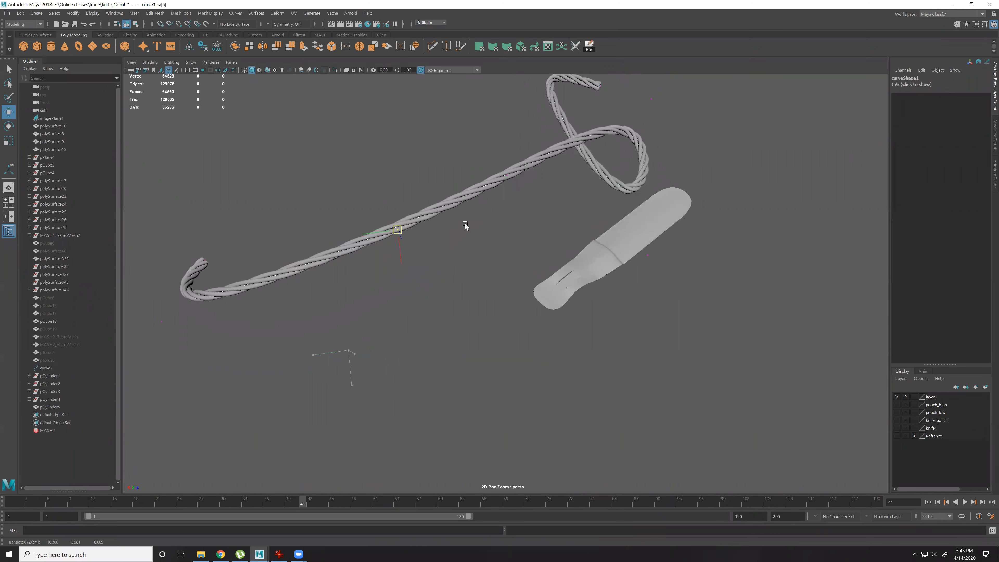
left_click_drag(498, 179, 506, 176)
key("ctrl+z")
Select the control vertex beside the long section and inspect the rope loop against the knife from several angles.
left_click_drag(502, 246, 551, 154, "alt")
left_click(496, 245)
left_click_drag(684, 175, 419, 256, "alt")
left_click_drag(502, 276, 526, 269, "alt")
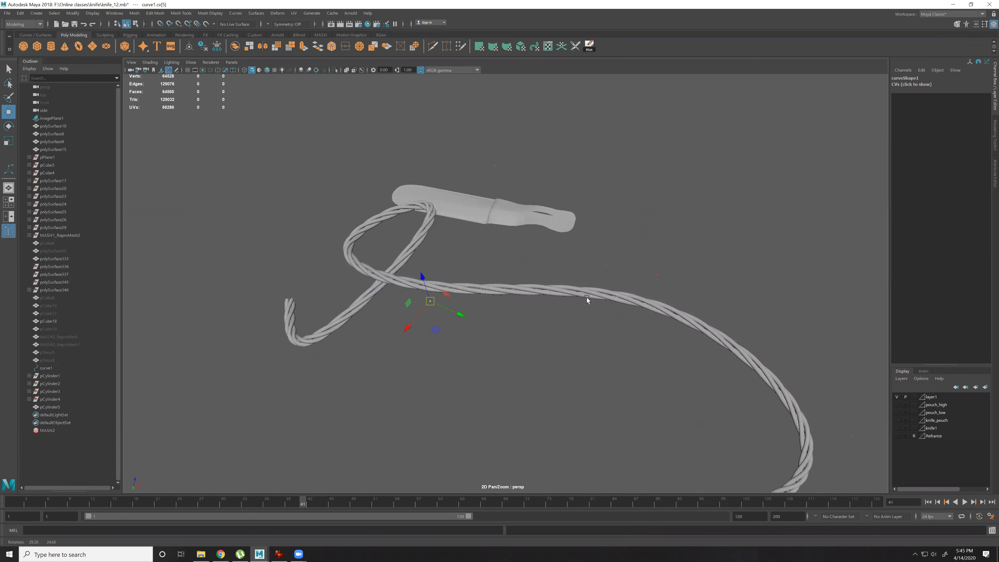
left_click_drag(713, 247, 696, 264, "alt")
left_click(696, 263)
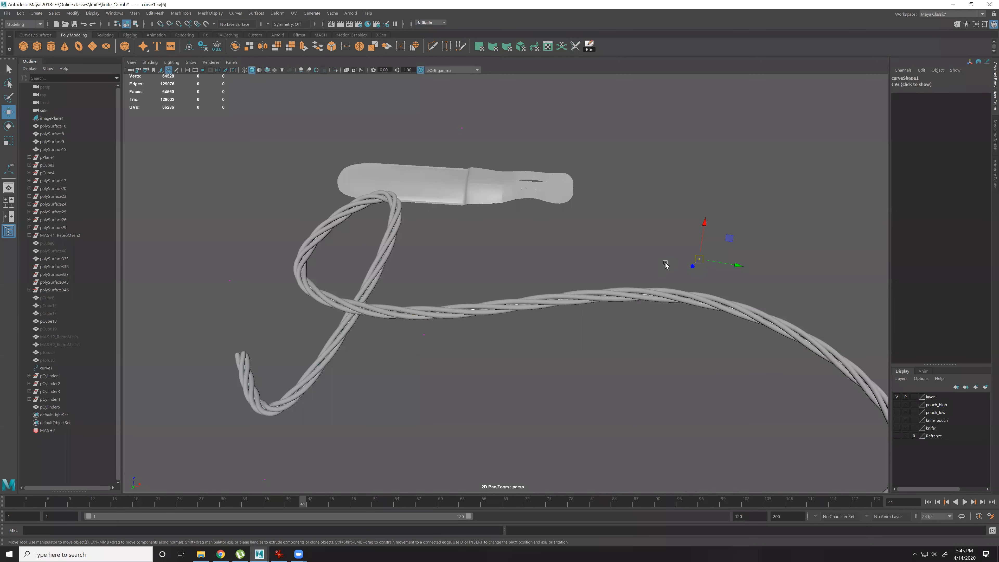
left_click_drag(595, 277, 519, 363, "alt")
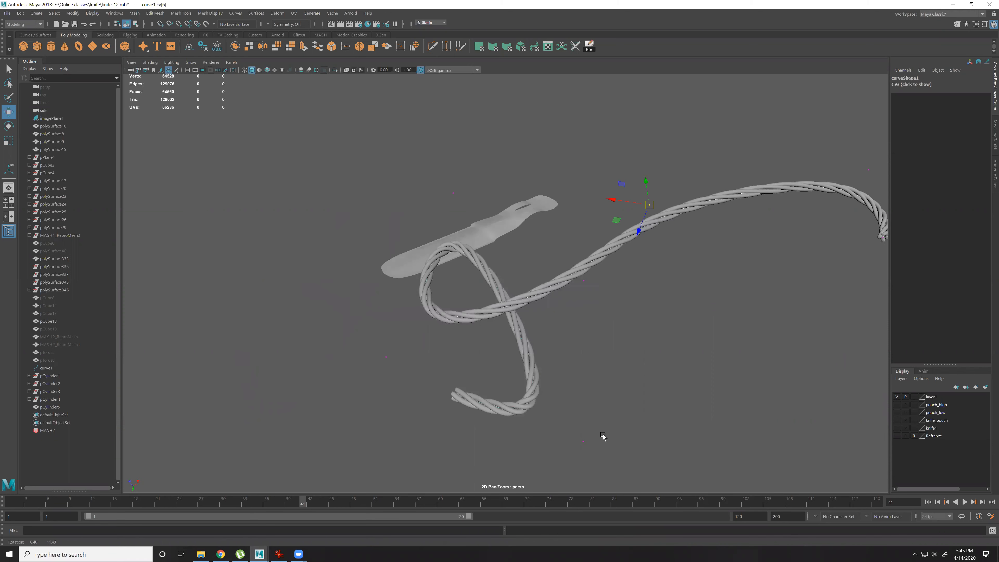
Adjust the curve's control vertices, undo the unwanted moves, and reposition the last two vertices at the rope's far end.
left_click(599, 453)
left_click_drag(599, 453, 654, 322)
left_click_drag(653, 323, 575, 268)
left_click(541, 255)
left_click(586, 374)
mouse_move(589, 376)
left_mouse_down()
mouse_move(615, 397)
mouse_move(596, 378)
left_mouse_up()
key("ctrl+z")
key("ctrl+z")
left_click_drag(721, 147, 797, 182, "alt")
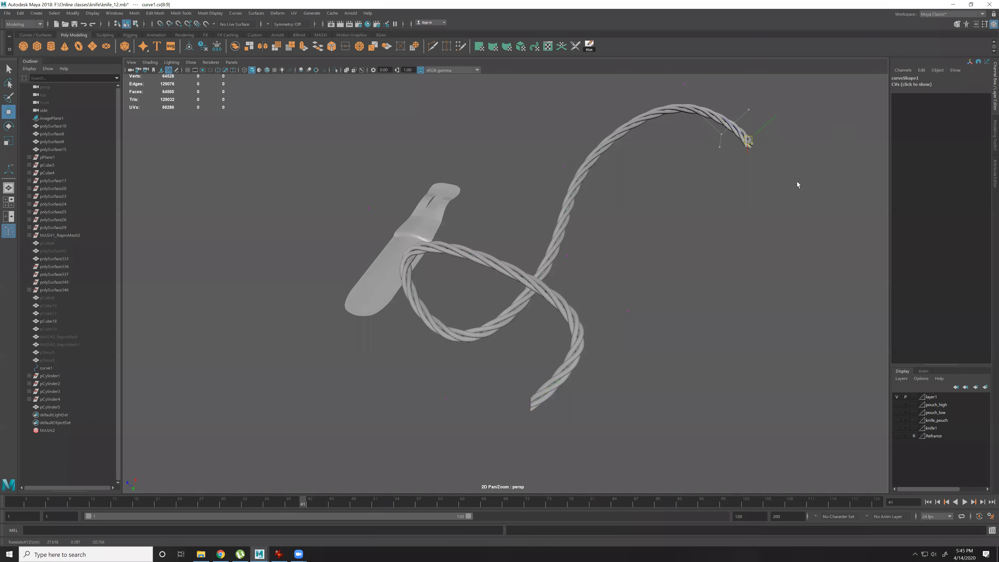
Try moving the first control vertex at the rope's short end to several positions and undo the change.
middle_click_drag(507, 389, 492, 235, "alt")
left_click(490, 244)
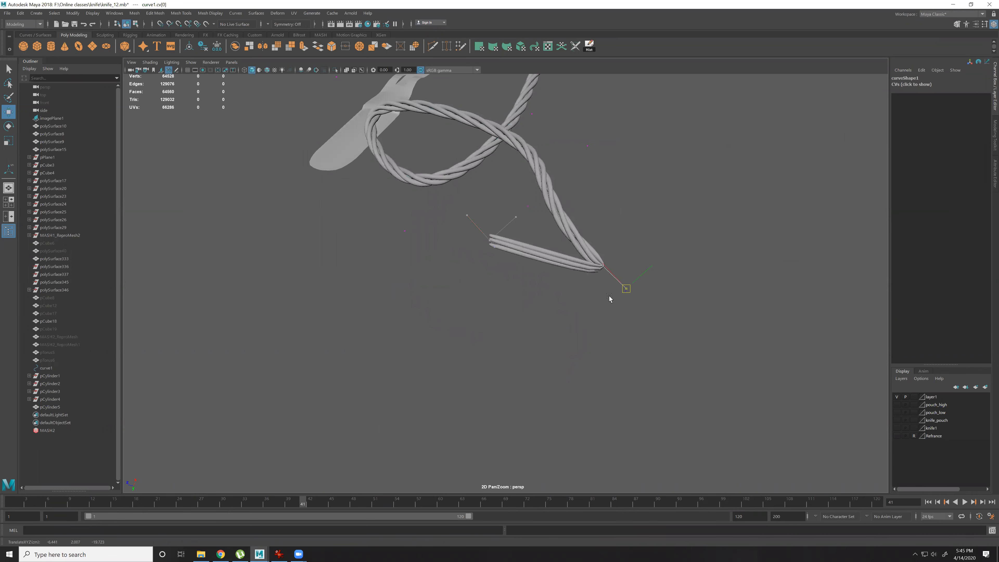
left_click_drag(609, 296, 601, 224)
middle_click_drag(633, 286, 468, 388)
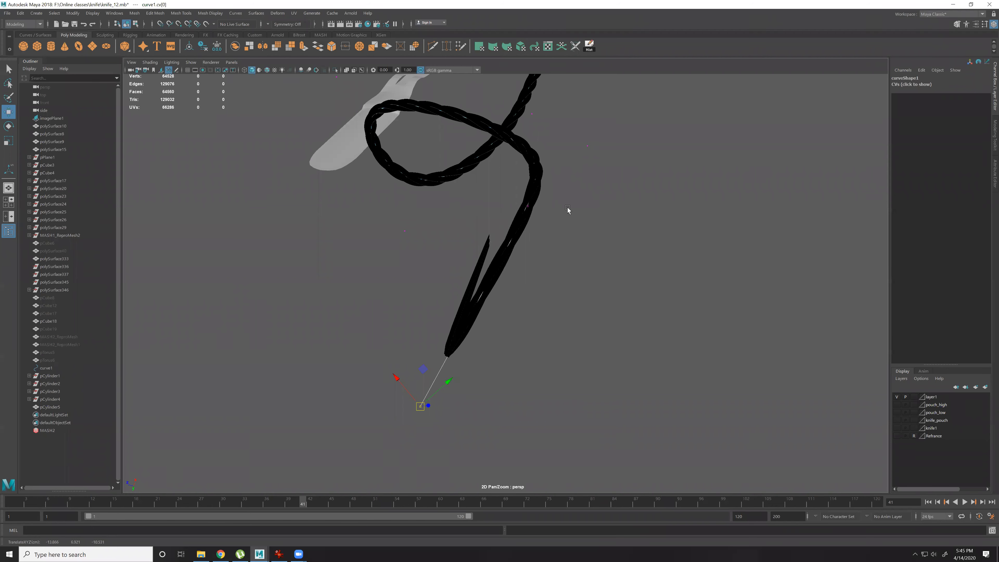
left_click_drag(625, 355, 627, 257, "alt")
key("ctrl+z")
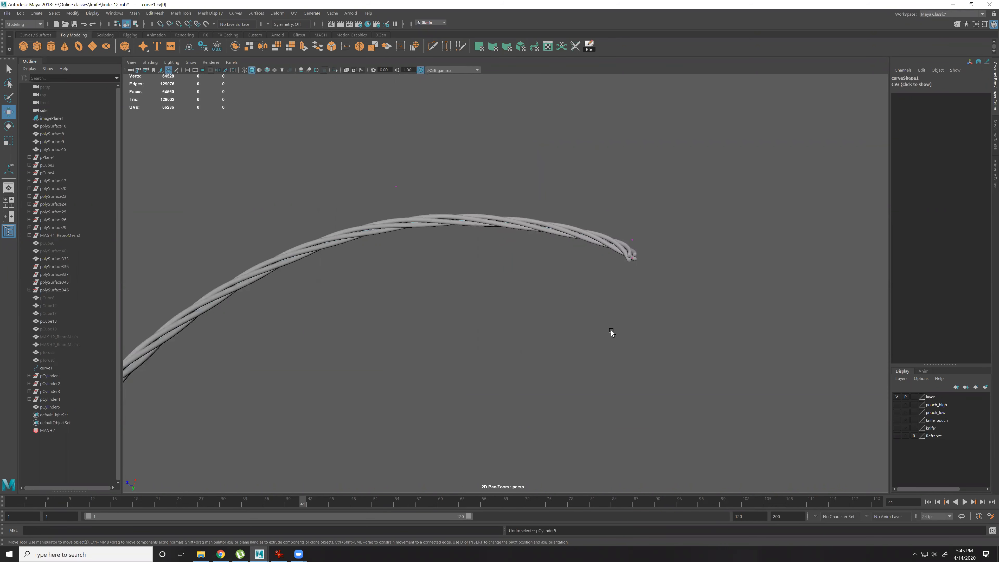
Move the control vertices at the rope's far end outward to lengthen and flatten its final arc.
left_click_drag(566, 257, 790, 217, "alt")
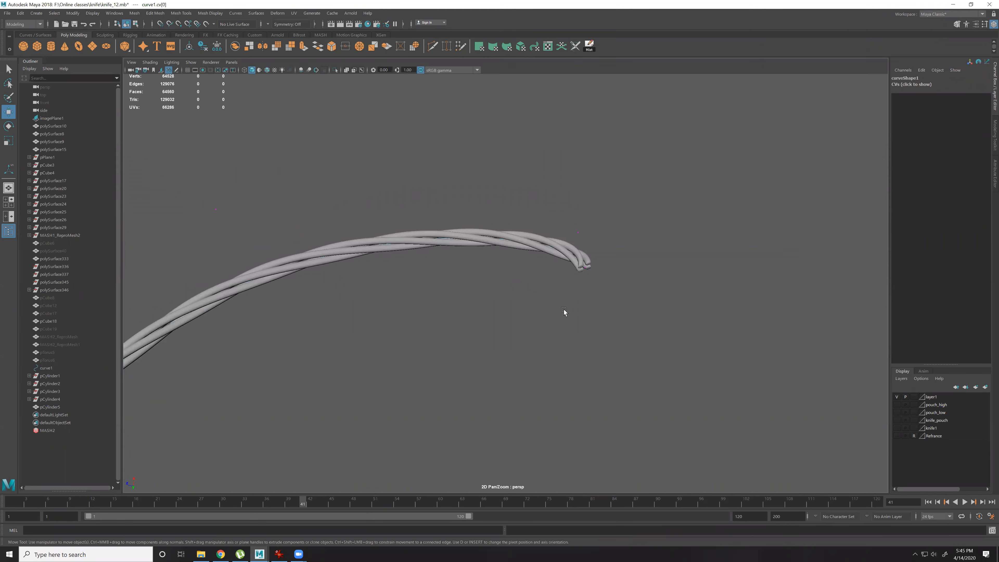
left_click(587, 269)
left_click_drag(588, 270, 643, 313)
left_click(578, 233)
left_click_drag(592, 236, 819, 196)
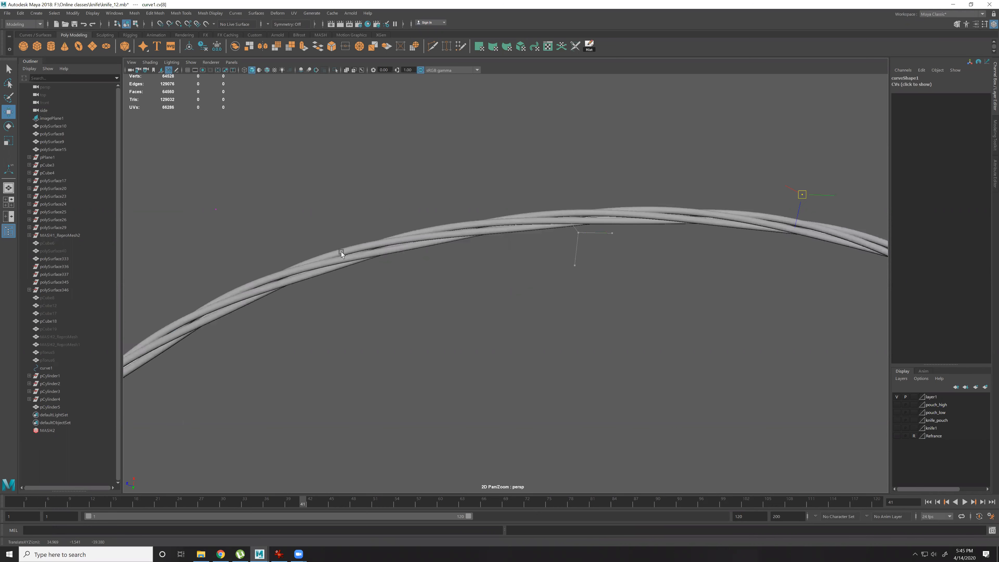
left_click(420, 341)
left_click(424, 346)
left_click_drag(403, 341, 442, 194)
Return the curve to object mode, delete all construction history in the scene, and delete the path curve.
scroll(453, 364, "down", 3)
key("F8")
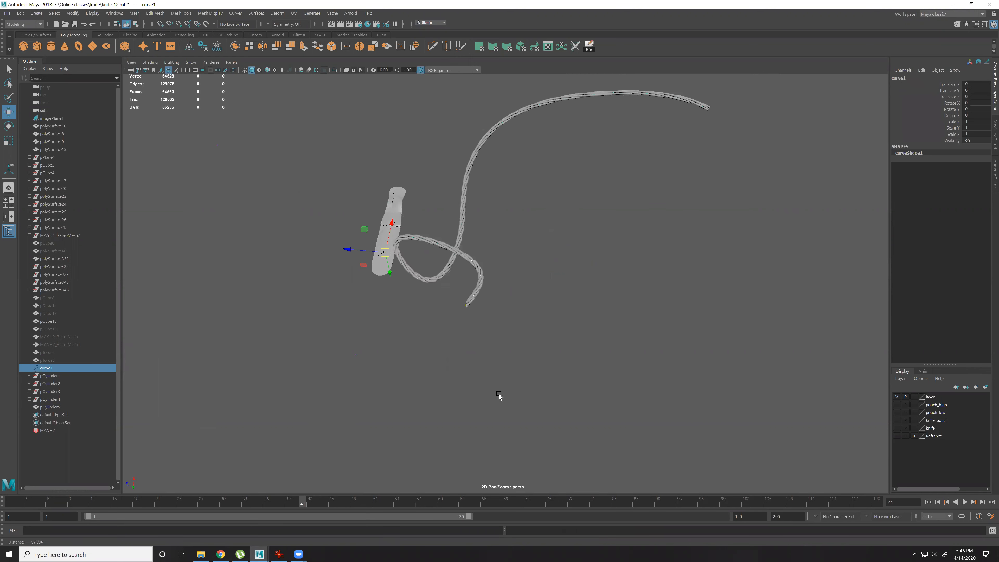
scroll(529, 286, "up", 5)
scroll(574, 345, "up", 2)
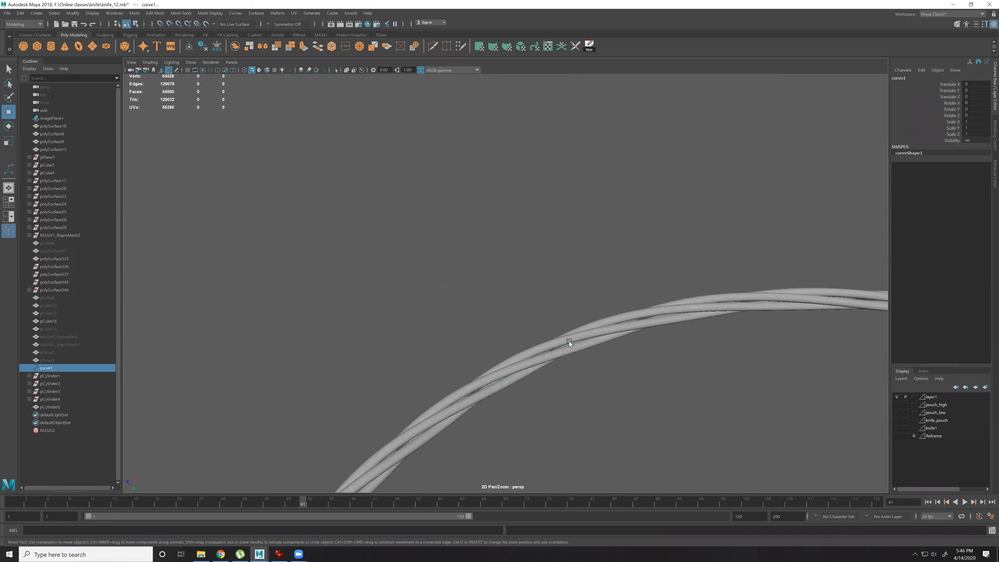
left_click(21, 13)
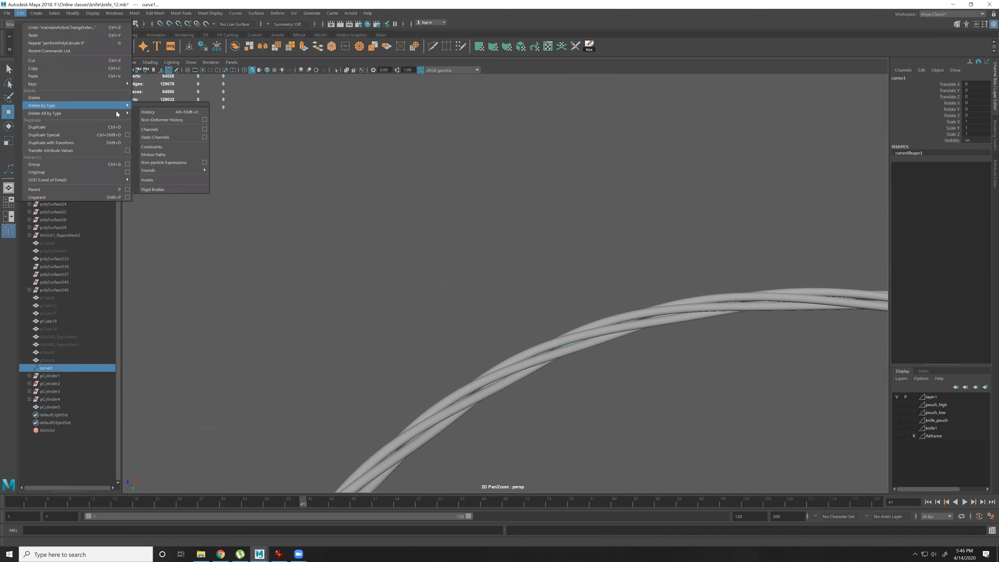
mouse_move(117, 114)
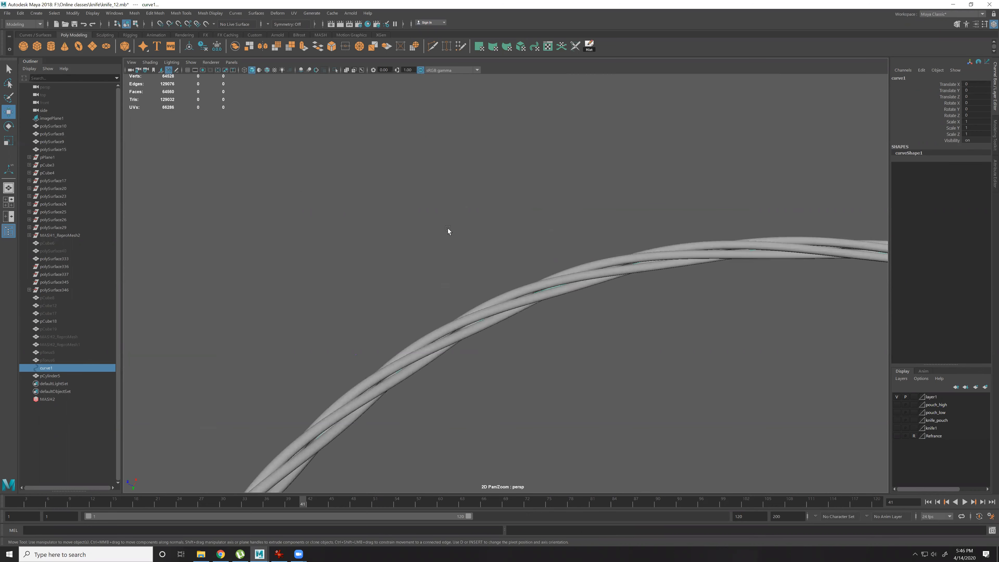
key("backslash")
key("Delete")
Inspect the finished rope, then select the pCylinder5 rope mesh and delete it.
left_click_drag(493, 326, 387, 318, "alt")
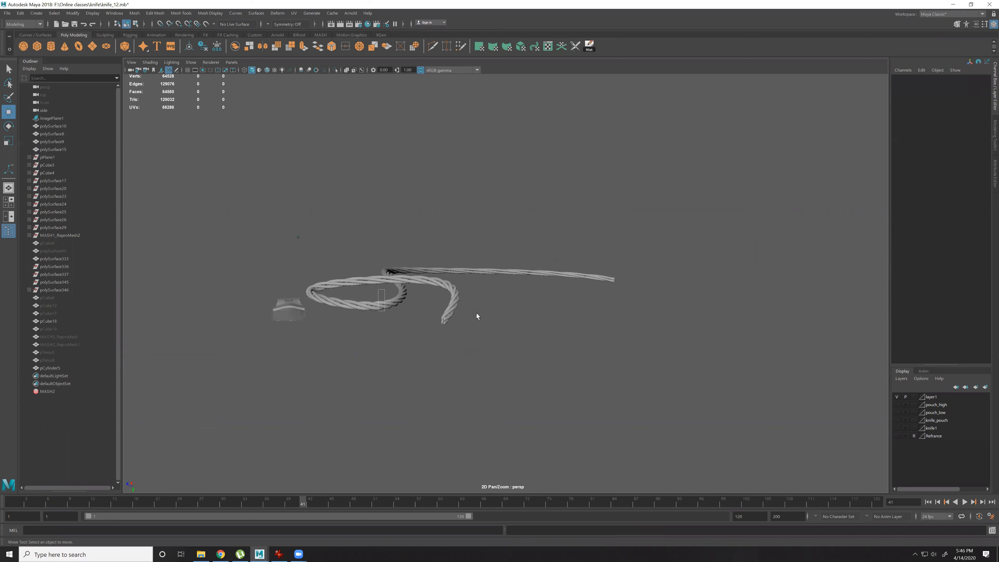
scroll(478, 368, "up", 4)
left_click_drag(503, 362, 495, 371, "alt")
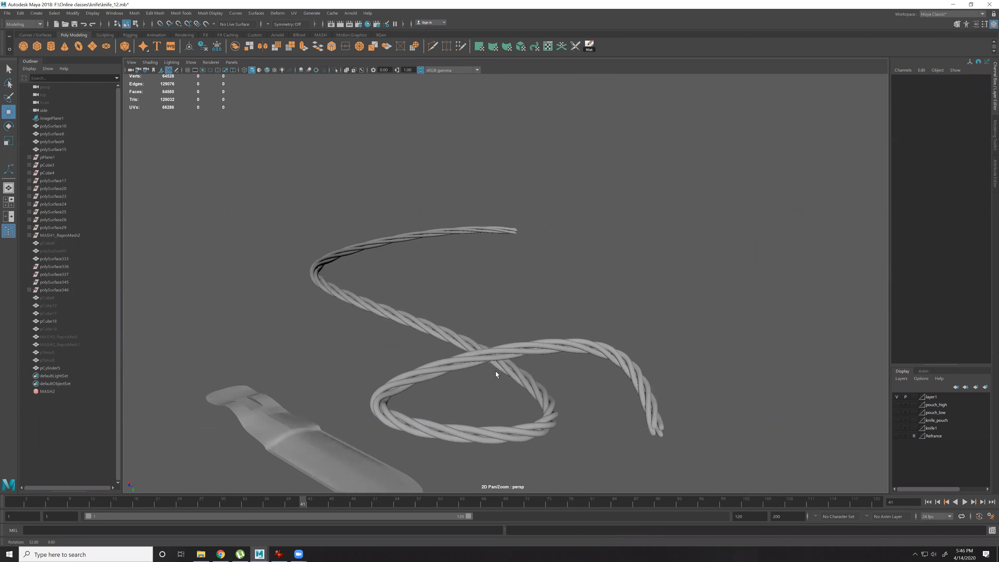
left_click(409, 362)
left_click_drag(409, 362, 427, 382, "alt")
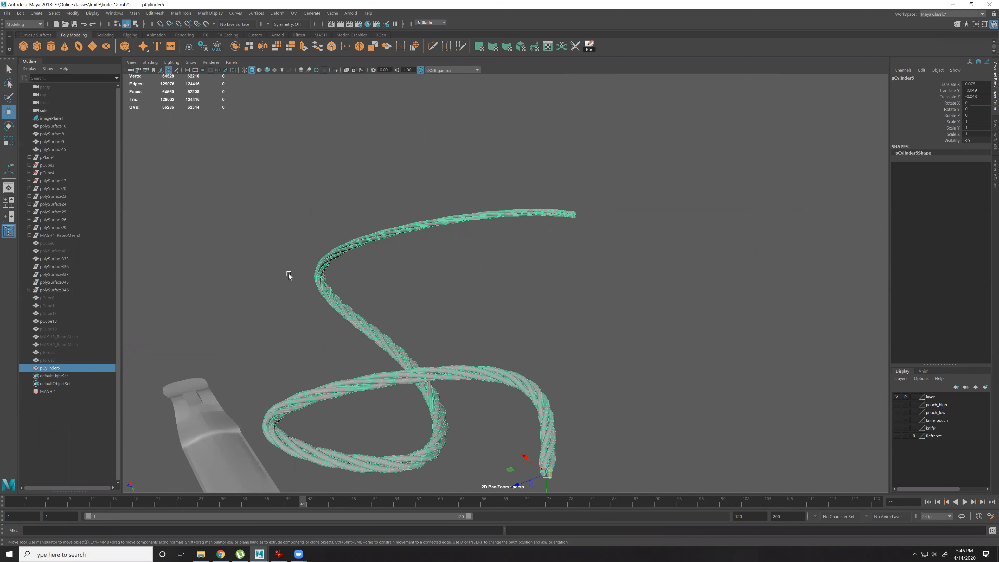
key("Delete")
left_click_drag(366, 297, 504, 323, "alt")
Frame the pCube18 mesh and examine its outer rim and the raised seam across it up close.
key("f")
left_click_drag(576, 333, 541, 293, "alt")
left_click(541, 292)
left_click_drag(580, 343, 534, 346, "alt")
key("f")
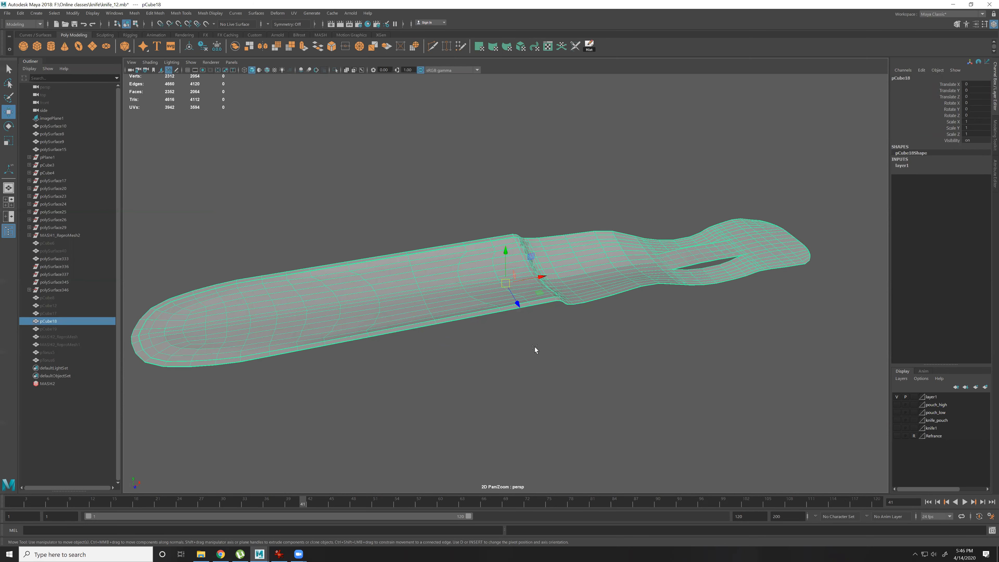
left_click_drag(587, 329, 446, 329, "alt")
left_click(591, 186)
right_click_drag(446, 329, 592, 187, "alt")
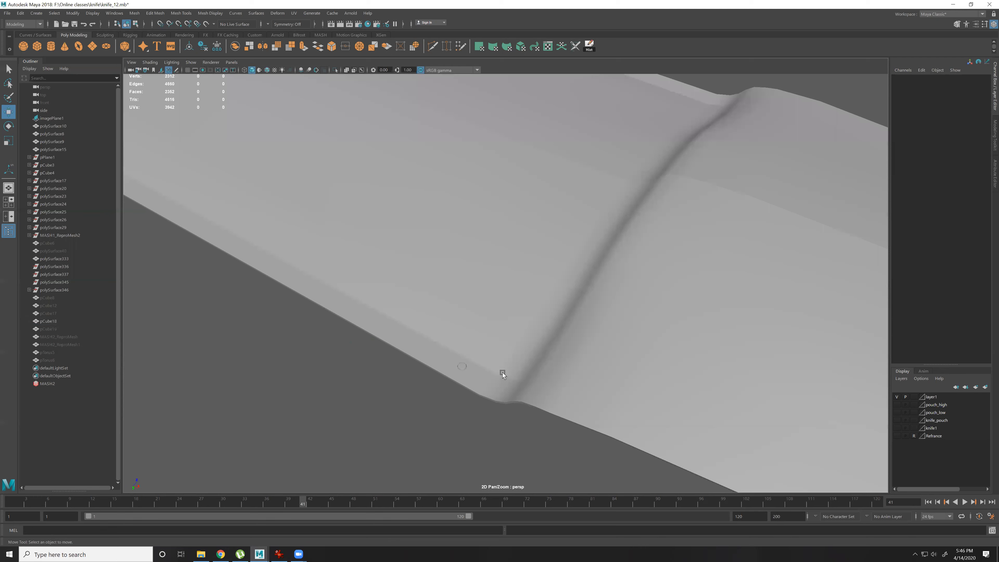
right_click_drag(503, 373, 880, 351, "alt")
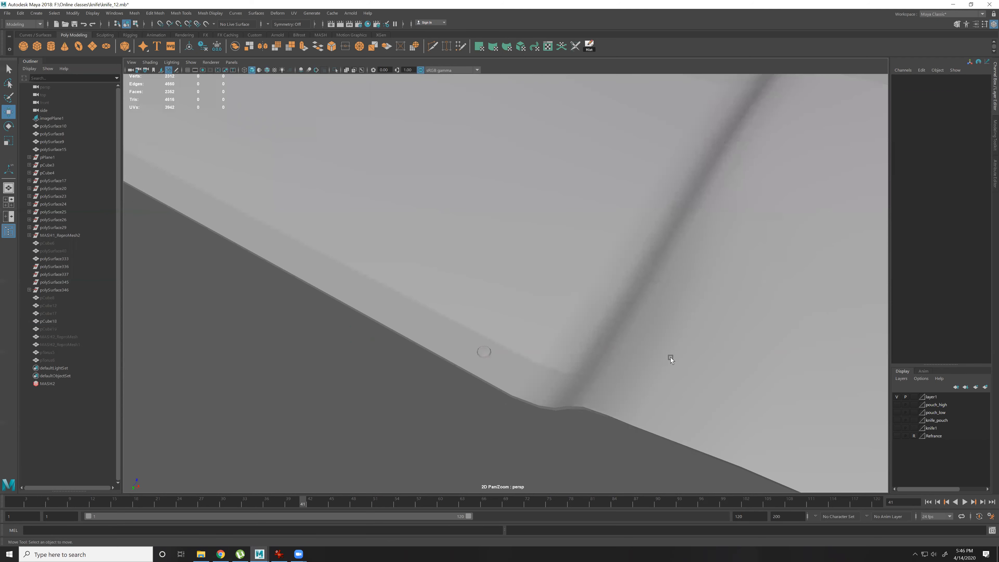
Rename the display layer layer1 as pouch_base.
right_click_drag(671, 357, 457, 234, "alt")
left_click_drag(521, 206, 607, 379, "alt")
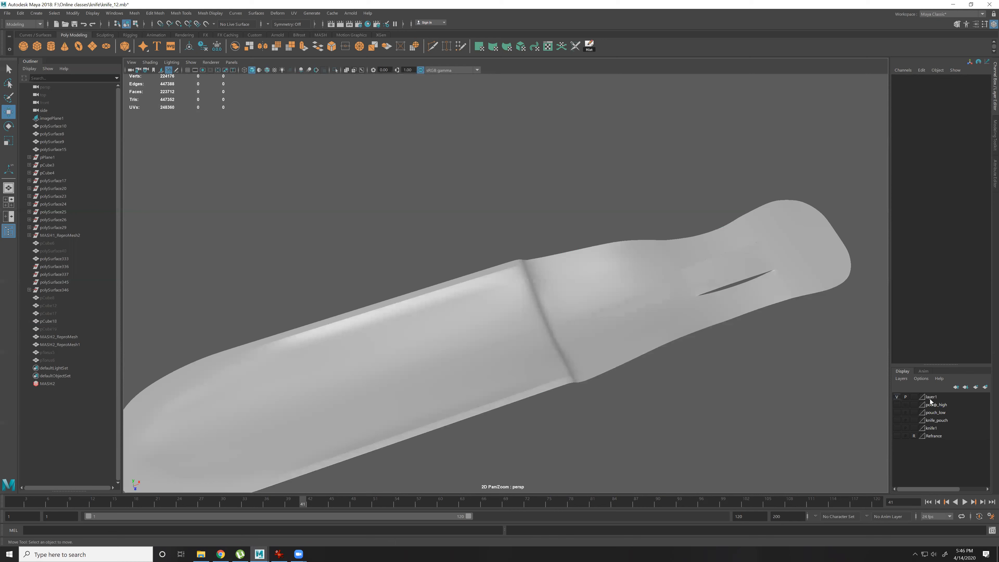
double_click(929, 398)
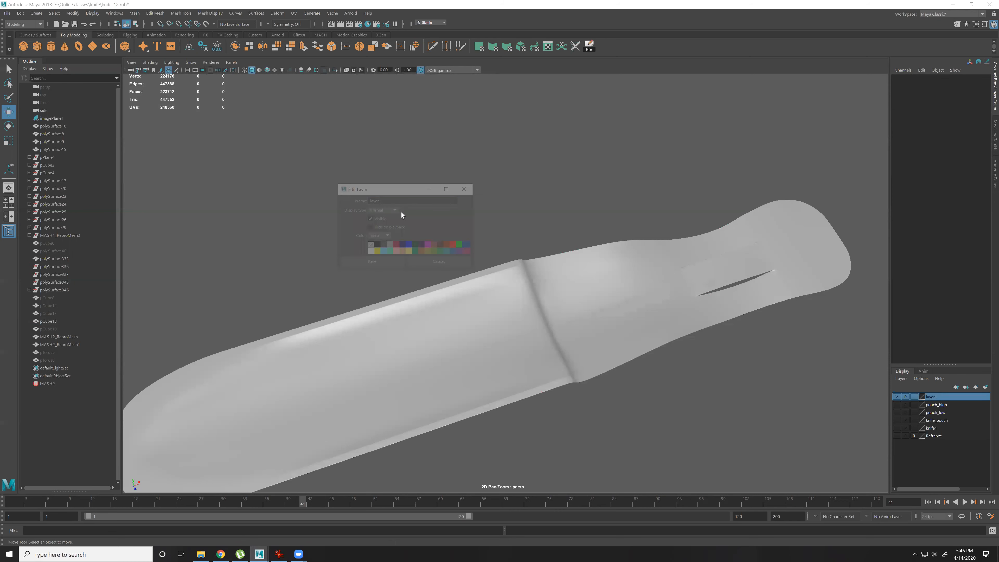
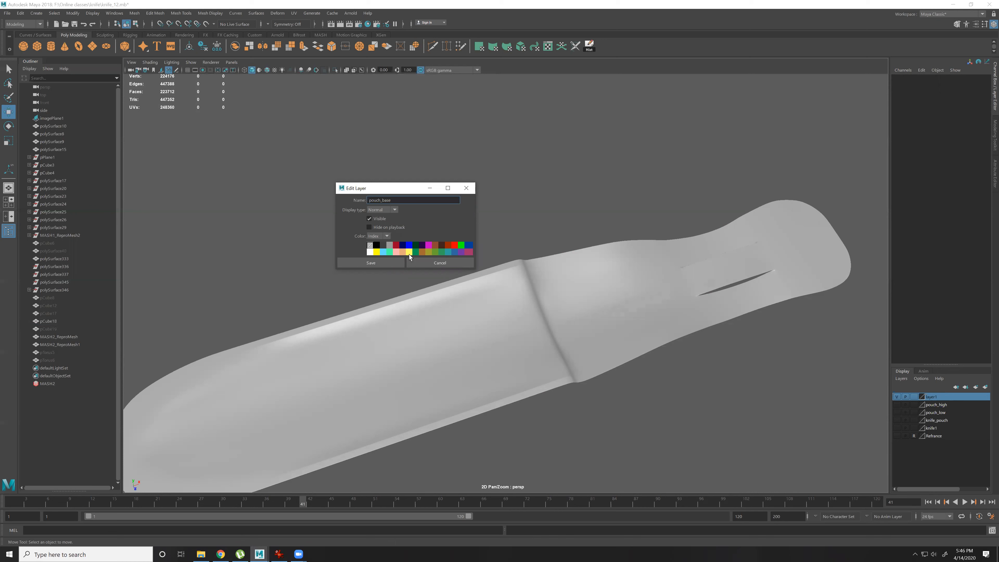
key("Return")
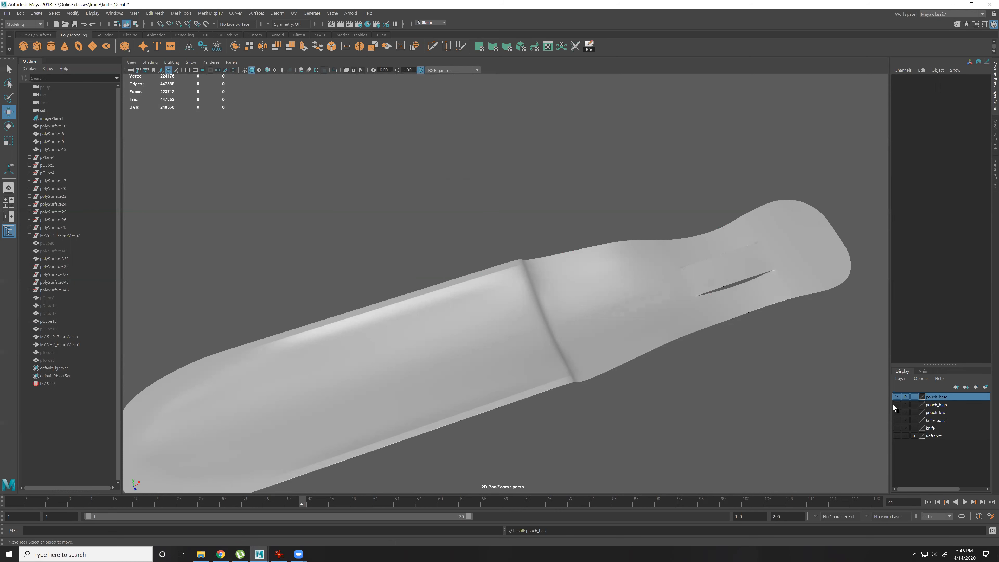
Show the pouch_high layer and display the front pouch cover in smooth mesh preview.
left_click(894, 405)
scroll(505, 343, "up", 5)
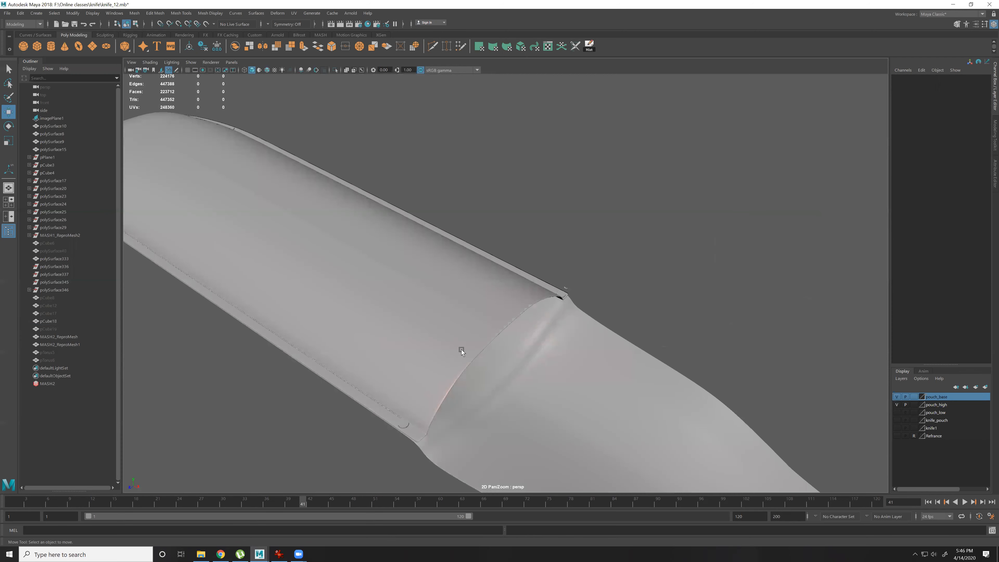
left_click(502, 309)
key("3")
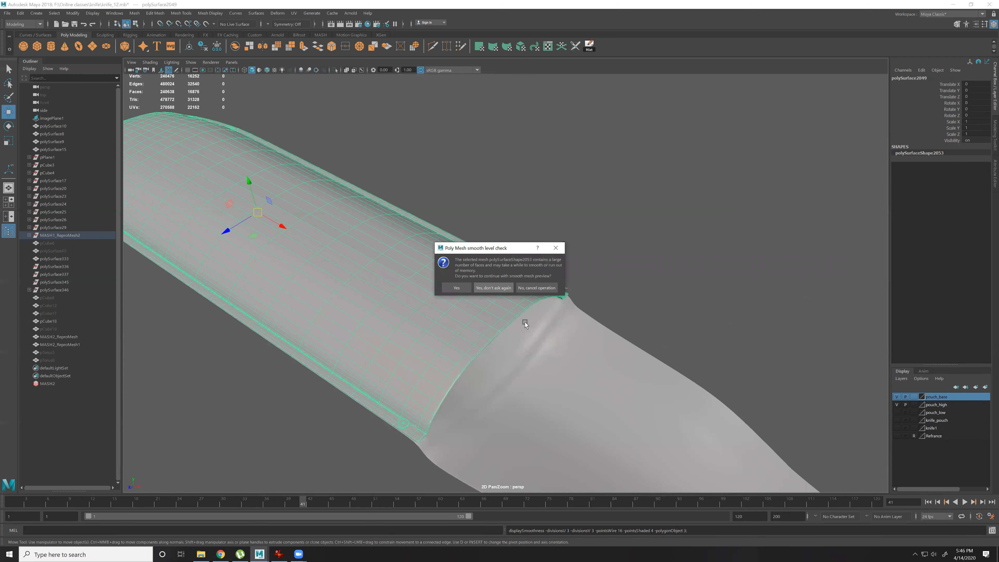
scroll(546, 331, "down", 4)
left_click_drag(572, 300, 490, 338, "alt")
left_click(489, 329)
key("Delete")
left_click_drag(547, 308, 445, 315, "alt")
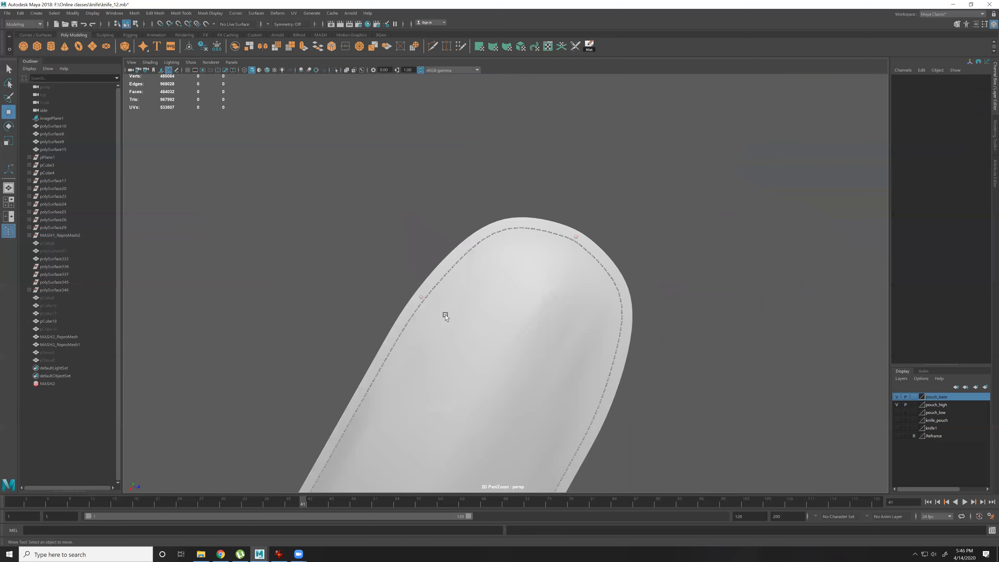
Select the two rivets along one long side of the pouch rim, excluding the tip rivet, and combine them into one mesh.
left_click(574, 235)
key("f")
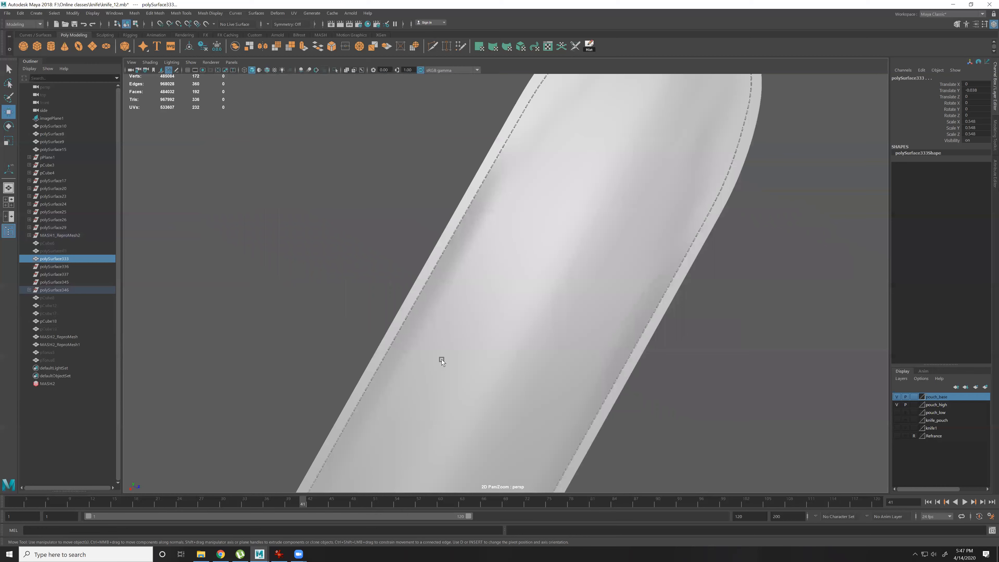
scroll(418, 269, "up", 2)
left_click(403, 289, "shift")
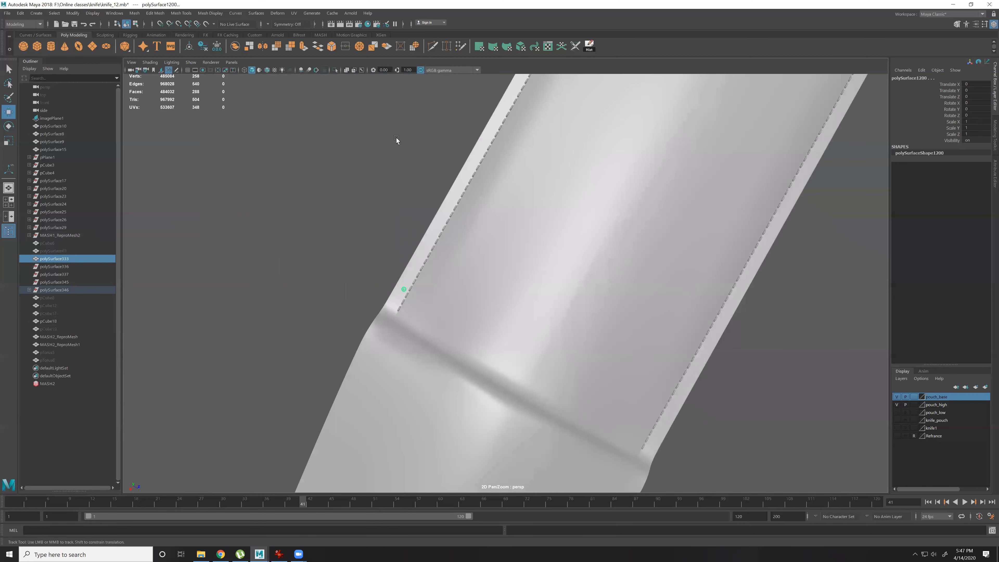
key("f")
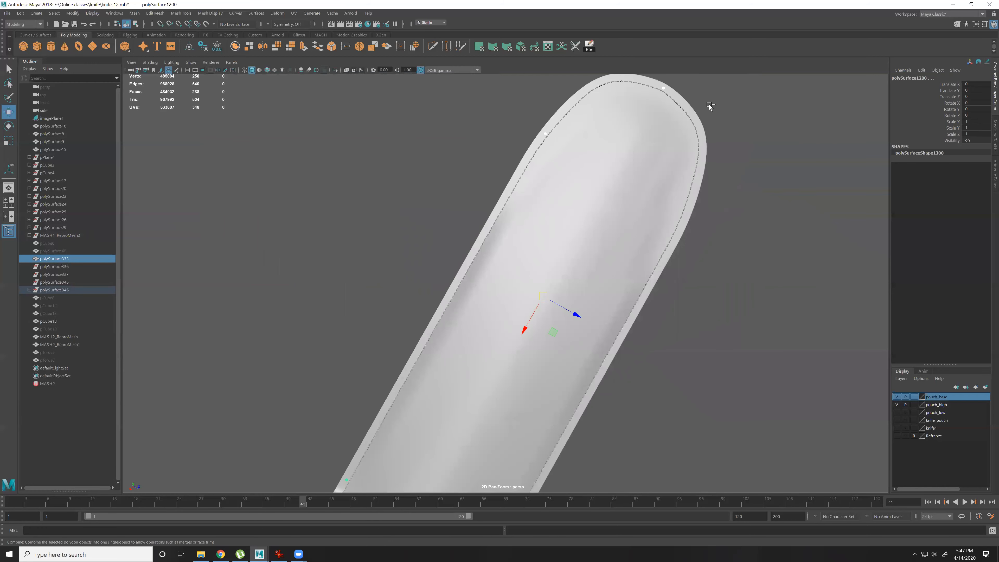
left_click_drag(709, 104, 645, 79, "ctrl")
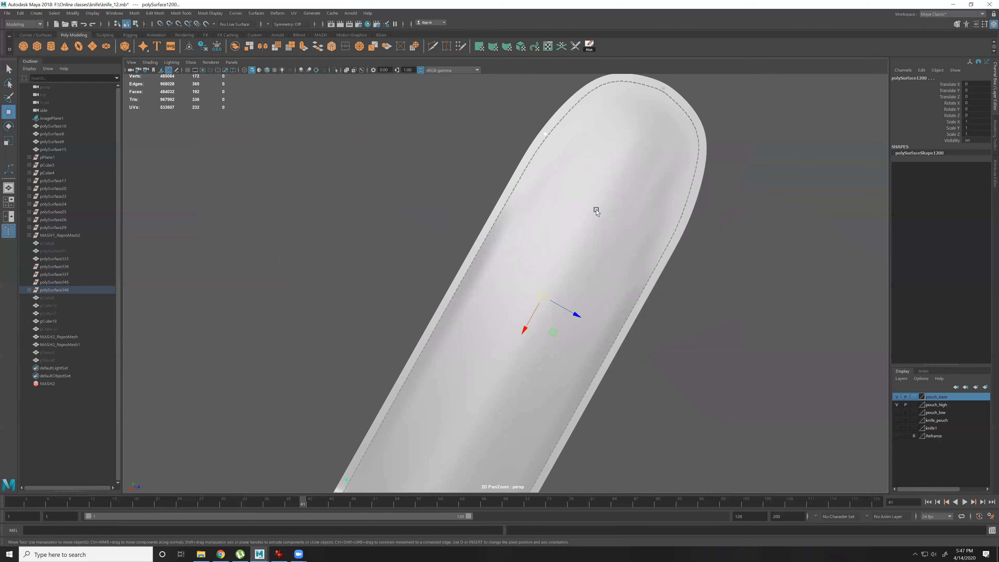
key("space")
left_click_drag(518, 221, 292, 187)
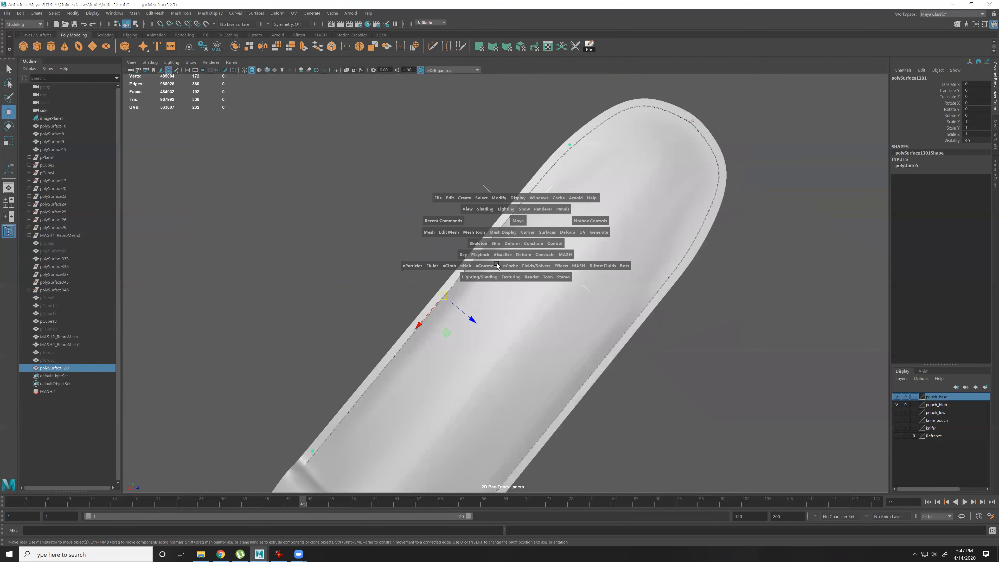
key("f")
key("space")
key("space")
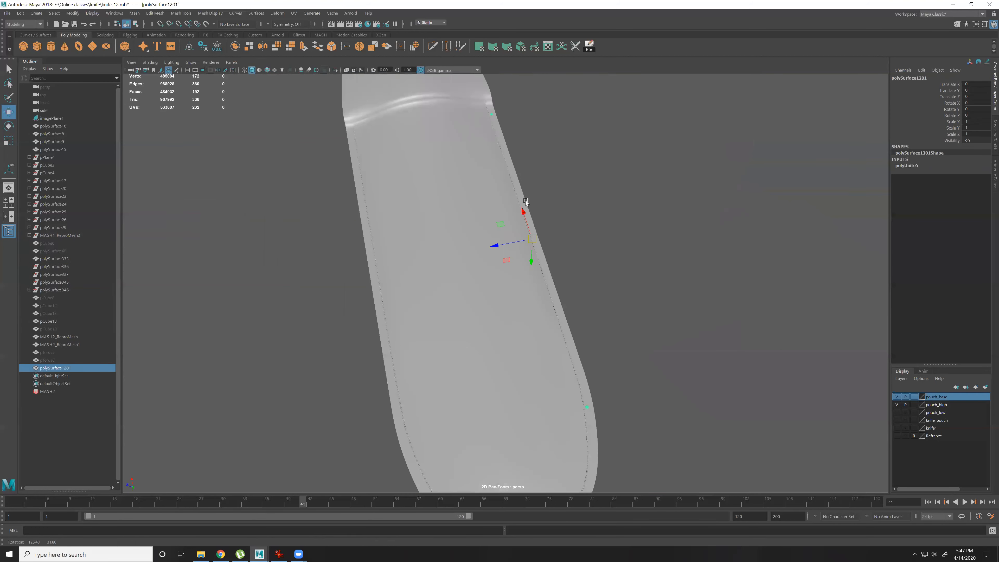
Show the wireframe over the unsmoothed pouch and snap the combined rivets' pivot to a vertex on the pouch's centreline.
left_click_drag(526, 199, 374, 187, "alt")
middle_click_drag(255, 81, 264, 69, "alt")
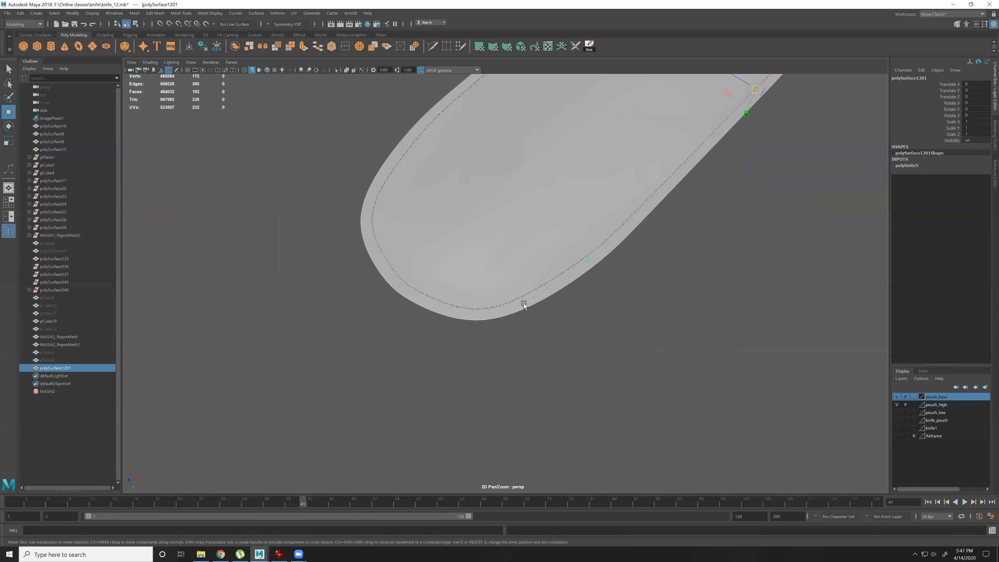
key("alt+5")
scroll(431, 262, "up", 5)
key("v")
left_click(453, 314)
key("1")
left_click(786, 256)
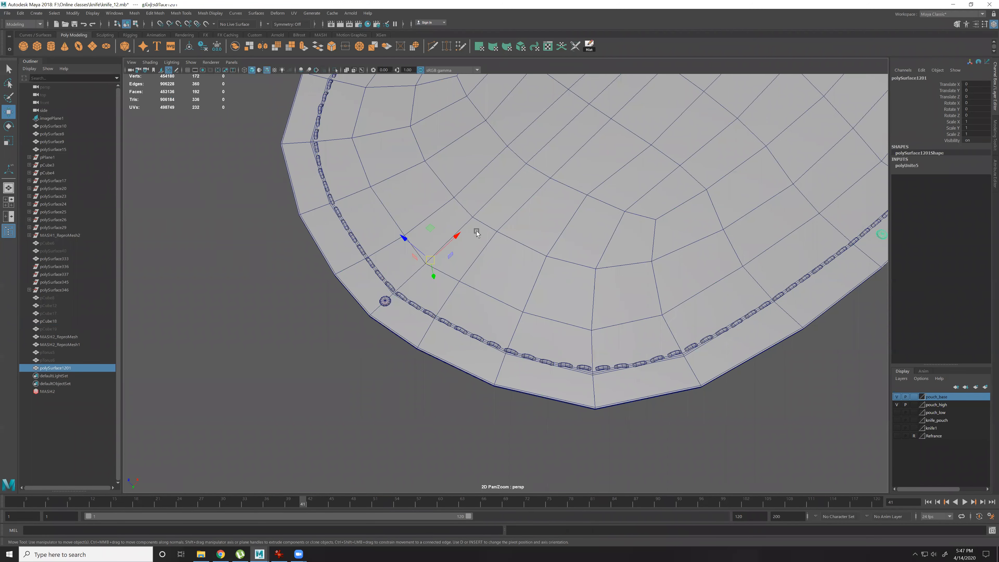
key("d")
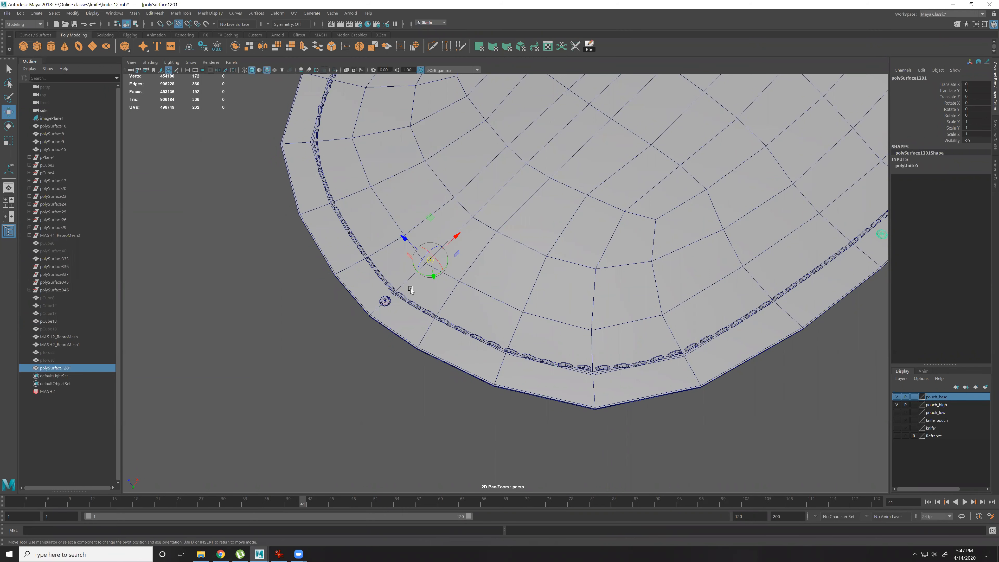
left_click(473, 216)
left_click_drag(564, 237, 606, 210, "alt")
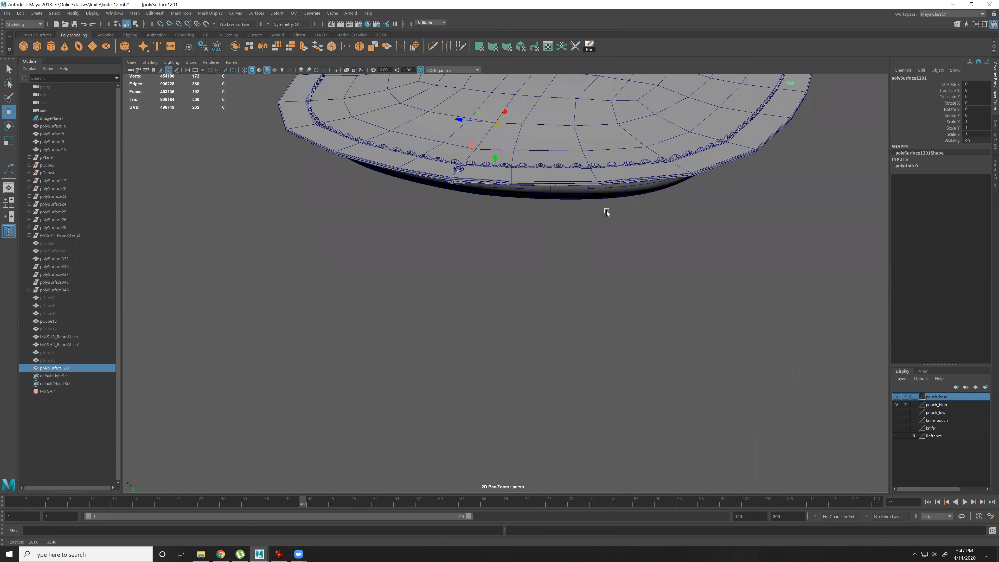
right_click_drag(703, 346, 577, 236, "alt")
left_click_drag(576, 236, 584, 245, "alt")
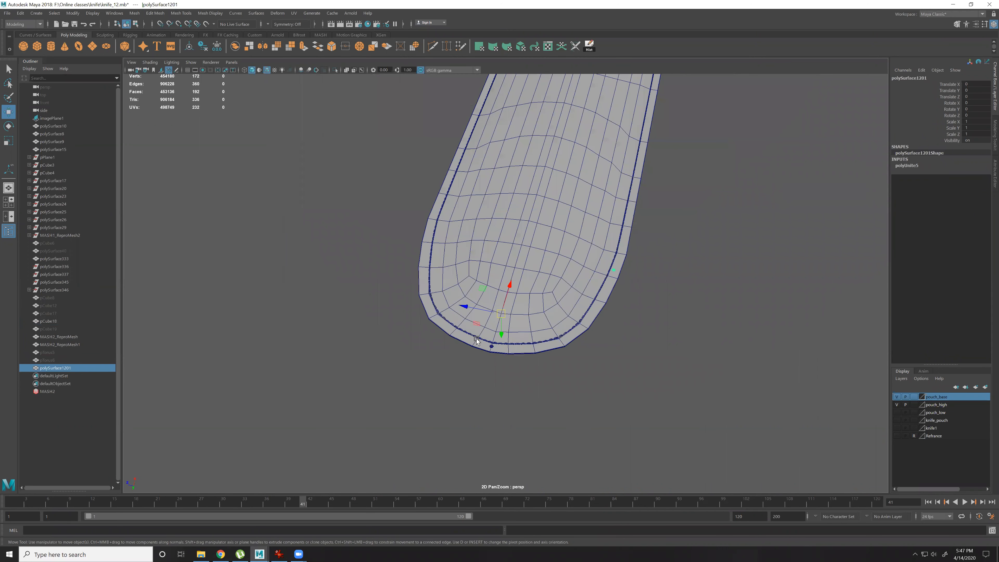
Duplicate the combined rivets and mirror the copy to the pouch's opposite side with Scale Z set to -1.
key("ctrl+d")
left_click(978, 134)
type("-1")
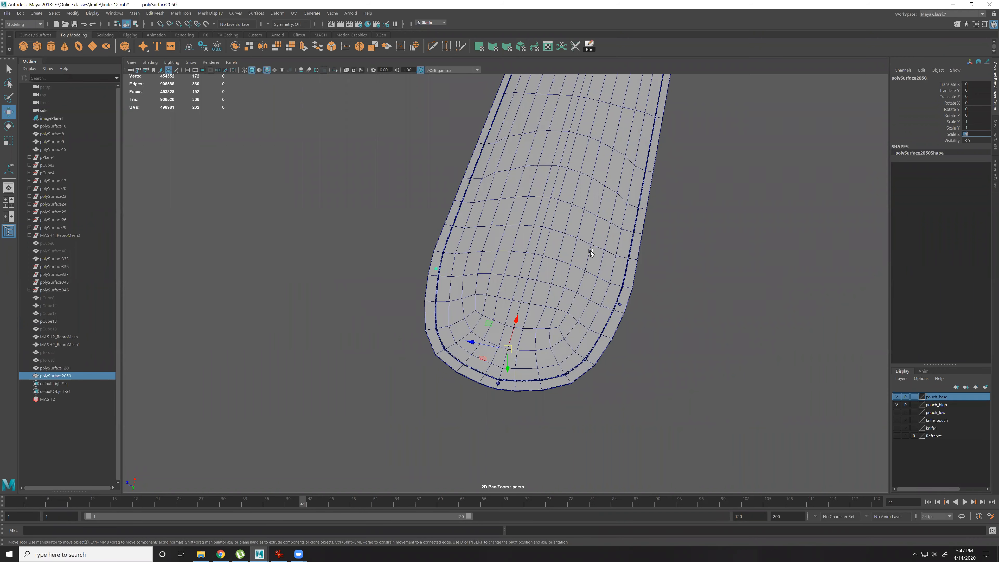
right_click_drag(562, 207, 557, 247, "alt")
left_click_drag(557, 248, 641, 141, "alt")
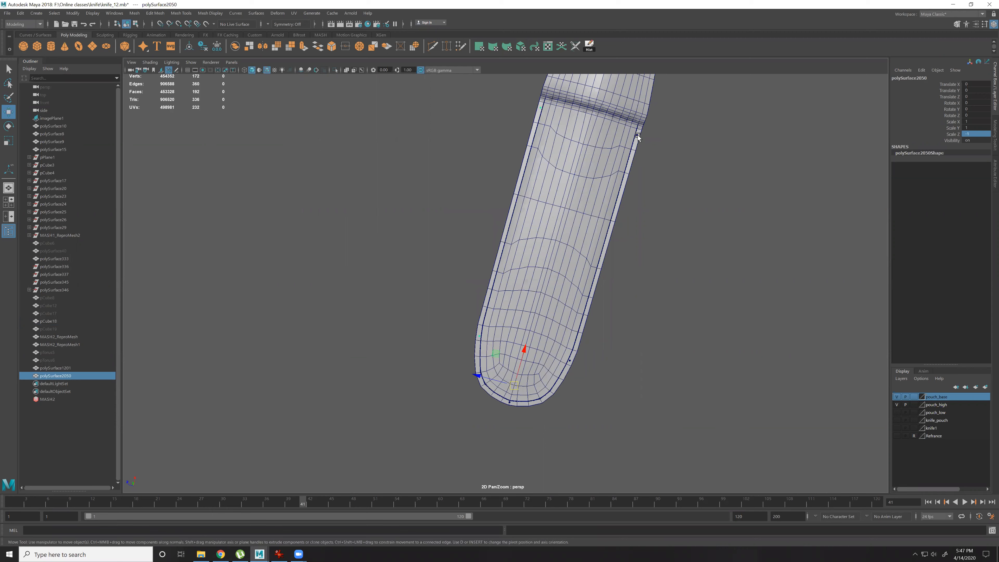
Select the pCube18 pouch base with all its rivets and both rows of stitching, and combine them into one mesh.
left_click(637, 135, "shift")
middle_click_drag(590, 386, 650, 215, "alt")
right_click_drag(650, 315, 746, 439, "alt")
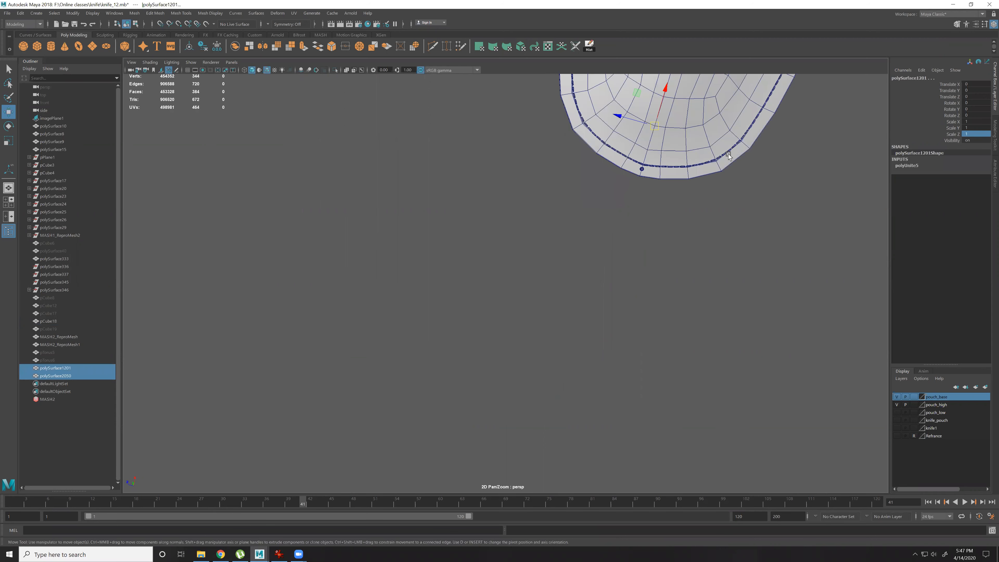
right_click_drag(646, 167, 732, 142, "alt")
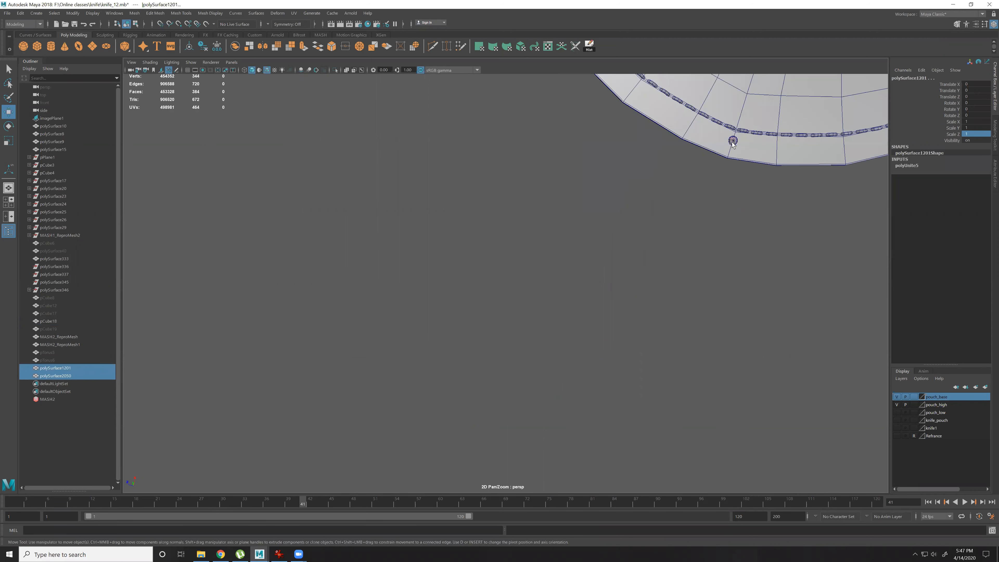
left_click(745, 131, "shift")
left_click(720, 125, "shift")
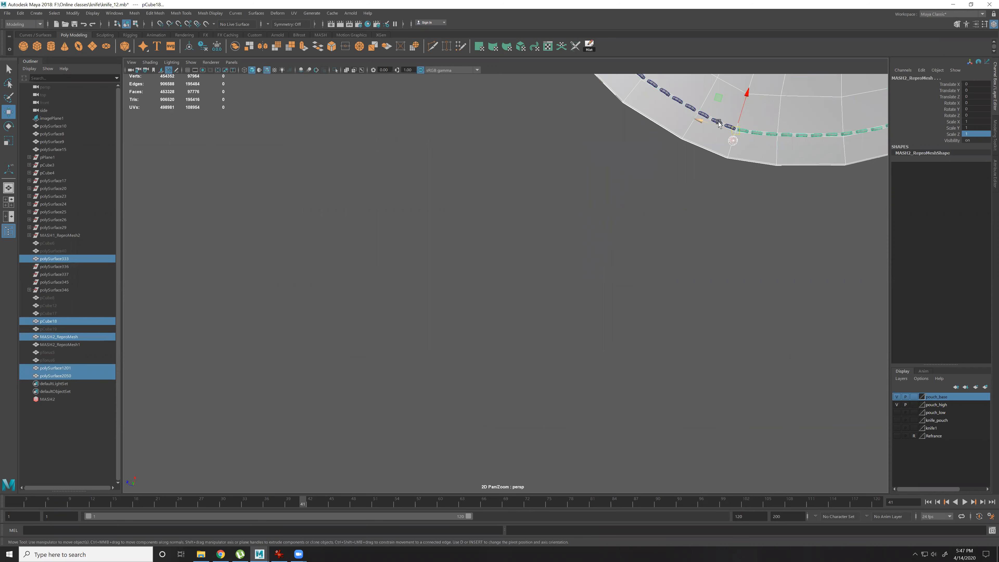
left_click(703, 113, "shift")
key("f")
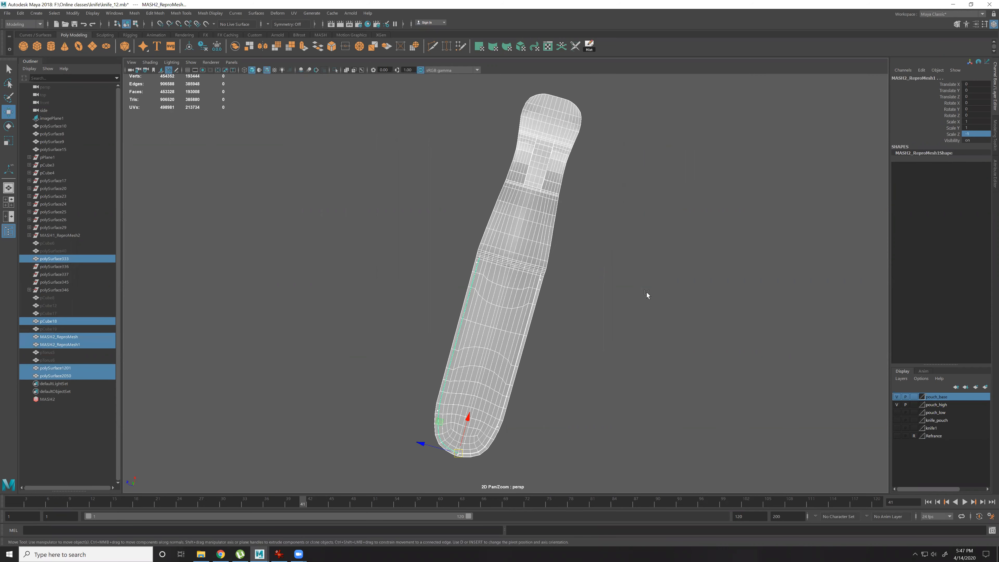
left_click_drag(574, 366, 618, 358, "alt")
left_click_drag(577, 324, 586, 278, "alt")
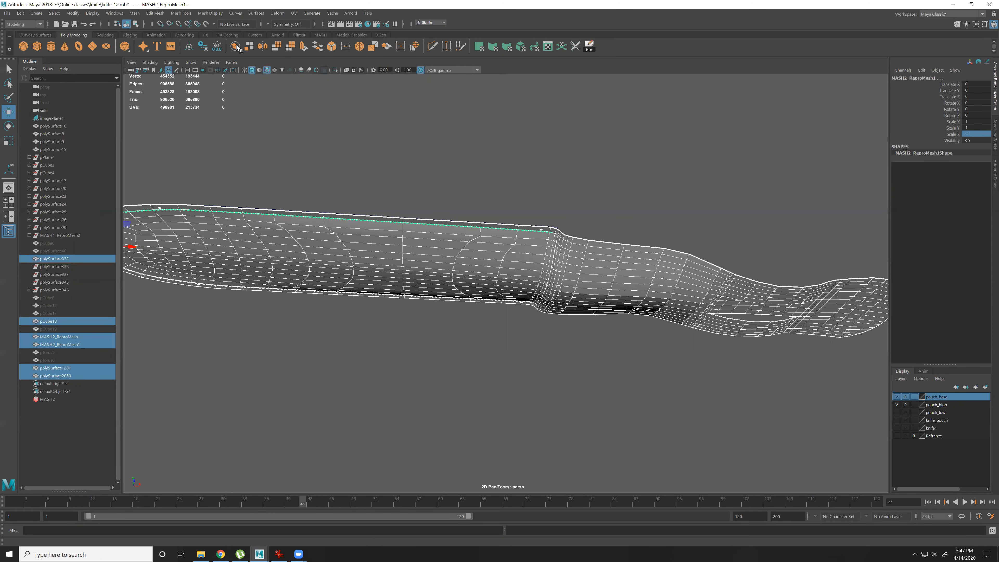
left_click(248, 46)
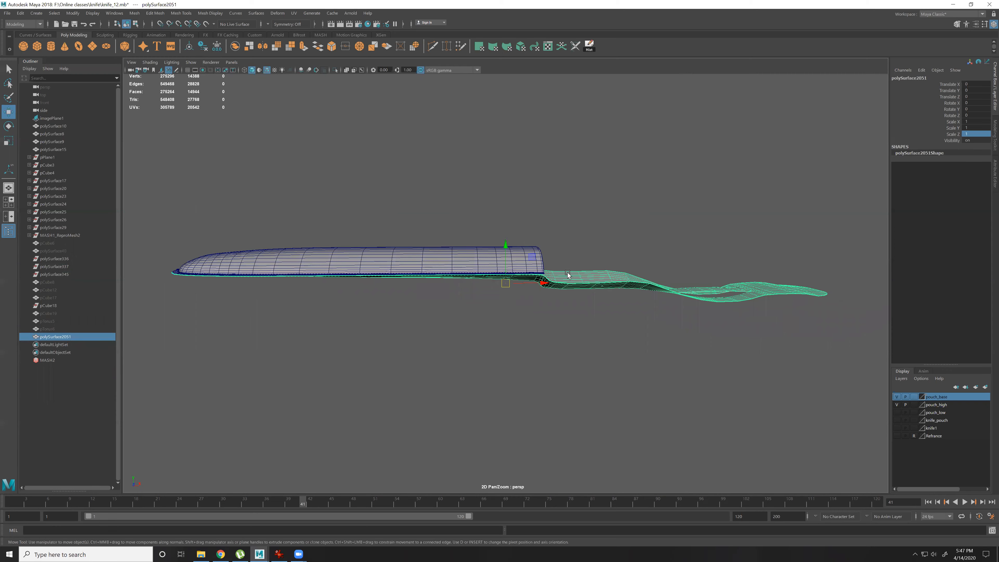
Display the combined pouch base mesh in smooth mesh preview and deselect it.
left_click(616, 290)
left_click(618, 269)
key("f")
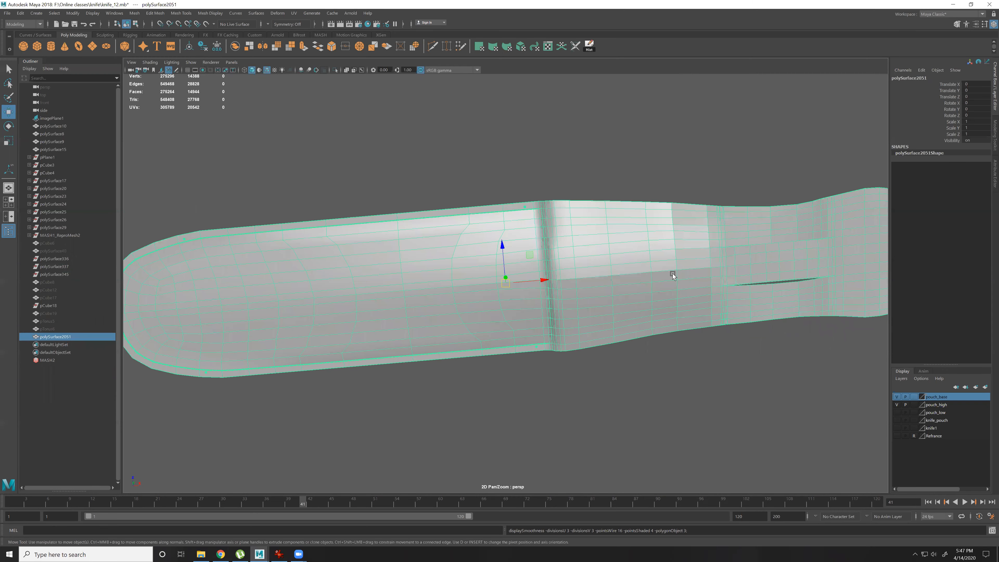
left_click(601, 346)
left_click_drag(651, 250, 642, 287, "alt")
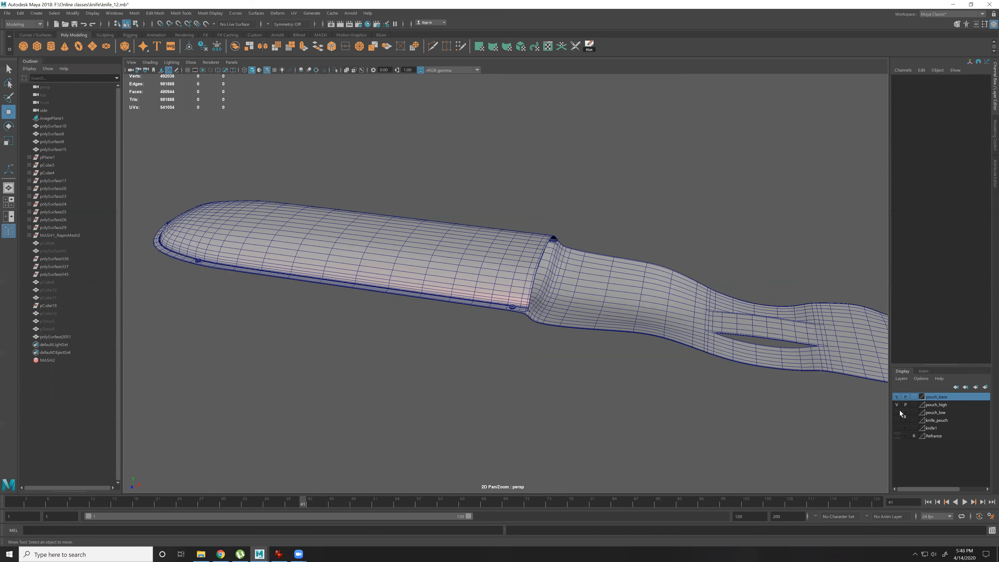
Show the knife_pouch layer, examine the knife's fit against the pouch from several angles, and turn off the wireframe overlay.
left_click(898, 420)
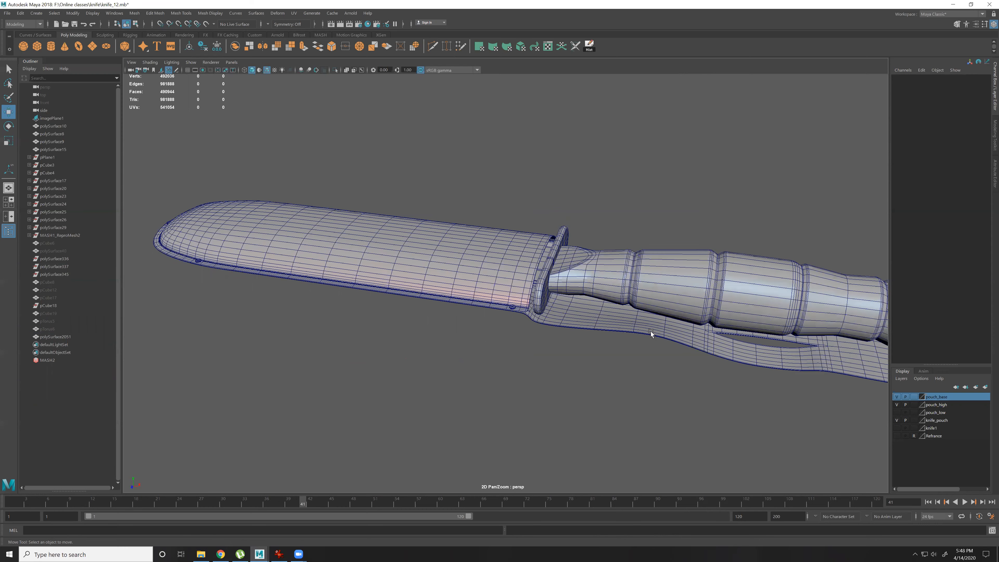
left_click_drag(663, 347, 662, 300, "alt")
scroll(626, 264, "up", 3)
left_click_drag(626, 265, 669, 327, "alt")
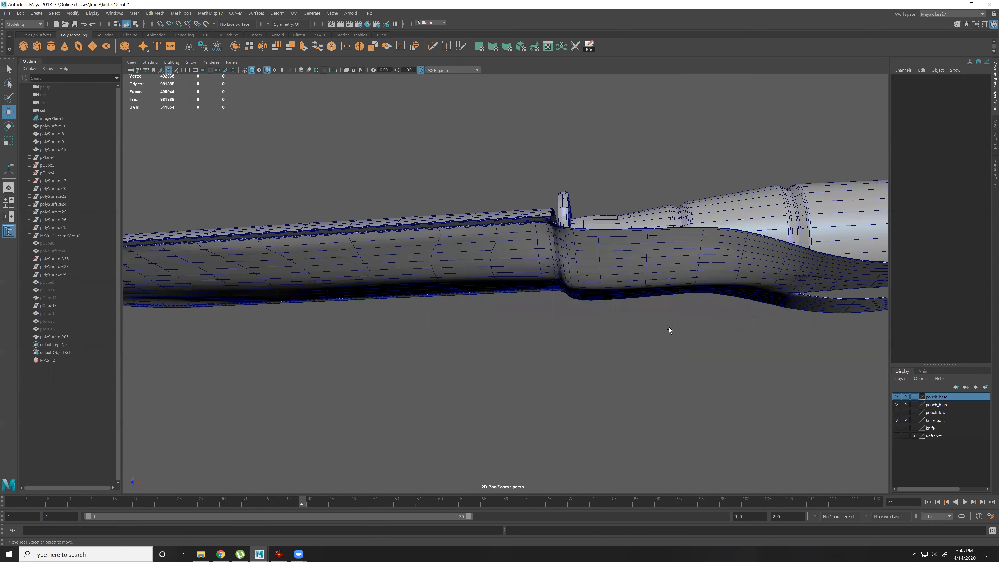
scroll(598, 341, "up", 5)
left_click_drag(609, 334, 700, 279, "alt")
middle_click_drag(700, 280, 369, 307, "alt")
left_click_drag(466, 271, 555, 235, "alt")
left_click_drag(710, 322, 437, 335, "alt")
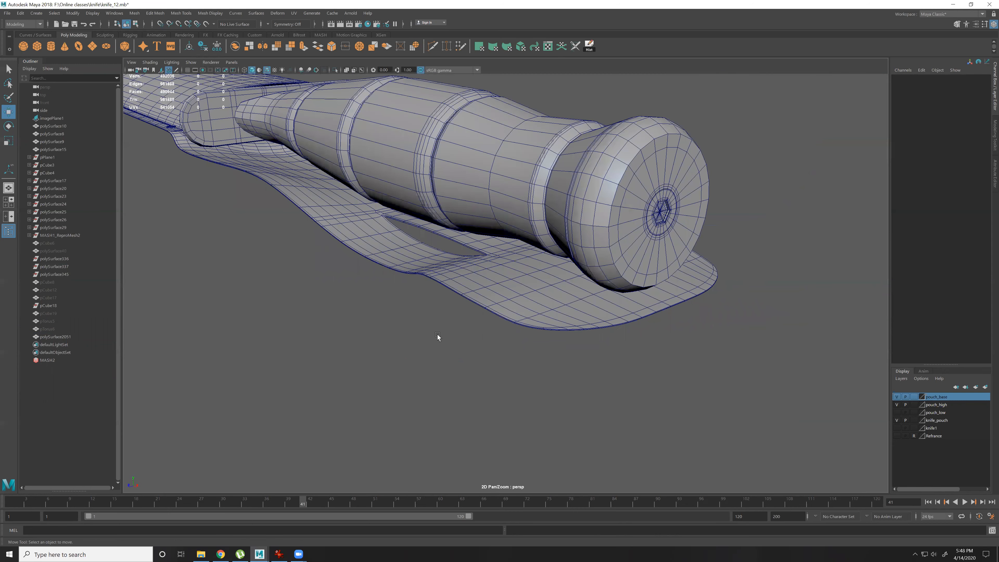
left_click(265, 68)
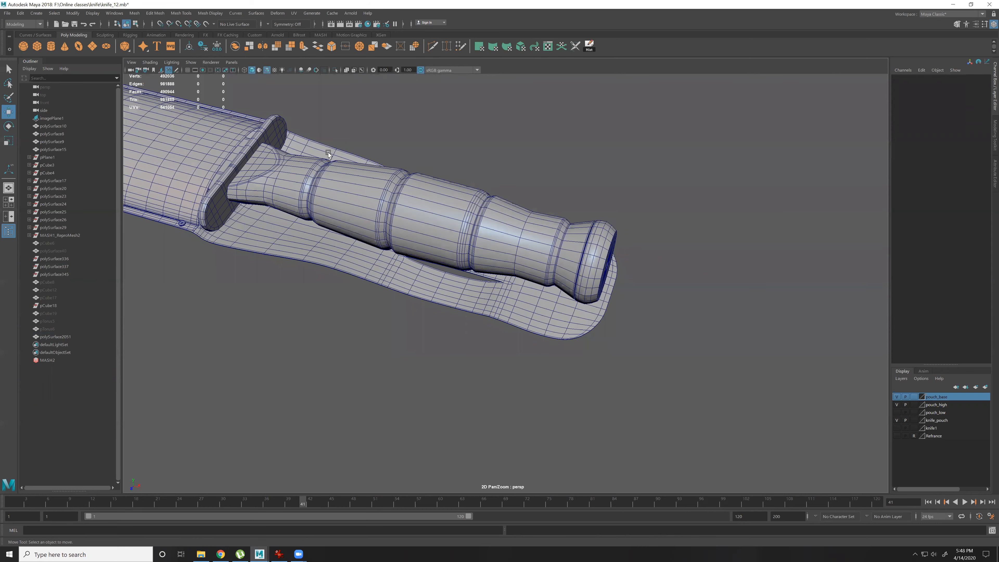
right_click_drag(327, 152, 435, 288, "alt")
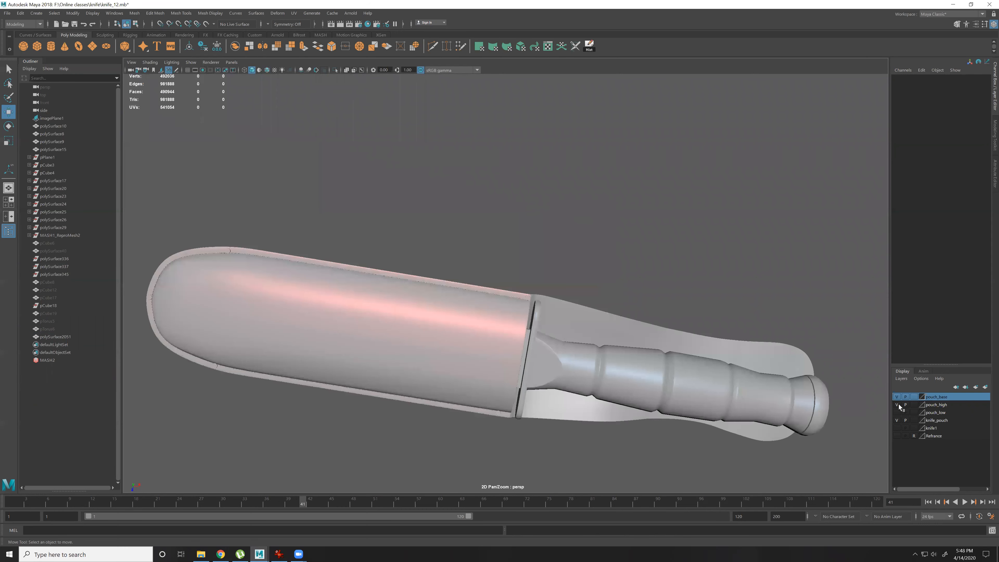
Add the combined pouch base mesh to the pouch_base layer and hide both the pouch_high and pouch_base layers.
left_click(897, 397)
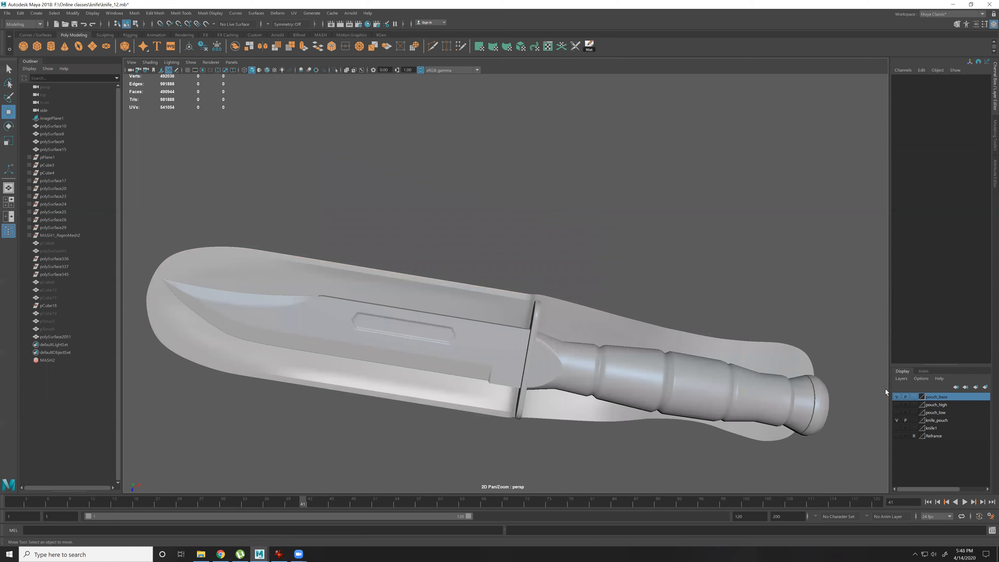
right_click(934, 398)
left_click(940, 431)
right_click(935, 398)
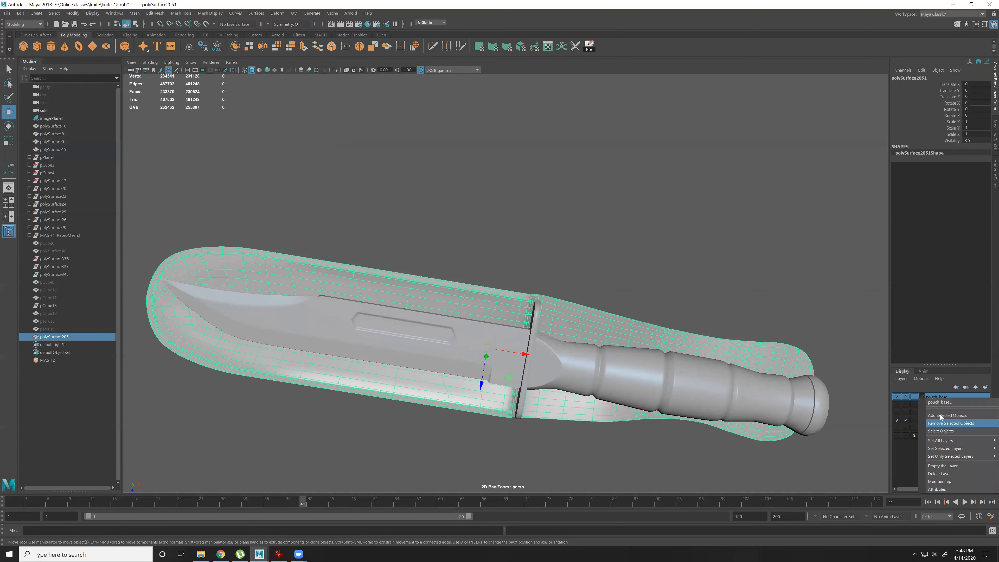
left_click(941, 415)
left_click(727, 403)
Select all parts of the knife and display them in smooth mesh preview.
left_click_drag(727, 404, 706, 400, "alt")
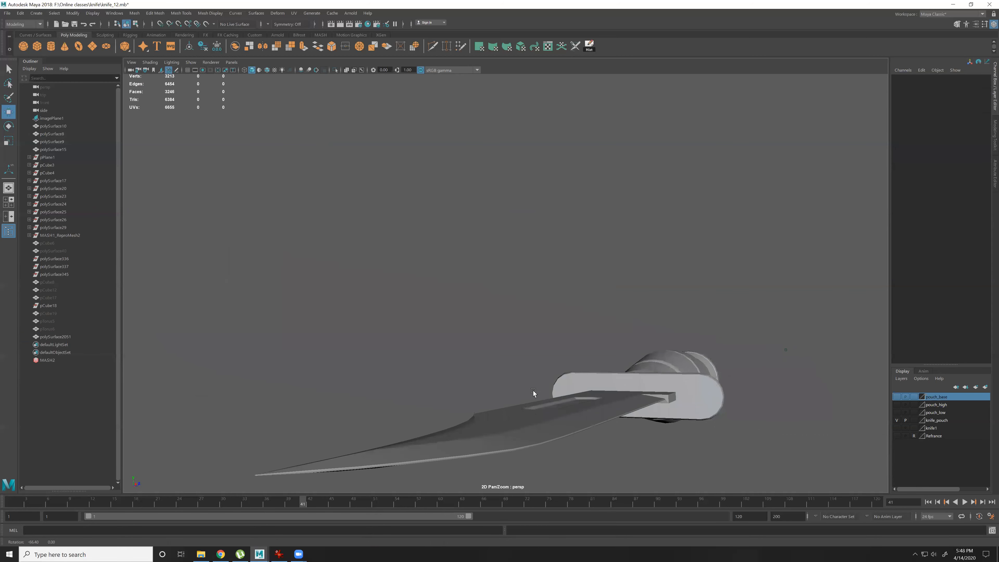
left_click_drag(533, 390, 605, 360, "alt")
left_click_drag(600, 312, 600, 343, "alt")
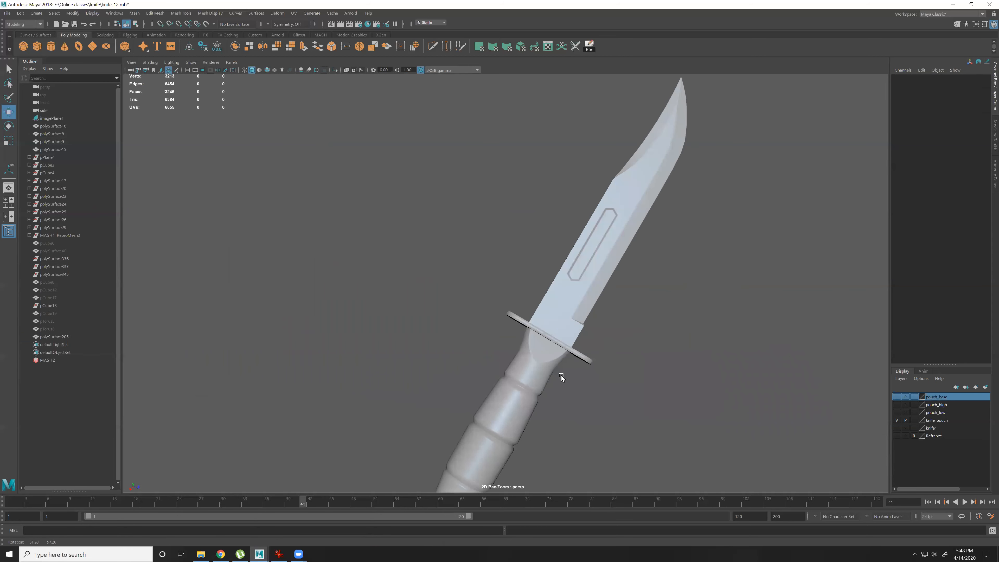
left_click_drag(561, 376, 610, 381, "alt")
left_click_drag(538, 255, 646, 383, "alt")
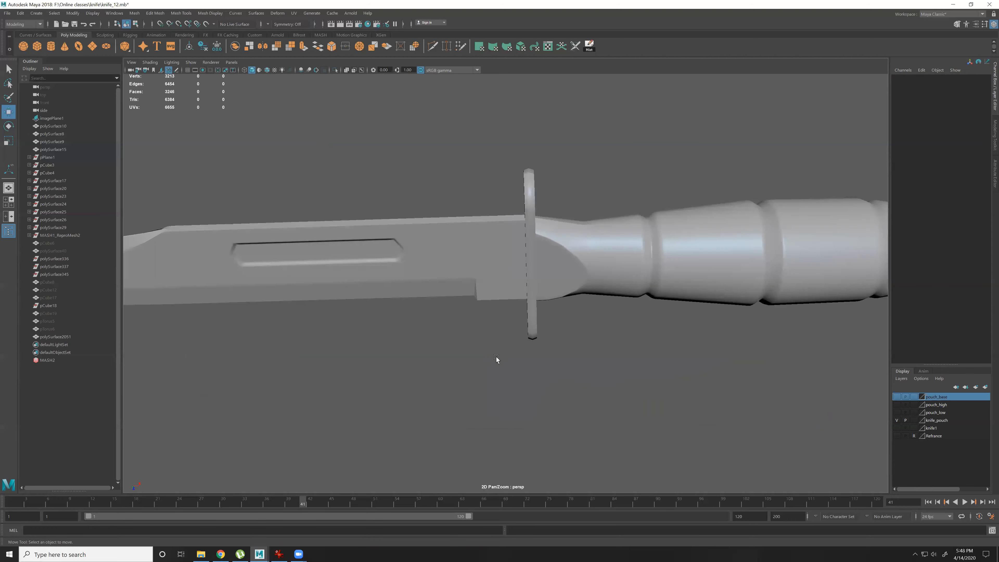
left_click_drag(496, 392, 574, 284)
key("3")
left_click_drag(633, 303, 573, 377, "alt")
left_click(598, 302)
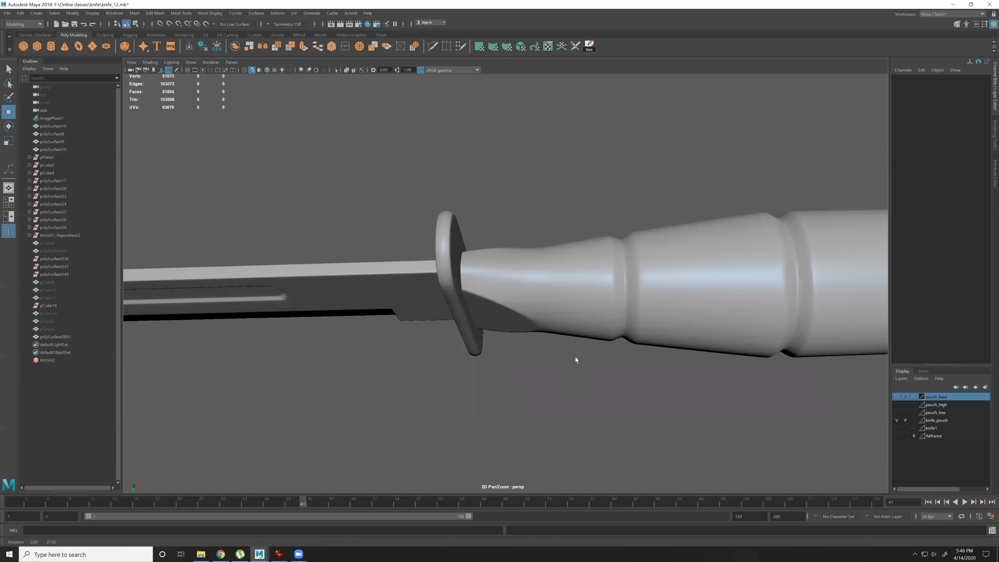
Inspect the blade's notched edge beside the guard, comparing it with smooth mesh preview off and on.
right_click_drag(575, 357, 544, 349, "alt")
left_click_drag(524, 266, 519, 312, "alt")
left_click(521, 327)
left_click(518, 368)
right_click_drag(517, 368, 583, 324, "alt")
left_click(595, 346)
key("1")
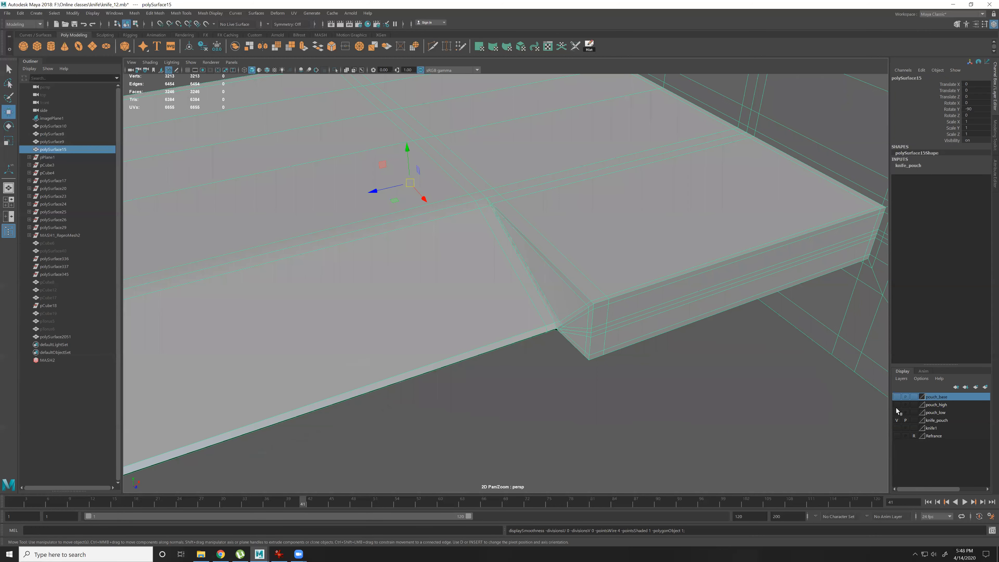
key("3")
Turn off the viewport's sRGB gamma view transform and check the whole knife without a selection.
left_click(419, 71)
left_click(666, 387)
right_click_drag(667, 386, 442, 295, "alt")
left_click_drag(442, 295, 462, 185, "alt")
left_click_drag(467, 299, 541, 249, "alt")
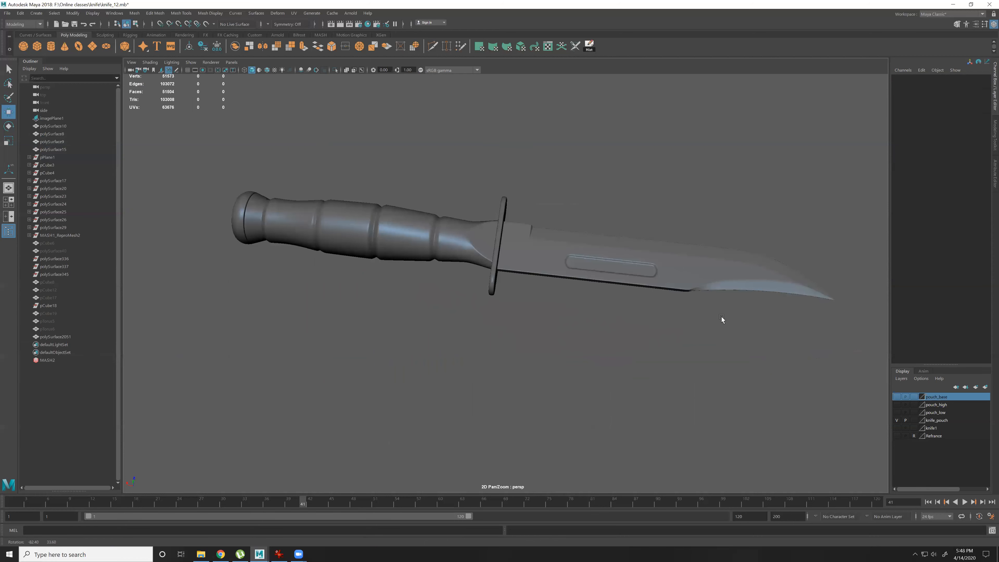
left_click_drag(721, 316, 732, 325, "alt")
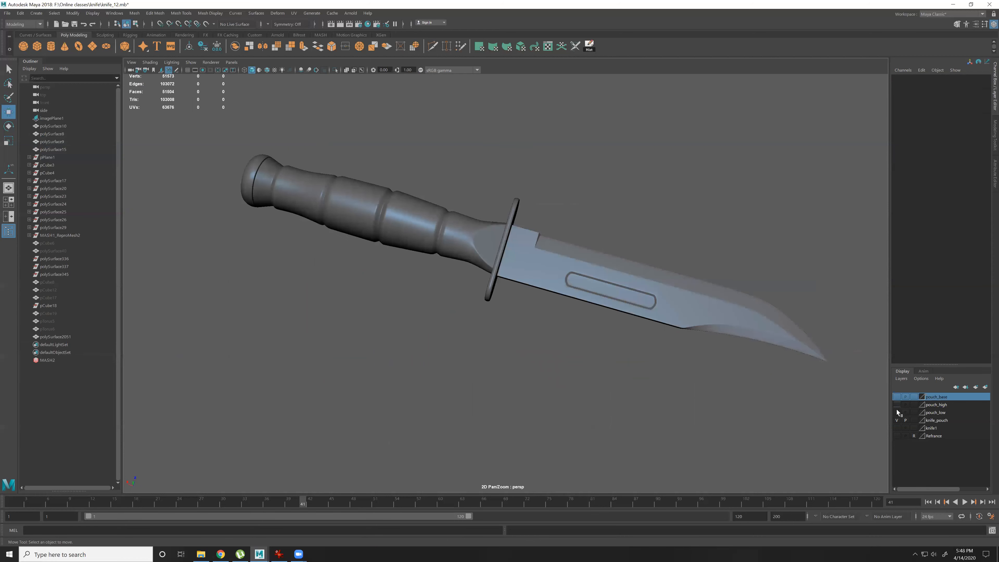
Show the pouch_high and pouch_base layers alongside the knife, leaving the pouch_low layer hidden.
left_click(897, 413)
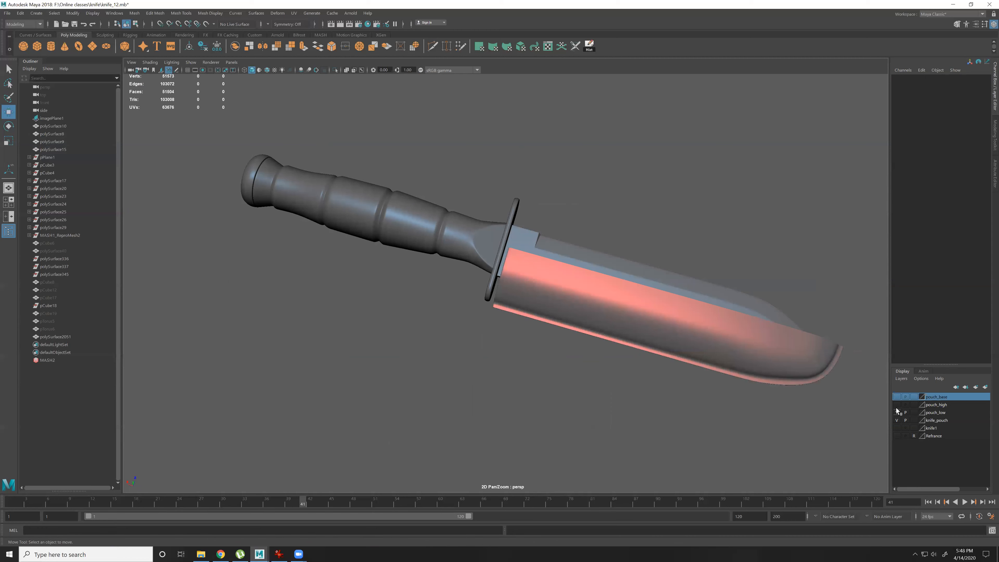
left_click(897, 405)
left_click(896, 416)
left_click(897, 412)
left_click(897, 398)
Examine how the knife sits inside the pouch from several angles, in both wireframe and shaded display.
left_click_drag(866, 378, 840, 333, "alt")
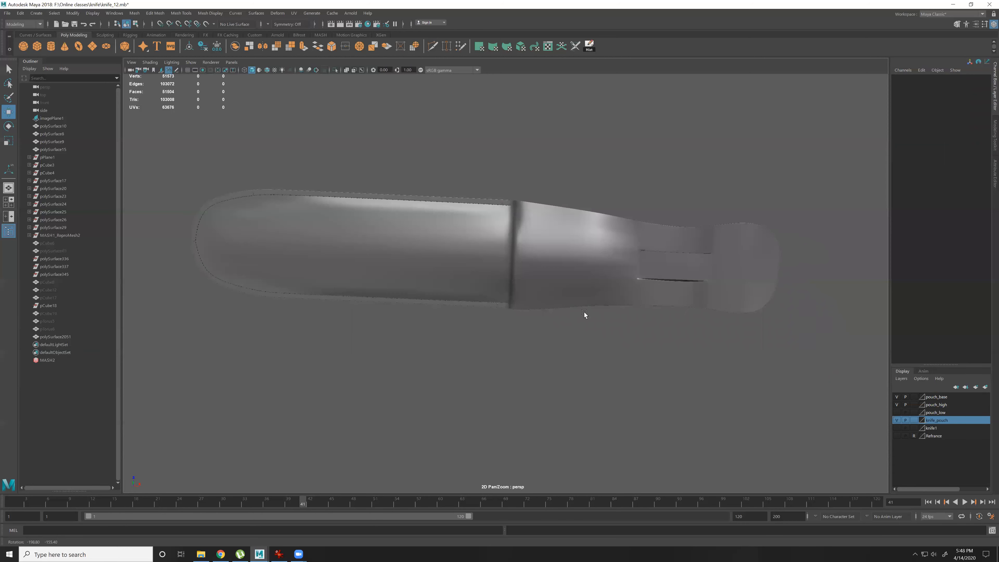
left_click_drag(584, 311, 632, 346, "alt")
left_click_drag(682, 321, 698, 307, "alt")
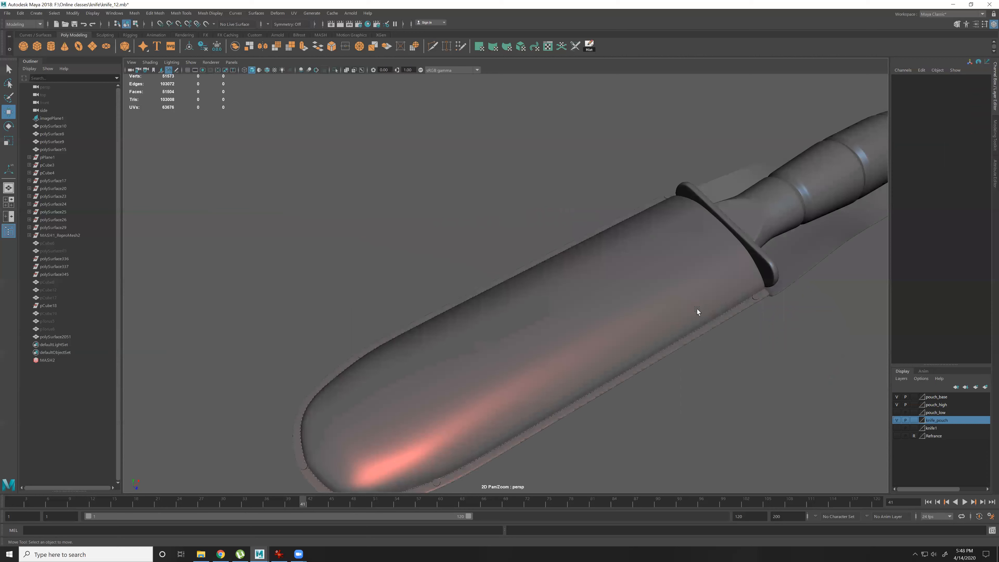
right_click_drag(697, 308, 670, 322, "alt")
key("4")
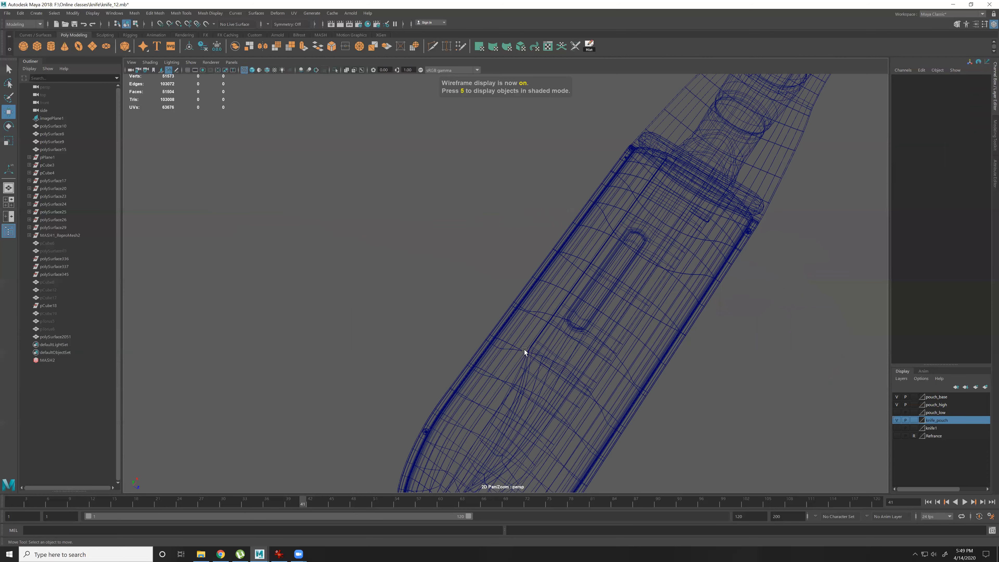
mouse_move(572, 386)
left_mouse_down("alt")
mouse_move(574, 287)
mouse_move(610, 370)
left_mouse_up("alt")
key("5")
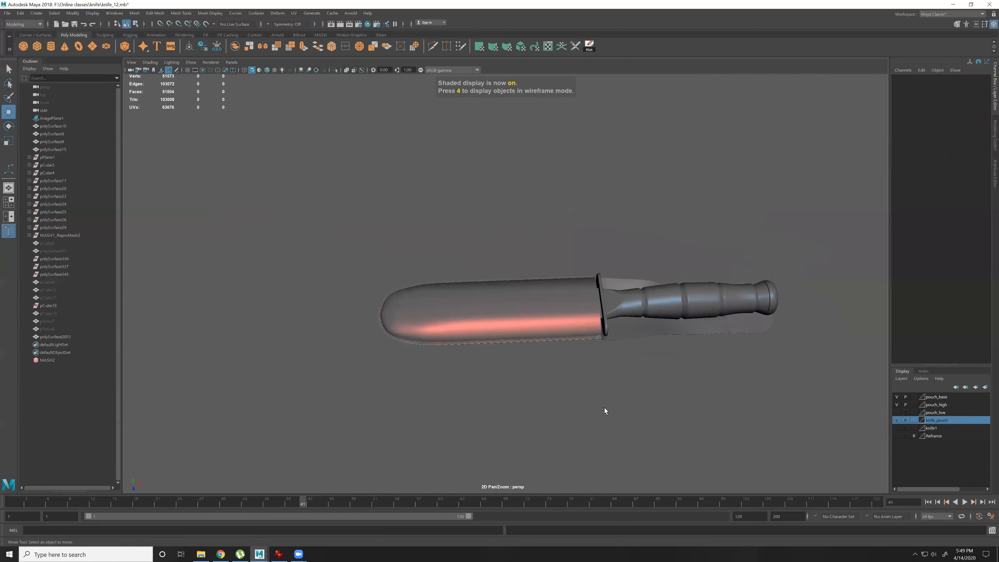
left_click_drag(605, 409, 605, 379, "alt")
right_click_drag(590, 407, 501, 331, "alt")
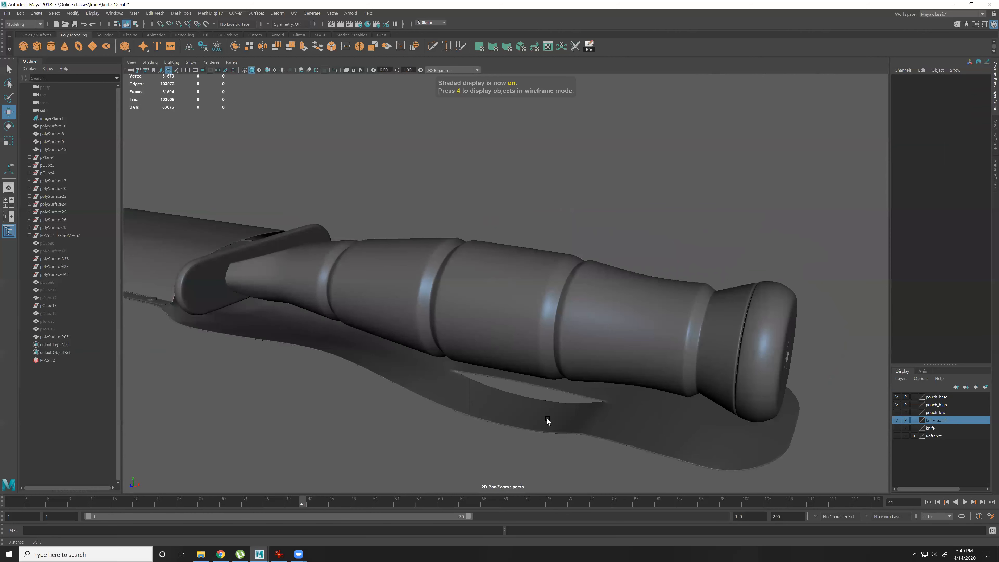
scroll(547, 419, "up", 3)
Switch to IrfanView to examine the strap around the handle in the reference render, and return to the pouch base in Maya.
left_click(278, 554)
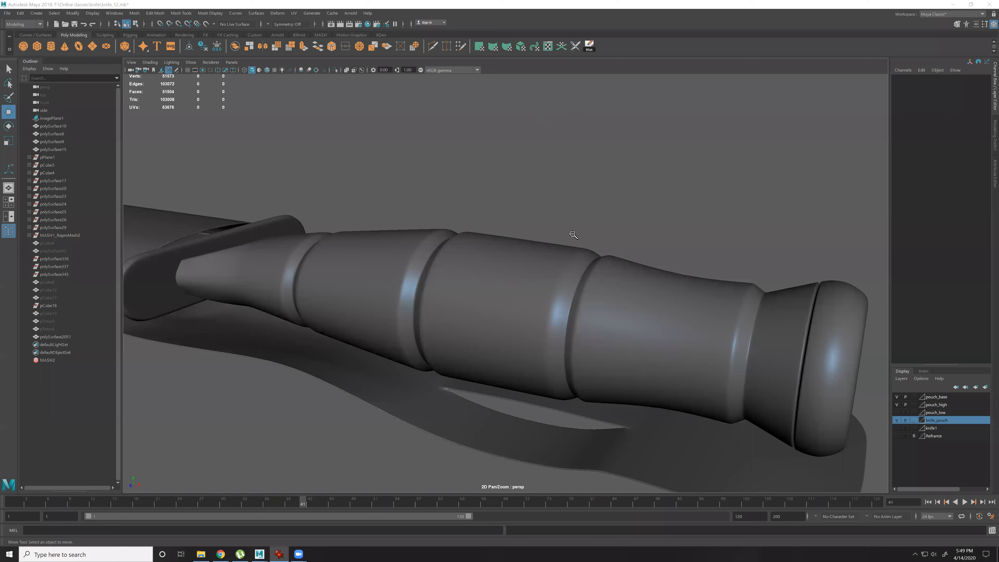
left_click(525, 155)
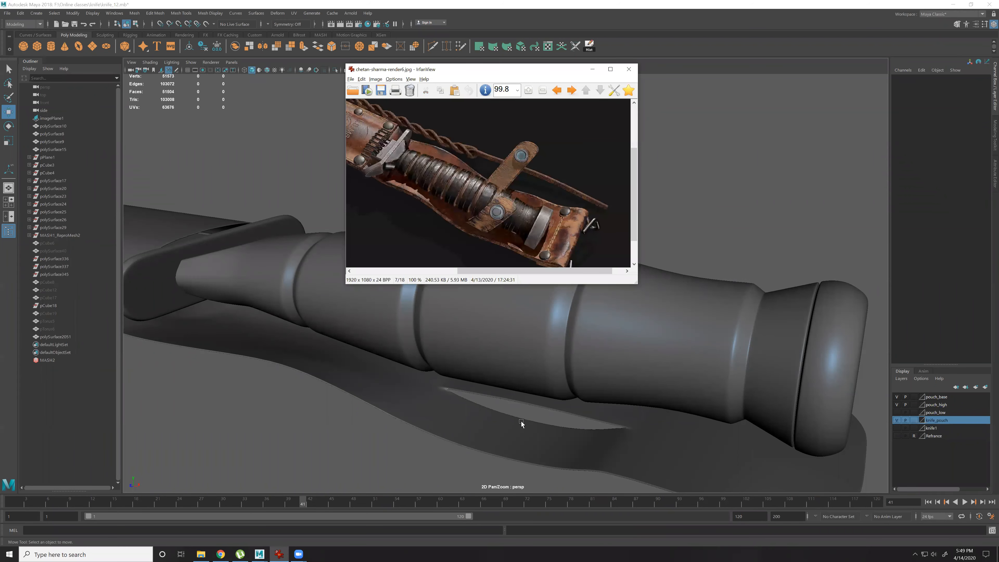
left_click(529, 389)
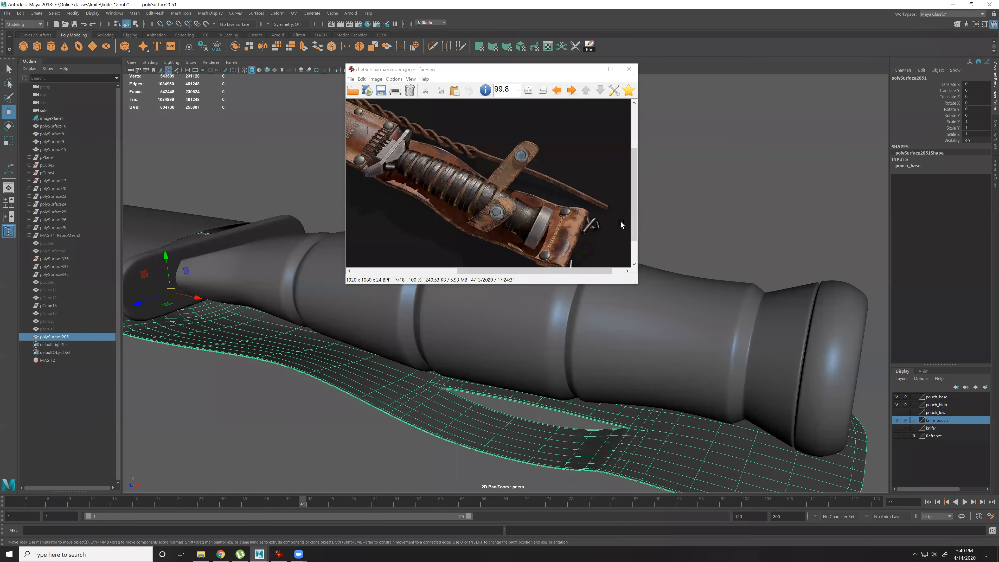
scroll(626, 230, "down", 3)
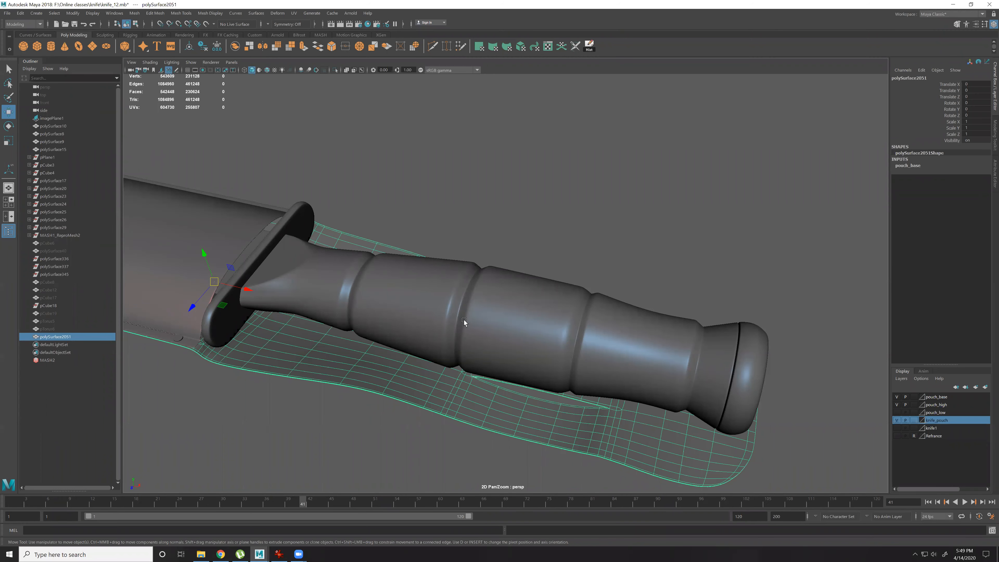
key("[")
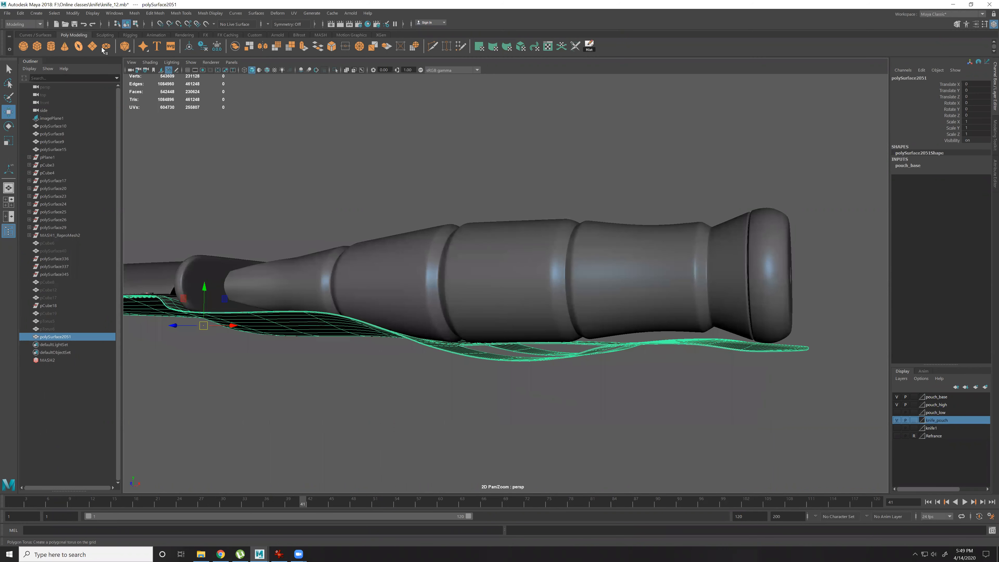
Create a polygon torus, move it along X to about 8.474 at the handle, and set its Section Radius to 0.04.
left_click(79, 47)
scroll(451, 239, "up", 2)
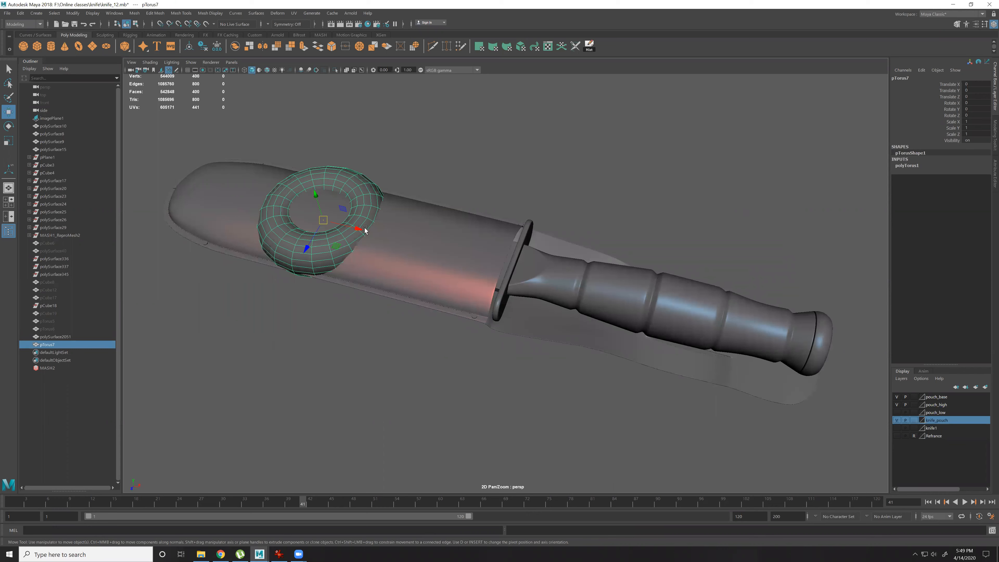
left_click_drag(365, 230, 759, 285)
left_click(951, 179)
middle_click_drag(811, 232, 795, 243)
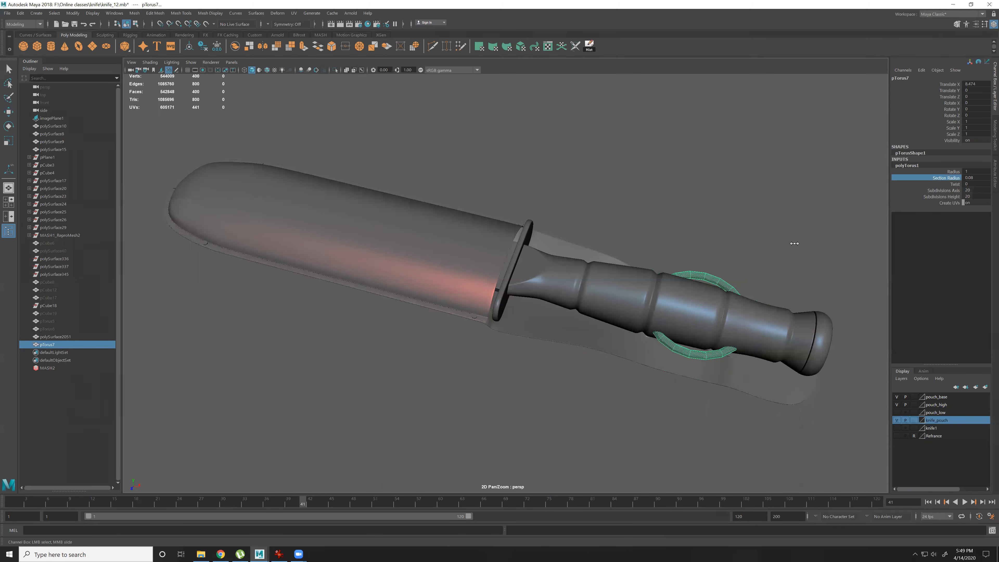
middle_click_drag(759, 289, 768, 324)
left_click_drag(768, 324, 662, 305, "alt")
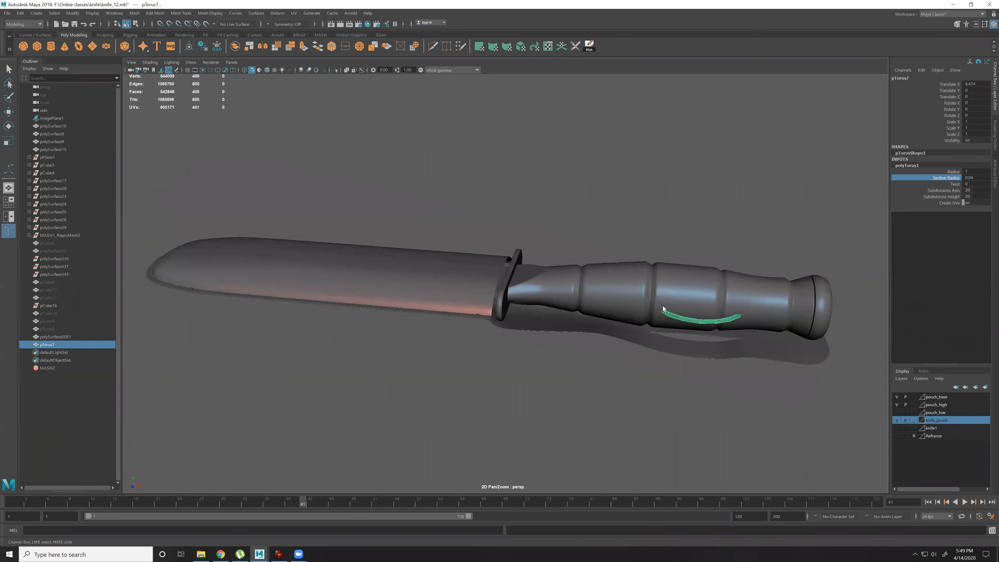
Set the torus's Subdivisions Height and Subdivisions Axis to 32 each.
key("e")
scroll(631, 281, "up", 2)
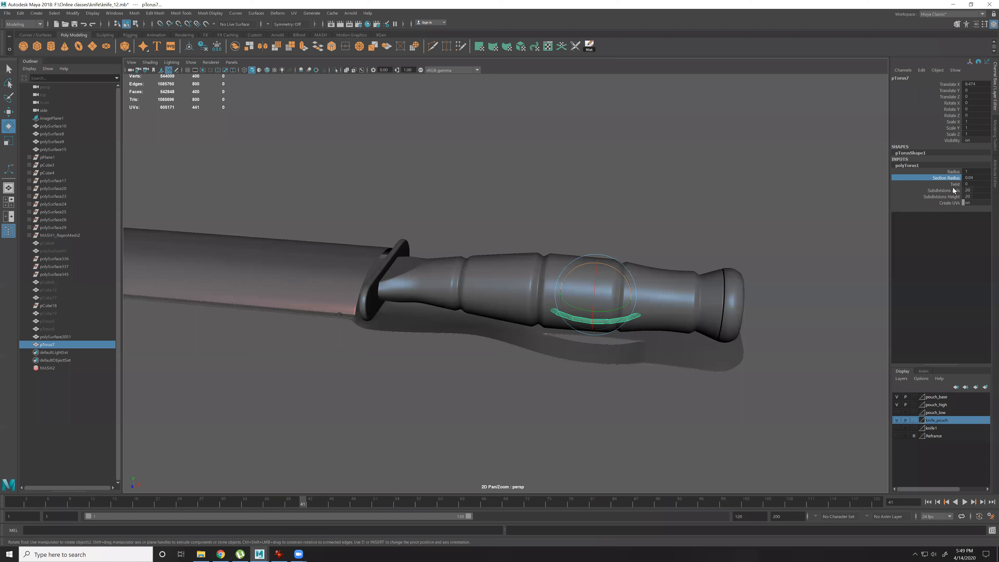
left_click(971, 197)
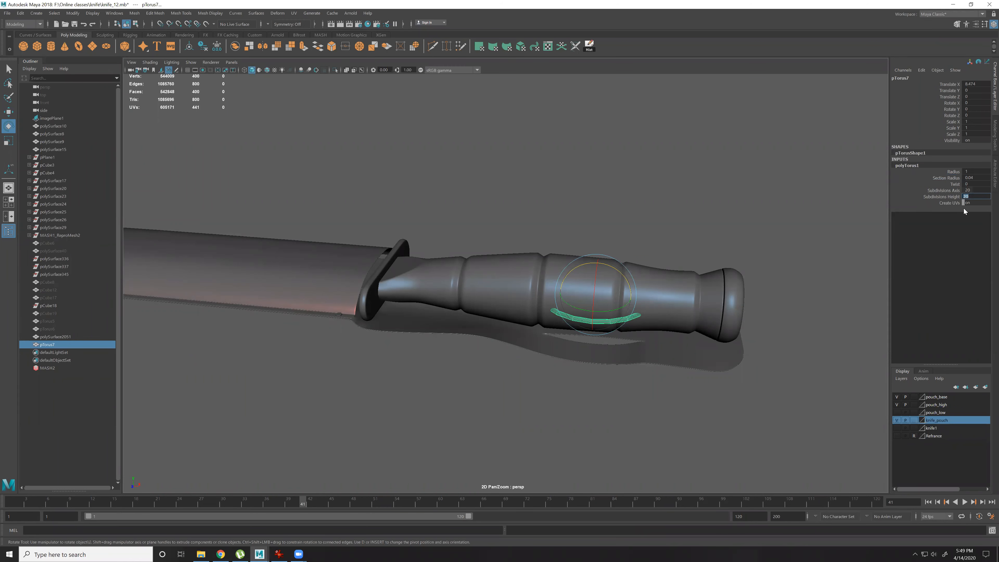
type("32")
left_click(979, 189)
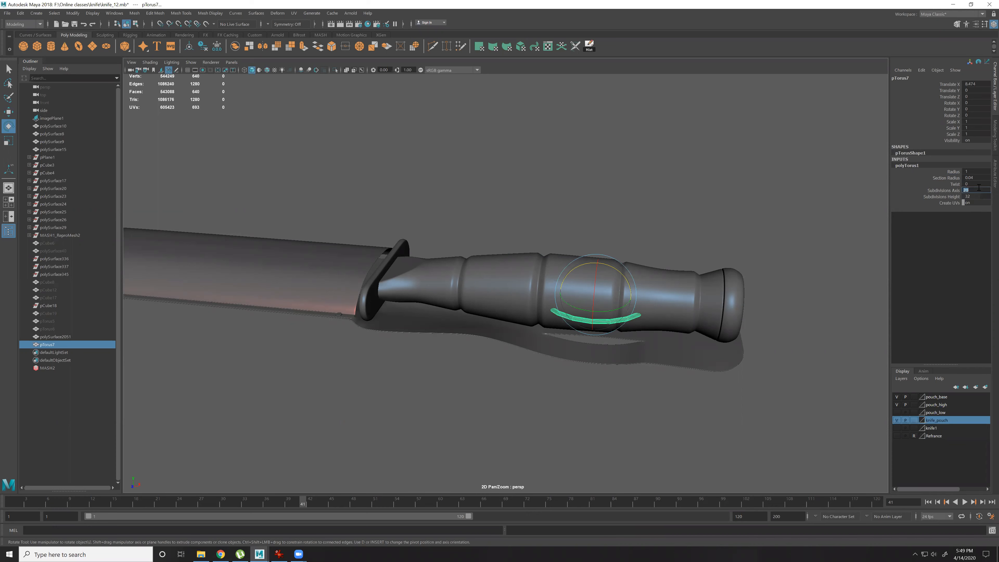
type("32")
key("Return")
Fit the torus upright around the handle with Rotate Z about 93.8, Translate X 8.46, Translate Y 0.201 and Scale Z about 0.86.
left_click_drag(625, 277, 576, 243)
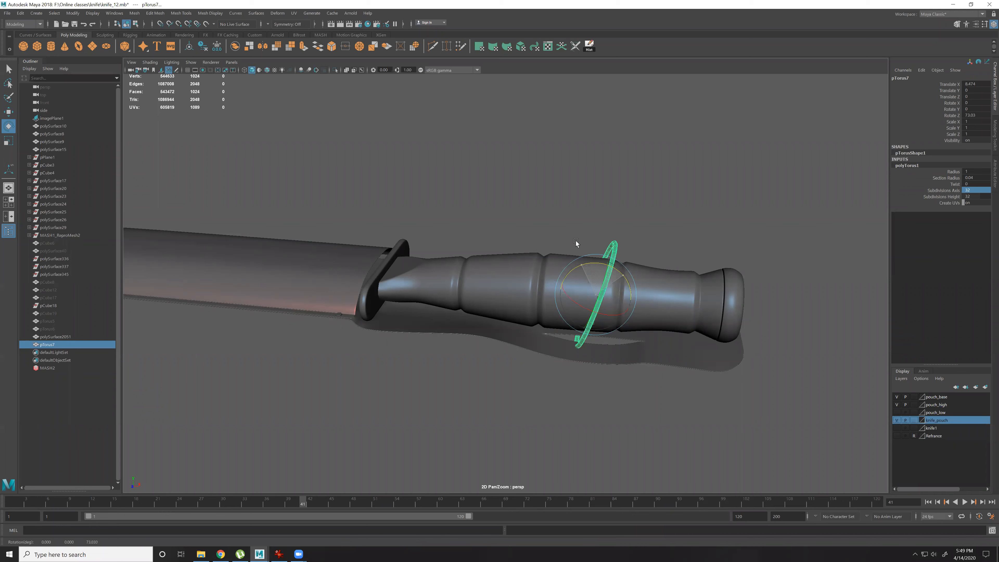
left_click_drag(647, 306, 606, 279, "alt")
key("w")
left_click_drag(615, 379, 639, 358, "alt")
scroll(701, 378, "up", 5)
mouse_move(591, 333)
left_mouse_down("alt")
mouse_move(502, 336)
mouse_move(594, 347)
left_mouse_up("alt")
key("r")
left_click_drag(537, 373, 530, 372, "alt")
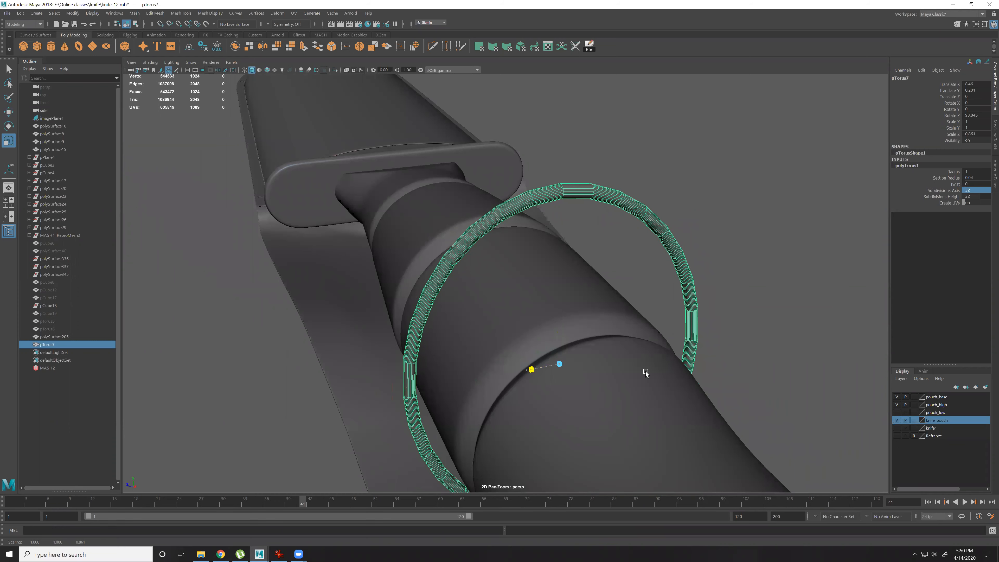
key("w")
left_click_drag(677, 347, 581, 288, "alt")
left_click_drag(580, 368, 535, 376, "alt")
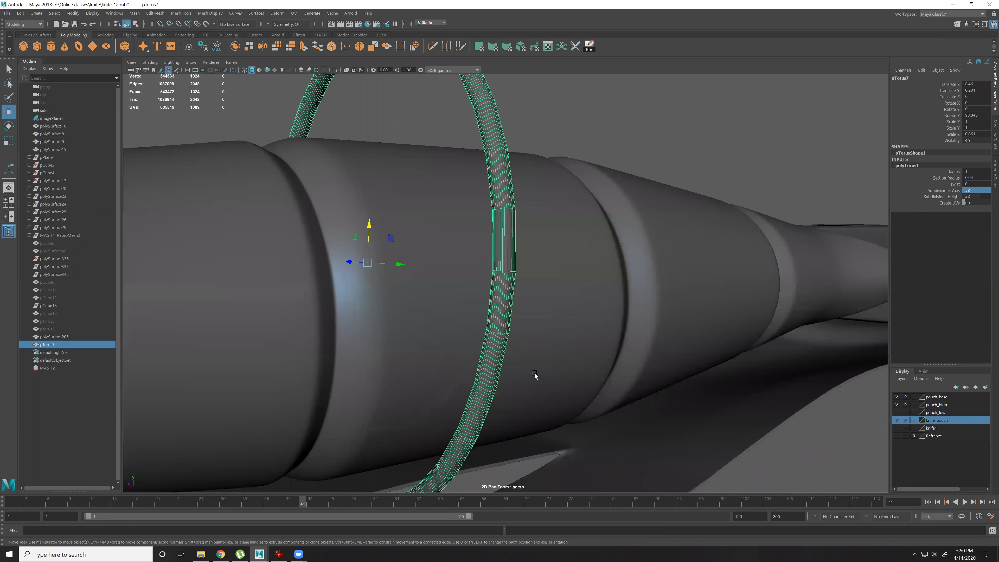
Convert the torus's outer edge loop, except the few edges beneath the handle, into a curve with Polygon Edges to Curve.
scroll(519, 310, "up", 5)
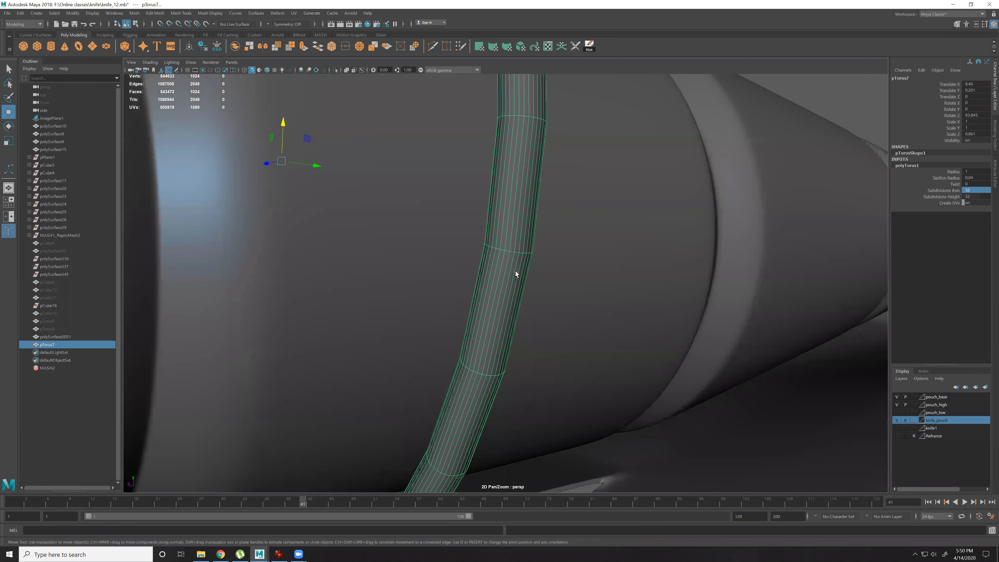
key("F10")
scroll(621, 285, "down", 5)
double_click(602, 313)
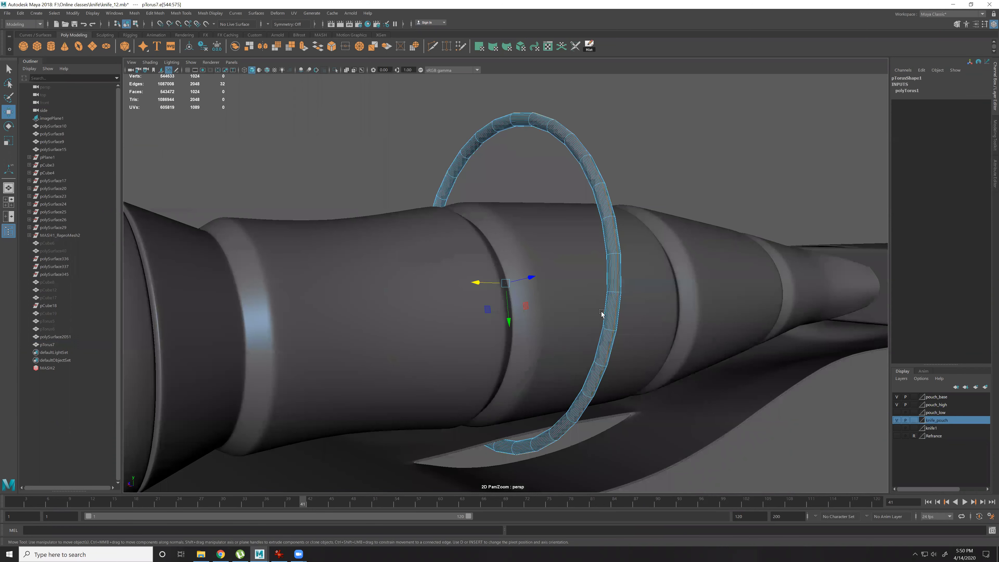
left_click_drag(607, 308, 439, 165, "alt")
left_click_drag(533, 234, 551, 245, "alt")
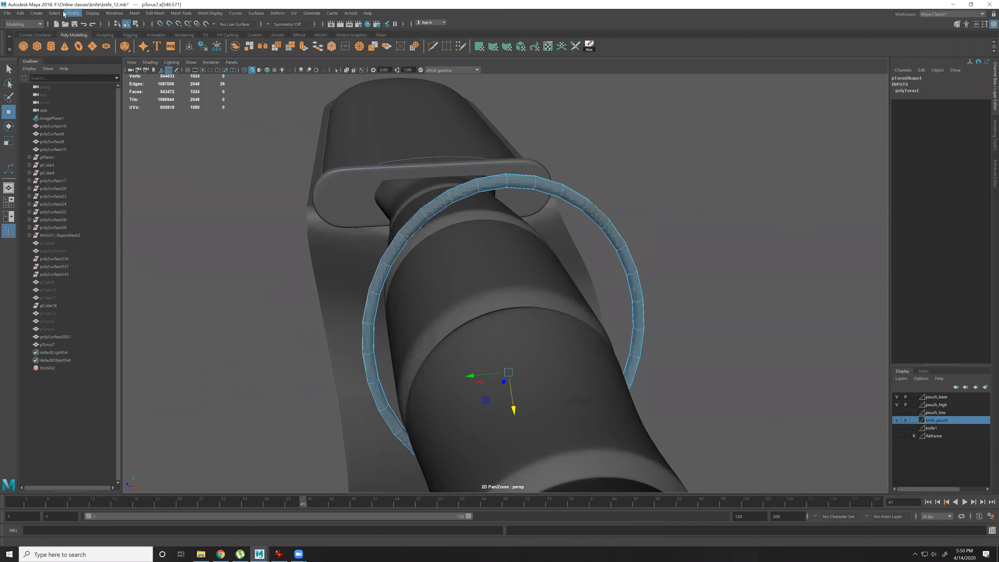
left_click(72, 13)
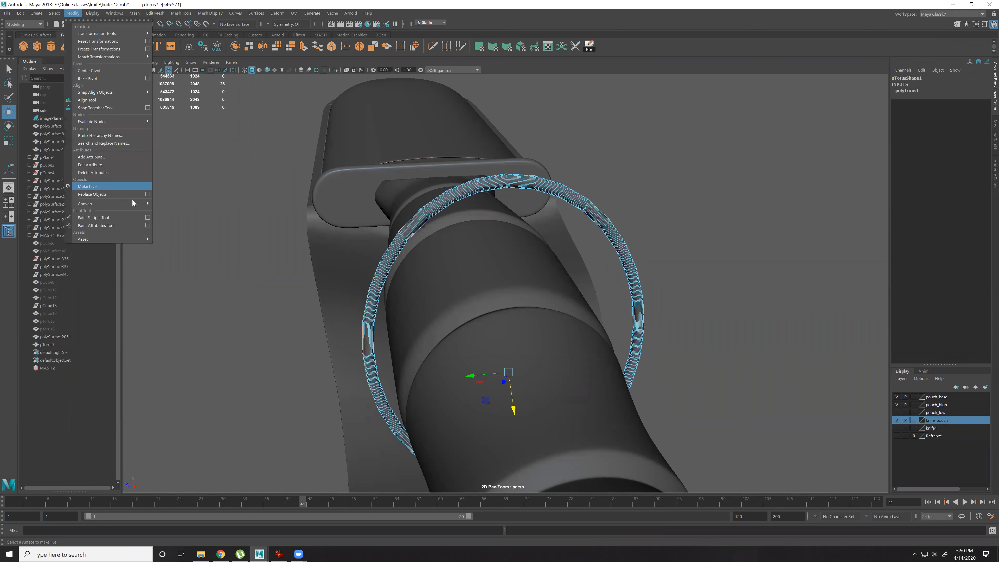
mouse_move(132, 202)
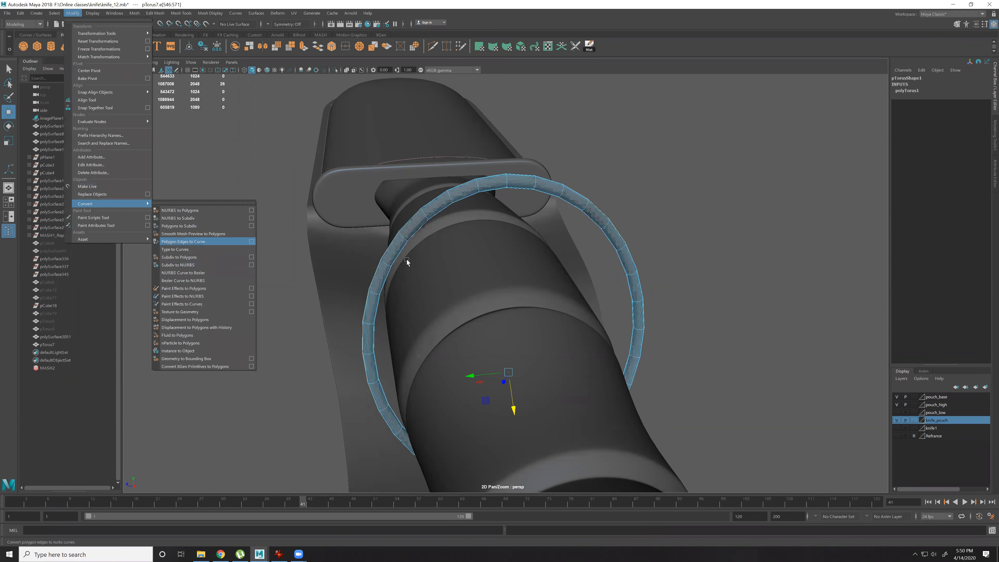
left_click(490, 286)
right_click_drag(557, 245, 556, 244, "alt")
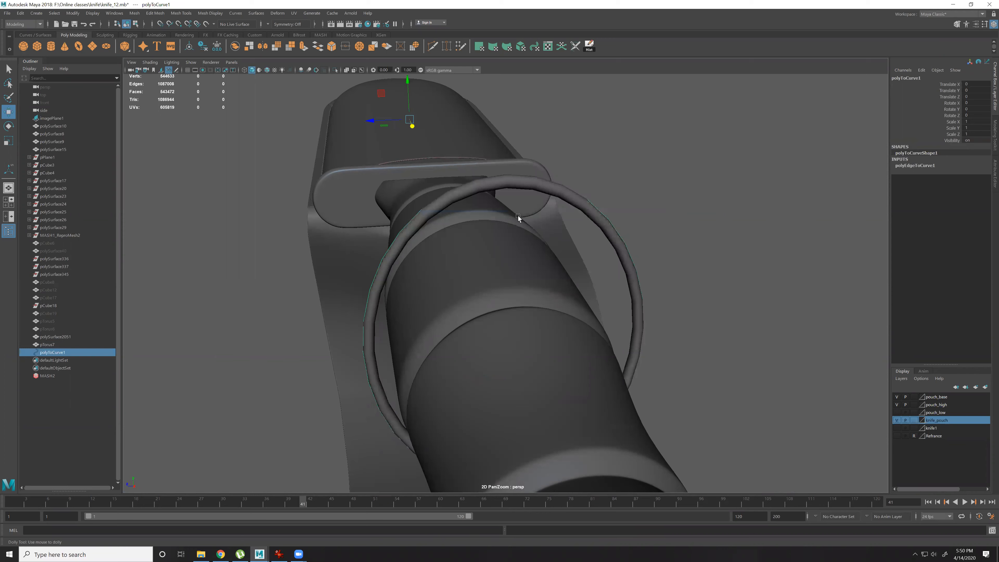
Delete the torus around the handle, keeping only the curve extracted from its edges.
scroll(537, 211, "down", 3)
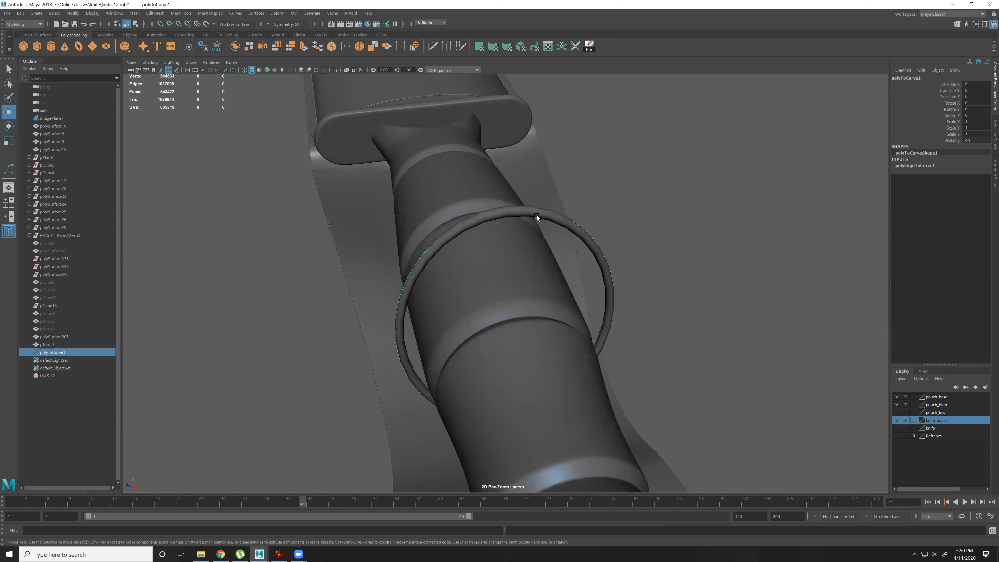
left_click(582, 235)
key("Delete")
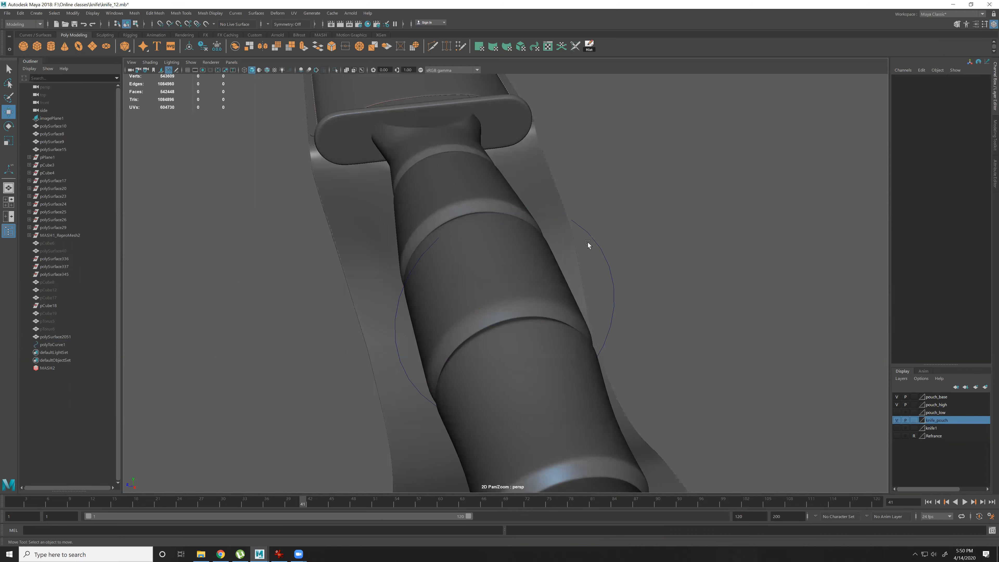
Switch the curve to control vertex editing and bring up the knife reference render in IrfanView beside the model.
left_click(588, 241)
left_click_drag(588, 242, 532, 218, "alt")
right_click_drag(599, 250, 571, 251)
left_click(603, 281)
left_click_drag(567, 221, 402, 393)
key("ctrl+z")
left_click(283, 552)
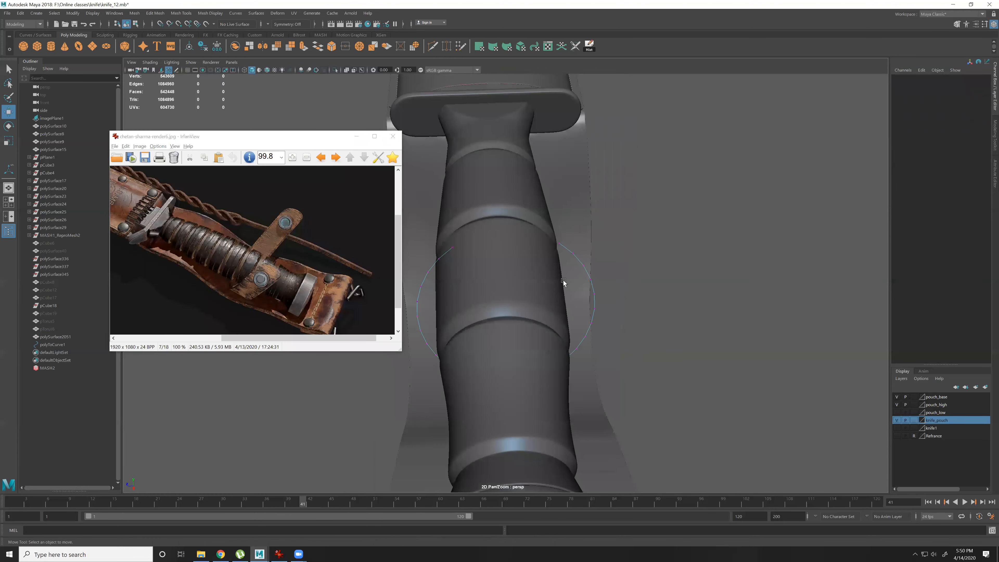
Pull the end CV of the curve outward from the handle using soft selection with an adjusted falloff radius.
left_click_drag(685, 241, 550, 246)
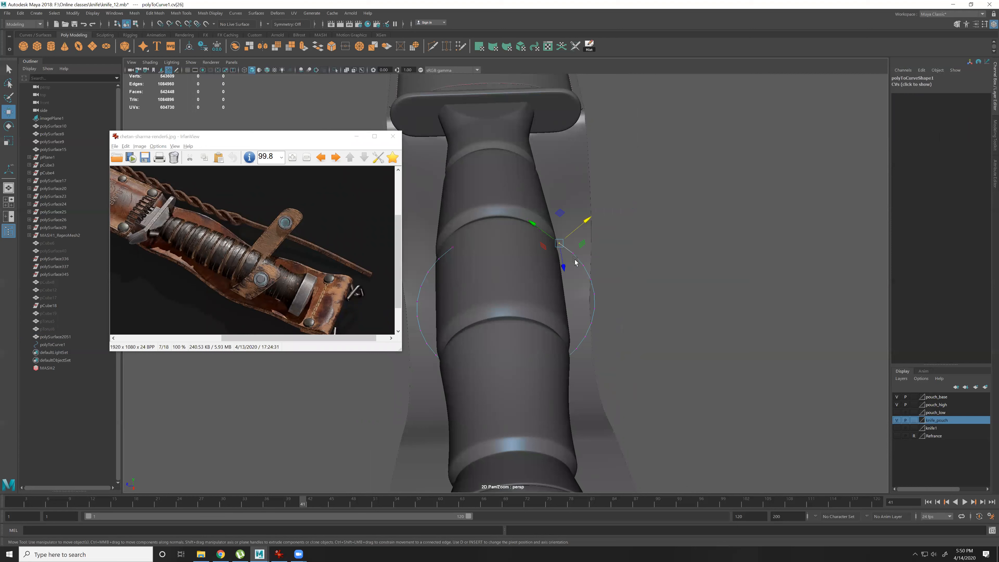
key("b")
left_click_drag(691, 231, 698, 224)
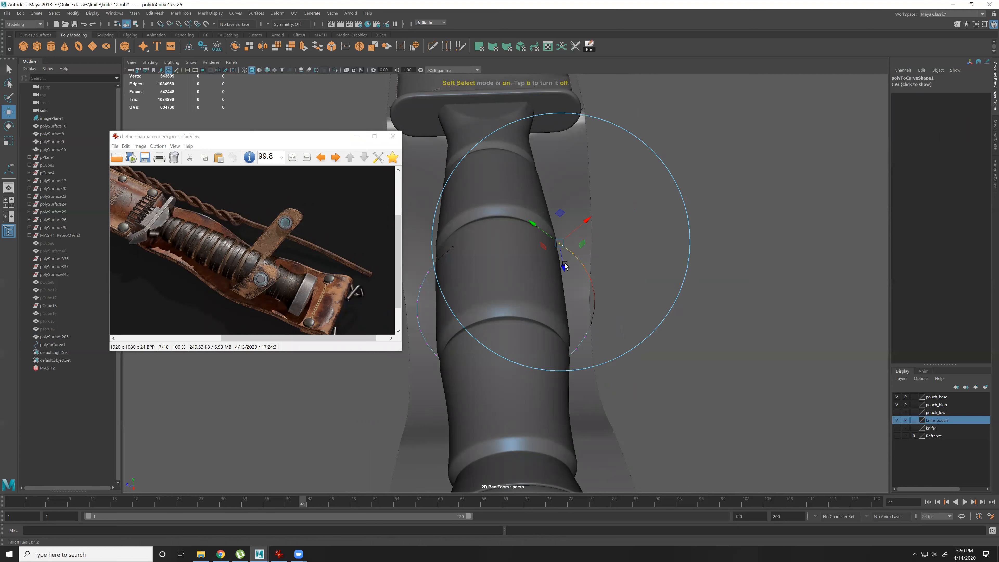
key("ctrl+z")
left_click_drag(560, 242, 581, 240)
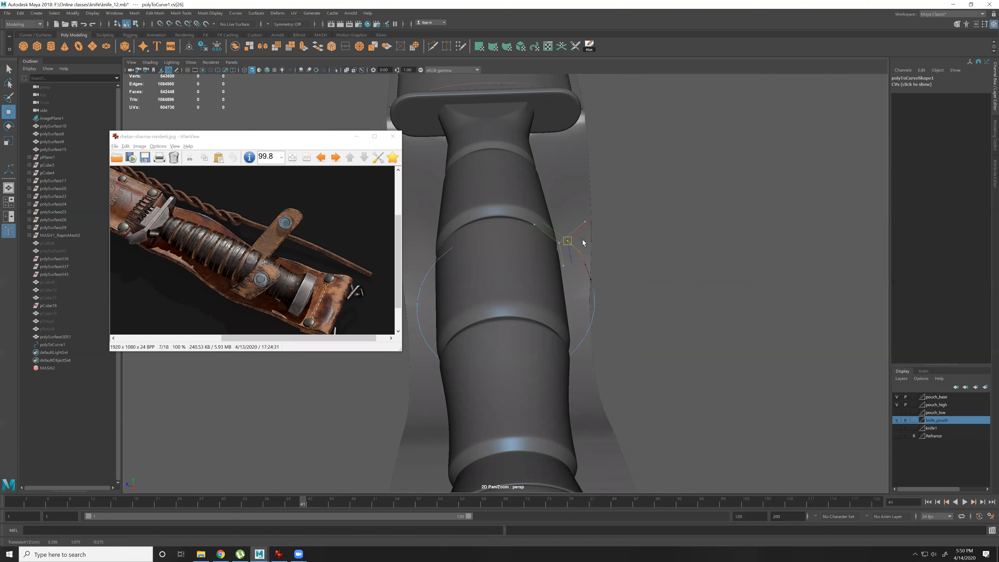
key("ctrl+z")
key("b")
left_click_drag(562, 242, 590, 238)
left_click_drag(678, 228, 726, 224)
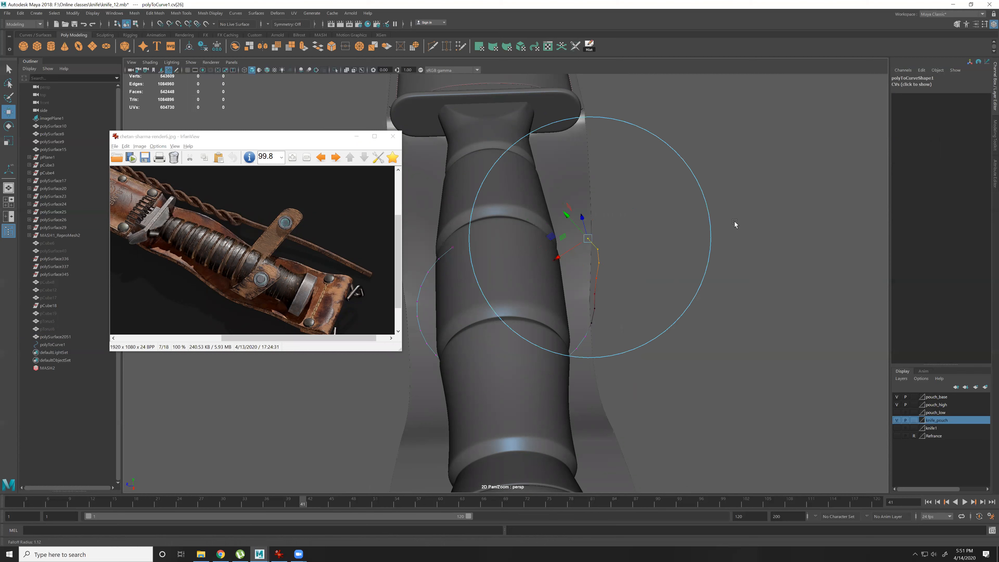
left_click_drag(590, 239, 625, 242)
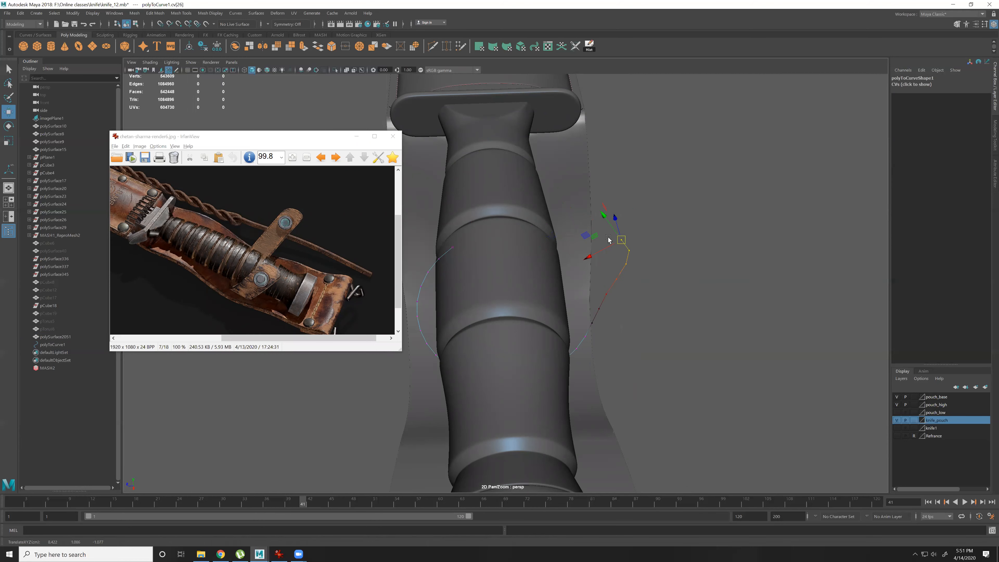
Adjust the CVs along the pulled-out side of the curve to smooth its bend beside the handle.
left_click(607, 294)
left_click_drag(607, 295, 483, 356)
key("w")
left_click_drag(551, 400, 623, 266, "alt")
left_click(624, 258)
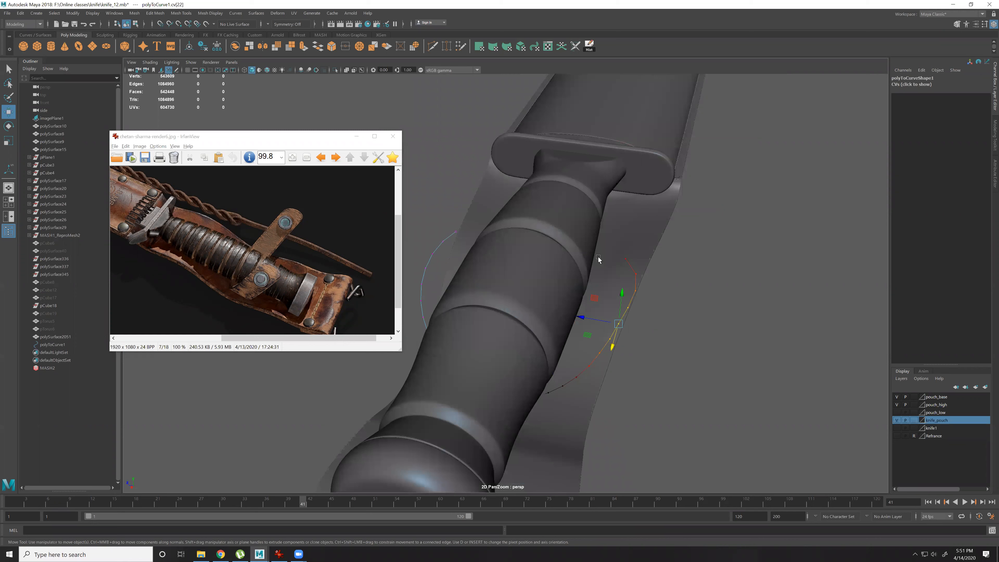
key("b")
mouse_move(617, 256)
left_mouse_down()
mouse_move(641, 261)
mouse_move(612, 271)
left_mouse_up()
Flare the open end of the curve further outward by moving its CVs with a smaller soft-selection falloff.
left_click(632, 270)
key("b")
left_click(644, 276)
key("b")
left_click_drag(740, 277, 704, 278)
left_click_drag(645, 269, 661, 289)
left_click_drag(613, 344, 617, 354)
left_click_drag(516, 304, 540, 307, "alt")
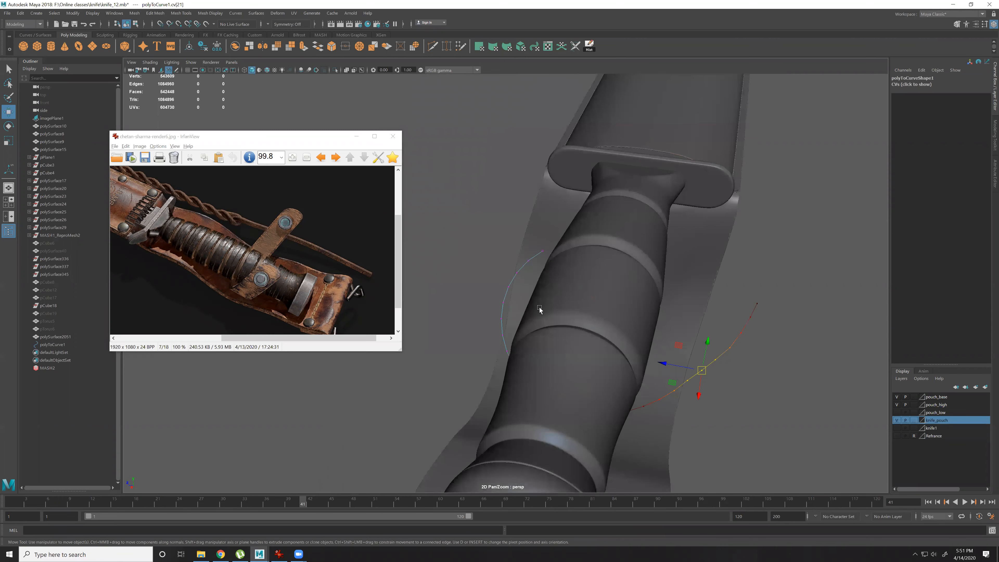
Shift the CVs on the opposite side of the curve along the handle's length to slant the strap path.
left_click(542, 250)
left_click_drag(589, 300, 669, 305, "alt")
left_click_drag(523, 303, 486, 330, "alt")
left_click(497, 327)
left_click_drag(479, 228, 477, 355, "alt")
left_click(508, 279)
left_click(476, 352)
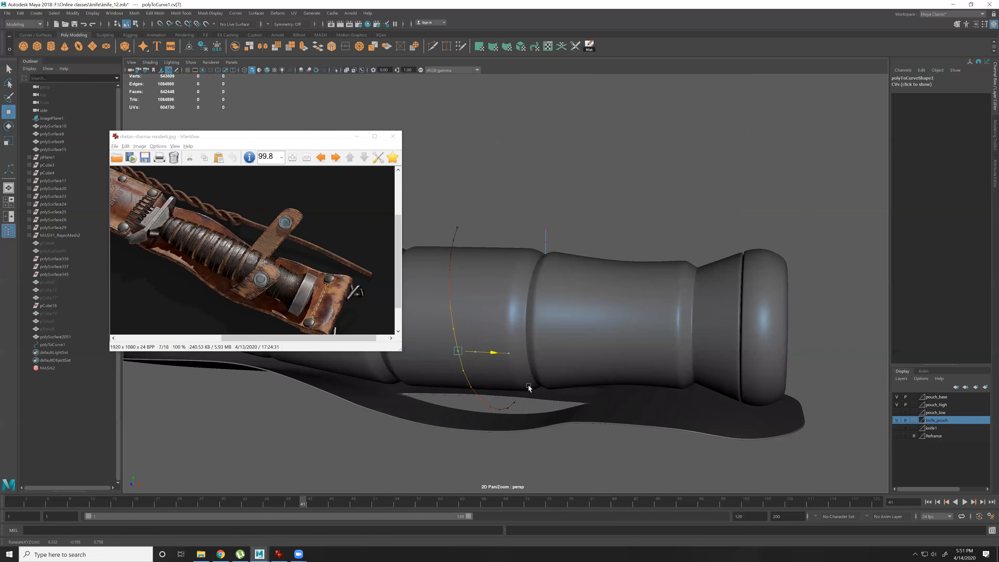
Reposition the curve's lower CVs beneath the handle near the pouch, and leave control vertex editing.
left_click_drag(529, 386, 552, 351, "alt")
mouse_move(466, 318)
left_mouse_down("alt")
mouse_move(458, 316)
mouse_move(494, 321)
mouse_move(507, 368)
left_mouse_up("alt")
right_click_drag(475, 306, 521, 264)
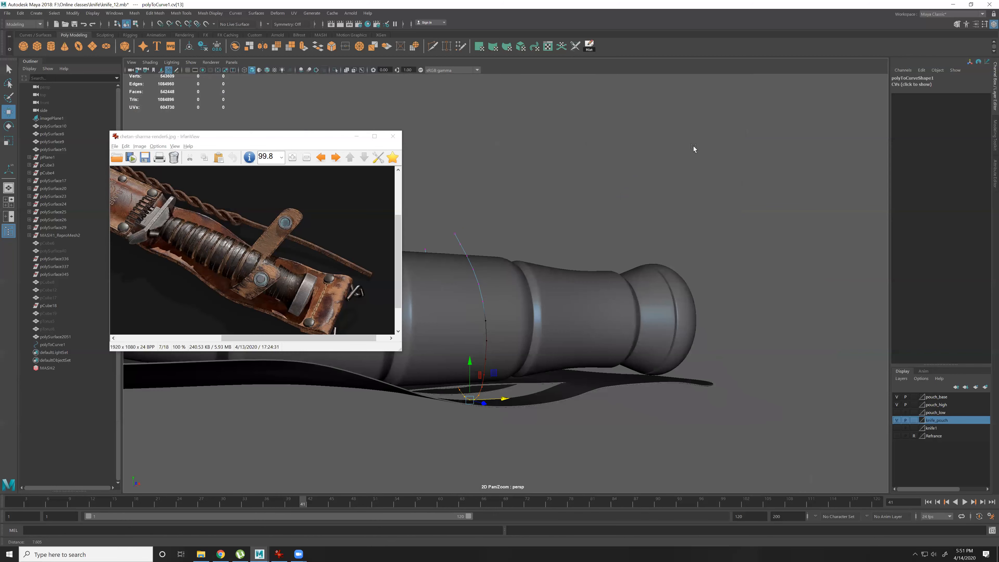
left_click_drag(612, 340, 598, 320, "alt")
left_click(598, 320)
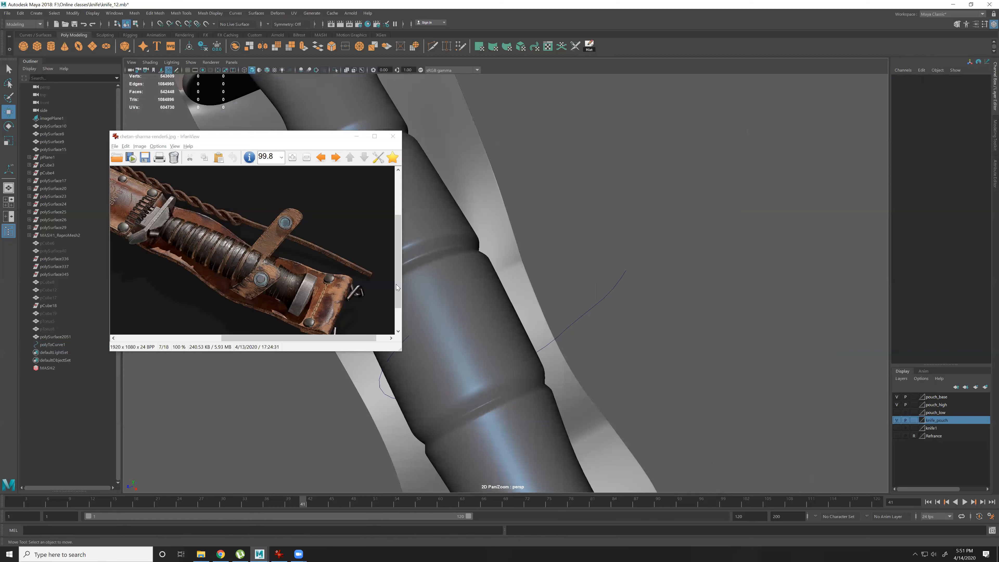
Enlarge the strap area of the reference render, then create a polygon cube at about X 9.03, Z -2.152 beside the handle.
scroll(252, 251, "up", 2)
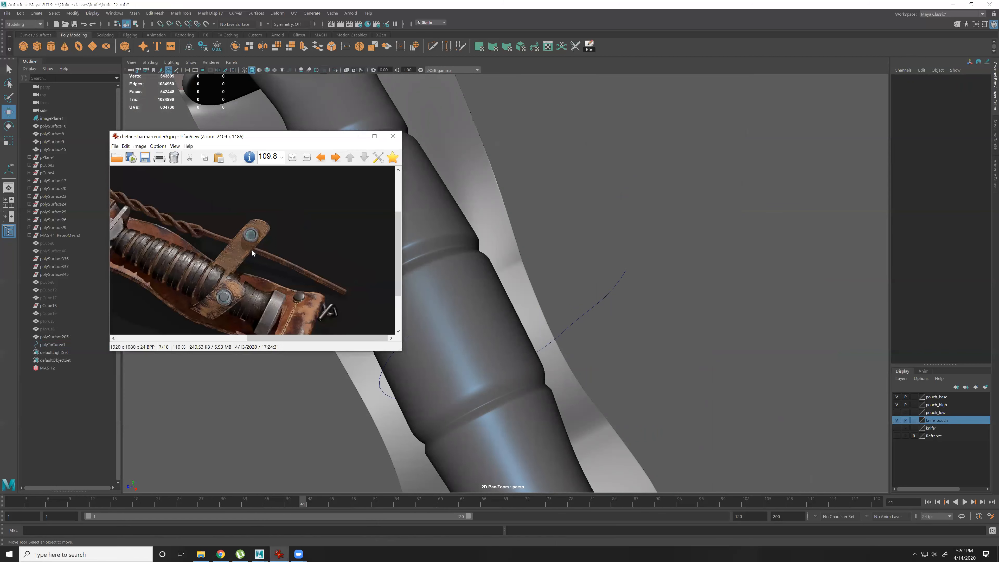
right_click_drag(642, 297, 491, 234, "alt")
key("w")
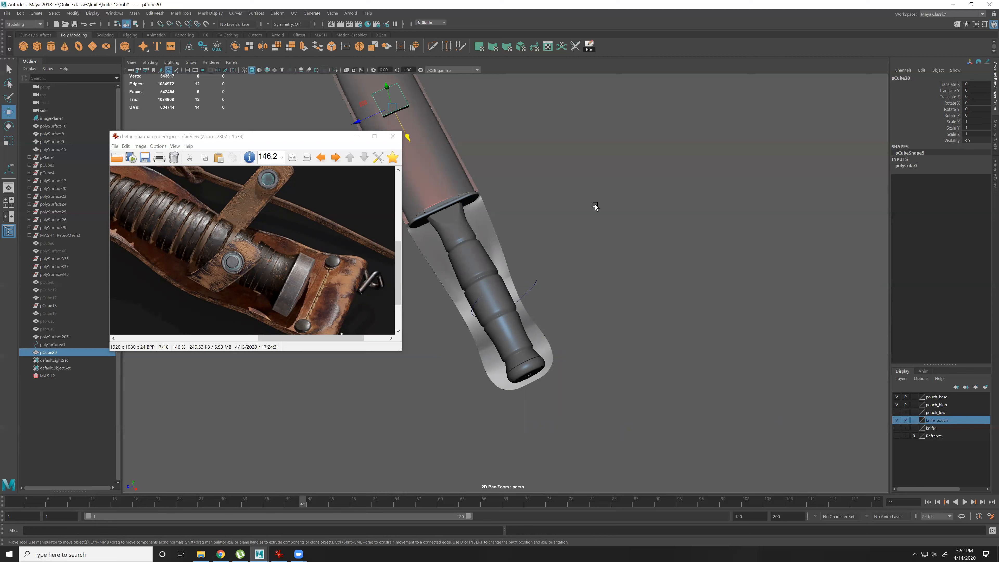
right_click_drag(595, 206, 514, 180, "alt")
left_click_drag(527, 197, 675, 225, "alt")
right_click_drag(636, 228, 638, 229, "alt")
key("r")
key("w")
left_click_drag(592, 233, 762, 321)
left_click_drag(677, 330, 711, 295)
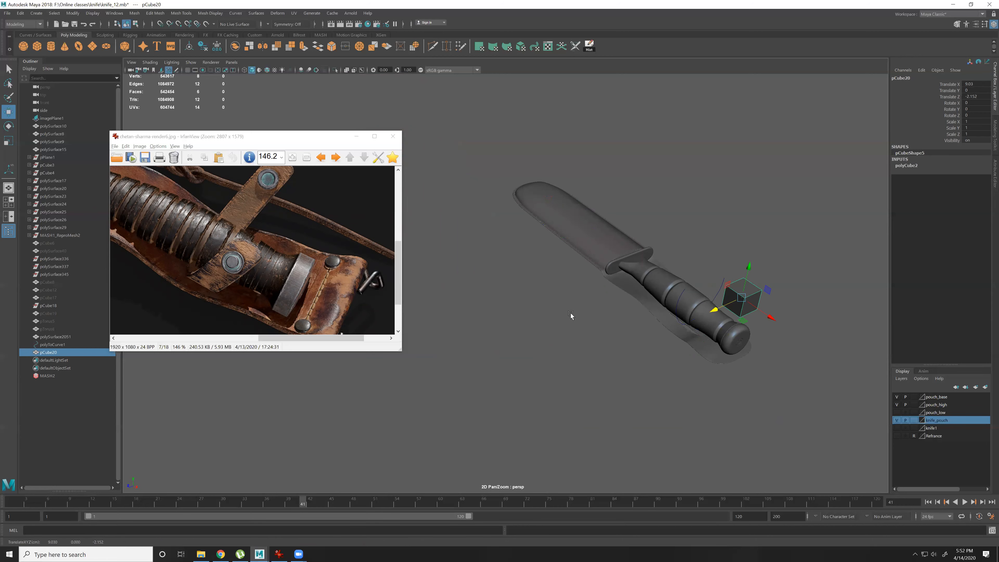
Scale the cube into a small flat block, about 0.195 in X and 0.237 in Z, flattened in Y.
key("f")
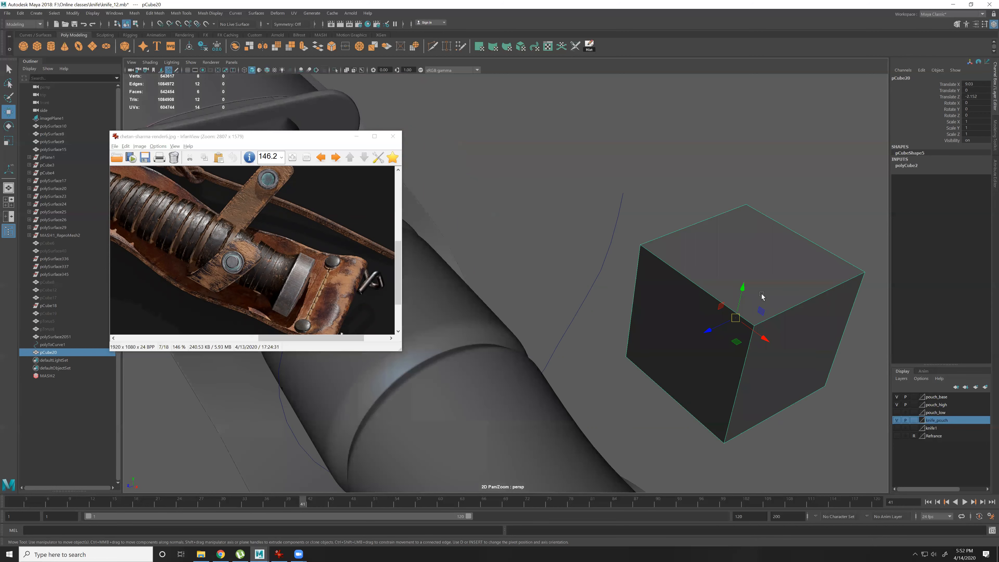
scroll(763, 330, "up", 1)
key("r")
left_click_drag(764, 297, 727, 333)
left_click_drag(731, 338, 770, 339)
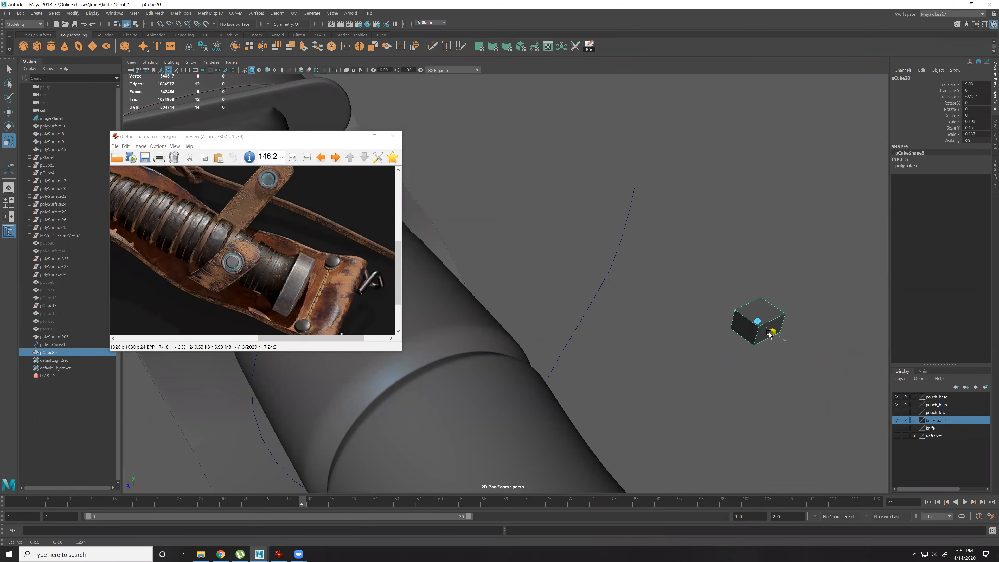
left_click_drag(765, 297, 756, 329)
Insert one edge loop through the middle of the block's width and one through the middle of its thickness.
key("w")
key("f")
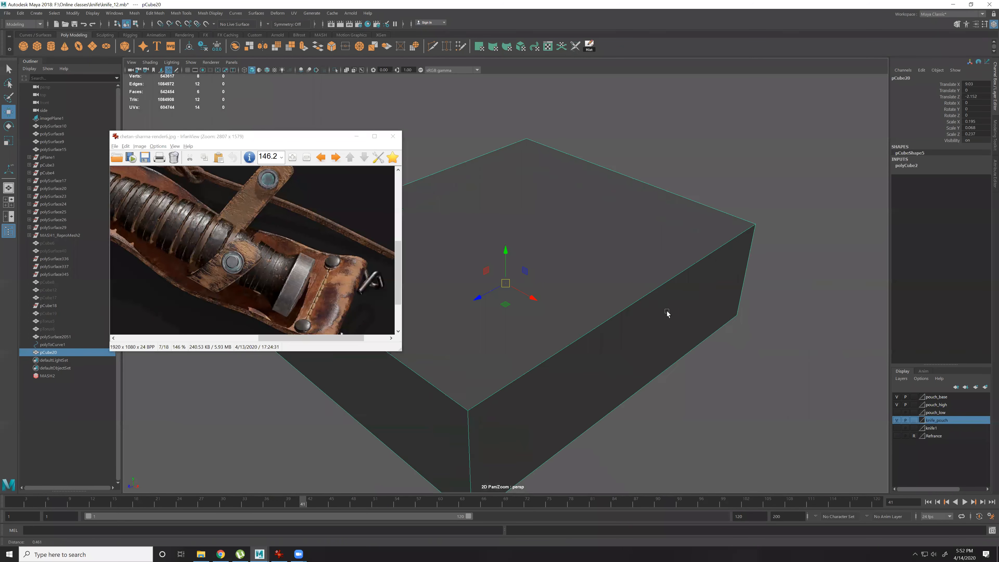
left_click_drag(665, 312, 725, 263, "alt")
scroll(691, 253, "down", 5)
key("F10")
right_click_drag(639, 251, 621, 262, "shift")
left_click(583, 280)
left_click(594, 271, "ctrl")
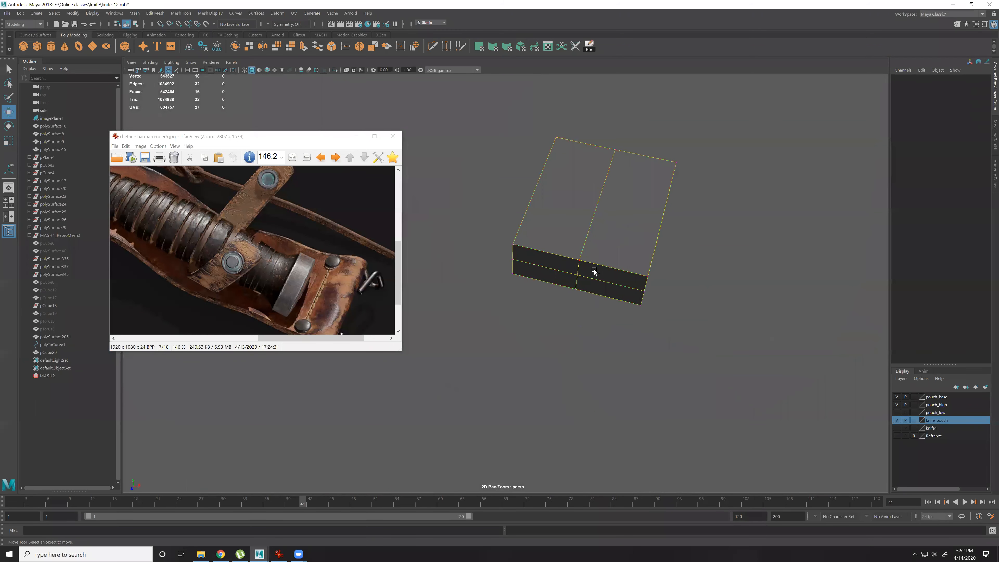
scroll(584, 285, "up", 1)
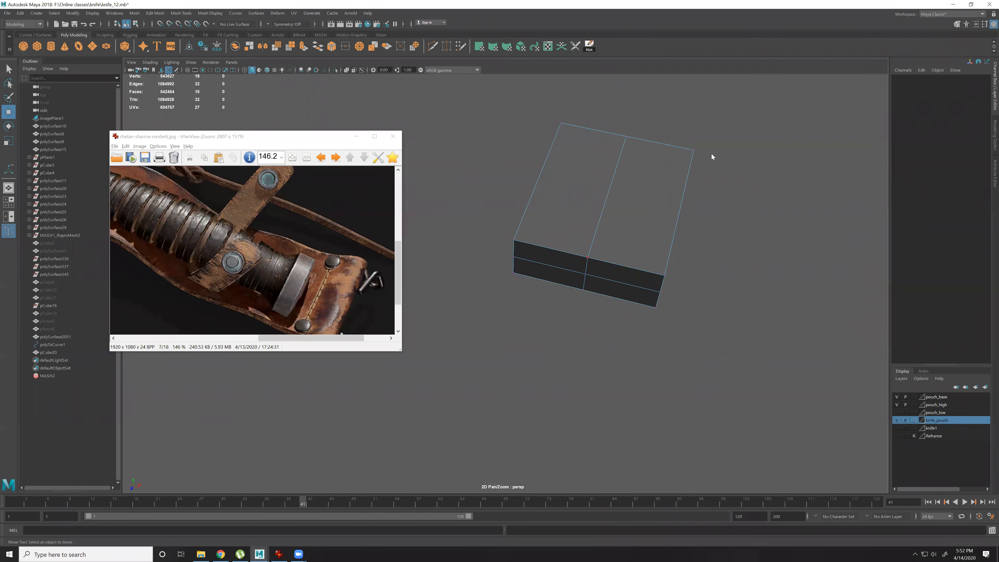
left_click(602, 261)
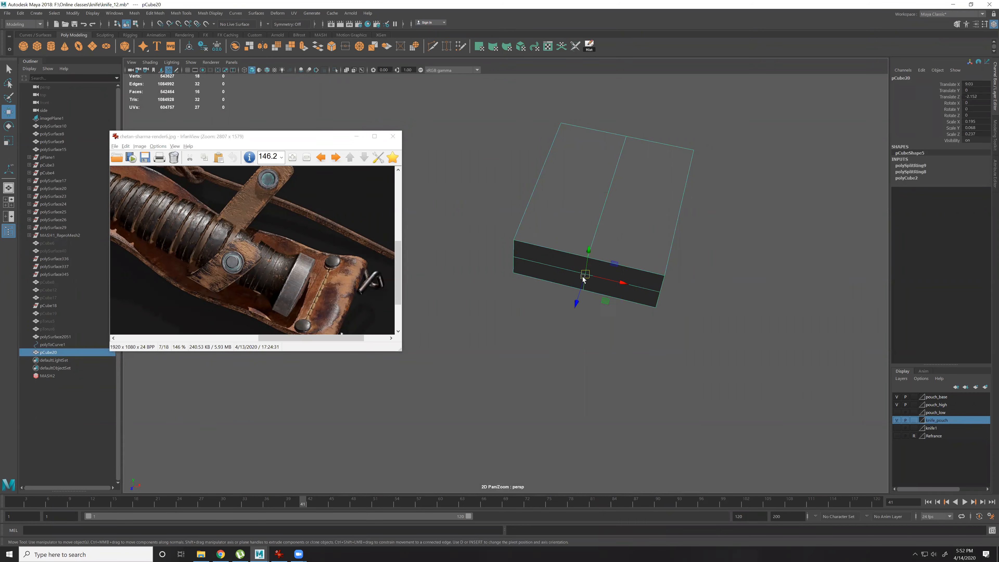
Snap the block onto the curve, placing it at the curve's open end above the handle.
scroll(641, 309, "down", 5)
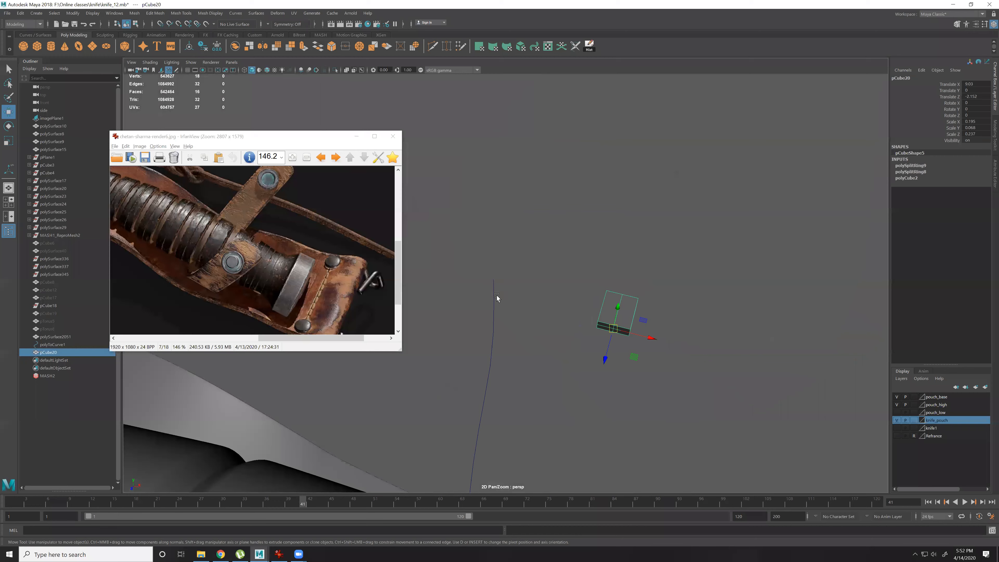
scroll(579, 308, "up", 5)
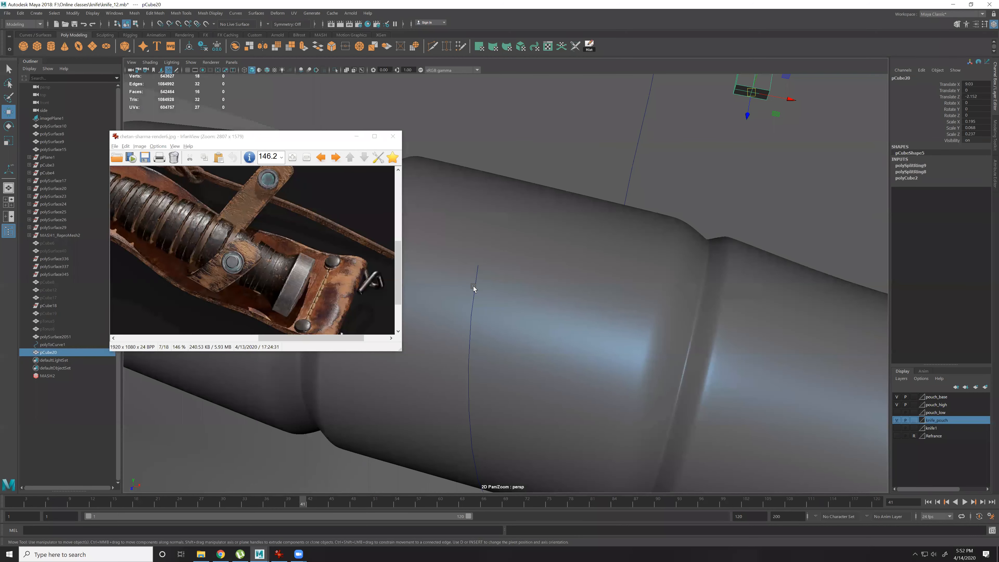
middle_click_drag(473, 289, 483, 270)
left_click_drag(527, 306, 524, 263, "alt")
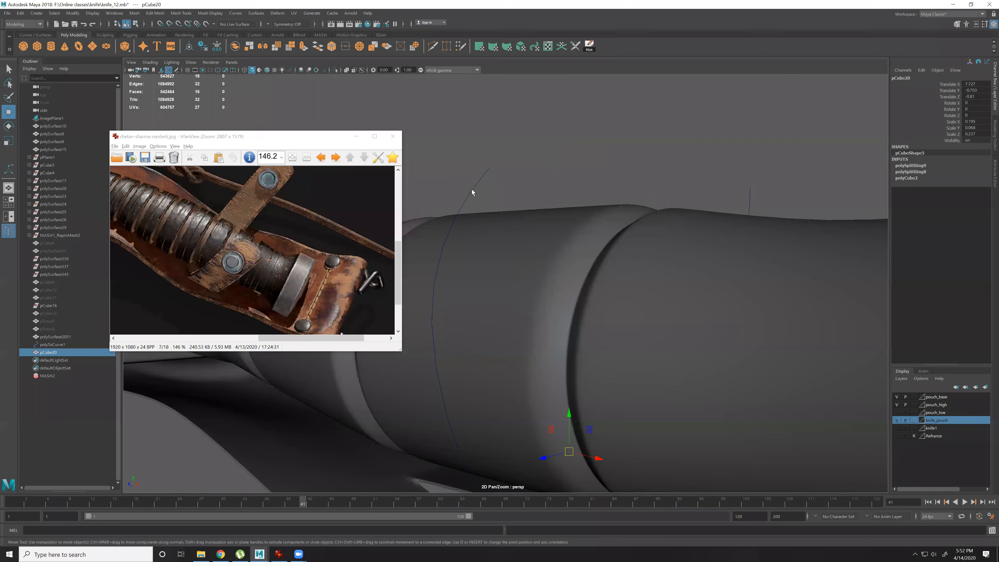
middle_click_drag(476, 192, 501, 150)
key("f")
Rotate the block to line up with the curve's end and delete all its faces except the four end faces.
left_click_drag(553, 239, 609, 293, "alt")
key("e")
key("F11")
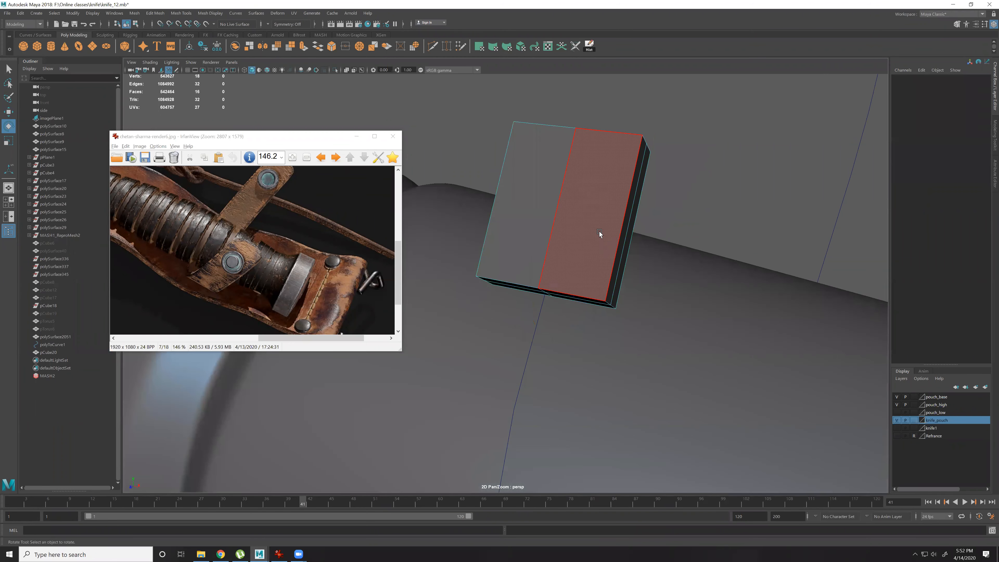
left_click_drag(696, 185, 471, 96)
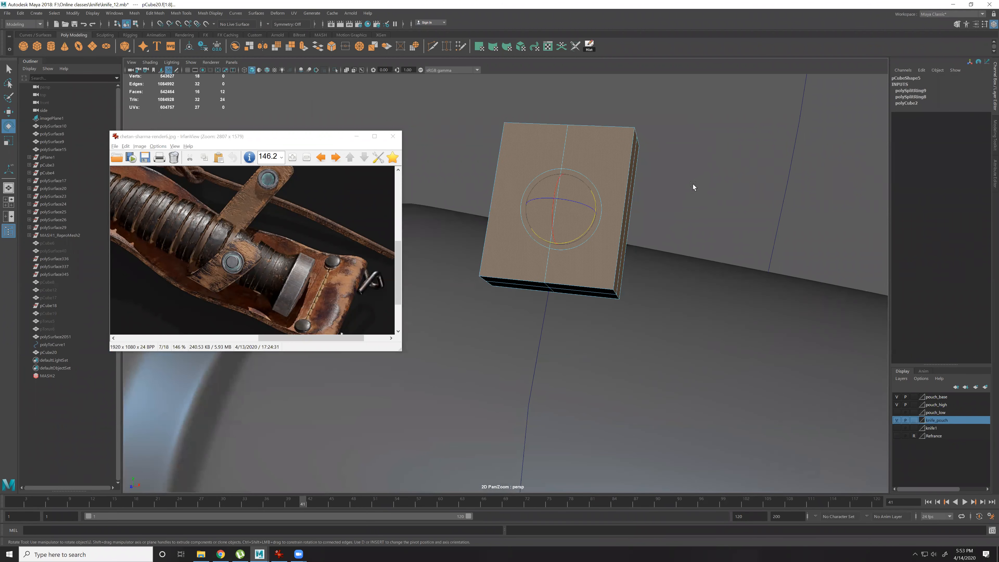
key("Delete")
Try extruding the four end faces along the curve with 25 divisions.
left_click_drag(475, 252, 621, 338)
left_click_drag(490, 448, 668, 345, "alt")
left_click_drag(669, 391, 618, 337, "shift")
right_click_drag(618, 337, 618, 370, "shift")
right_click_drag(691, 417, 602, 353, "alt")
middle_click_drag(601, 352, 786, 406, "alt")
right_click_drag(786, 406, 669, 390, "alt")
middle_click_drag(726, 381, 825, 366)
left_click_drag(564, 383, 636, 359, "alt")
left_click_drag(710, 309, 952, 305)
middle_click_drag(504, 375, 557, 369, "alt")
left_click_drag(557, 370, 519, 350, "alt")
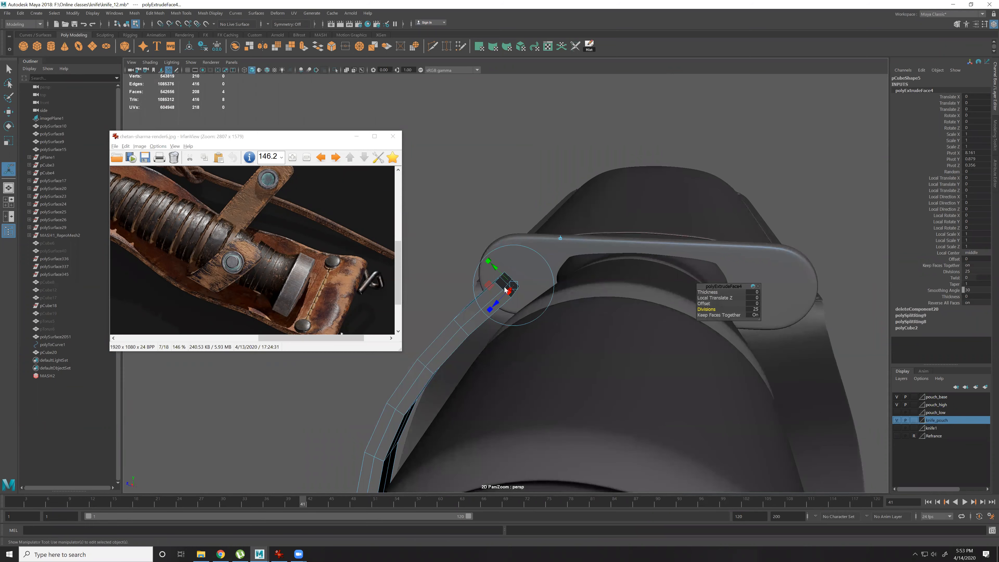
Undo the face extrusion back to the four end faces.
key("ctrl+z")
key("ctrl+z")
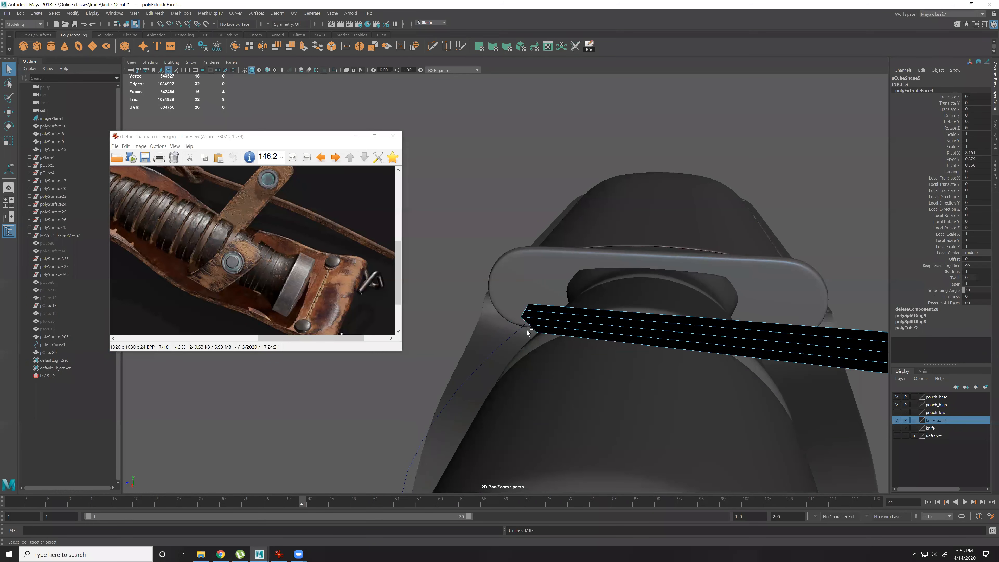
key("ctrl+z")
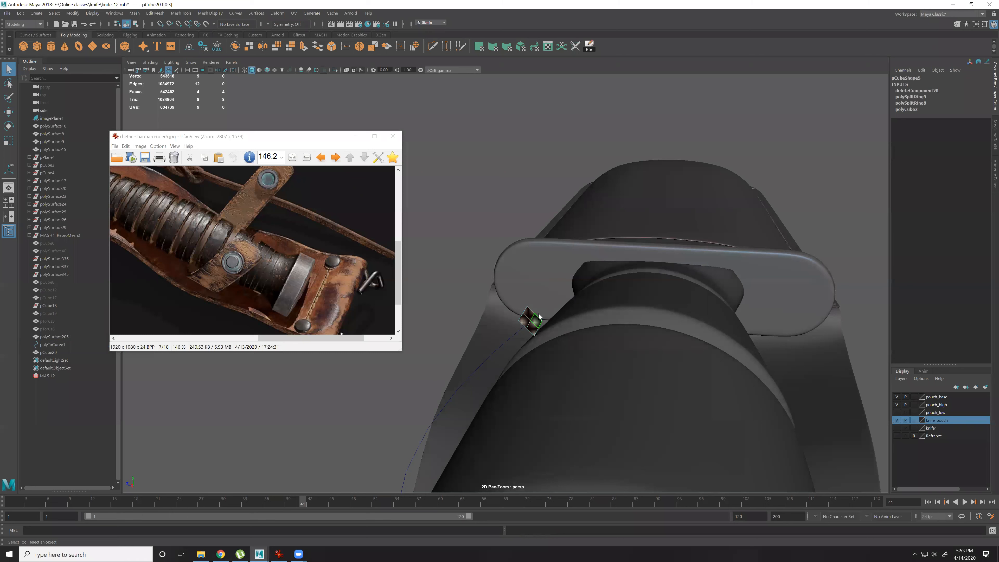
Scale the four end faces down across their thickness to make a thinner strap profile.
left_click_drag(539, 316, 480, 352, "alt")
key("r")
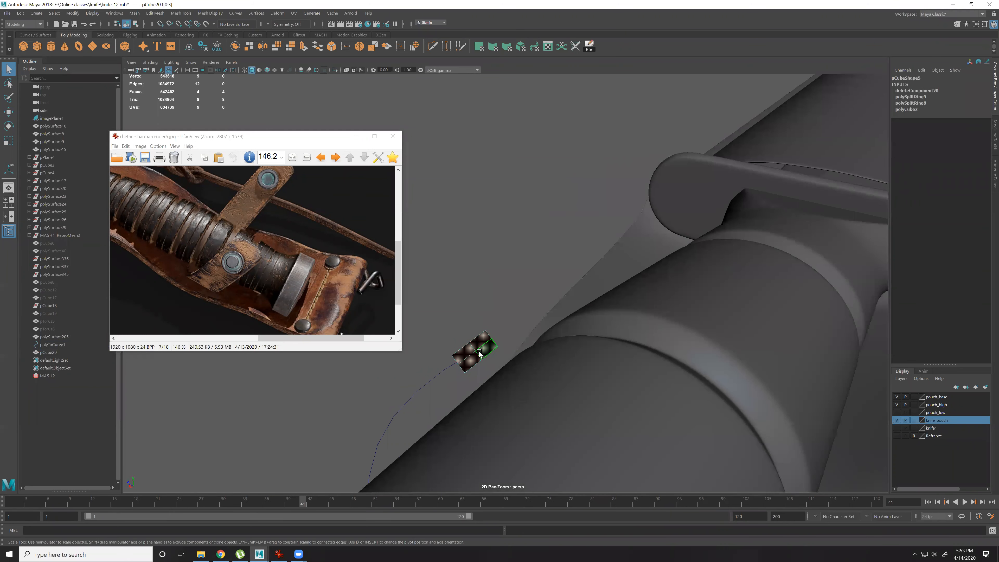
left_click_drag(459, 331, 540, 380)
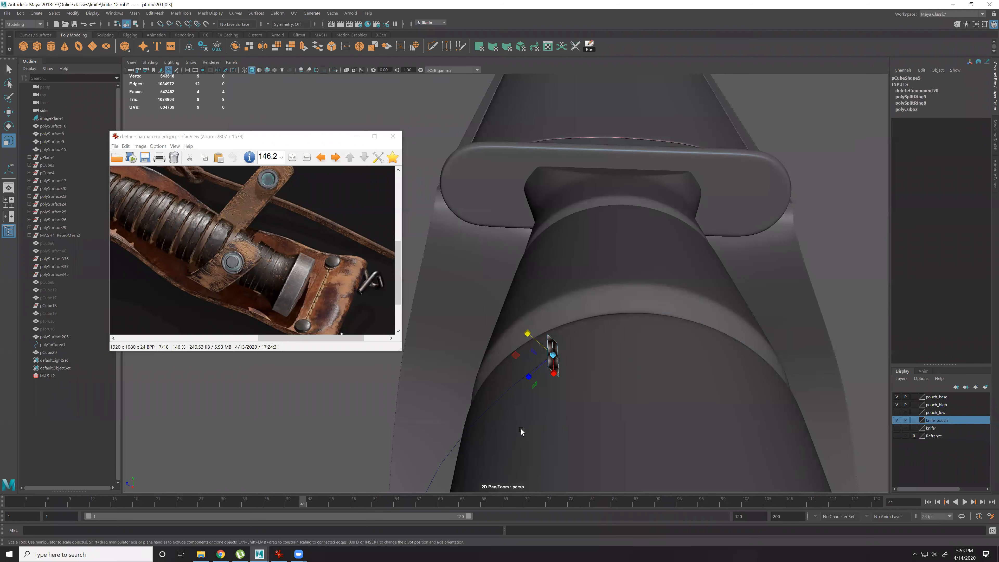
Extrude the thinned faces along the curve with 25 divisions to form the strap, and return to object selection.
left_click_drag(649, 401, 589, 319, "alt")
left_click(587, 319)
right_click_drag(581, 310, 576, 333, "shift")
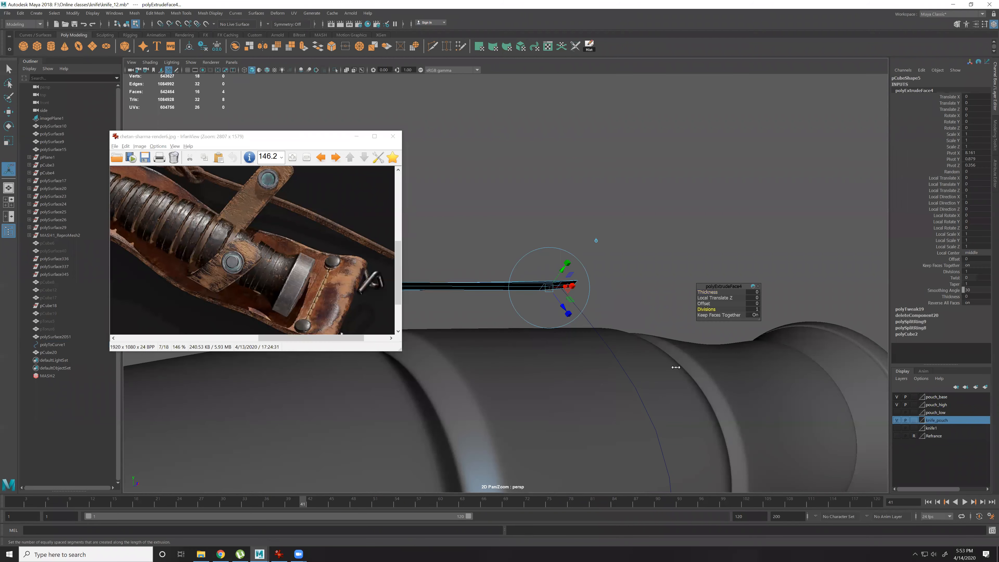
middle_click_drag(676, 368, 793, 364)
left_click_drag(512, 370, 397, 354, "alt")
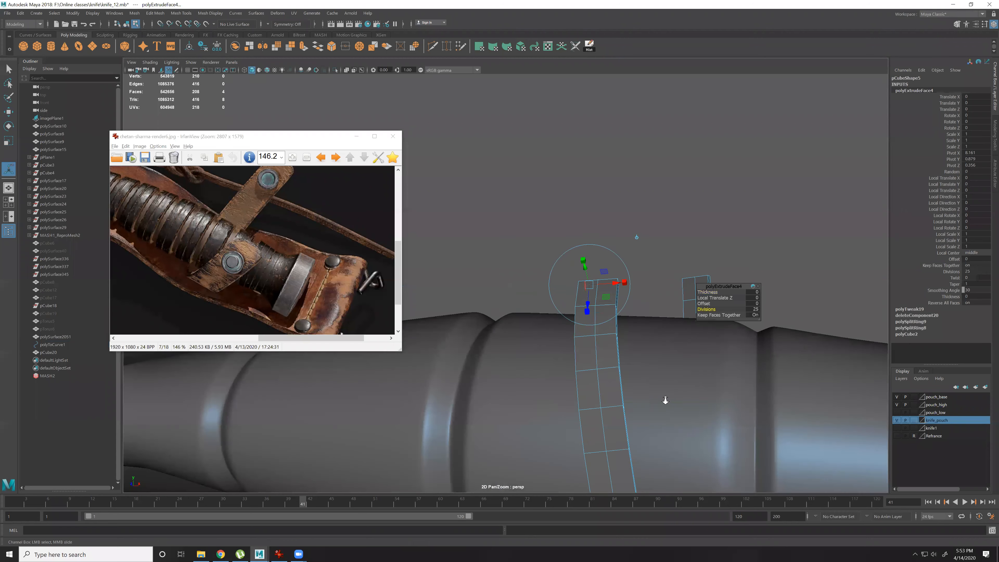
left_click_drag(665, 400, 537, 362, "alt")
key("q")
right_click_drag(552, 349, 708, 254)
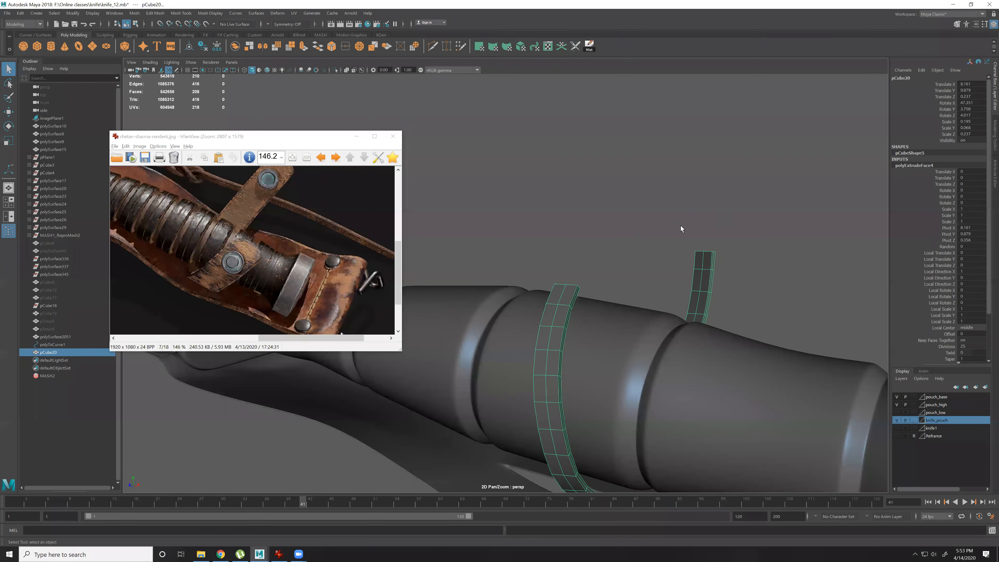
Switch to wireframe, edit the strap curve's control vertices, and move the end control vertex nearest the handle across its surface.
key("4")
left_click_drag(609, 324, 579, 229, "alt")
right_click_drag(579, 229, 699, 331, "alt")
left_click_drag(699, 331, 682, 289, "alt")
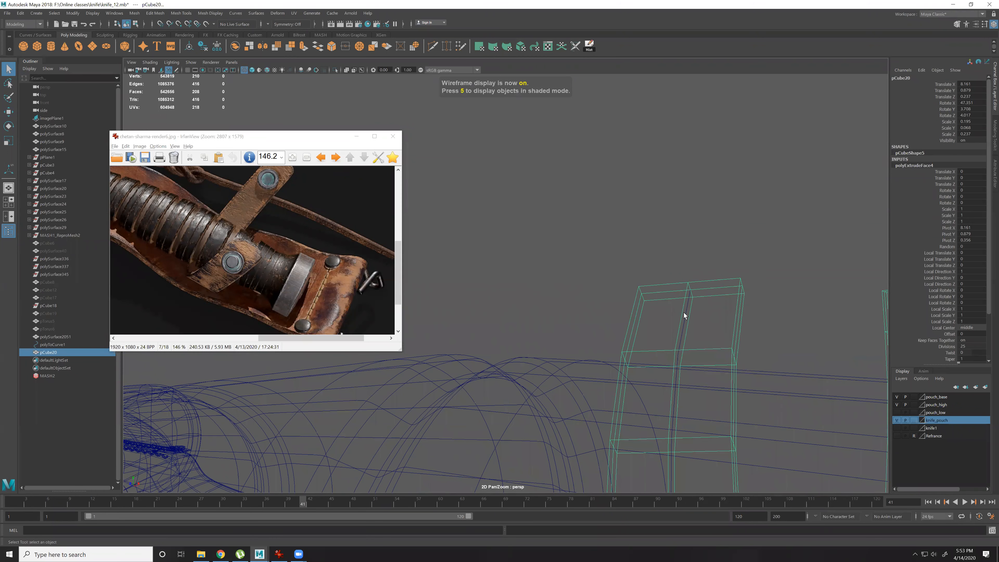
right_click_drag(686, 314, 530, 329)
mouse_move(587, 311)
left_mouse_down("alt")
mouse_move(589, 325)
mouse_move(578, 324)
mouse_move(586, 320)
left_mouse_up("alt")
mouse_move(532, 292)
left_mouse_down("alt")
mouse_move(502, 293)
mouse_move(575, 255)
mouse_move(631, 276)
mouse_move(706, 271)
mouse_move(668, 258)
mouse_move(698, 236)
left_mouse_up("alt")
left_click(576, 257)
key("w")
key("ctrl+z")
middle_click_drag(539, 287, 562, 291, "alt")
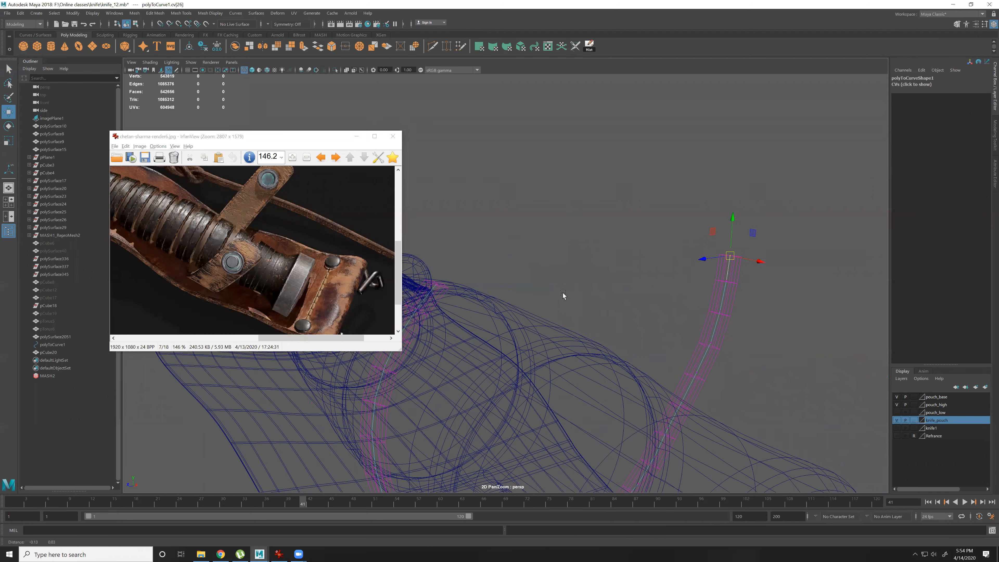
middle_click_drag(455, 288, 493, 291, "alt")
left_click_drag(481, 287, 496, 288)
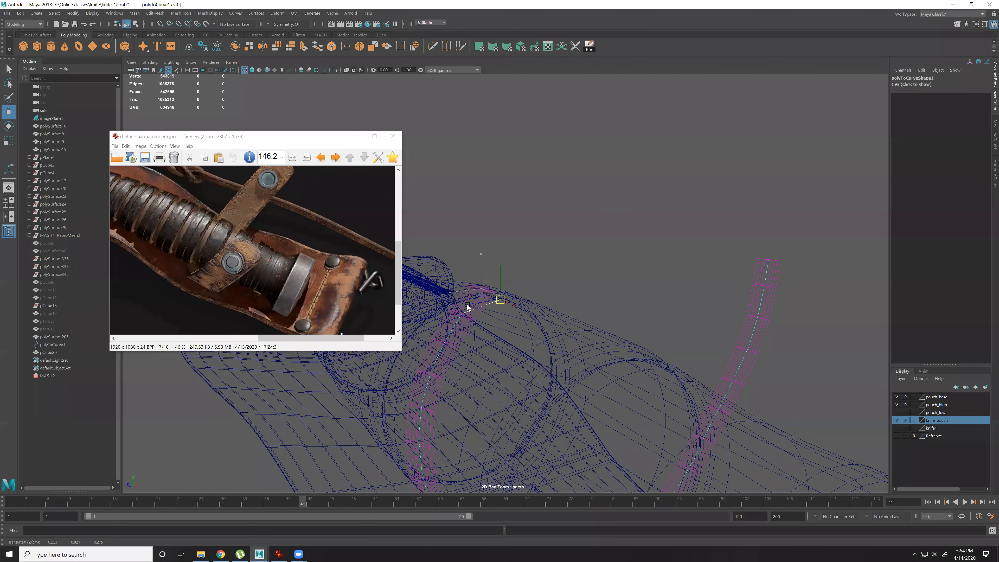
left_click_drag(535, 331, 567, 332, "alt")
Try pulling the curve's outer end toward the handle with soft selection, and undo the move.
key("5")
mouse_move(545, 289)
left_mouse_down("alt")
mouse_move(701, 330)
mouse_move(611, 340)
mouse_move(575, 375)
mouse_move(535, 363)
mouse_move(611, 304)
mouse_move(633, 325)
mouse_move(651, 242)
mouse_move(589, 239)
left_mouse_up("alt")
left_click(657, 245)
key("ctrl+z")
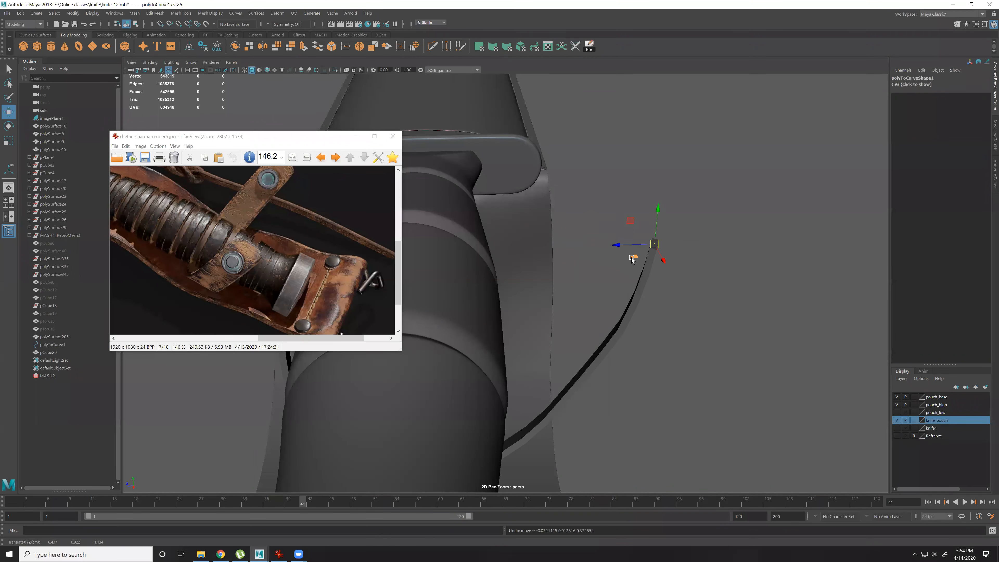
key("b")
left_click_drag(774, 228, 850, 227)
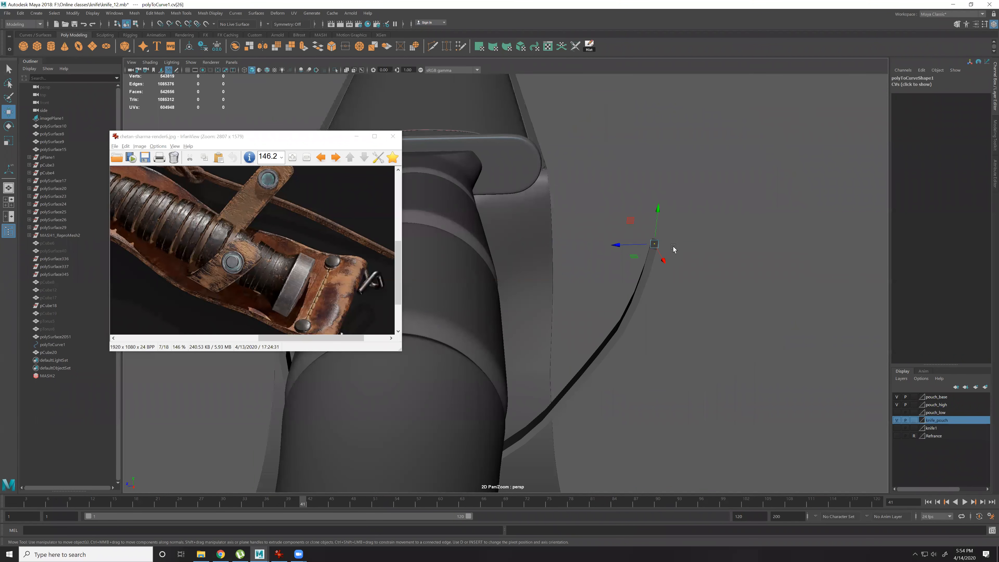
left_click_drag(647, 240, 582, 245)
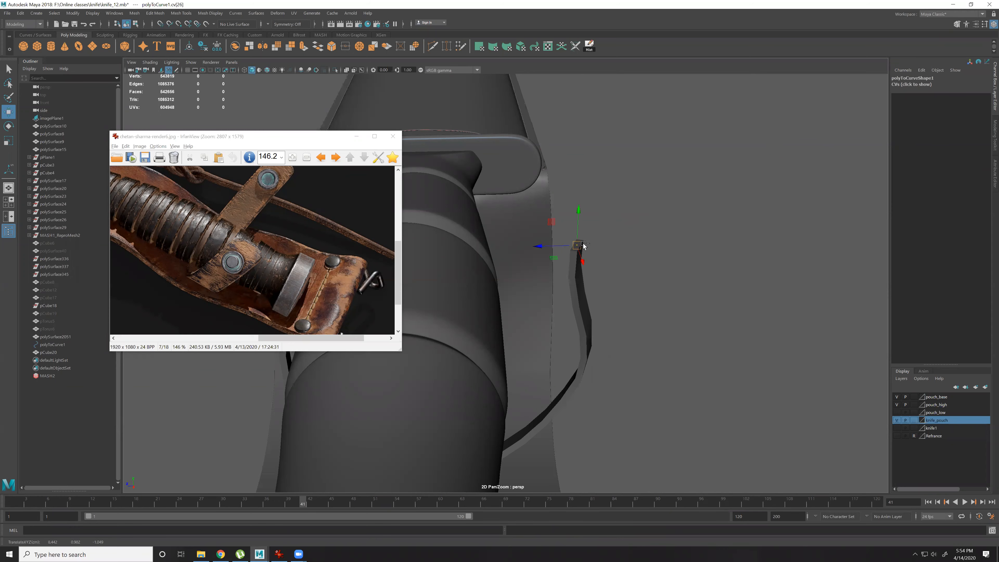
key("ctrl+z")
Enlarge the soft-selection falloff in wireframe and pull the curve's outer end in toward the handle.
key("4")
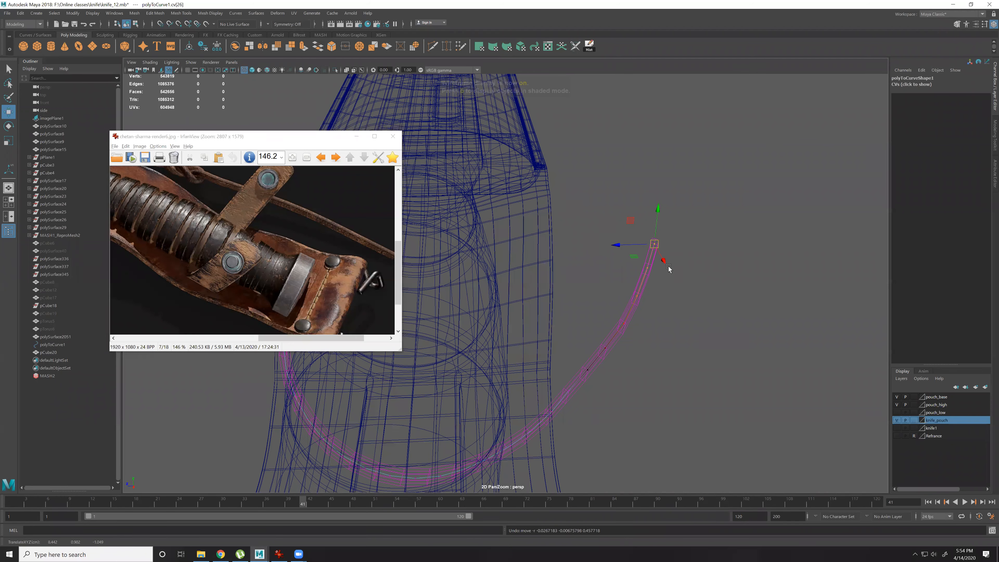
left_click_drag(669, 269, 622, 233, "alt")
left_click_drag(717, 178, 695, 232, "alt")
key("b")
left_click_drag(694, 232, 662, 242)
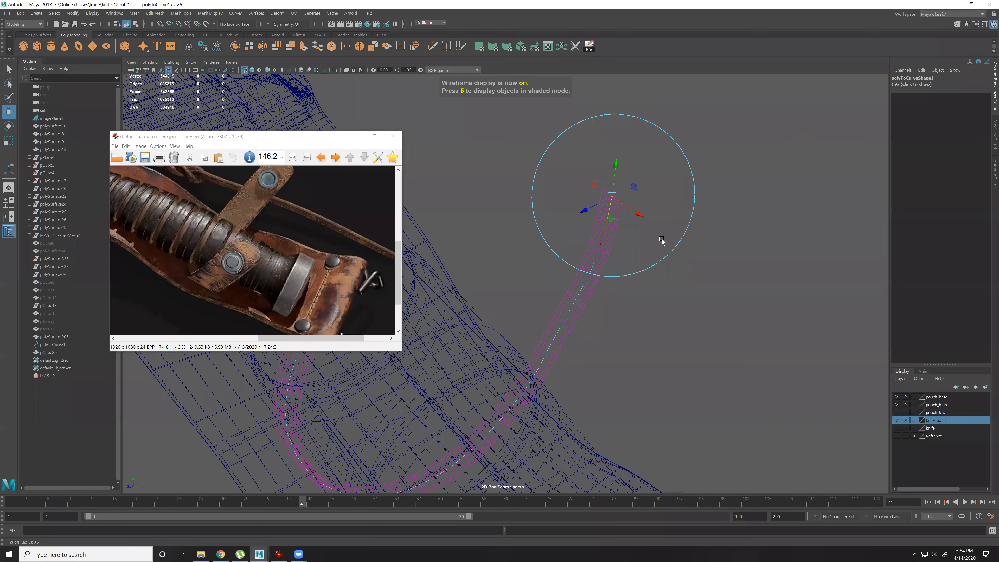
left_click_drag(695, 189, 989, 5)
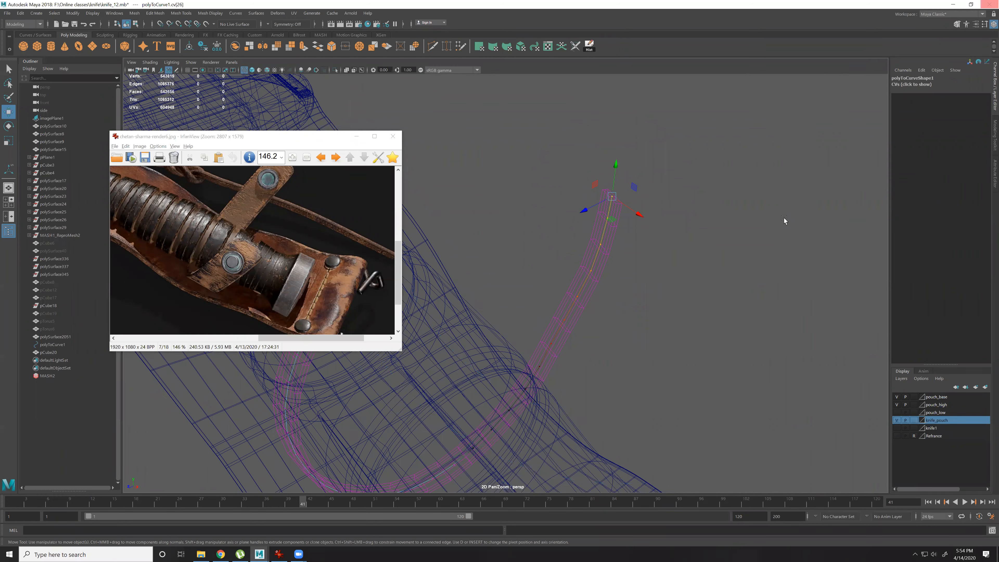
left_click_drag(583, 210, 540, 233)
left_click_drag(604, 271, 545, 339, "alt")
left_click(559, 338)
left_click(595, 238)
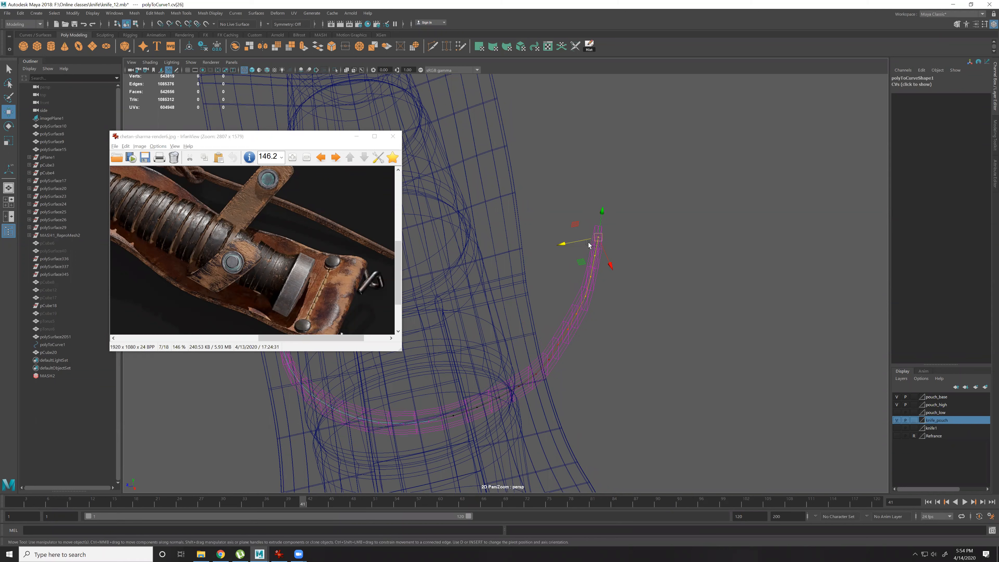
left_click_drag(564, 241, 546, 249)
Adjust the soft-selection falloff and pull the outer bend of the curve closer to the handle.
left_click(559, 338)
key("b")
left_click_drag(635, 302, 595, 307)
left_click_drag(528, 341, 528, 340)
left_click_drag(550, 283, 523, 326)
left_click_drag(587, 368, 594, 309, "alt")
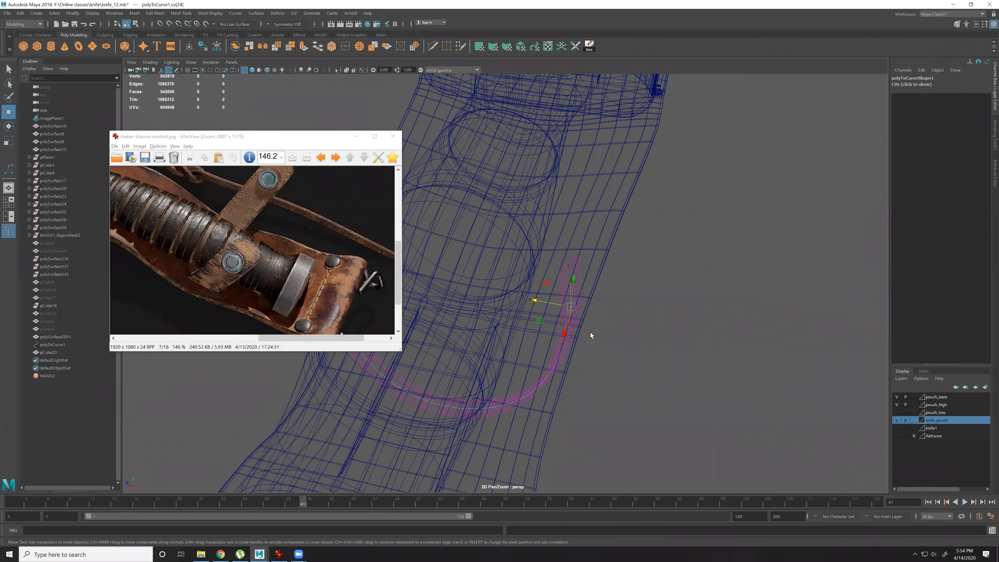
Leave curve editing, restore shaded display, and switch the strap mesh to face selection.
key("F8")
key("5")
mouse_move(598, 366)
left_mouse_down("alt")
mouse_move(630, 316)
mouse_move(542, 330)
mouse_move(565, 318)
mouse_move(574, 355)
mouse_move(523, 246)
mouse_move(555, 247)
mouse_move(487, 186)
mouse_move(574, 270)
left_mouse_up("alt")
left_click(523, 246)
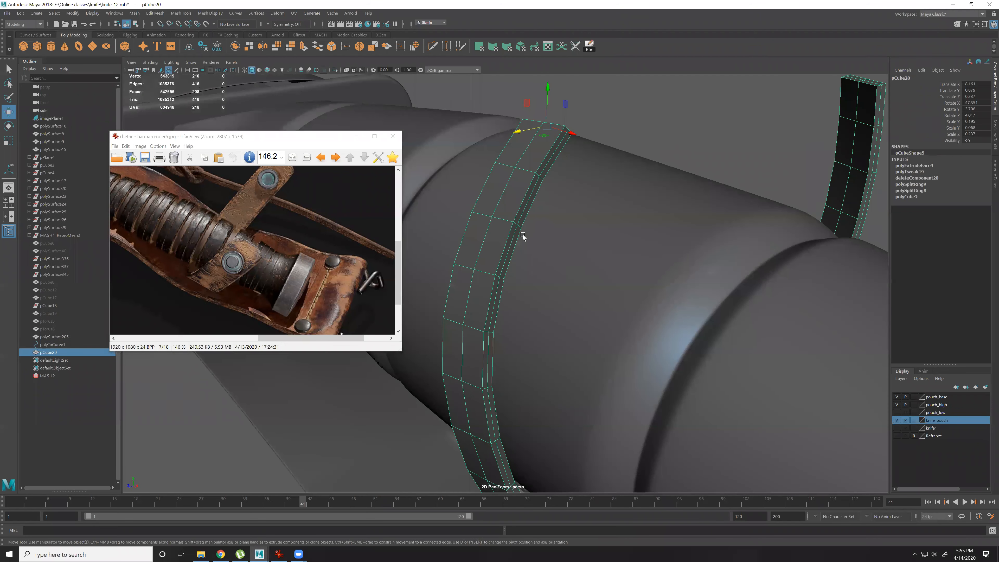
left_click_drag(523, 237, 548, 206, "alt")
right_click_drag(543, 202, 517, 236)
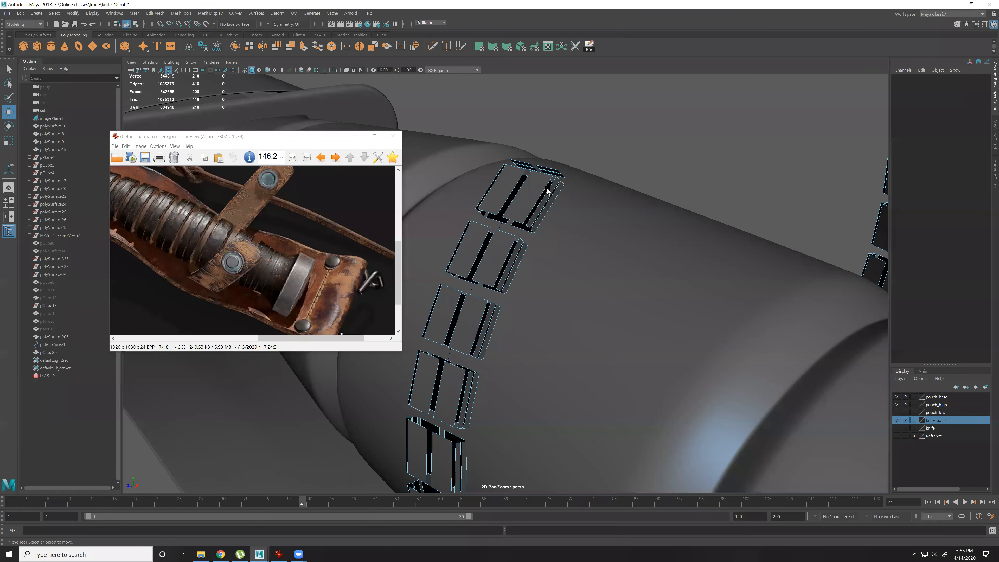
right_click_drag(542, 201, 544, 210)
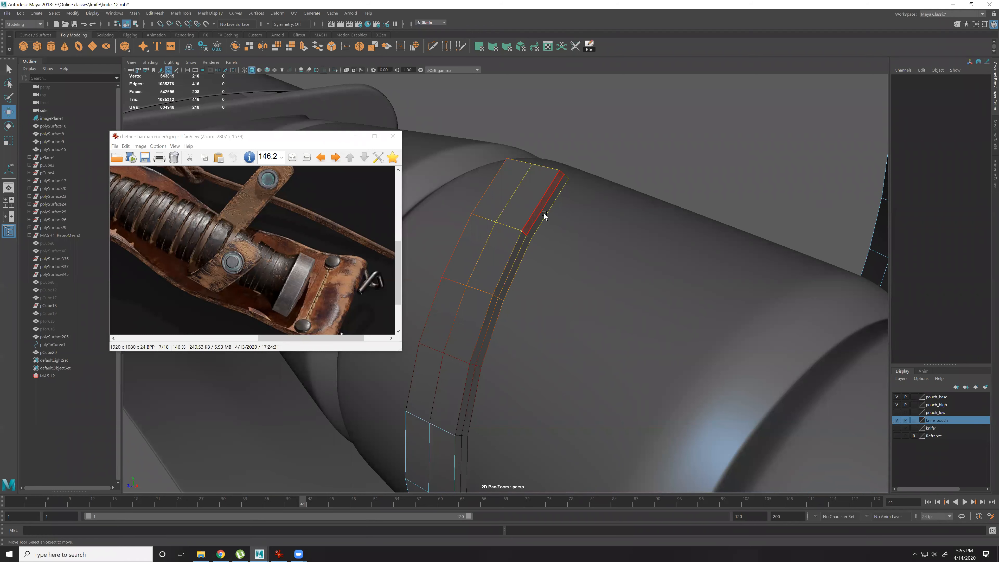
left_click(544, 216)
double_click(522, 246, "shift")
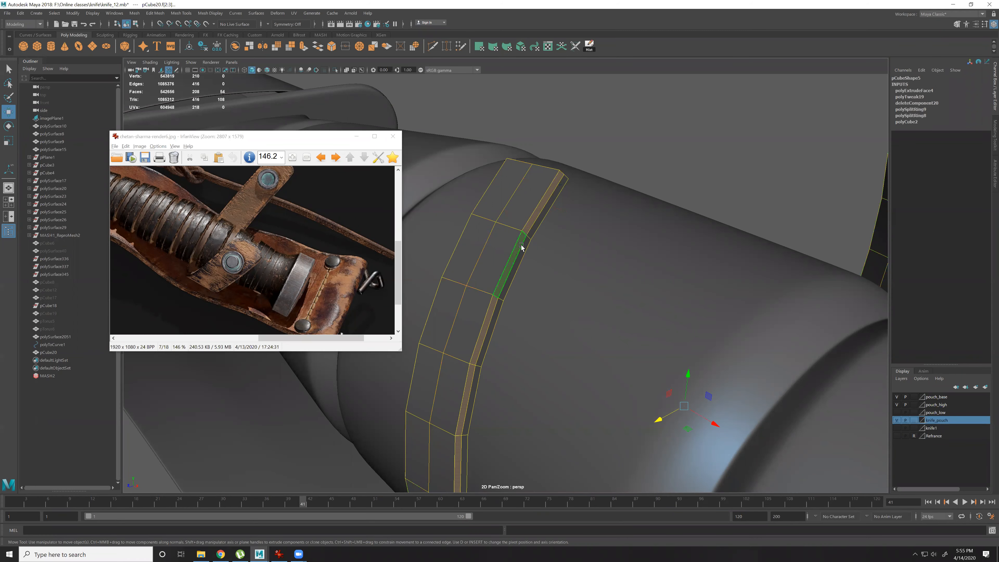
left_click(515, 248)
Select both rows of faces along one thin side of the strap and move them outward to widen it.
left_click(531, 224)
left_click(519, 250, "shift")
right_click_drag(529, 337, 400, 380, "alt")
left_click_drag(401, 379, 725, 304, "alt")
left_click(725, 304, "shift")
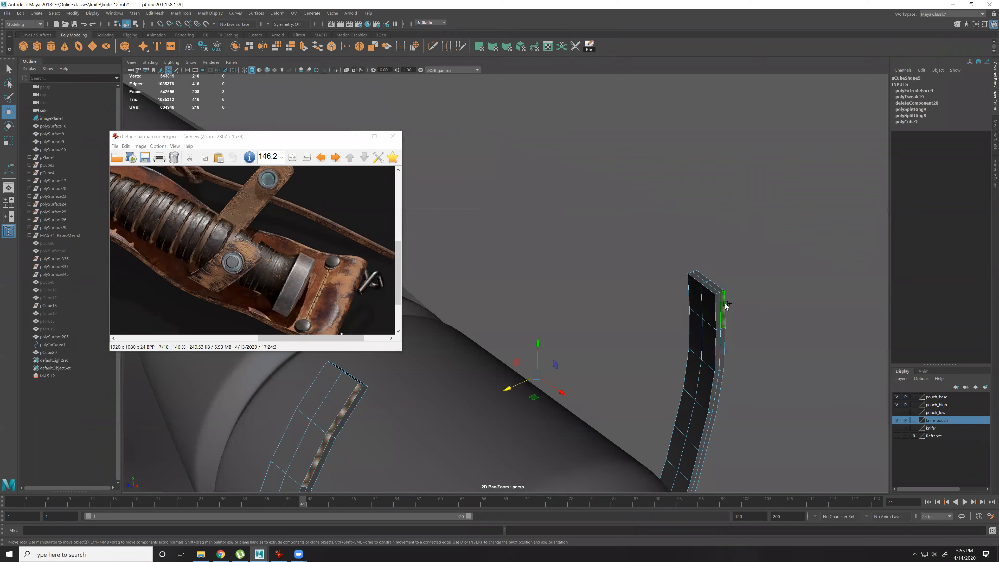
double_click(725, 304, "shift")
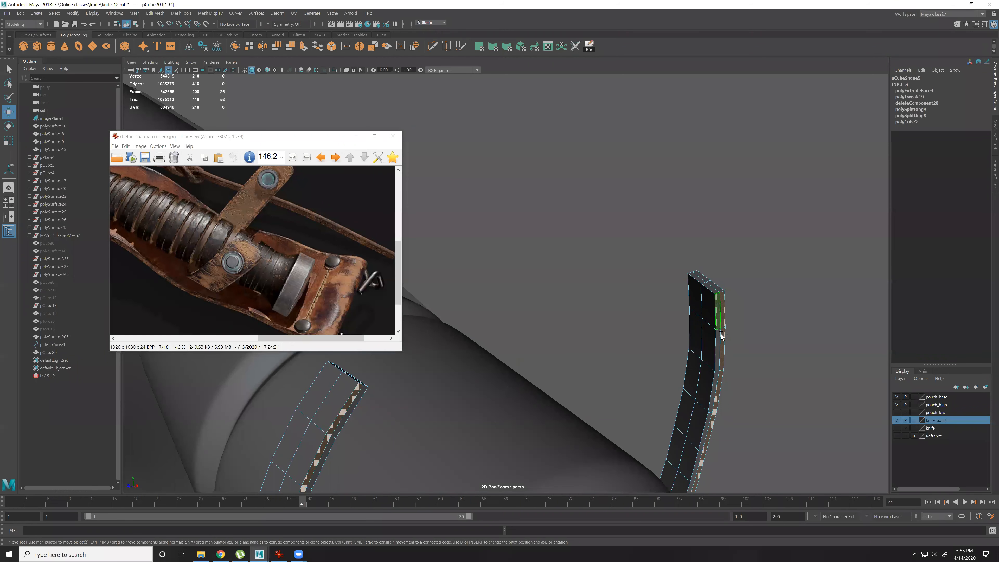
double_click(354, 407, "shift")
left_click_drag(380, 408, 468, 325, "alt")
right_click_drag(468, 282, 465, 421, "shift")
left_click_drag(510, 187, 523, 189)
Delete the lengthwise middle edge loops from the strap's flat faces and thin sides, and return to object selection.
right_click_drag(483, 232, 482, 206)
double_click(448, 228)
key("ctrl+Delete")
key("w")
left_click_drag(467, 256, 419, 240, "alt")
right_click_drag(419, 241, 433, 244, "alt")
double_click(423, 241)
key("ctrl+Delete")
right_click_drag(577, 244, 551, 262, "alt")
left_click_drag(550, 262, 525, 278, "alt")
right_click_drag(549, 330, 607, 260)
Insert one lengthwise edge loop down the centre of the strap's flat faces.
mouse_move(551, 329)
left_mouse_down("alt")
mouse_move(573, 334)
mouse_move(546, 308)
mouse_move(673, 338)
mouse_move(556, 312)
left_mouse_up("alt")
right_click_drag(556, 312, 614, 316, "alt")
middle_click_drag(568, 306, 594, 255, "alt")
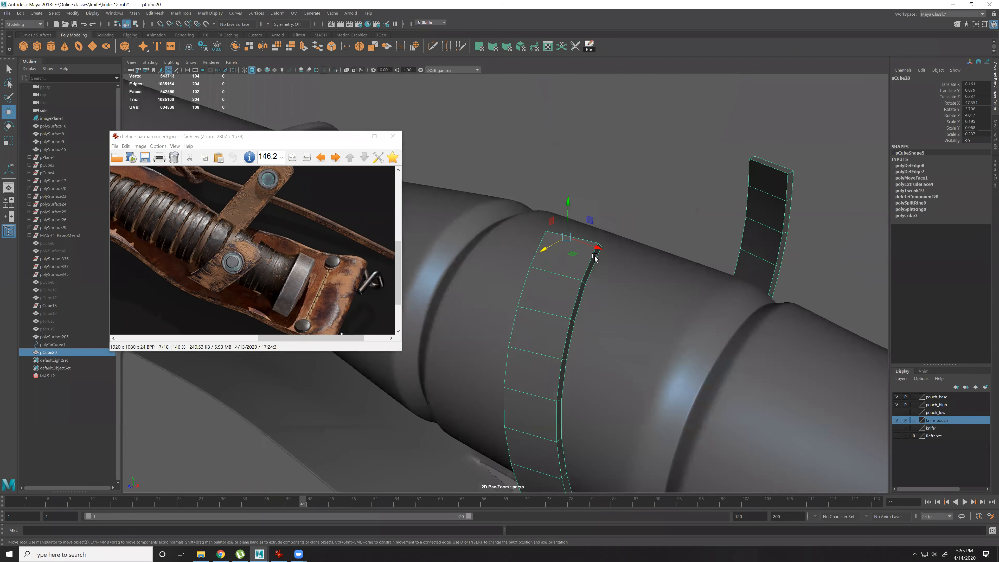
right_click_drag(594, 254, 614, 276, "alt")
right_click_drag(576, 307, 578, 274)
right_click_drag(530, 274, 595, 279, "shift")
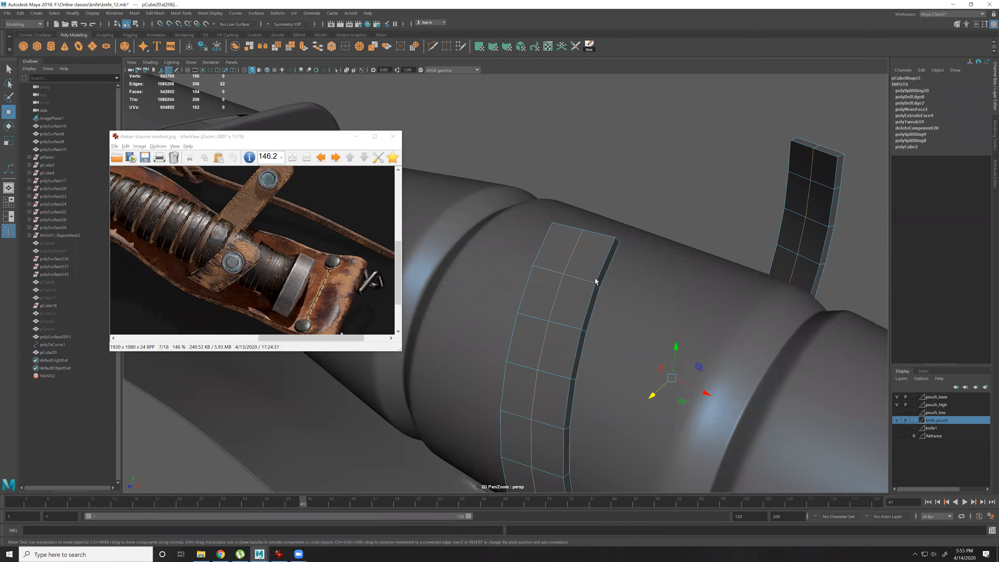
Select the two corner edges at each end of the strap and bevel all four.
left_click_drag(587, 214, 529, 299, "alt")
middle_click_drag(528, 297, 580, 241, "alt")
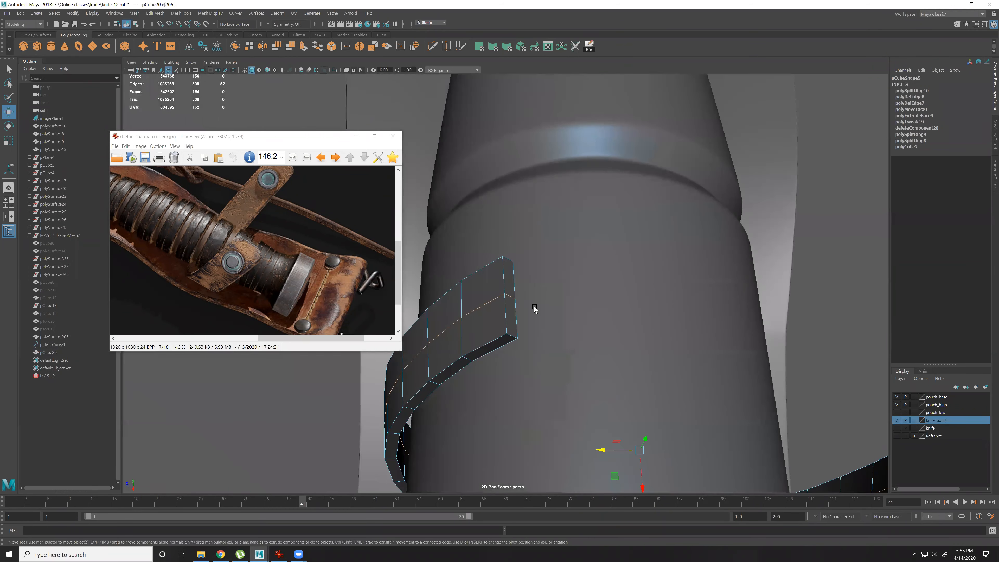
scroll(536, 310, "up", 1)
left_click(515, 349)
left_click(509, 260, "shift")
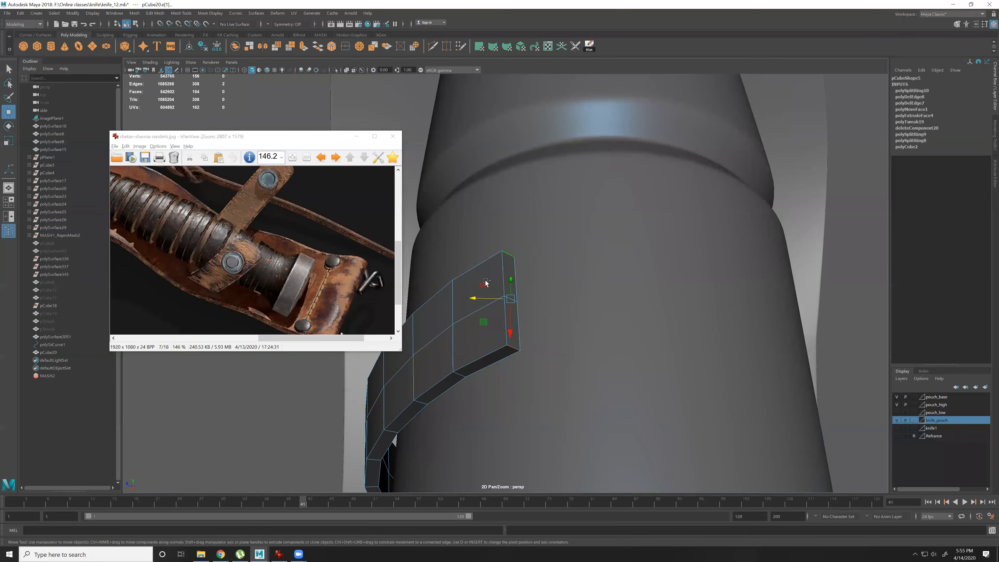
right_click(479, 288, "shift")
left_click_drag(482, 294, 533, 338, "alt")
left_click(545, 307, "shift")
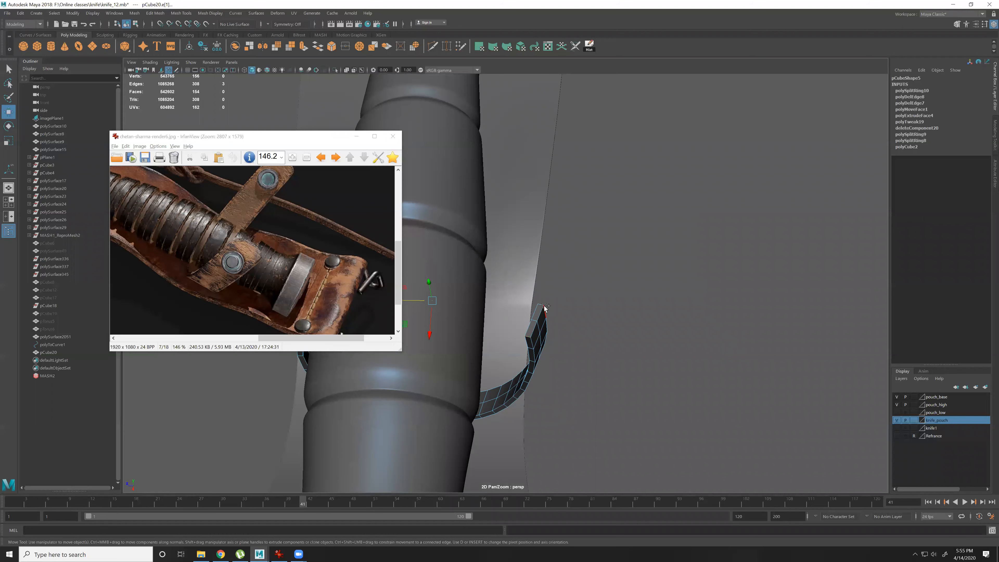
left_click(540, 306, "shift")
right_click_drag(533, 306, 550, 310, "shift")
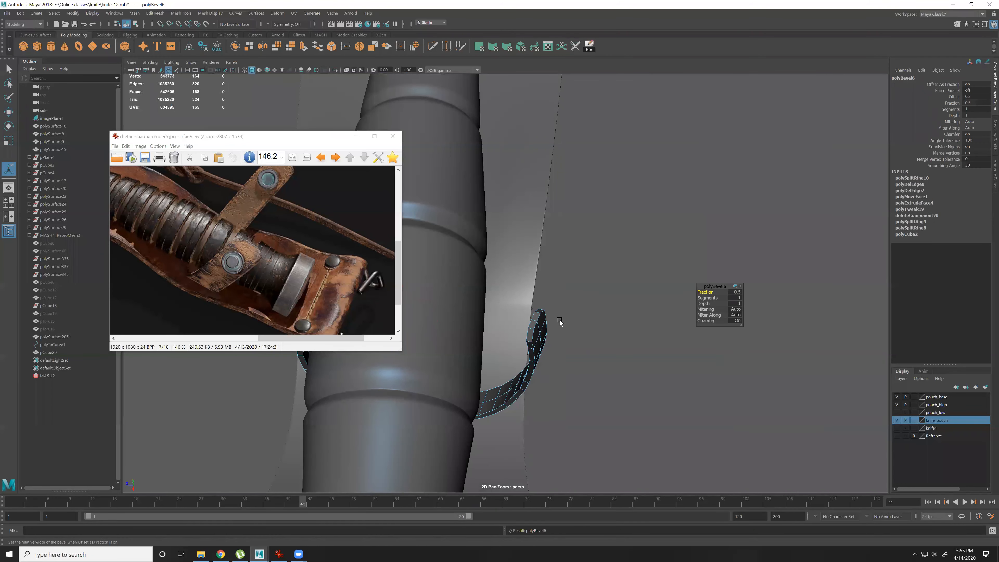
Set the corner bevel to a fraction of 0.76 with 3 segments, and return to object selection.
left_click_drag(523, 329, 672, 320, "alt")
middle_click_drag(598, 325, 627, 340, "alt")
right_click_drag(627, 339, 715, 290, "alt")
middle_click_drag(716, 290, 765, 321, "alt")
mouse_move(709, 298)
left_mouse_down()
mouse_move(623, 308)
mouse_move(703, 291)
left_mouse_up()
middle_click_drag(638, 305, 667, 311)
left_click(711, 298)
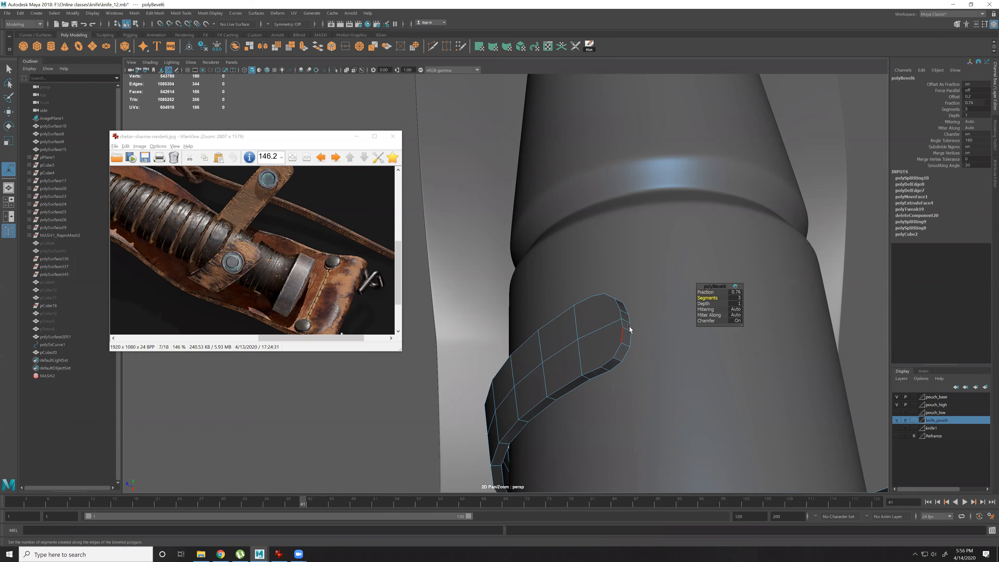
left_click_drag(621, 334, 665, 381, "alt")
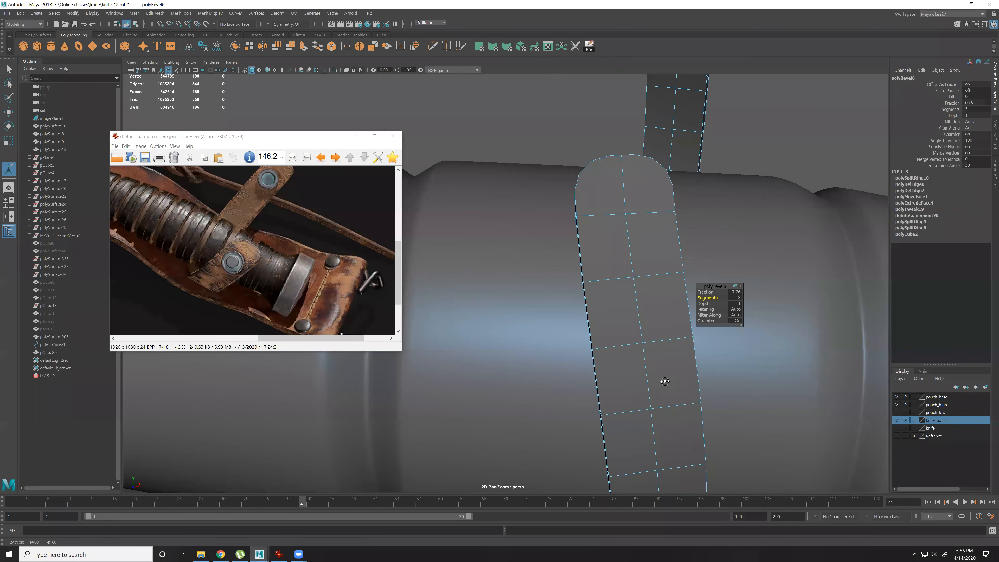
left_click_drag(618, 330, 527, 328, "alt")
scroll(521, 374, "up", 3)
key("q")
right_click_drag(522, 375, 553, 303)
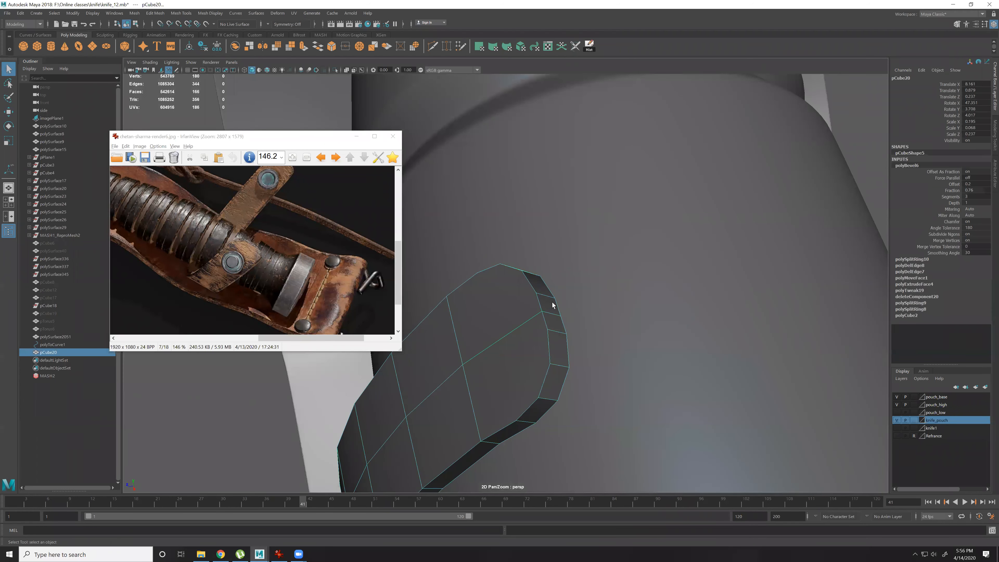
Cut three edges across the strap's rounded end to join the opposite bevel vertices with Multi-Cut.
left_click_drag(553, 304, 554, 283, "alt")
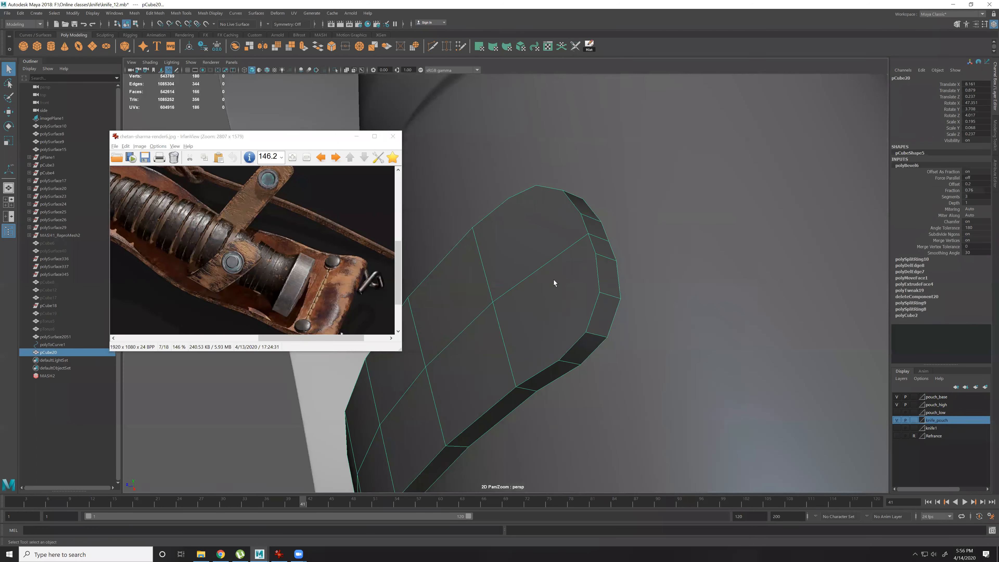
key("F9")
left_click(558, 360)
key("ctrl+shift+x")
left_click(509, 198)
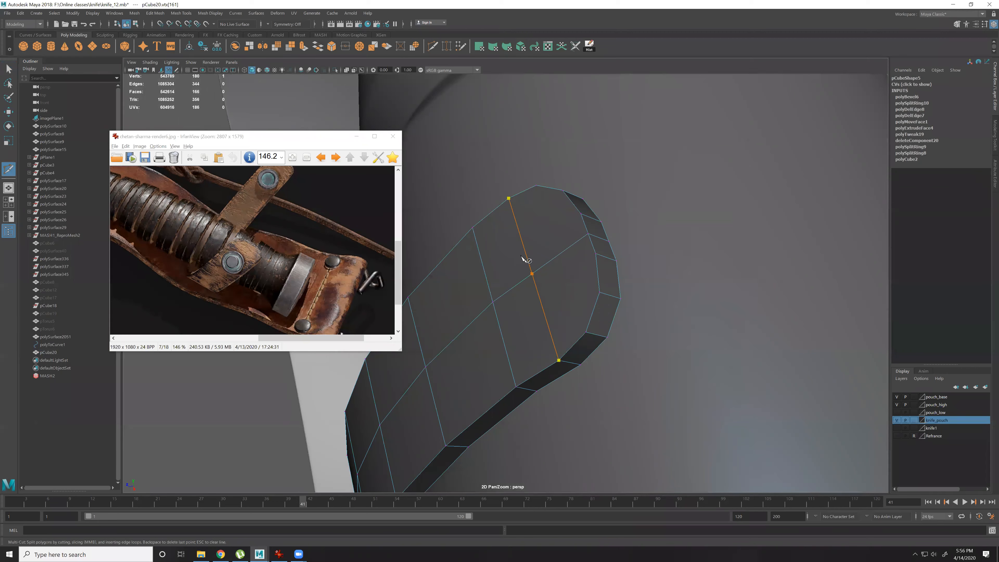
right_click(566, 313)
left_click(585, 331)
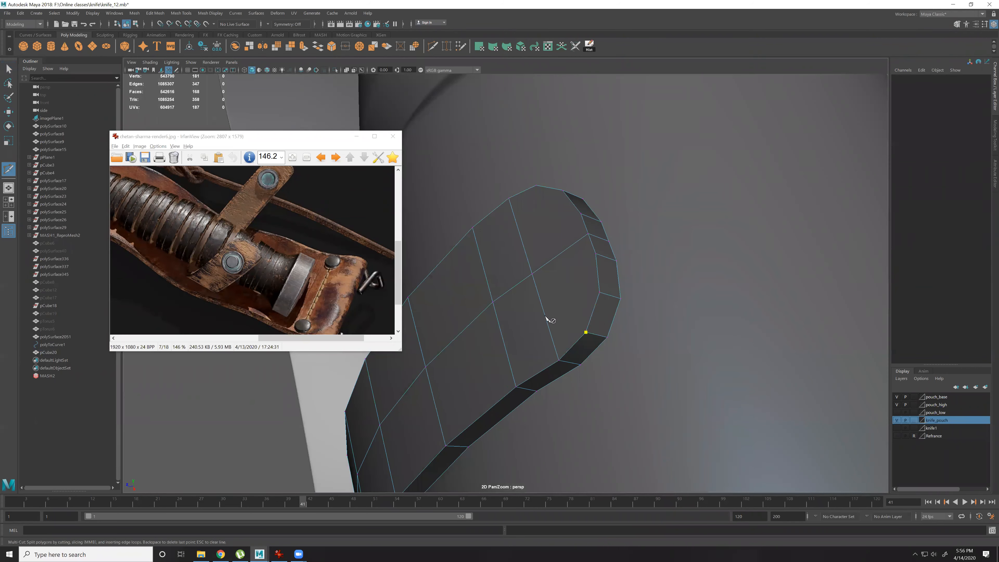
left_click(545, 188)
right_click(598, 278)
left_click(599, 291)
left_click(571, 198)
right_click(569, 251)
left_click_drag(558, 285, 631, 228, "alt")
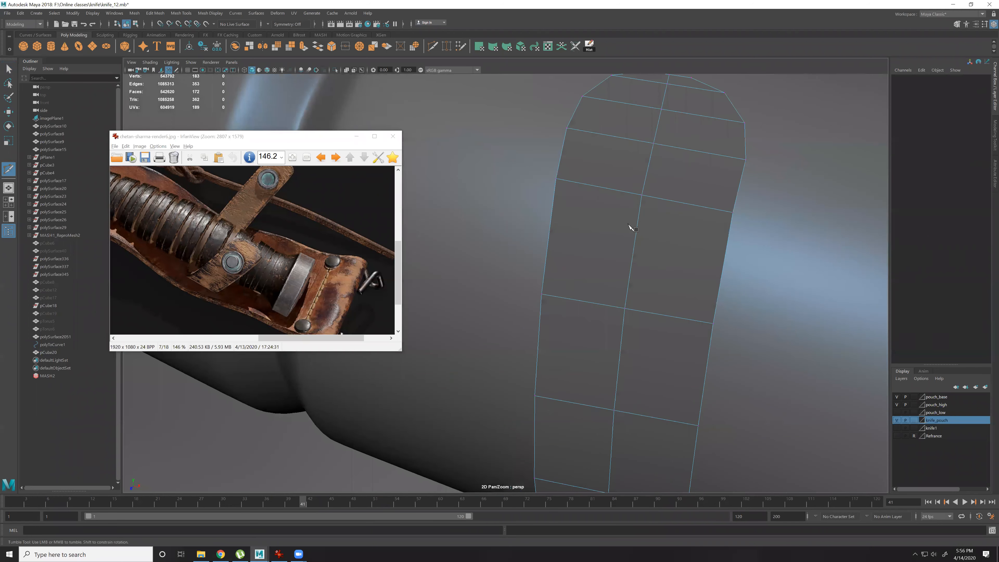
Insert a lengthwise loop along one half of the strap, reroute it at the rounded tip, and delete the leftover edge.
middle_click_drag(632, 227, 595, 281, "alt")
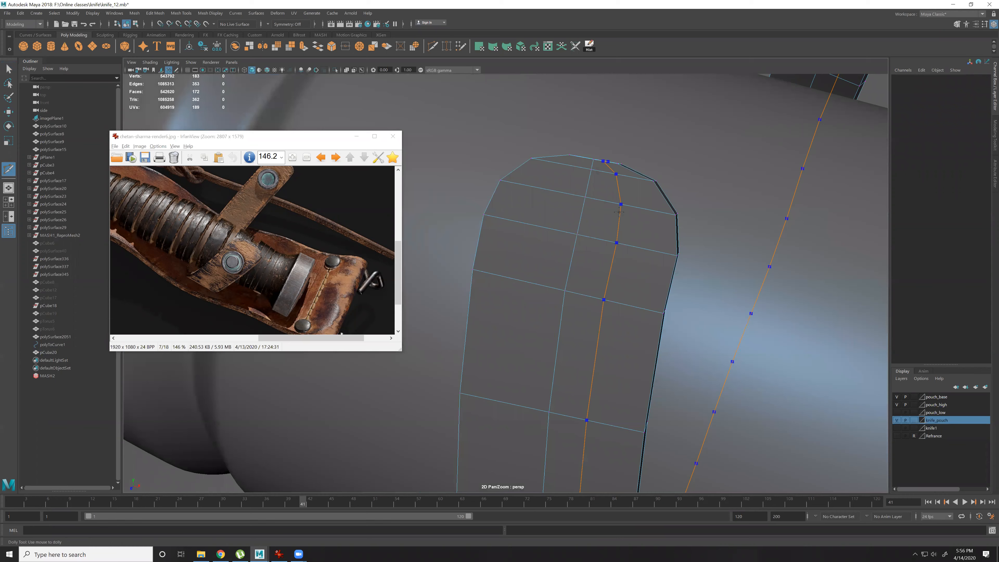
left_click(620, 212, "ctrl")
left_click(617, 175)
left_click_drag(635, 201, 627, 272, "alt")
left_click(630, 263)
key("w")
left_click(612, 258)
left_click(608, 245, "shift")
key("ctrl+Delete")
Insert a matching loop along the strap's other half, connect it to the tip's rim vertex, and delete the leftover edge.
key("y")
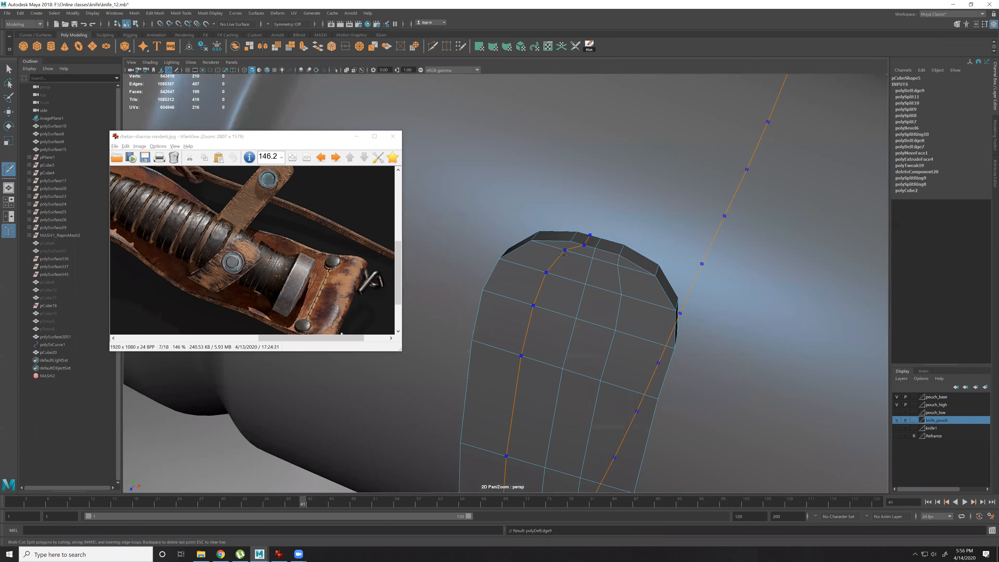
left_click(573, 252, "ctrl")
left_click(572, 241)
left_click(566, 251)
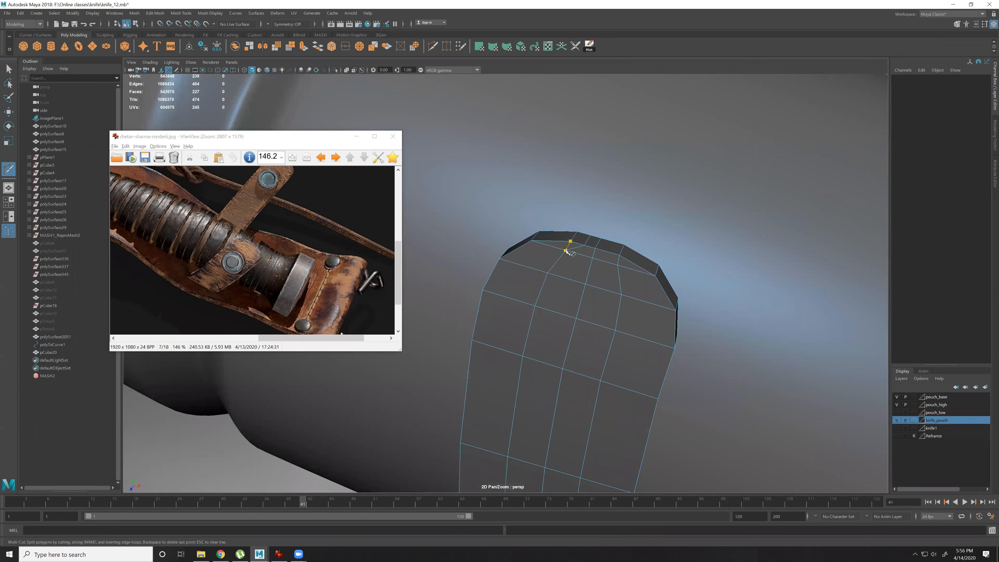
key("w")
left_click(573, 250)
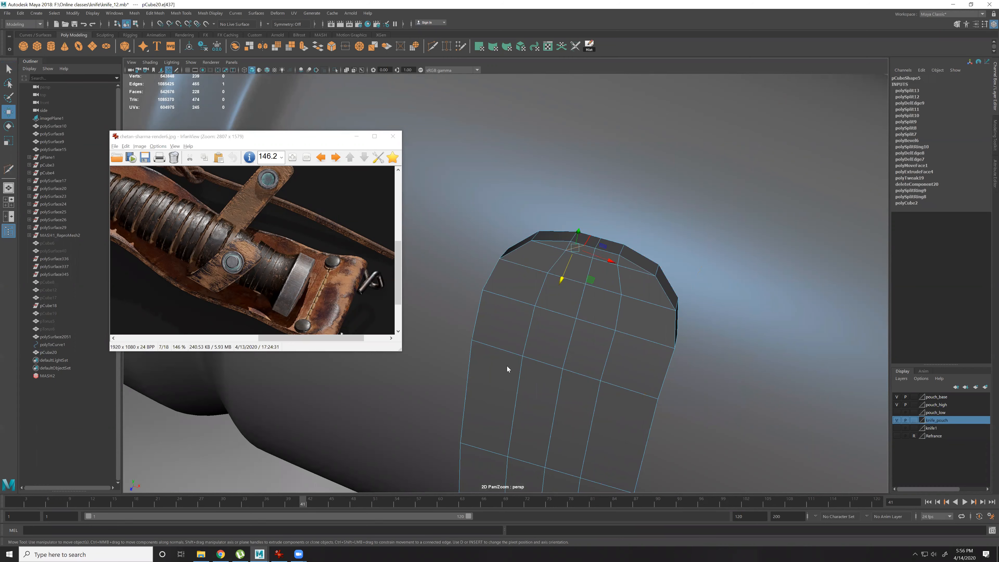
key("Delete")
key("F8")
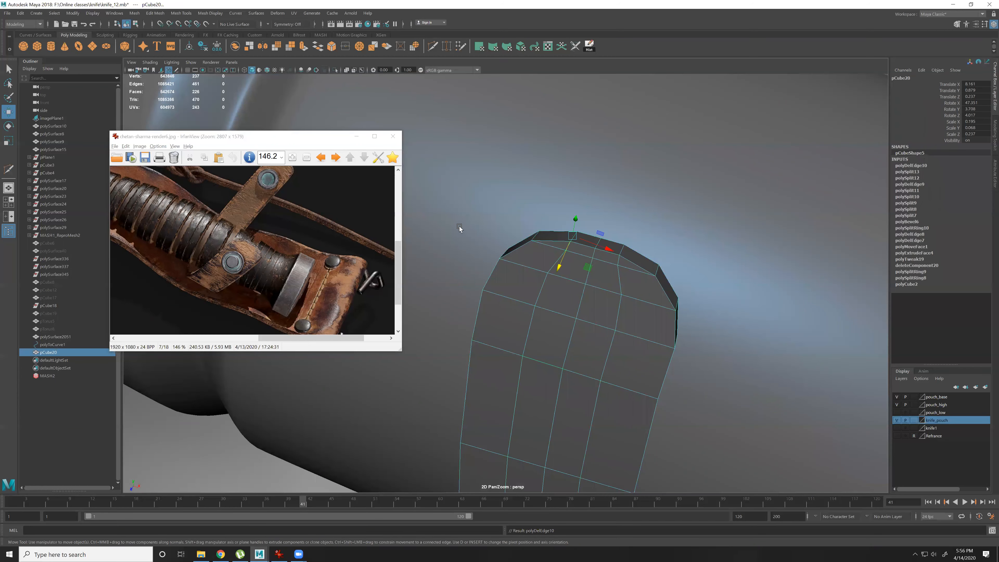
Isolate the strap in the viewport and bring its opposite rounded end into close view.
left_click(335, 71)
key("f")
left_click_drag(525, 292, 570, 397, "alt")
right_click_drag(571, 397, 627, 451, "alt")
left_click_drag(627, 451, 588, 318, "alt")
Try connecting two pairs of opposite bevel vertices across this rounded end with Connect Components.
key("F9")
left_click(468, 312)
left_click(654, 330, "shift")
right_click_drag(552, 316, 551, 360, "shift")
left_click(474, 274)
left_click(628, 296, "shift")
key("g")
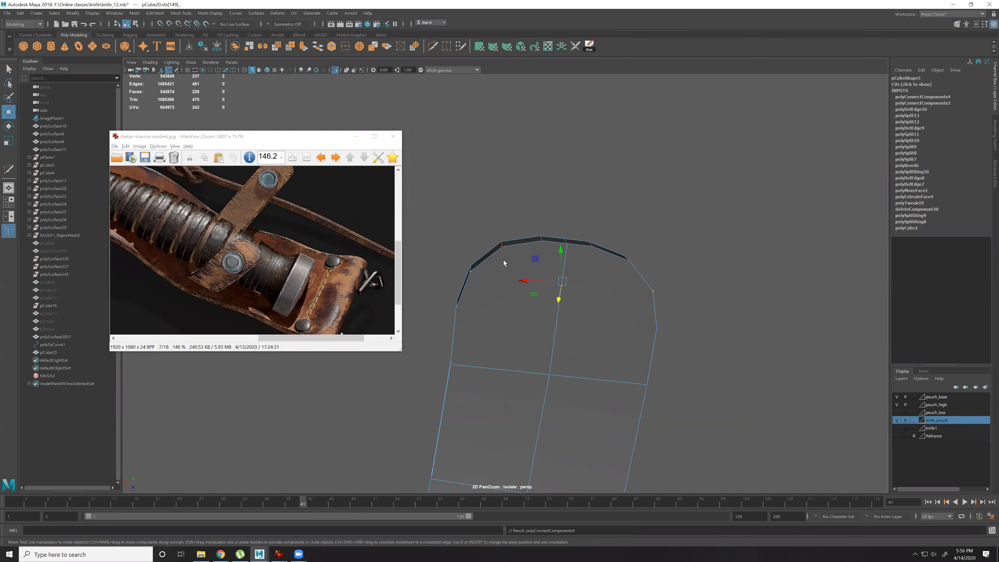
Cut three edges across the opposite rounded end between its facing bevel vertices with Multi-Cut.
key("y")
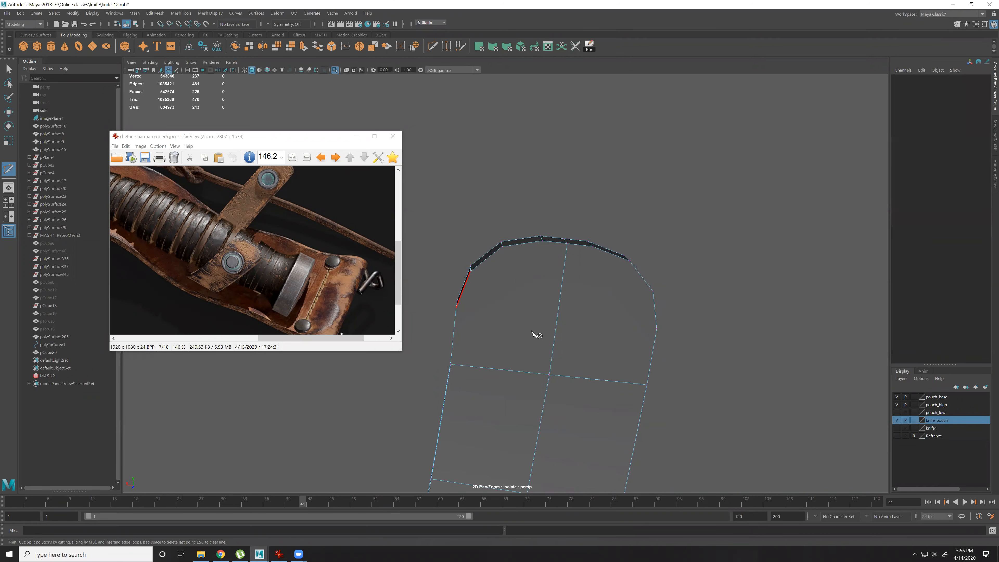
left_click(655, 328)
right_click(605, 335)
left_click(470, 271)
right_click(549, 282)
left_click(542, 241)
left_click(502, 246)
left_click(630, 261)
Insert a lengthwise edge loop along one half of the strap and cut from its end to the nearby rim vertex with Multi-Cut.
left_click(532, 276, "ctrl")
left_click(543, 241)
right_click(558, 246)
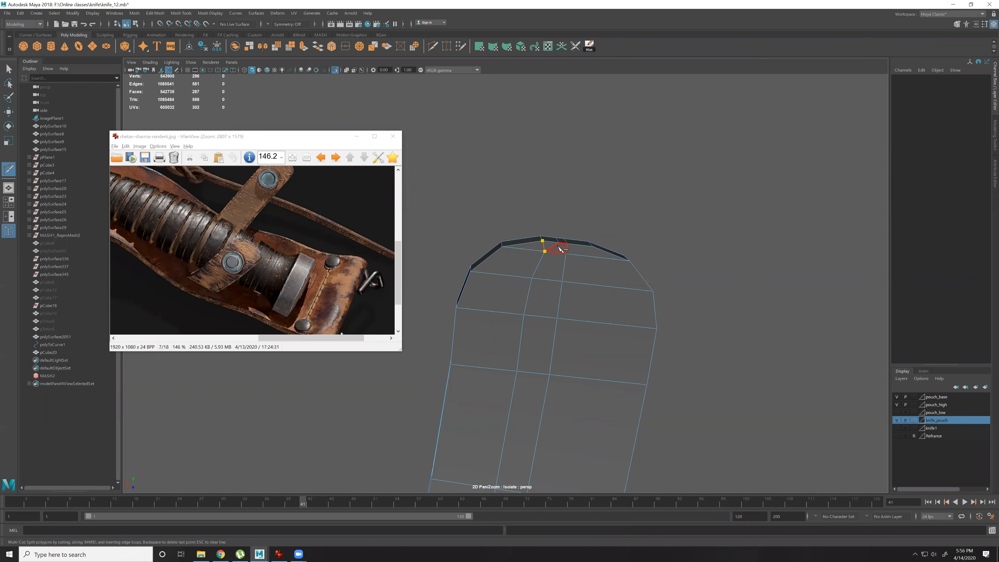
Insert a lengthwise edge loop in the strap's remaining half and connect its end to the adjacent vertex on the rounded rim.
left_click(599, 258, "ctrl")
left_click(596, 257)
left_click(593, 246)
key("w")
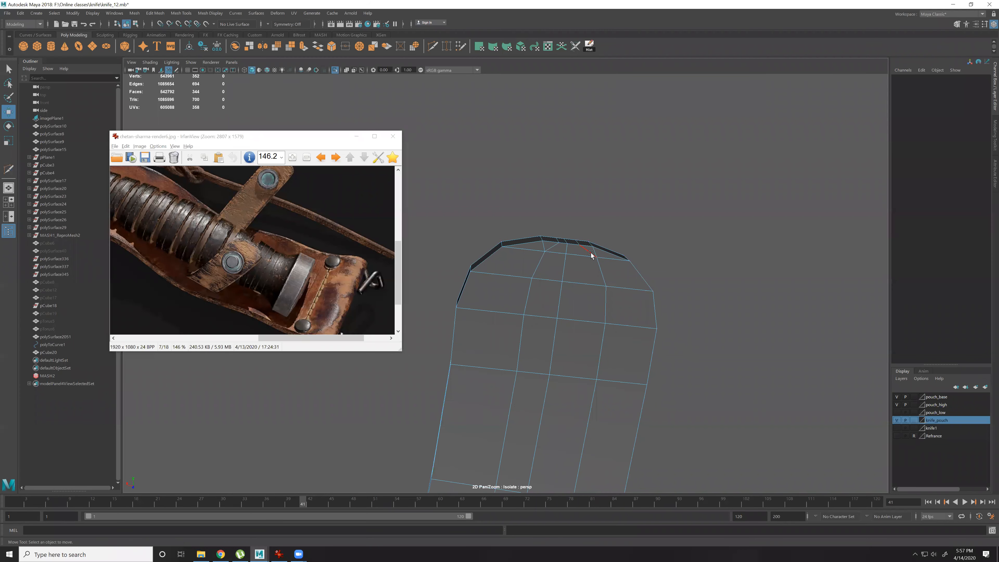
Select the edge loop beside the rounded rim, frame it, and examine the strap end's topology from the side and underneath.
double_click(591, 252)
key("f")
left_click_drag(532, 327, 509, 384, "alt")
right_click_drag(508, 384, 673, 451, "alt")
left_click_drag(674, 450, 640, 463, "alt")
left_click_drag(563, 456, 597, 368, "alt")
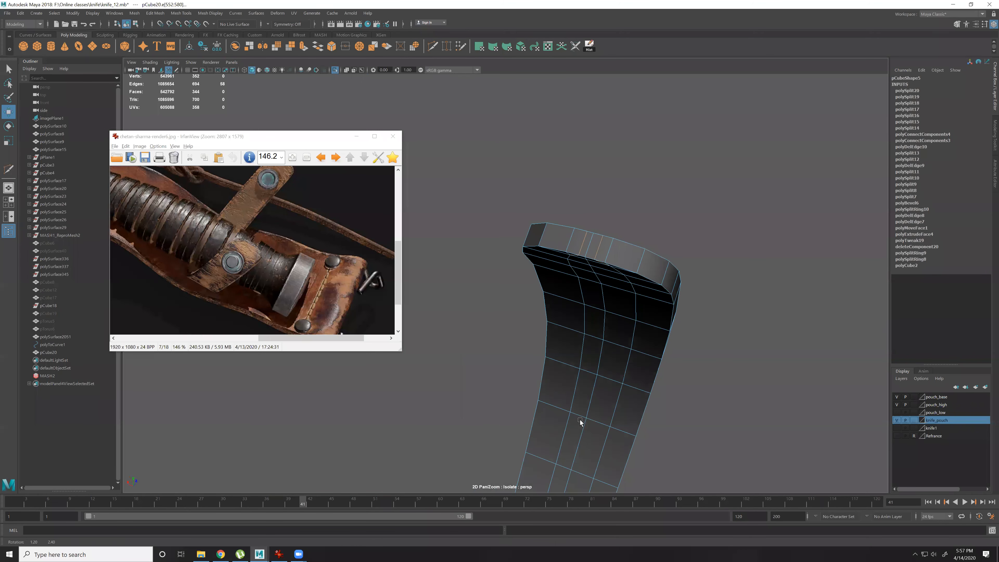